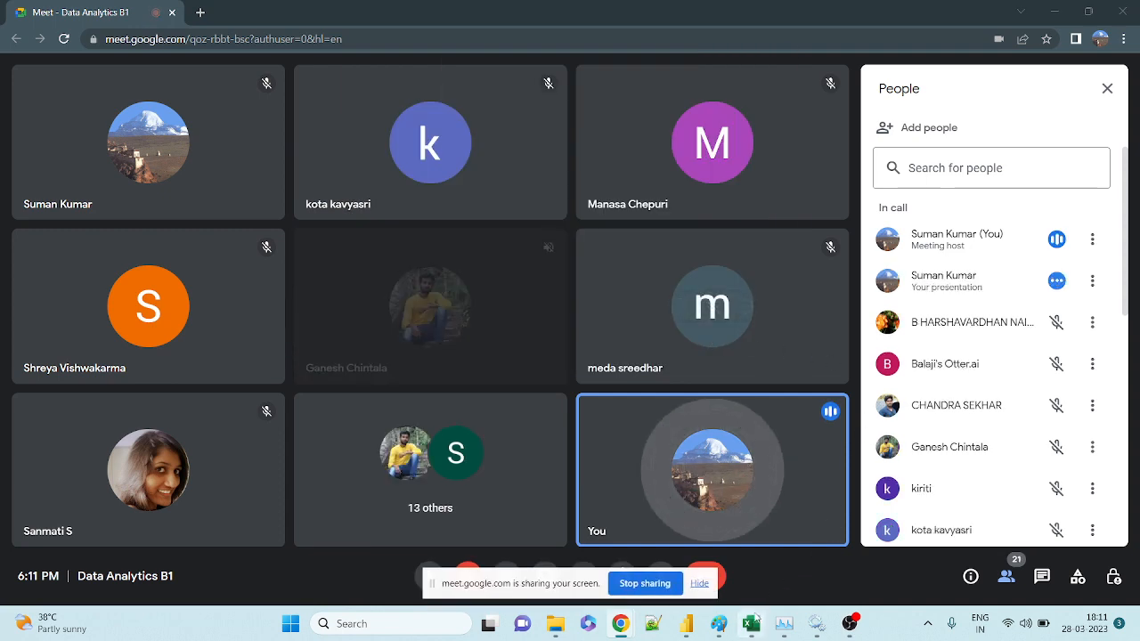
Switch to the Power BI Desktop window with the untitled report
{"action": "mouse_move", "coordinate": [753, 624]}
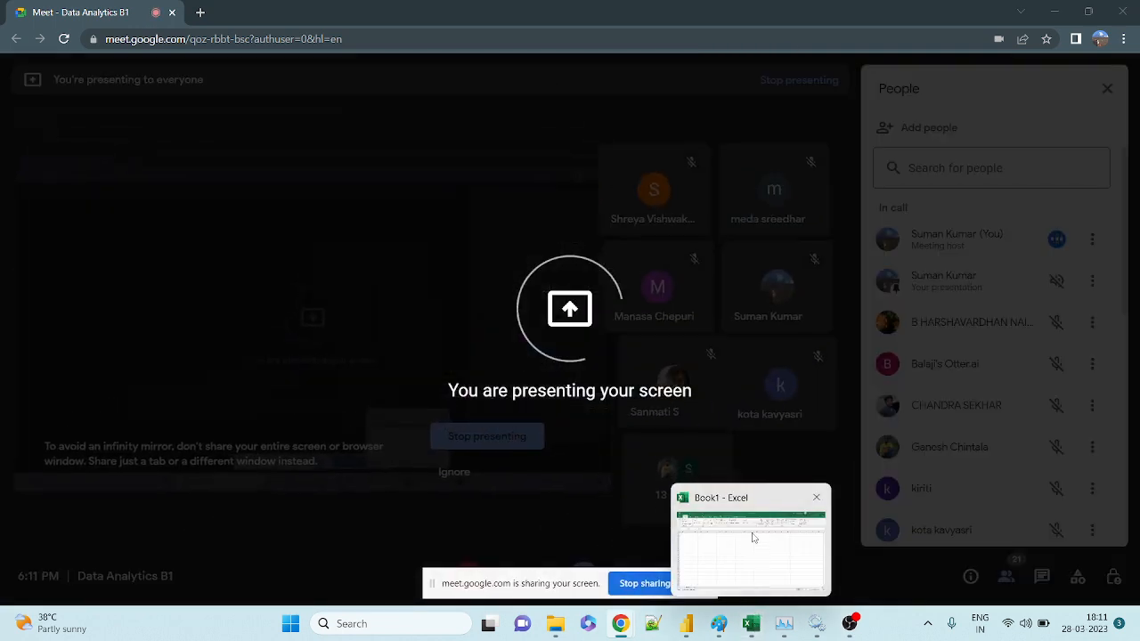
{"action": "left_click", "coordinate": [751, 534]}
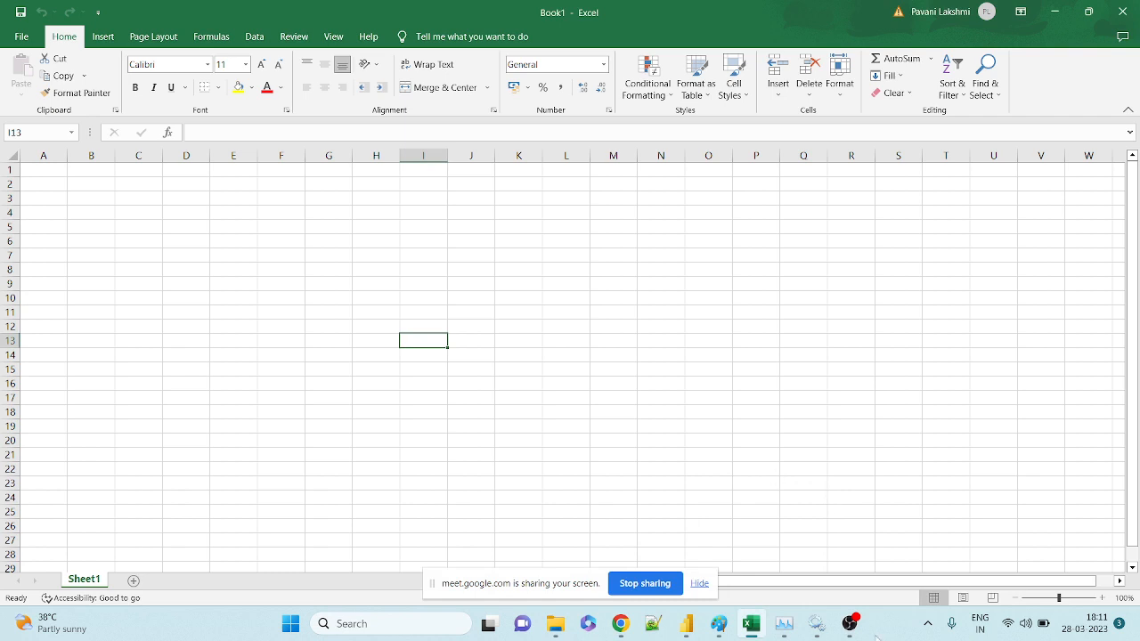
{"action": "left_click", "coordinate": [777, 540]}
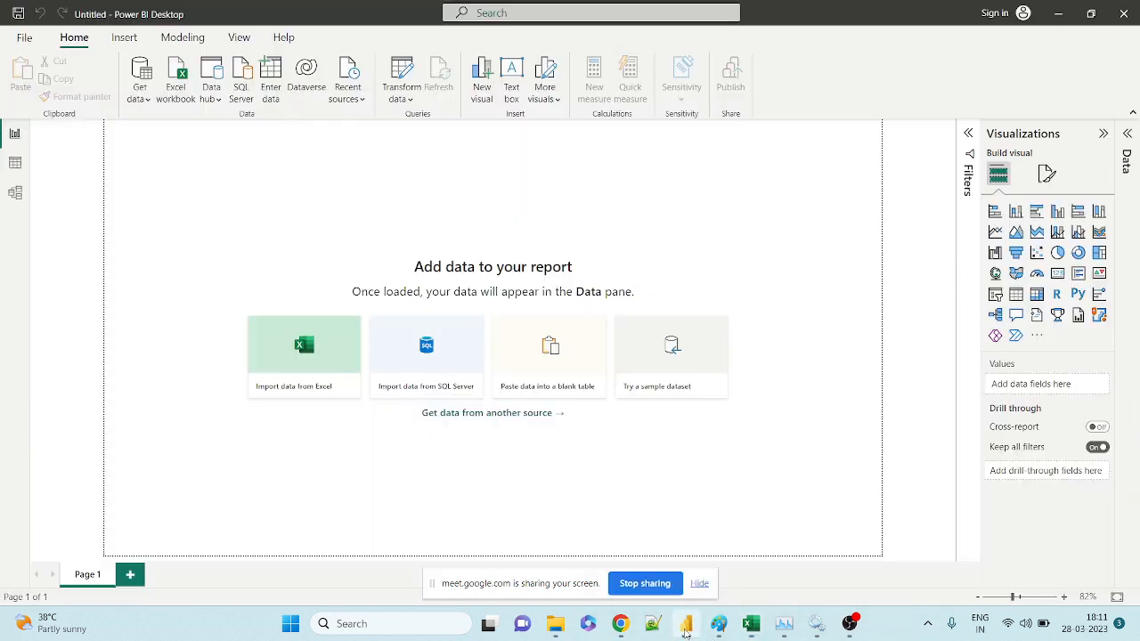
{"action": "left_click", "coordinate": [701, 584]}
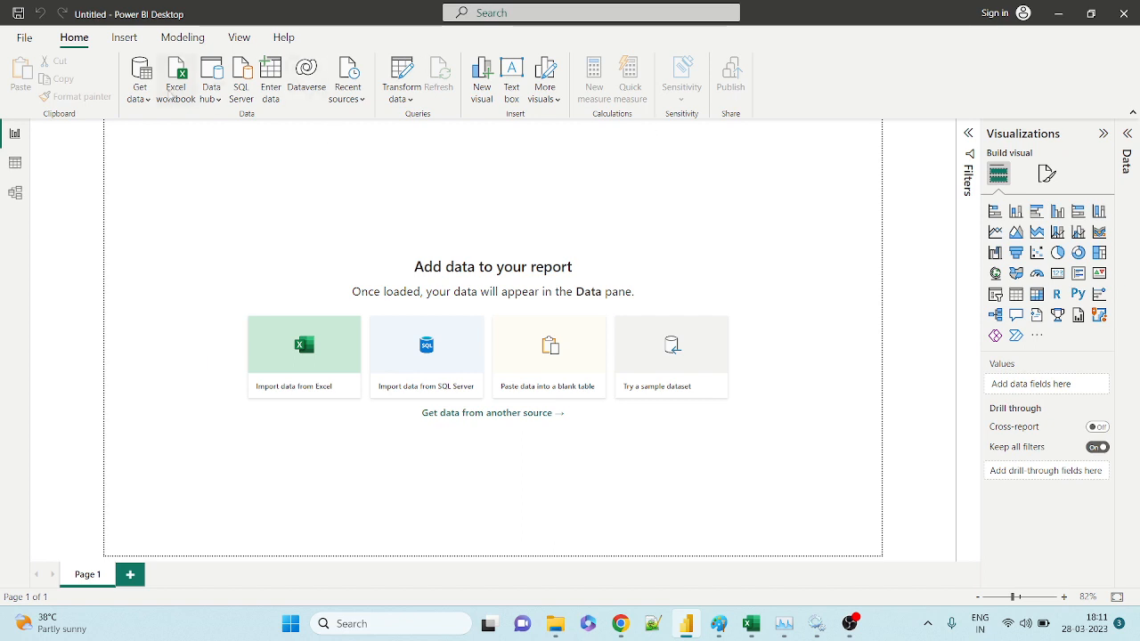
Review the common data sources and open the Power Query Editor to transform data
{"action": "left_click", "coordinate": [140, 92]}
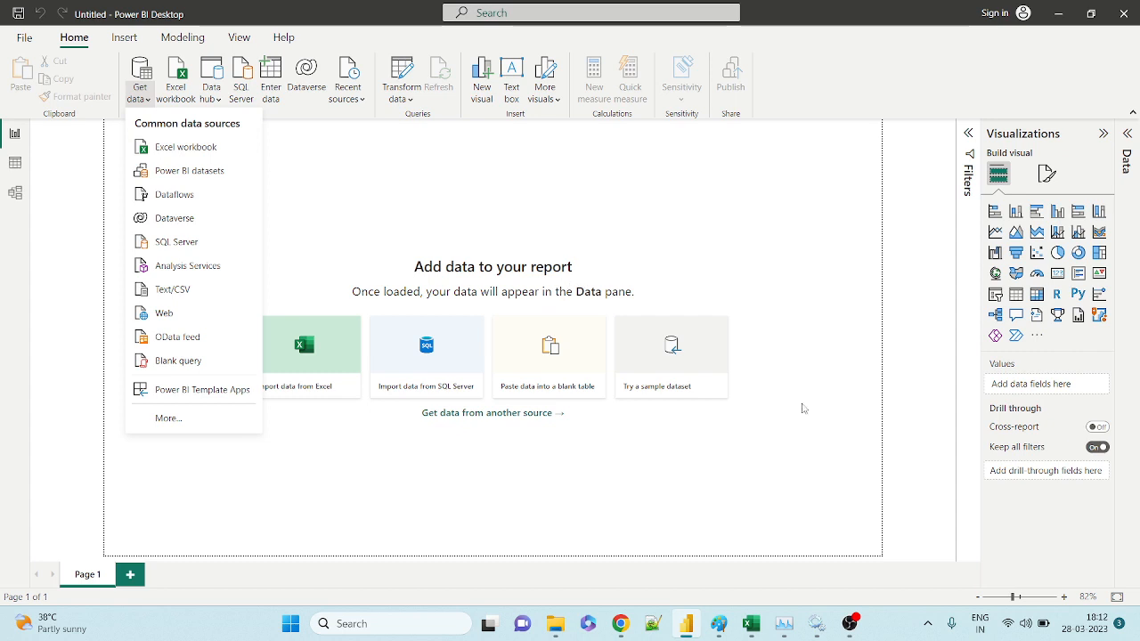
{"action": "left_click", "coordinate": [332, 210]}
{"action": "left_click", "coordinate": [407, 105]}
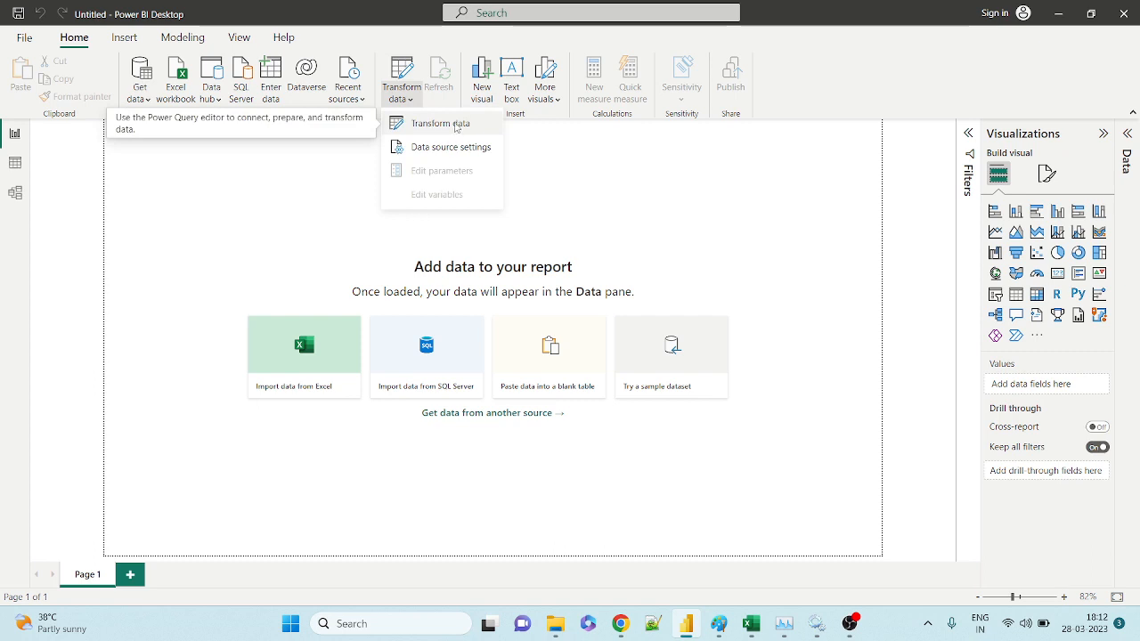
{"action": "left_click", "coordinate": [456, 127]}
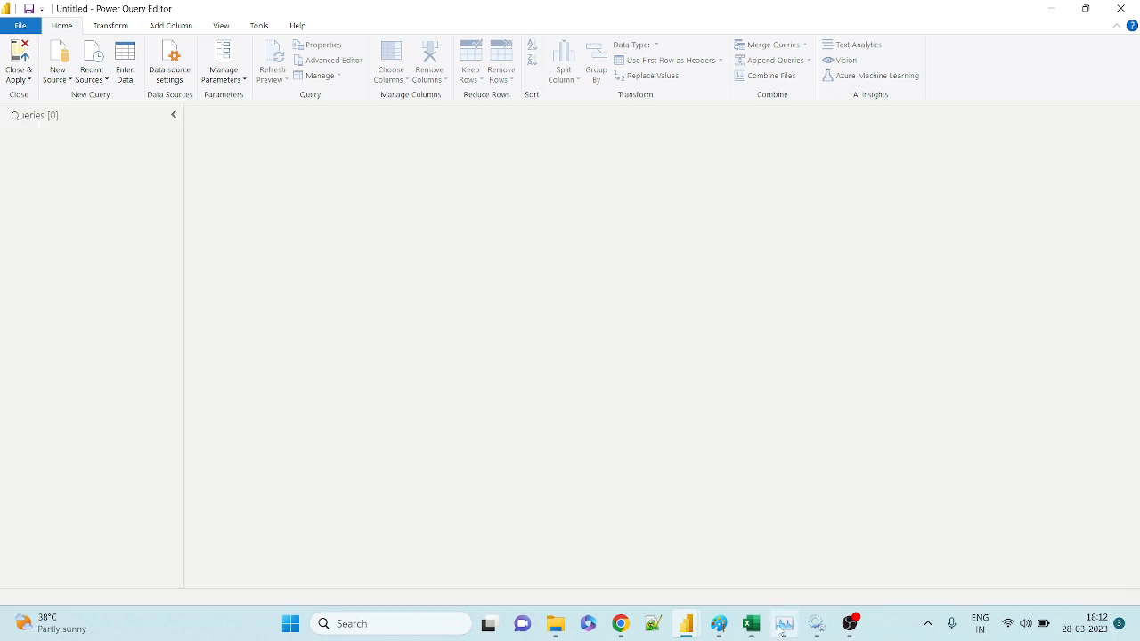
Switch to the blank Excel workbook Book1 and select cell A1
{"action": "left_click", "coordinate": [751, 624]}
{"action": "left_click", "coordinate": [42, 170]}
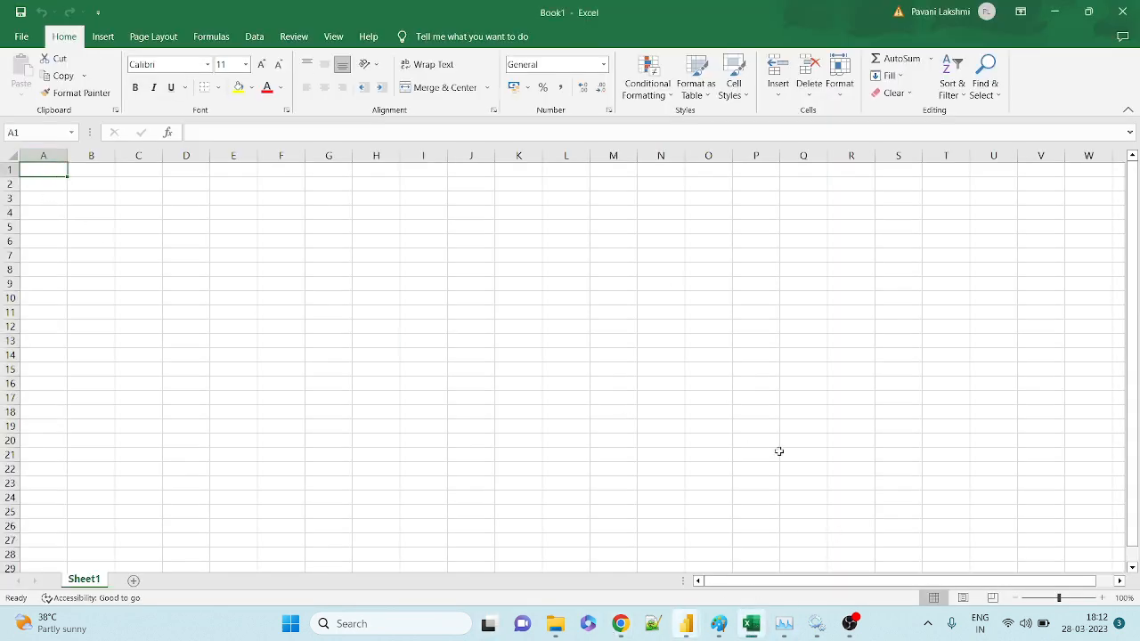
{"action": "left_click", "coordinate": [19, 38]}
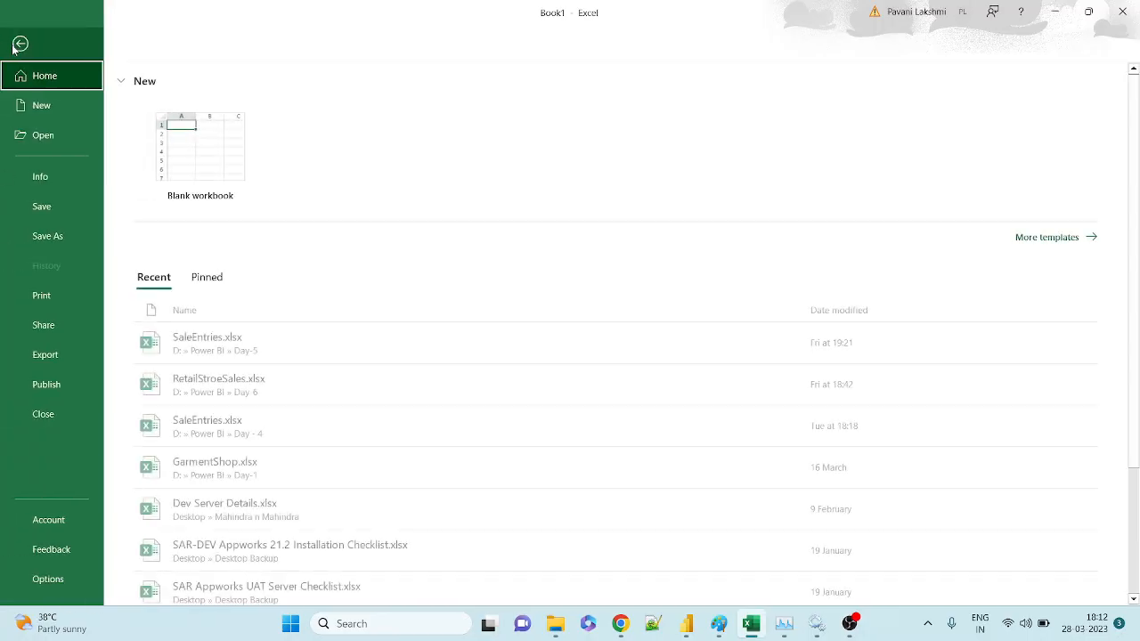
{"action": "left_click", "coordinate": [17, 44]}
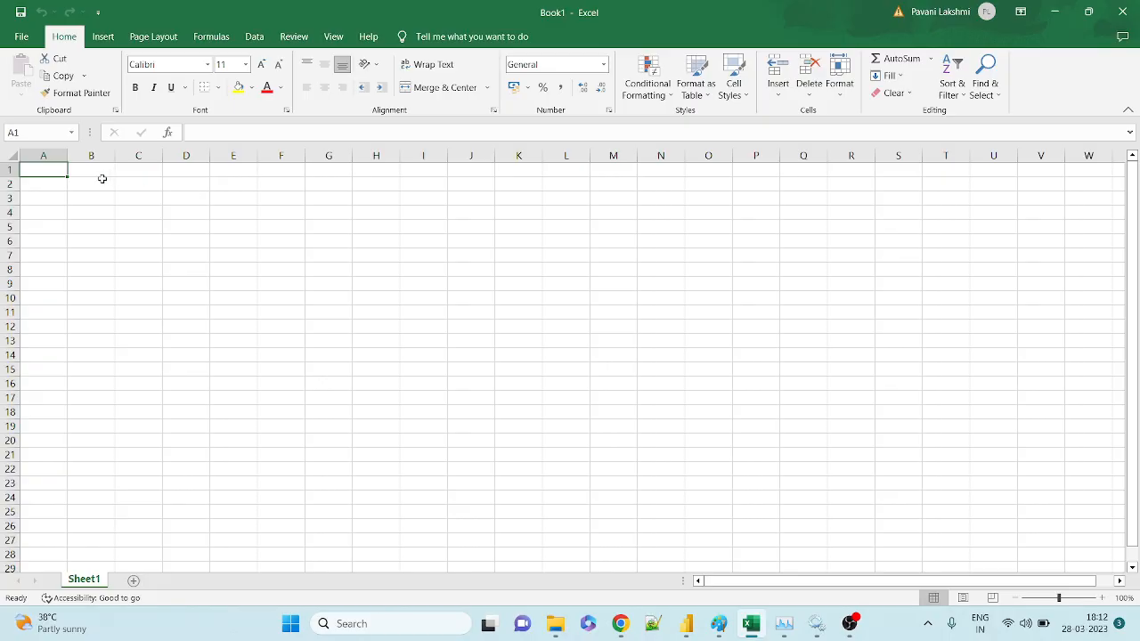
{"action": "type", "text": "Stud"}
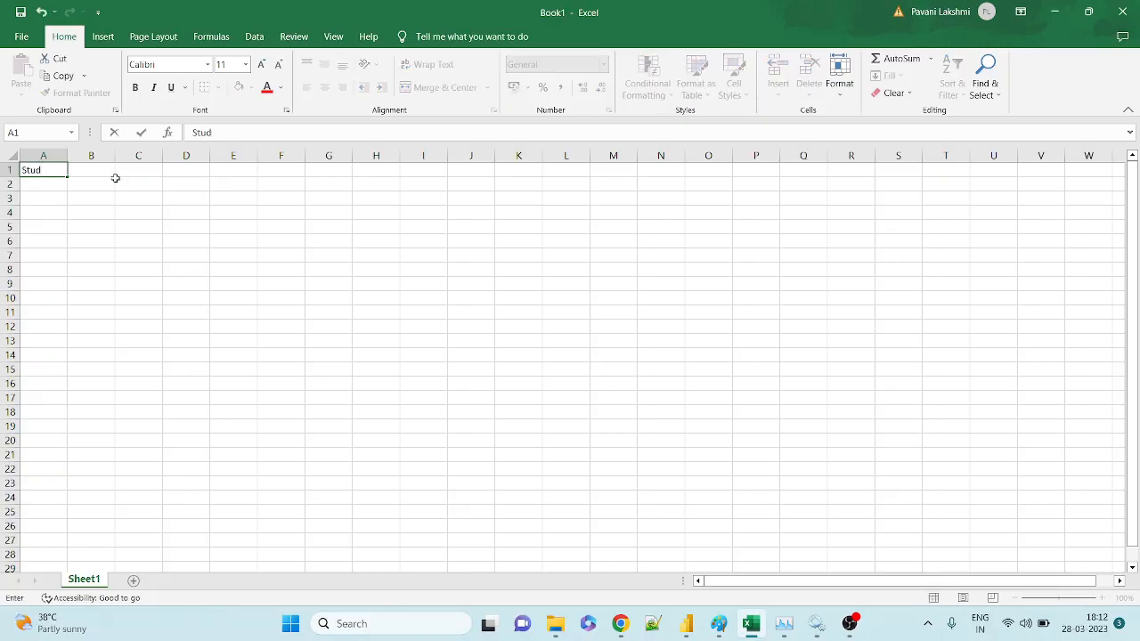
{"action": "key", "text": "BackSpace"}
{"action": "key", "text": "BackSpace"}
{"action": "key", "text": "BackSpace"}
{"action": "left_click", "coordinate": [110, 180]}
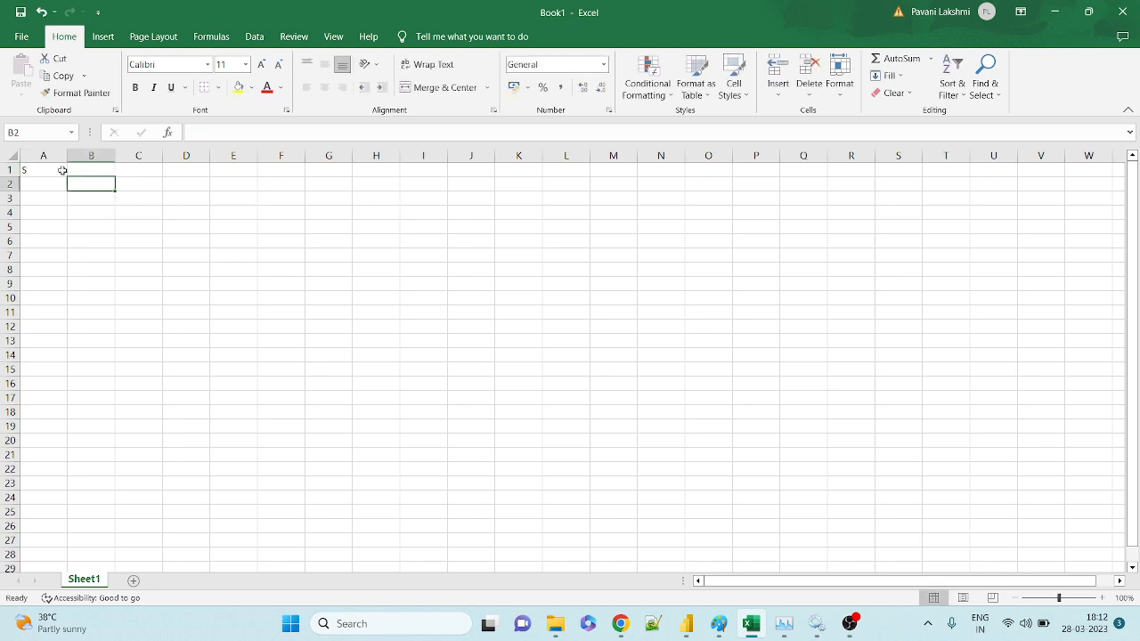
Enter the column headers Sno in cell A1 and StudentName in cell B1
{"action": "key", "text": "ctrl+Home"}
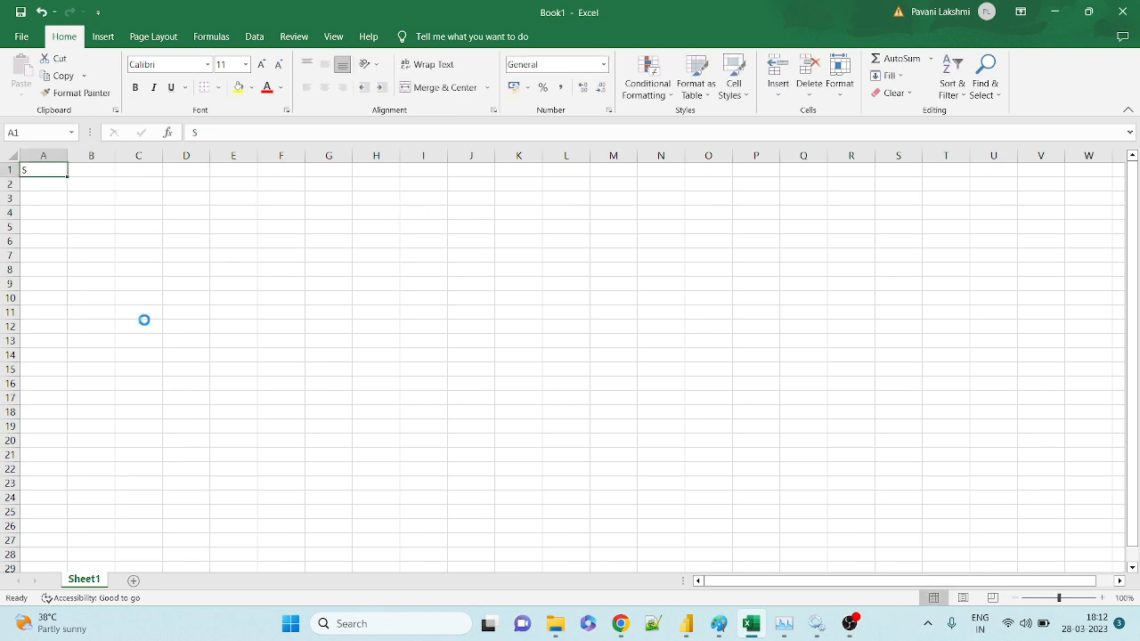
{"action": "scroll", "coordinate": [144, 320], "scroll_direction": "up", "scroll_amount": 6}
{"action": "scroll", "coordinate": [144, 320], "scroll_direction": "up", "scroll_amount": 1}
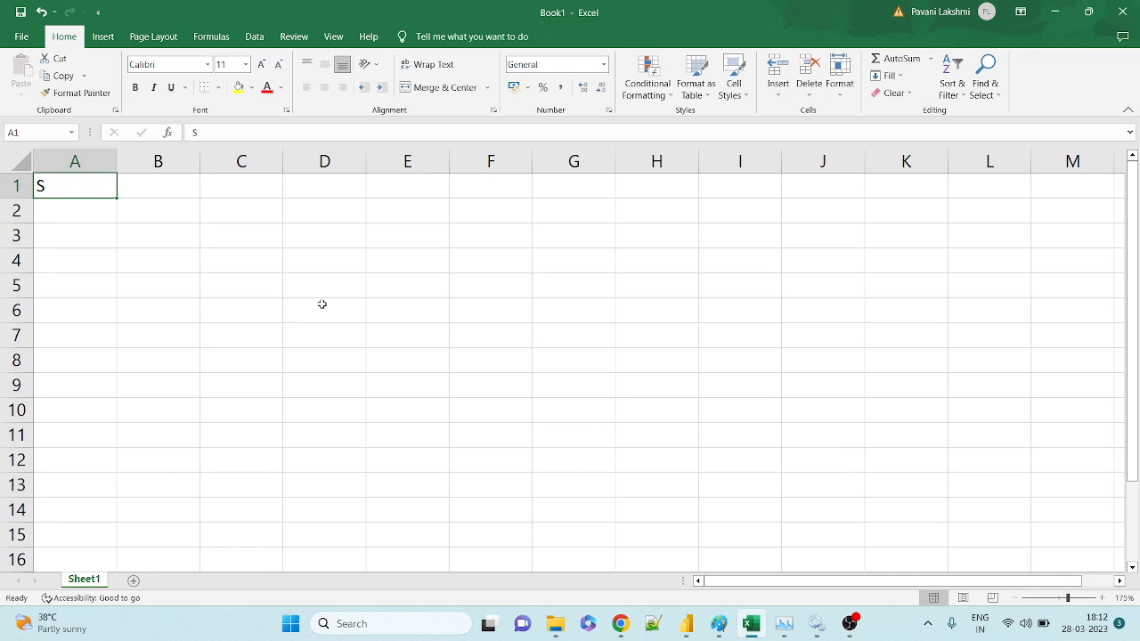
{"action": "type", "text": "SNO"}
{"action": "key", "text": "BackSpace"}
{"action": "type", "text": "o"}
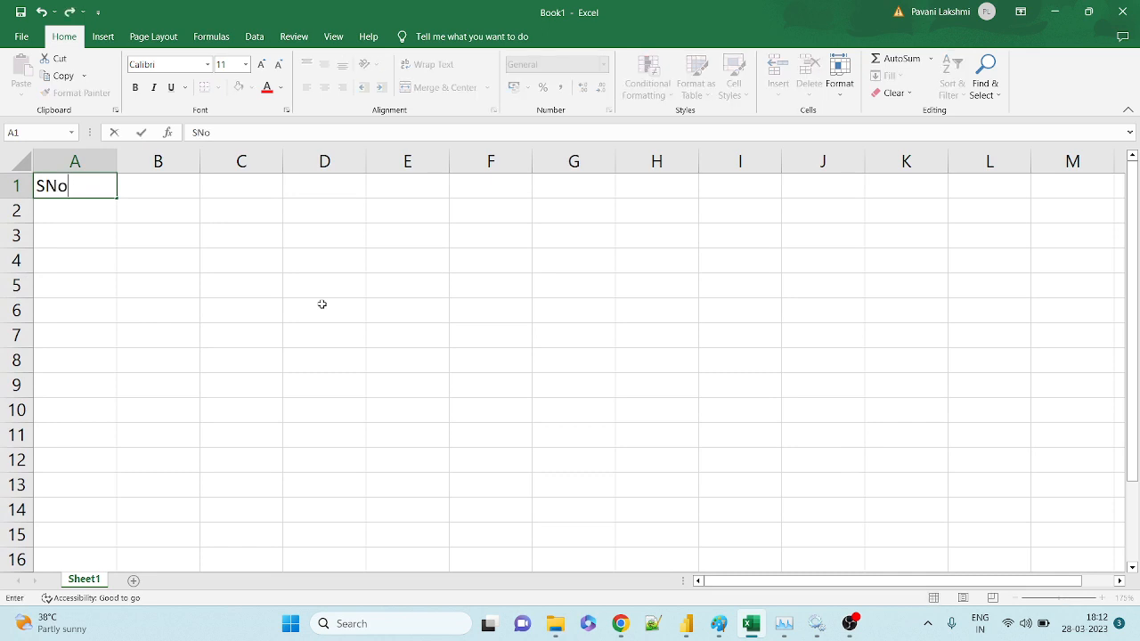
{"action": "key", "text": "Tab"}
{"action": "type", "text": "StudentName"}
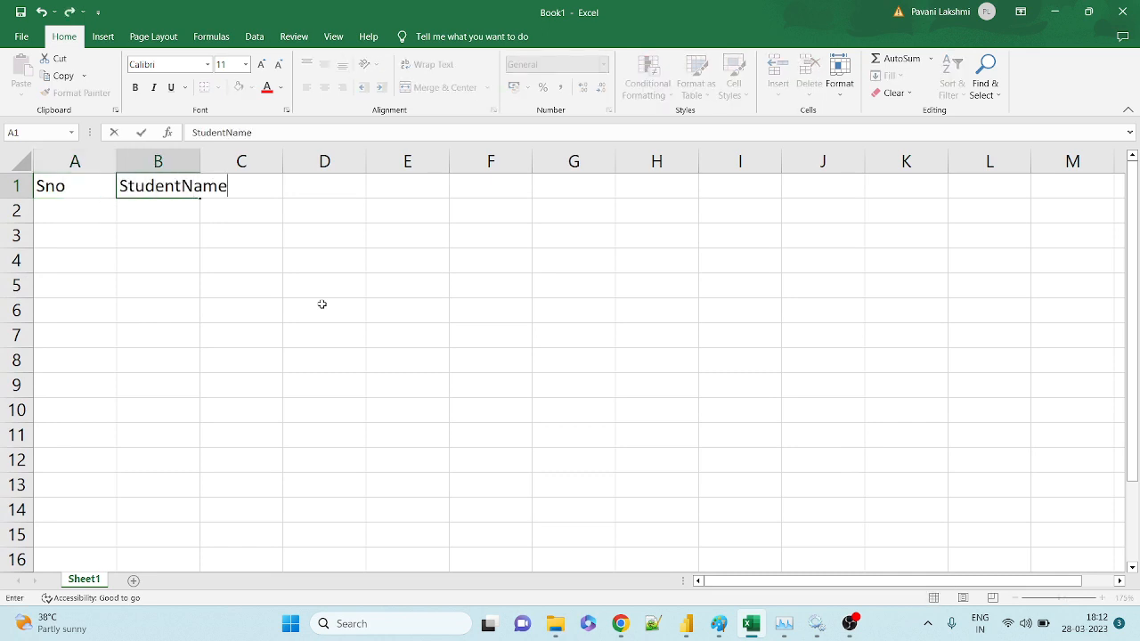
{"action": "key", "text": "Tab"}
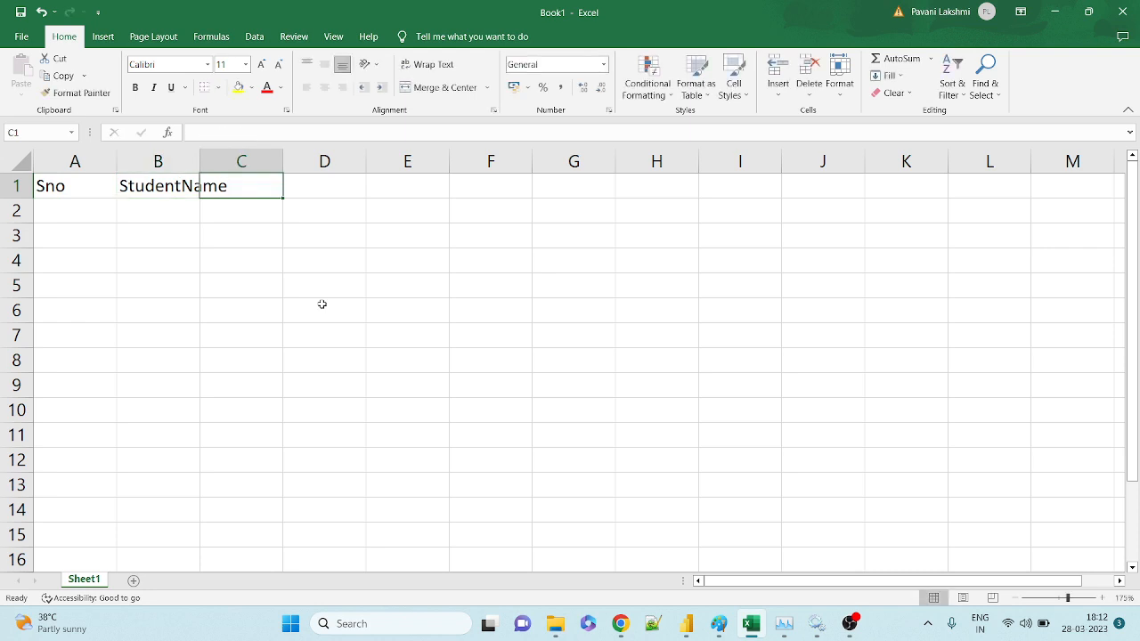
Add the column headers Grade, Age and Gender in cells C1 to E1
{"action": "type", "text": "g"}
{"action": "key", "text": "BackSpace"}
{"action": "type", "text": "Grda"}
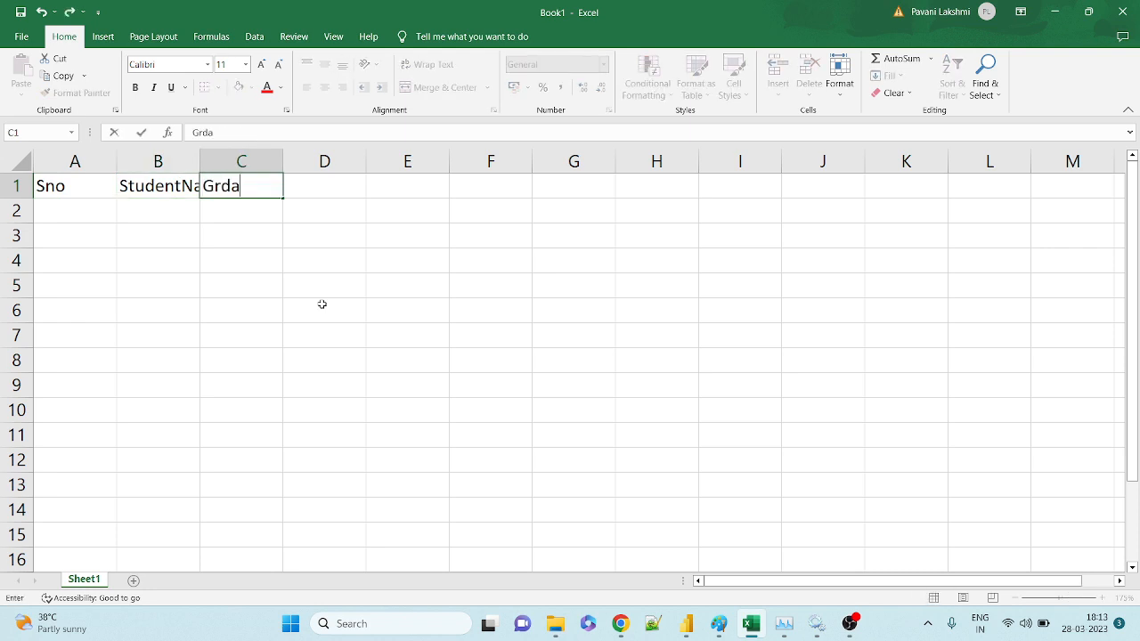
{"action": "key", "text": "BackSpace"}
{"action": "key", "text": "BackSpace"}
{"action": "type", "text": "ade"}
{"action": "key", "text": "Tab"}
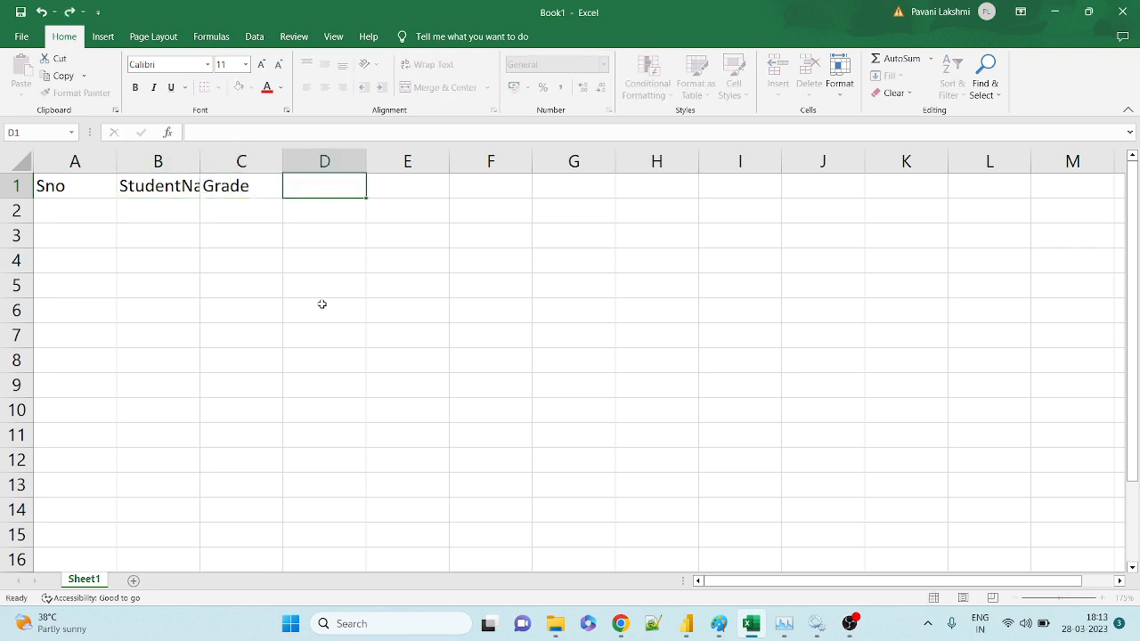
{"action": "type", "text": "Age"}
{"action": "key", "text": "Tab"}
{"action": "type", "text": "Gender"}
{"action": "key", "text": "Tab"}
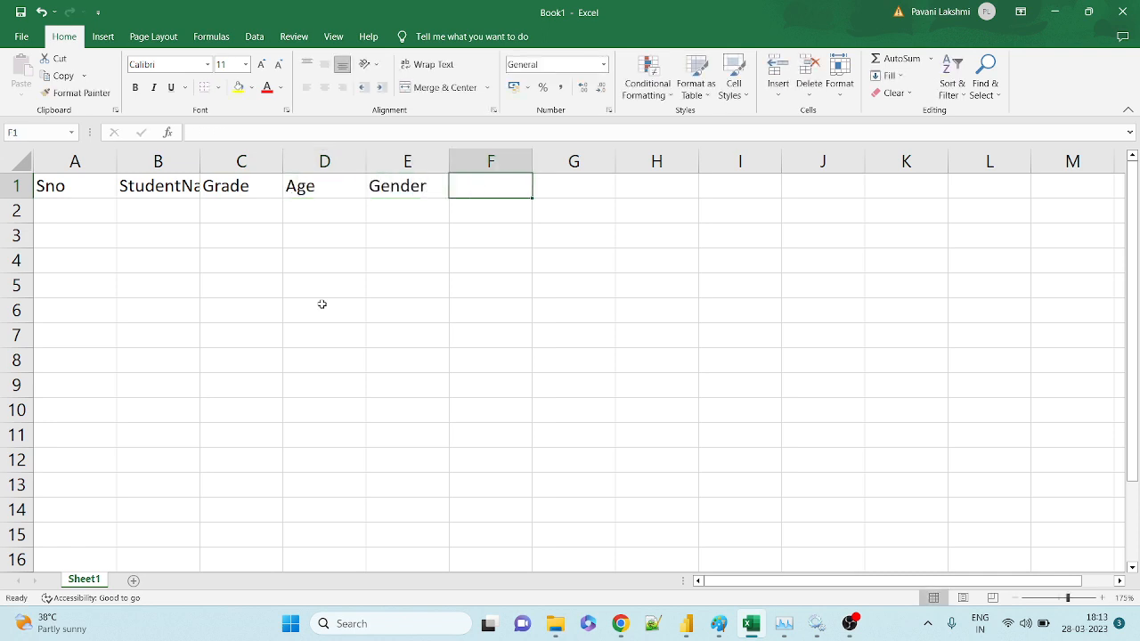
Autofit the widths of all columns in the sheet to their contents
{"action": "left_click", "coordinate": [23, 159]}
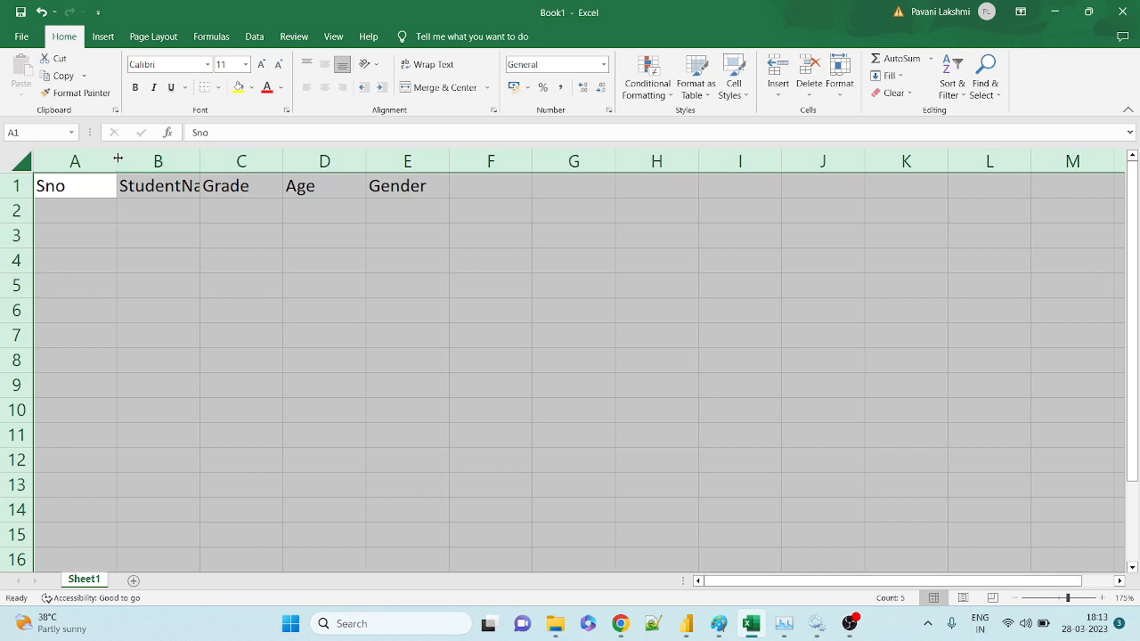
{"action": "double_click", "coordinate": [117, 160]}
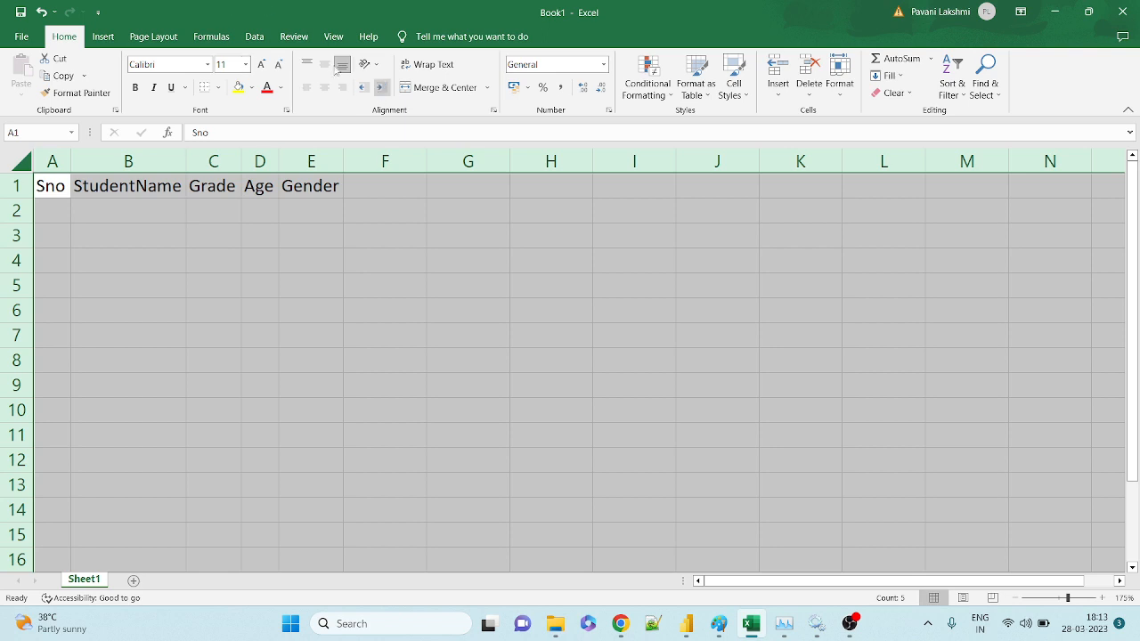
{"action": "left_click", "coordinate": [97, 215]}
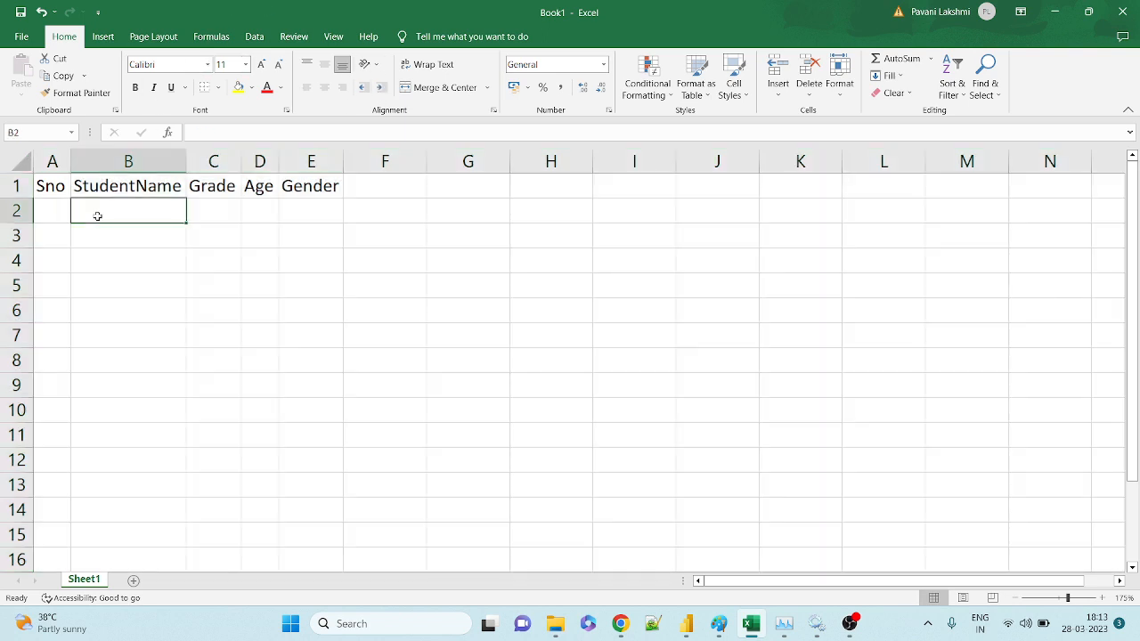
Enter the serial numbers 1 to 5 in the Sno column, cells A2 to A6
{"action": "key", "text": "Left"}
{"action": "type", "text": "1"}
{"action": "key", "text": "Return"}
{"action": "type", "text": "2"}
{"action": "key", "text": "Return"}
{"action": "type", "text": "3"}
{"action": "key", "text": "Return"}
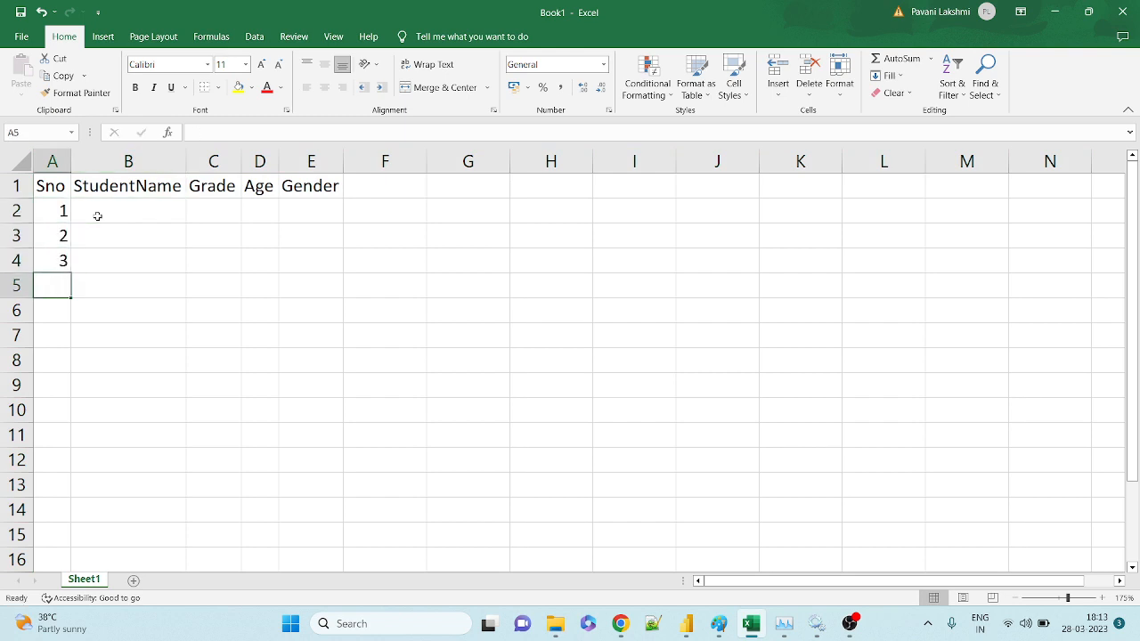
{"action": "type", "text": "4"}
{"action": "key", "text": "Return"}
{"action": "type", "text": "5"}
{"action": "key", "text": "Return"}
{"action": "key", "text": "Up"}
{"action": "key", "text": "Up"}
{"action": "key", "text": "Up"}
{"action": "key", "text": "Up"}
{"action": "key", "text": "Up"}
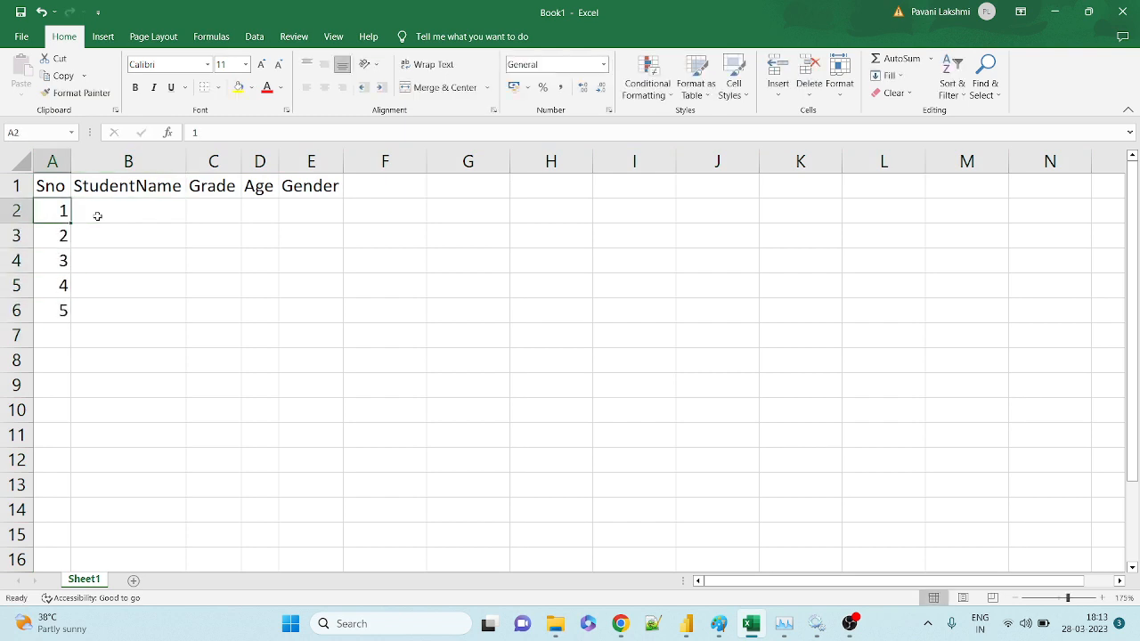
{"action": "key", "text": "Down"}
{"action": "key", "text": "Down"}
{"action": "key", "text": "Down"}
{"action": "key", "text": "Down"}
{"action": "key", "text": "Down"}
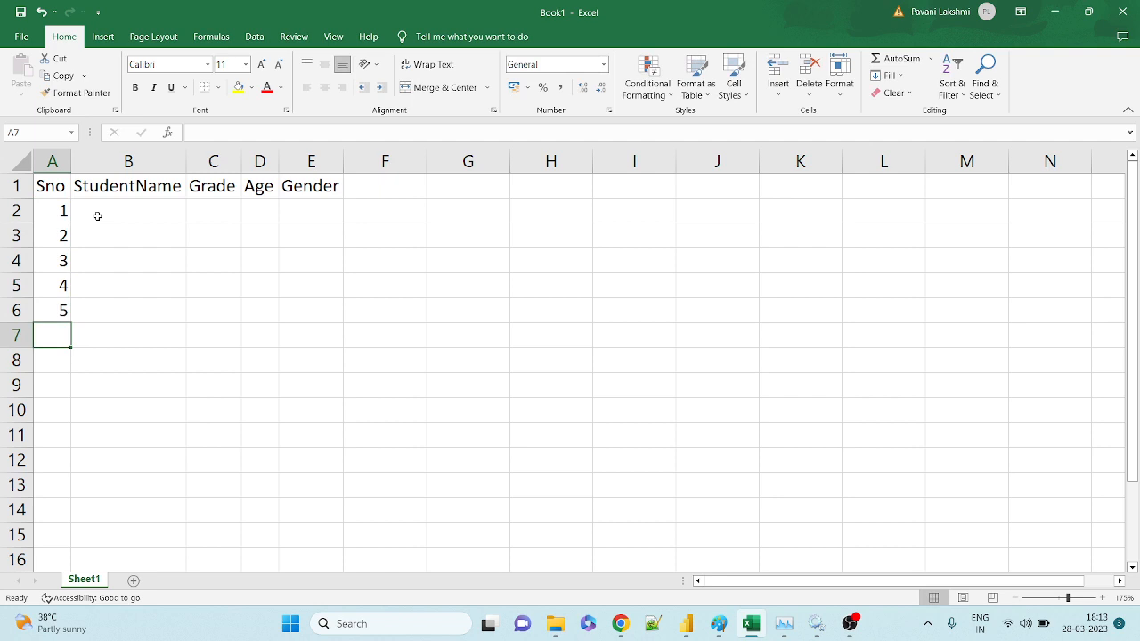
Continue the Sno column with the serial numbers 6 to 10 in cells A7 to A11
{"action": "type", "text": "6"}
{"action": "key", "text": "Return"}
{"action": "type", "text": "7"}
{"action": "key", "text": "Return"}
{"action": "type", "text": "8"}
{"action": "key", "text": "Return"}
{"action": "type", "text": "9"}
{"action": "key", "text": "Return"}
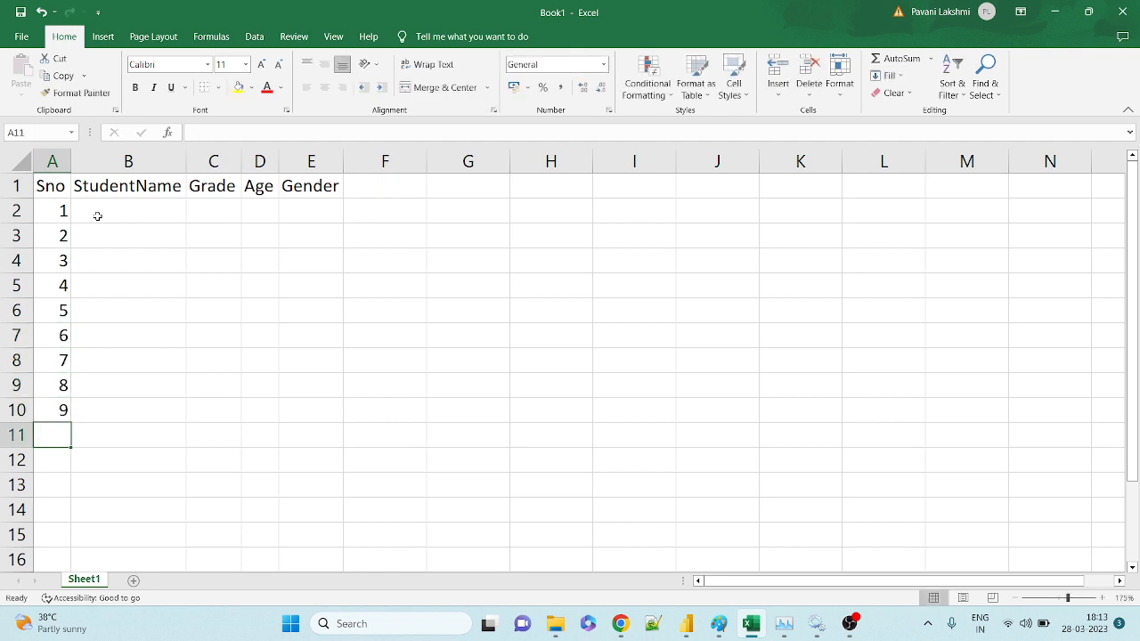
{"action": "type", "text": "10"}
{"action": "key", "text": "Return"}
Enter the sample student names ABC, CDE, DEF and GHI in cells B2 to B5
{"action": "key", "text": "Up"}
{"action": "key", "text": "Up"}
{"action": "key", "text": "Up"}
{"action": "key", "text": "Up"}
{"action": "key", "text": "Up"}
{"action": "key", "text": "Up"}
{"action": "key", "text": "Up"}
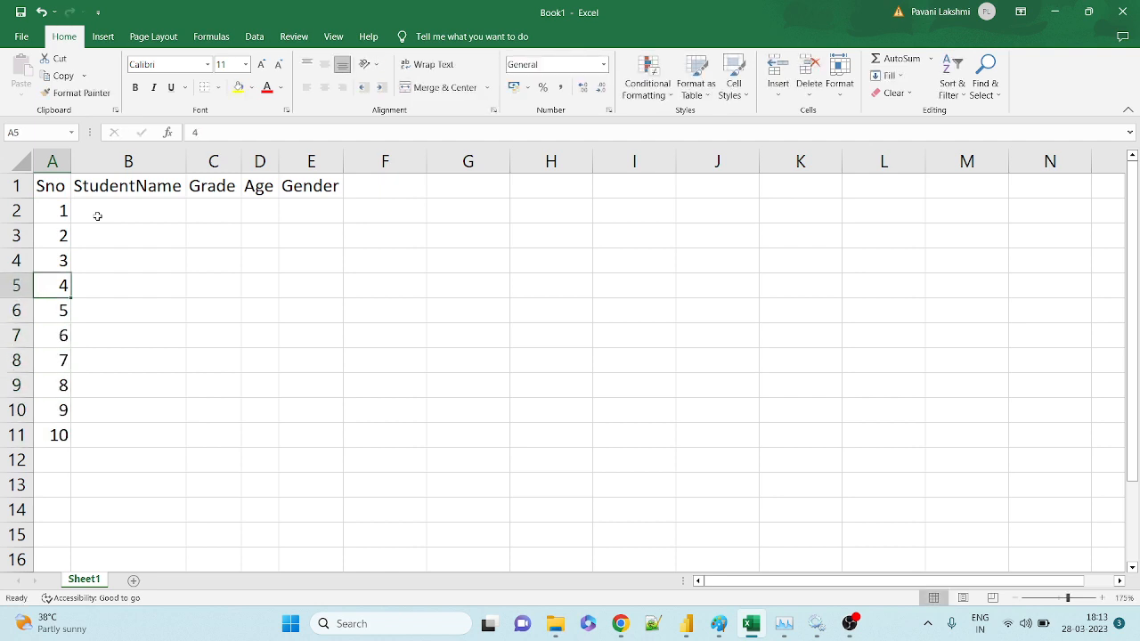
{"action": "key", "text": "Up"}
{"action": "key", "text": "Up"}
{"action": "key", "text": "Up"}
{"action": "key", "text": "Right"}
{"action": "type", "text": "ABC"}
{"action": "key", "text": "Return"}
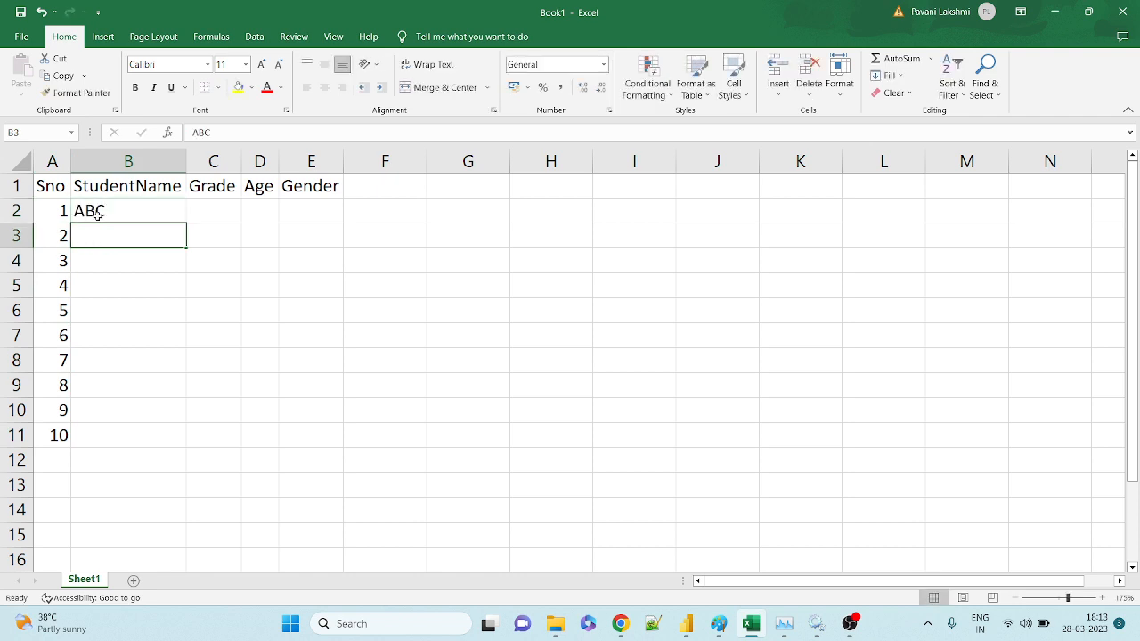
{"action": "type", "text": "CDE"}
{"action": "key", "text": "Return"}
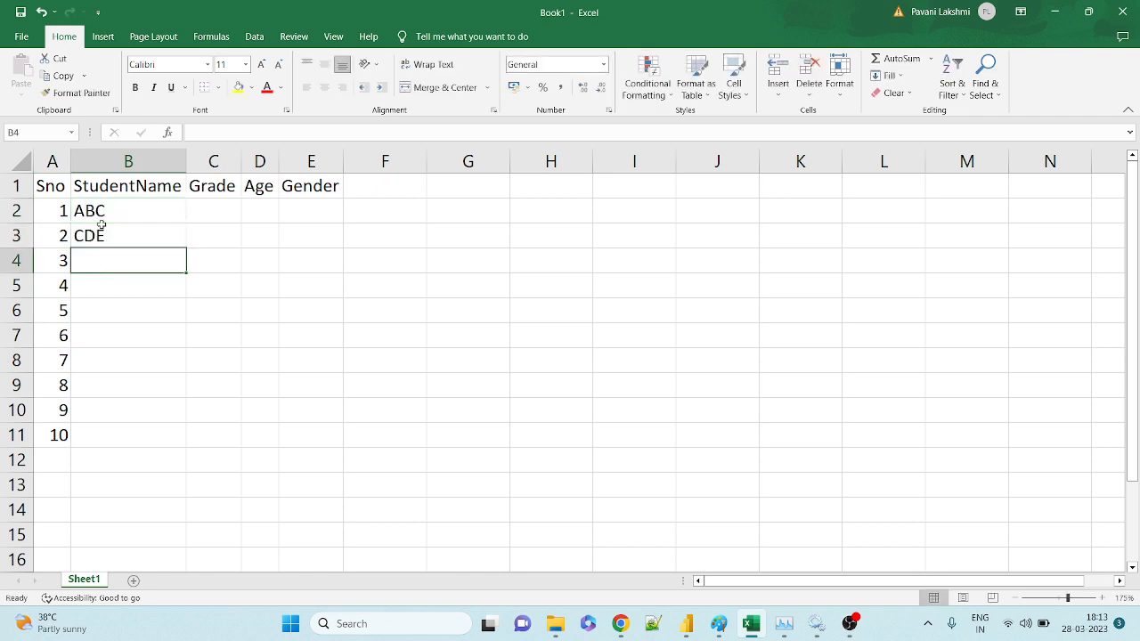
{"action": "type", "text": "DEF"}
{"action": "key", "text": "Return"}
{"action": "type", "text": "GHI"}
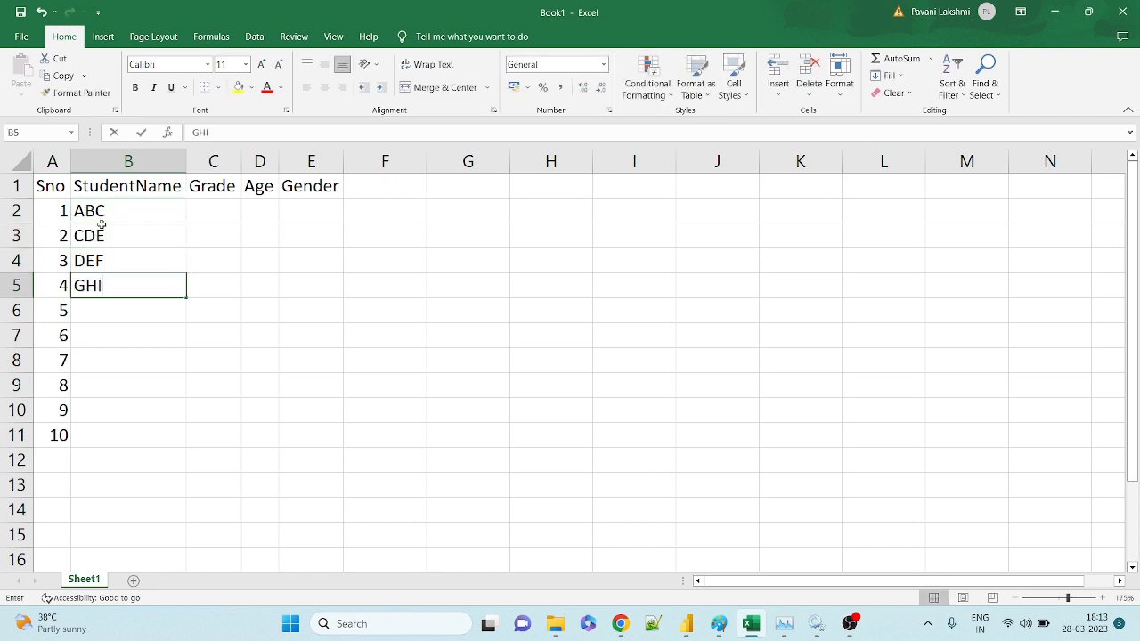
{"action": "key", "text": "Return"}
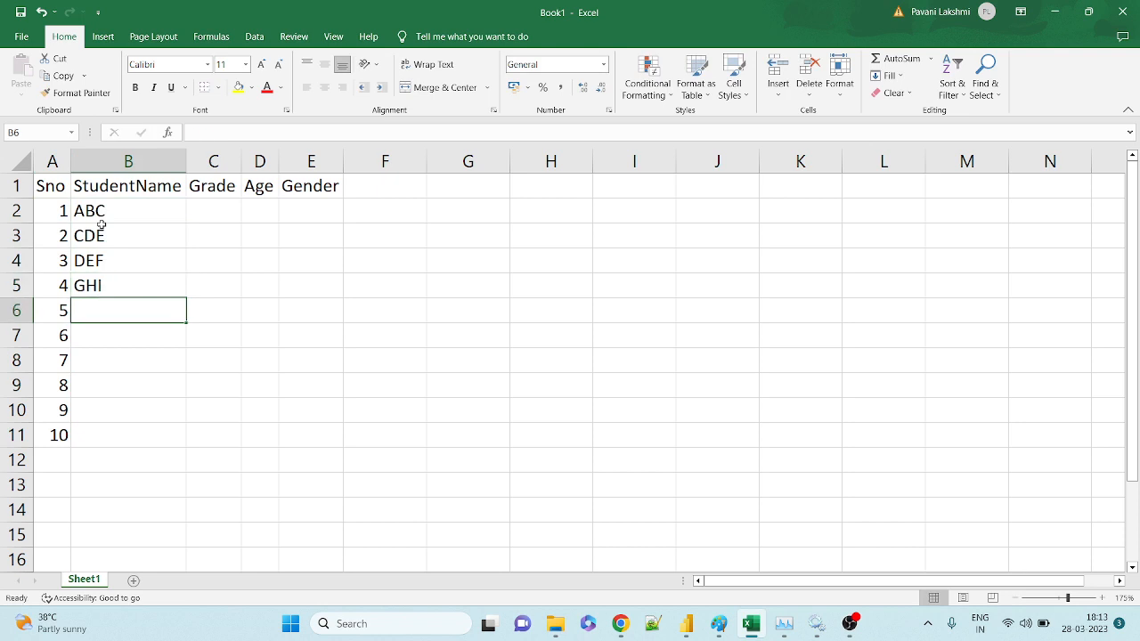
Add the sample student names JKL, MNO, OPQ and RST in cells B6 to B9
{"action": "type", "text": "JKL"}
{"action": "key", "text": "Return"}
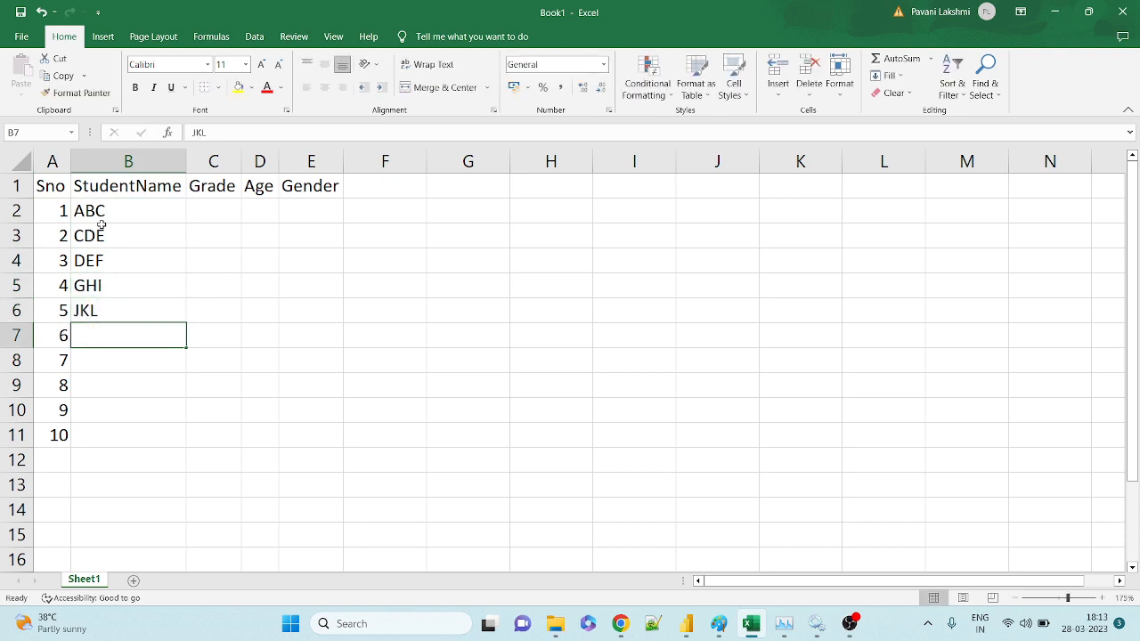
{"action": "type", "text": "MNO"}
{"action": "key", "text": "Return"}
{"action": "type", "text": "OPQ"}
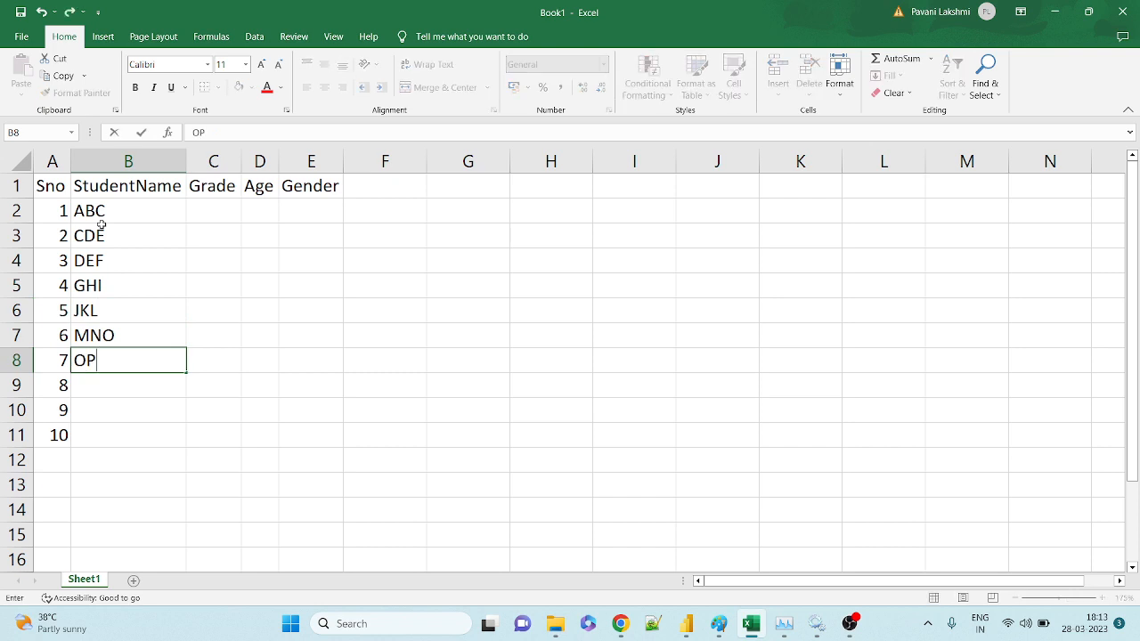
{"action": "key", "text": "Return"}
{"action": "type", "text": "RST"}
{"action": "key", "text": "Return"}
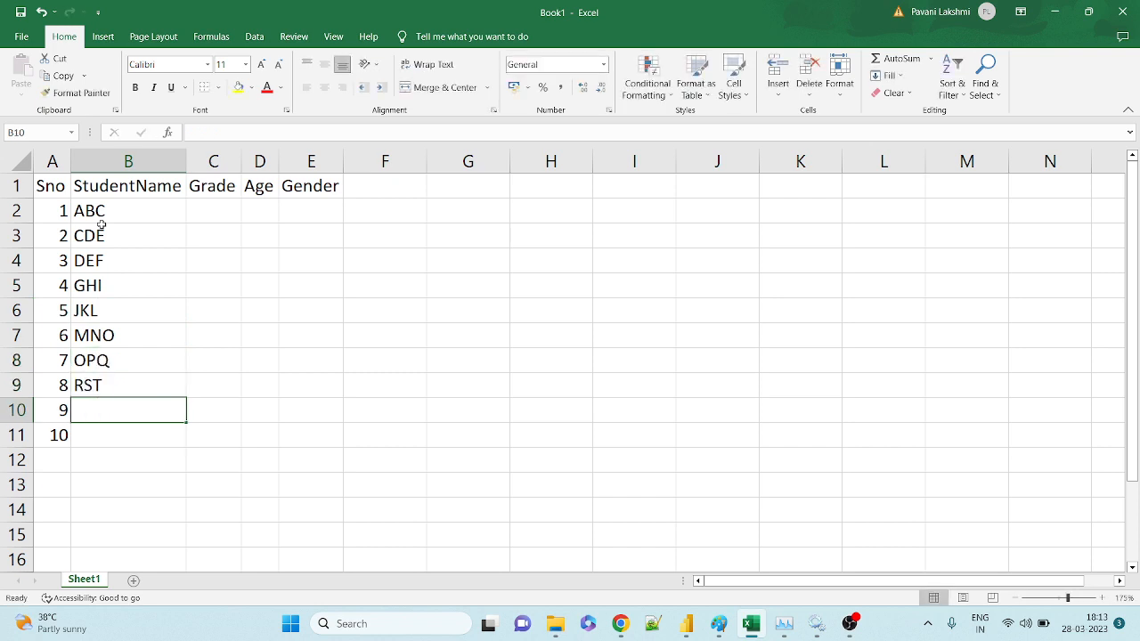
Enter the sample student names TUV and WUX in cells B10 and B11
{"action": "type", "text": "TUV"}
{"action": "key", "text": "Return"}
{"action": "type", "text": "WU"}
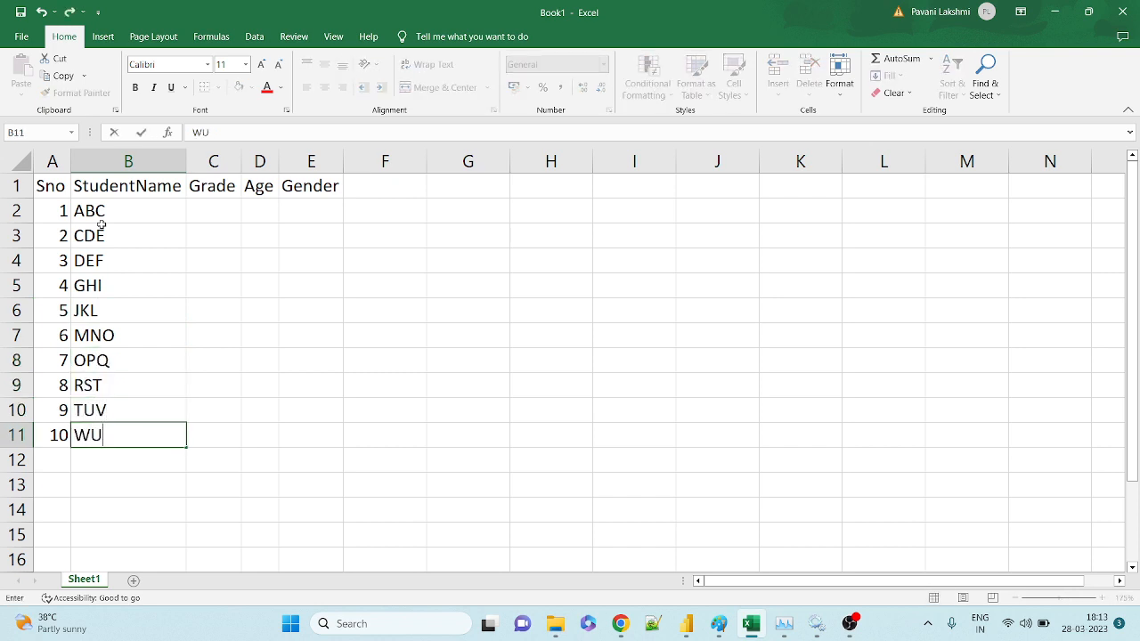
{"action": "type", "text": "X"}
{"action": "key", "text": "Up"}
Enter the grades 2, 1 and PP for the first three students in cells C2 to C4
{"action": "key", "text": "Up"}
{"action": "key", "text": "Up"}
{"action": "key", "text": "Up"}
{"action": "key", "text": "Up"}
{"action": "key", "text": "Up"}
{"action": "key", "text": "Up"}
{"action": "key", "text": "Up"}
{"action": "key", "text": "Up"}
{"action": "key", "text": "Up"}
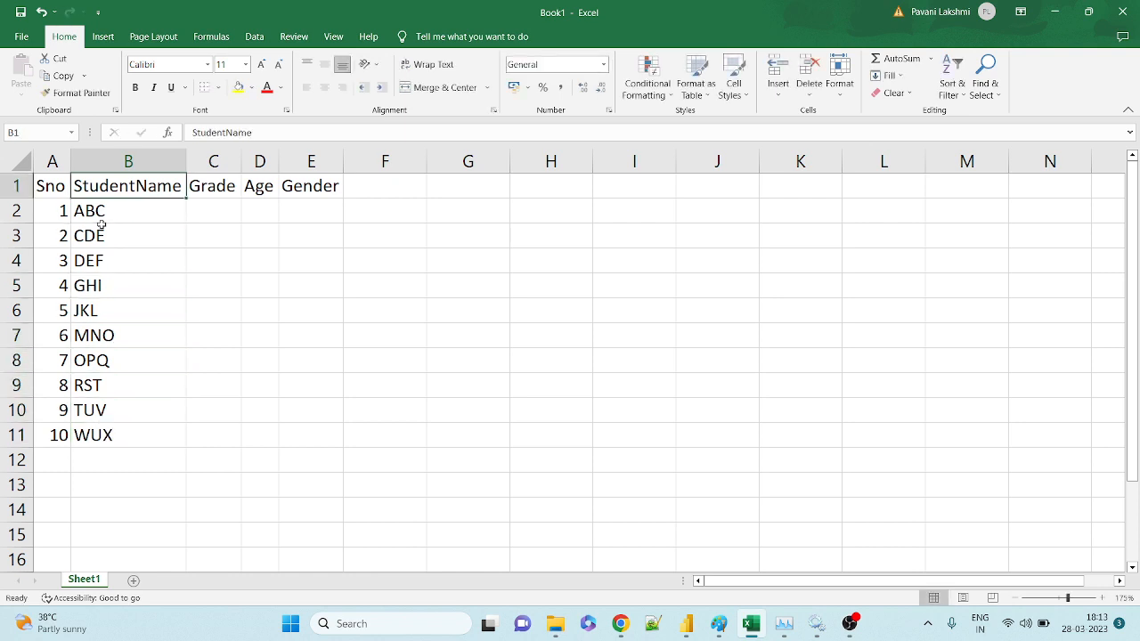
{"action": "key", "text": "Right"}
{"action": "key", "text": "Down"}
{"action": "type", "text": "2"}
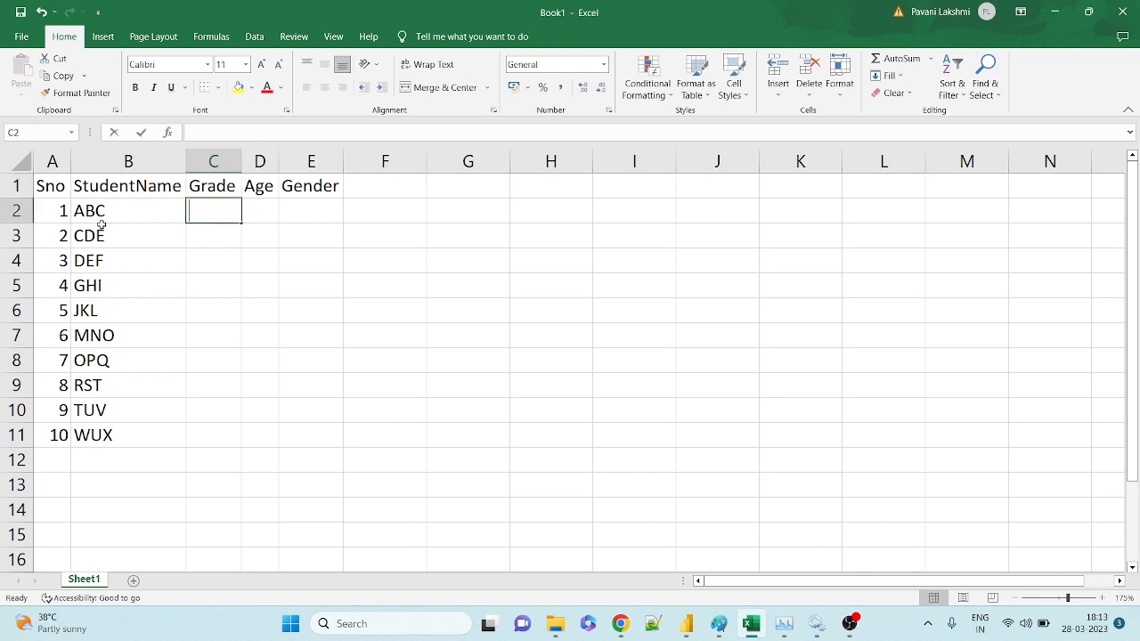
{"action": "key", "text": "Return"}
{"action": "type", "text": "1"}
{"action": "key", "text": "Return"}
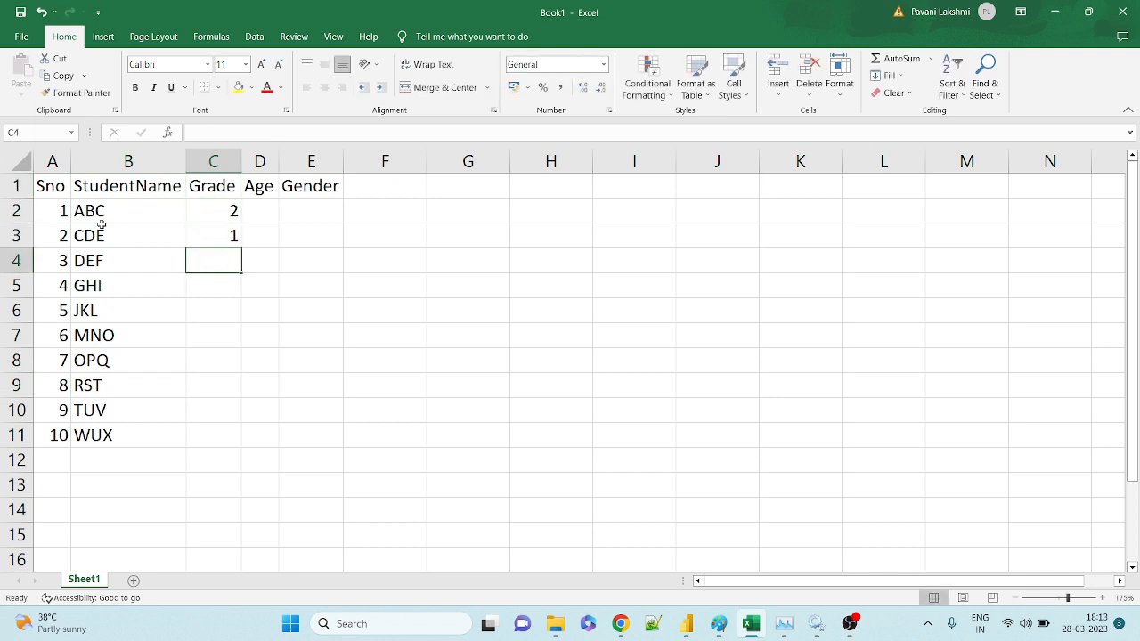
{"action": "type", "text": "PP"}
{"action": "key", "text": "Return"}
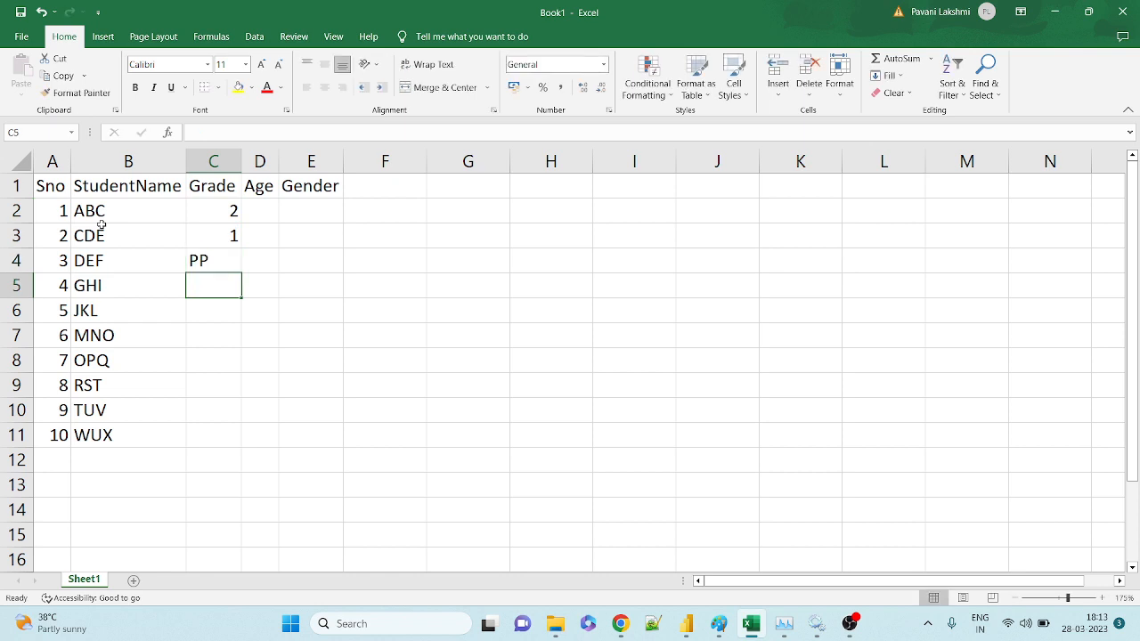
Continue the Grade column with 4, 5, 2, 1 and 6 in cells C5 to C9
{"action": "type", "text": "4"}
{"action": "key", "text": "Return"}
{"action": "type", "text": "5"}
{"action": "key", "text": "Return"}
{"action": "type", "text": "2"}
{"action": "key", "text": "Return"}
{"action": "type", "text": "1"}
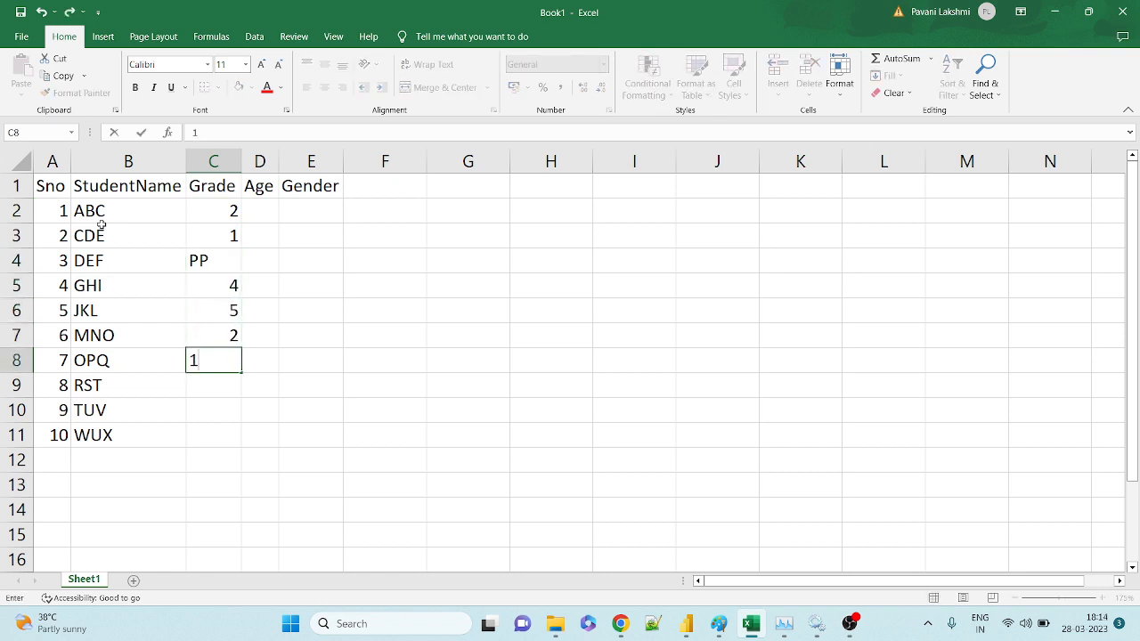
{"action": "key", "text": "Return"}
{"action": "type", "text": "6"}
{"action": "key", "text": "Return"}
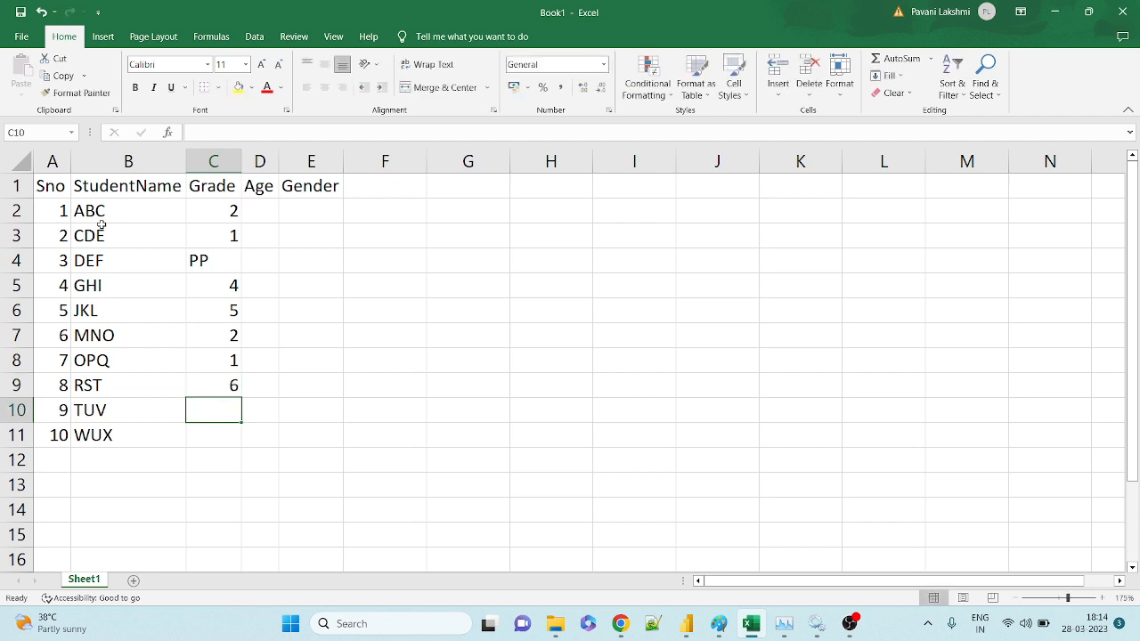
Change the grade in C9 to 4 and enter grade 3 in both C10 and C11
{"action": "key", "text": "Up"}
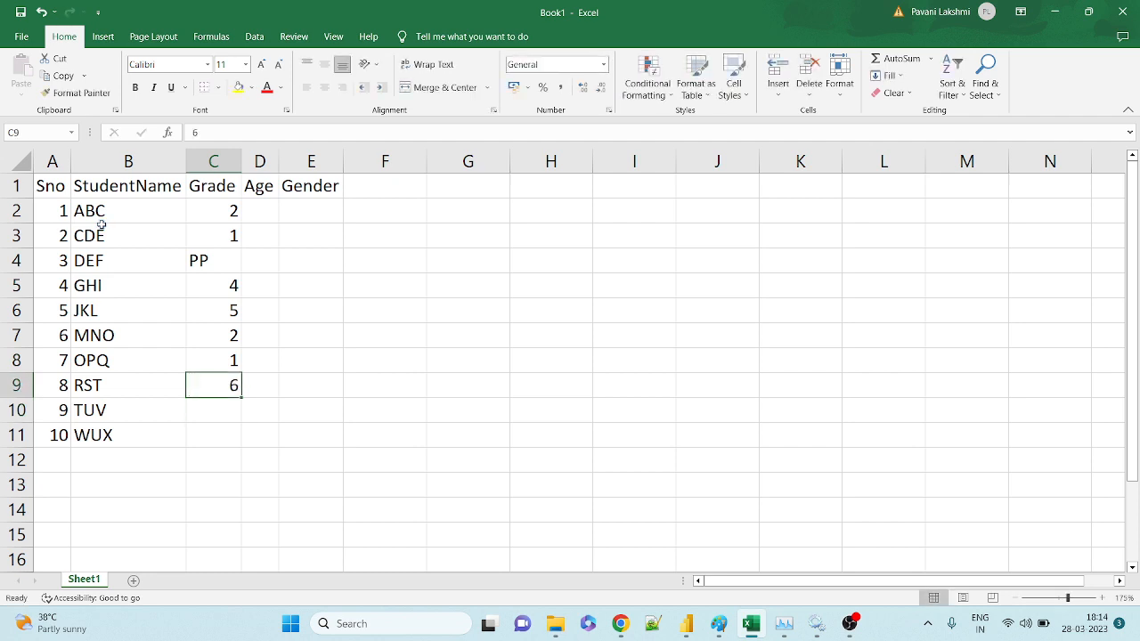
{"action": "key", "text": "F2"}
{"action": "key", "text": "BackSpace"}
{"action": "type", "text": "4"}
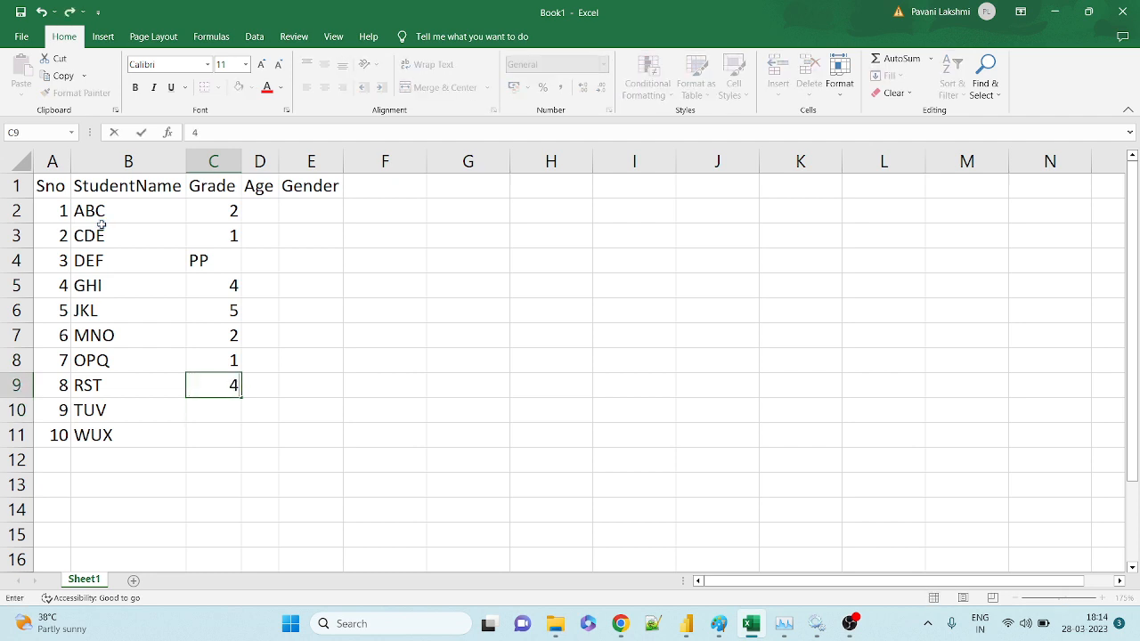
{"action": "key", "text": "Return"}
{"action": "type", "text": "3"}
{"action": "key", "text": "Return"}
{"action": "type", "text": "3"}
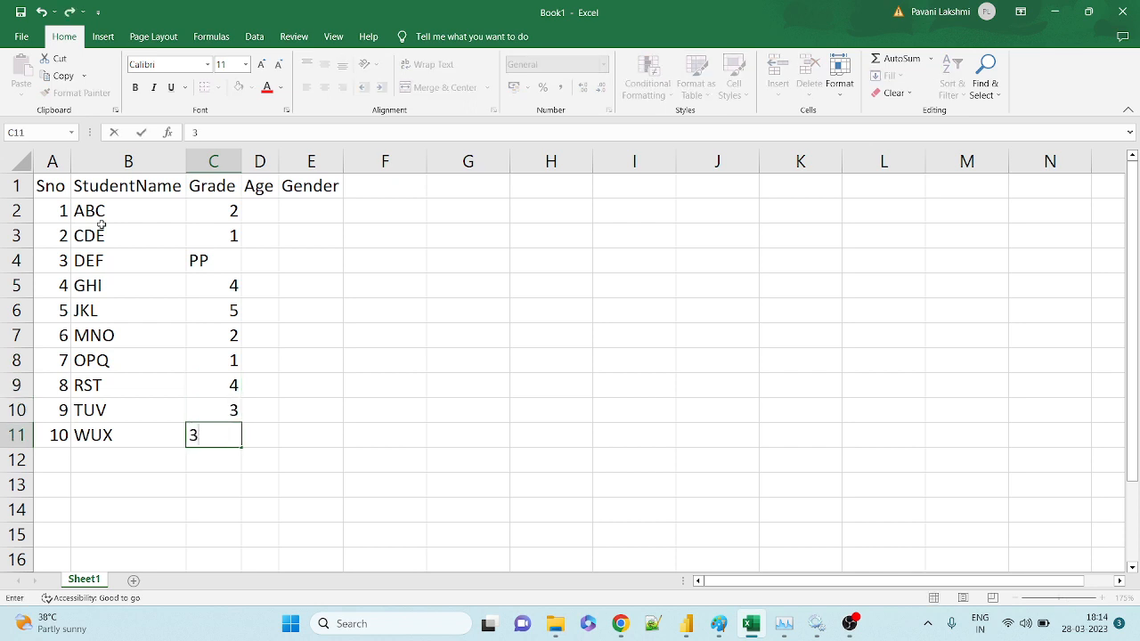
{"action": "key", "text": "Up"}
Enter the ages of the first three students: 4 in D4, 7 in D2 and 6 in D3
{"action": "key", "text": "Up"}
{"action": "key", "text": "Up"}
{"action": "key", "text": "Up"}
{"action": "key", "text": "Up"}
{"action": "key", "text": "Up"}
{"action": "key", "text": "Up"}
{"action": "key", "text": "Up"}
{"action": "key", "text": "Up"}
{"action": "key", "text": "Up"}
{"action": "key", "text": "Right"}
{"action": "key", "text": "Down"}
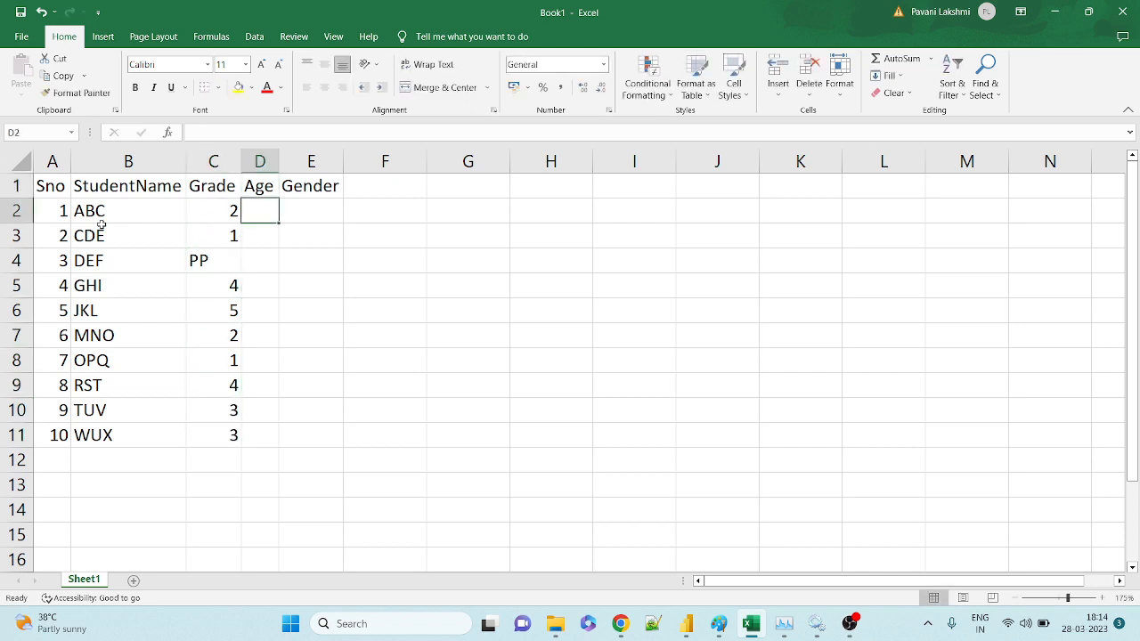
{"action": "key", "text": "Down"}
{"action": "key", "text": "Down"}
{"action": "type", "text": "4"}
{"action": "key", "text": "Return"}
{"action": "key", "text": "Up"}
{"action": "key", "text": "Up"}
{"action": "key", "text": "Up"}
{"action": "type", "text": "7"}
{"action": "key", "text": "Return"}
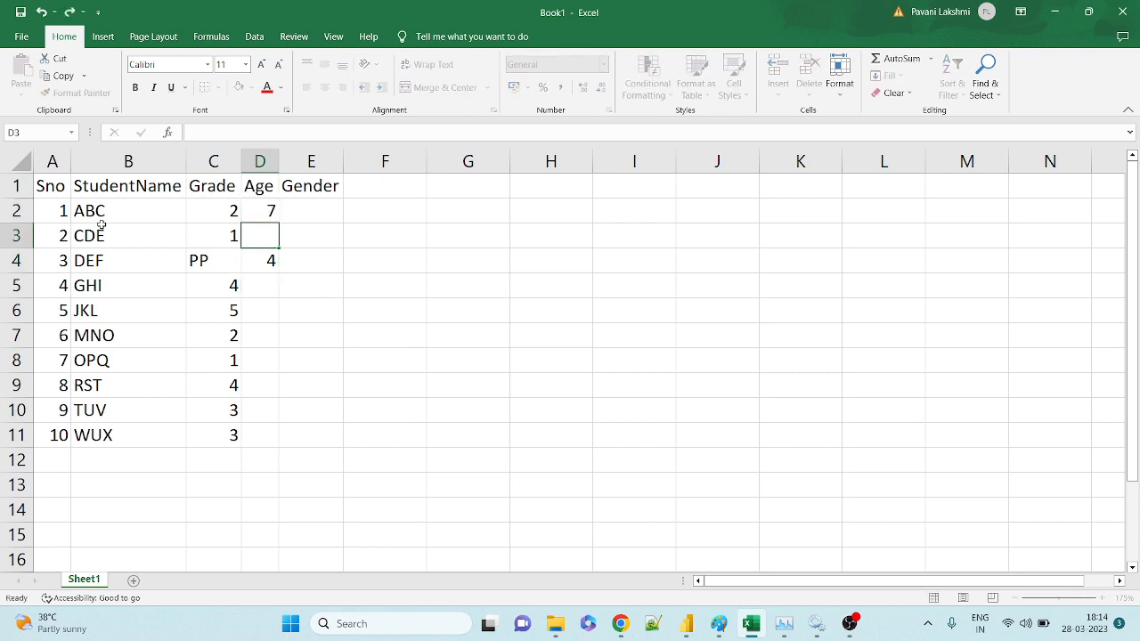
{"action": "type", "text": "6"}
{"action": "key", "text": "Return"}
{"action": "key", "text": "Return"}
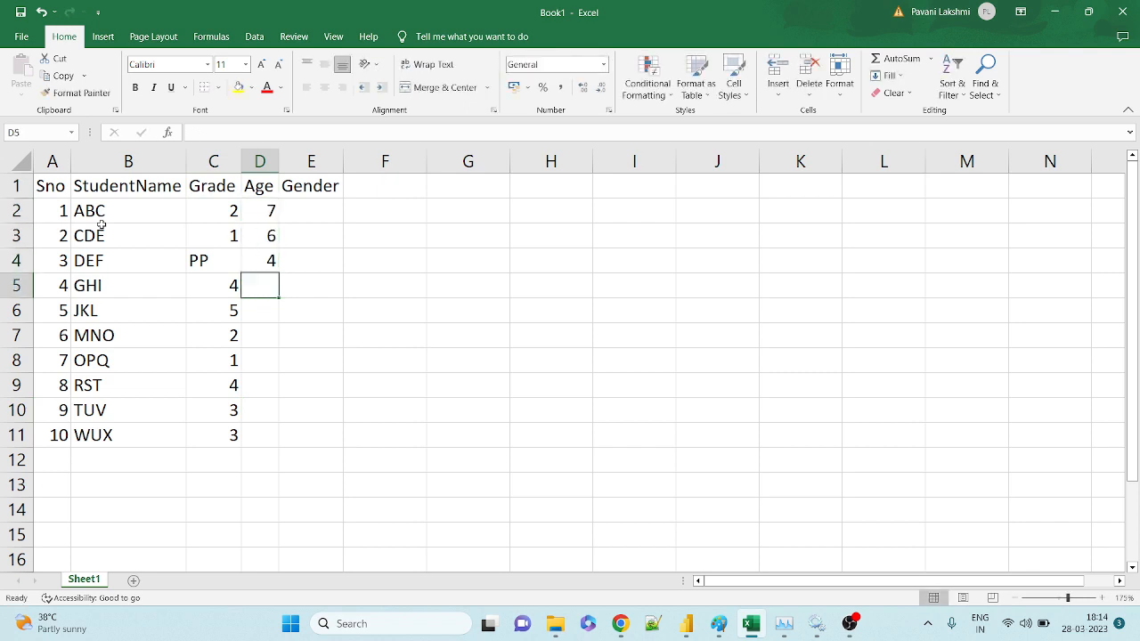
Continue the Age column with 10, 11 and 8 in cells D5 to D7
{"action": "type", "text": "10"}
{"action": "key", "text": "Return"}
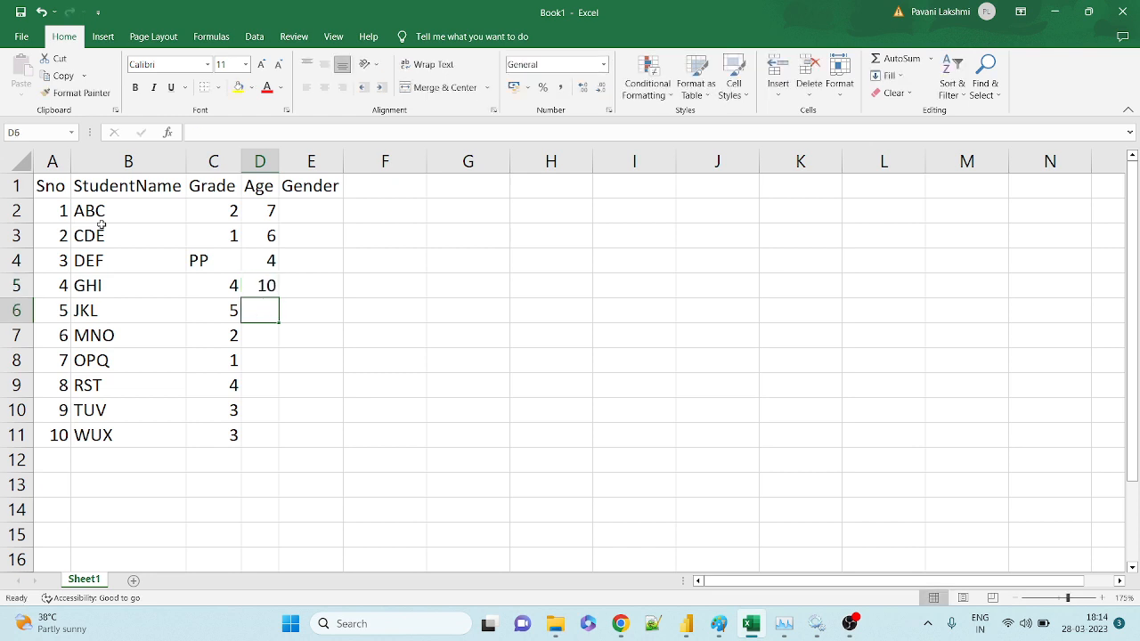
{"action": "type", "text": "11"}
{"action": "key", "text": "Return"}
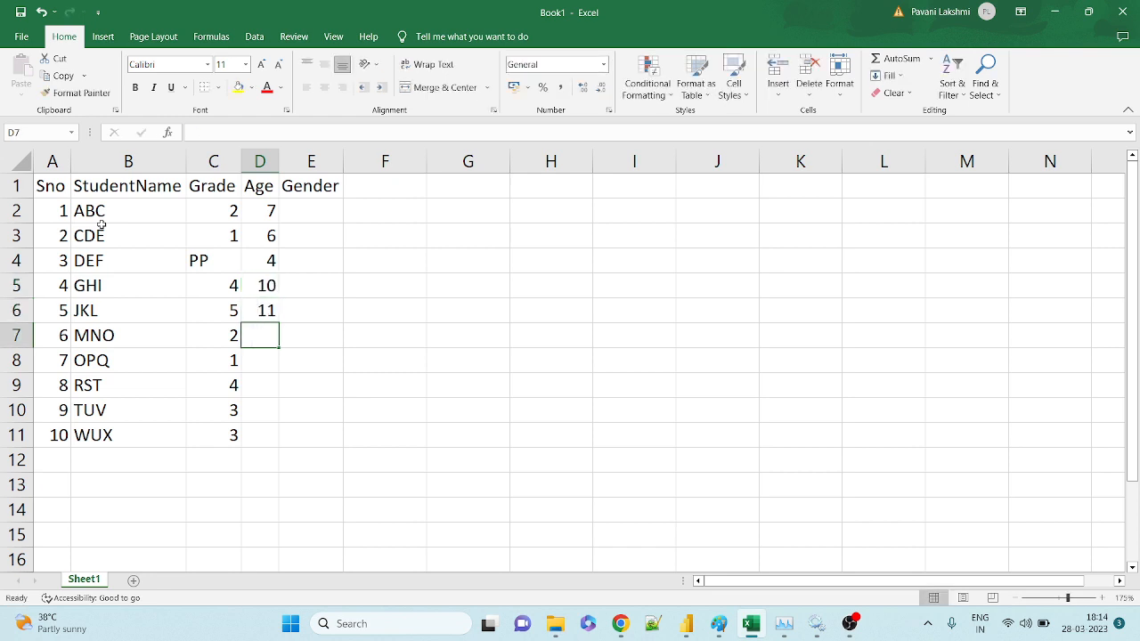
{"action": "type", "text": "8"}
{"action": "key", "text": "Return"}
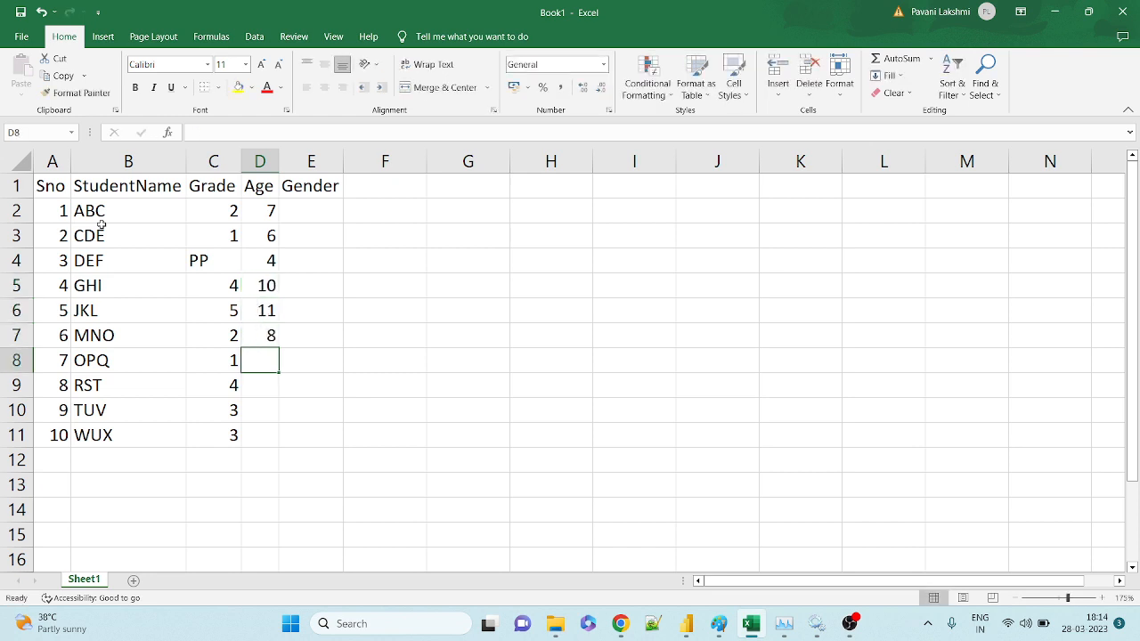
Complete the Age column with 6, 10, 9 and 9 in cells D8 to D11
{"action": "type", "text": "6"}
{"action": "key", "text": "Return"}
{"action": "type", "text": "10"}
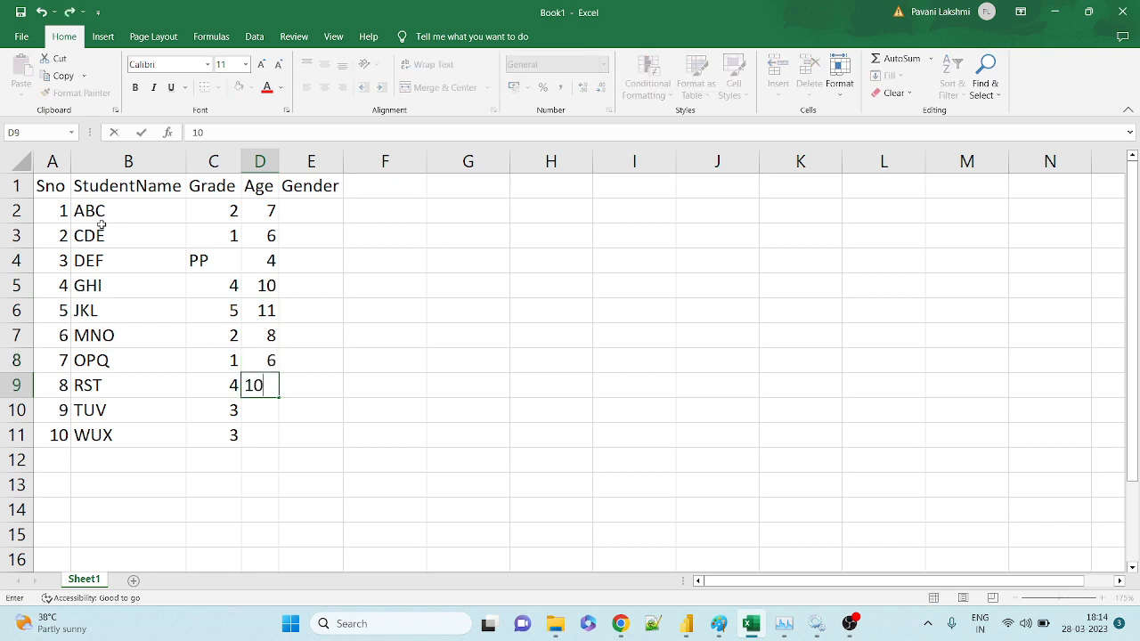
{"action": "key", "text": "Return"}
{"action": "type", "text": "9"}
{"action": "key", "text": "Return"}
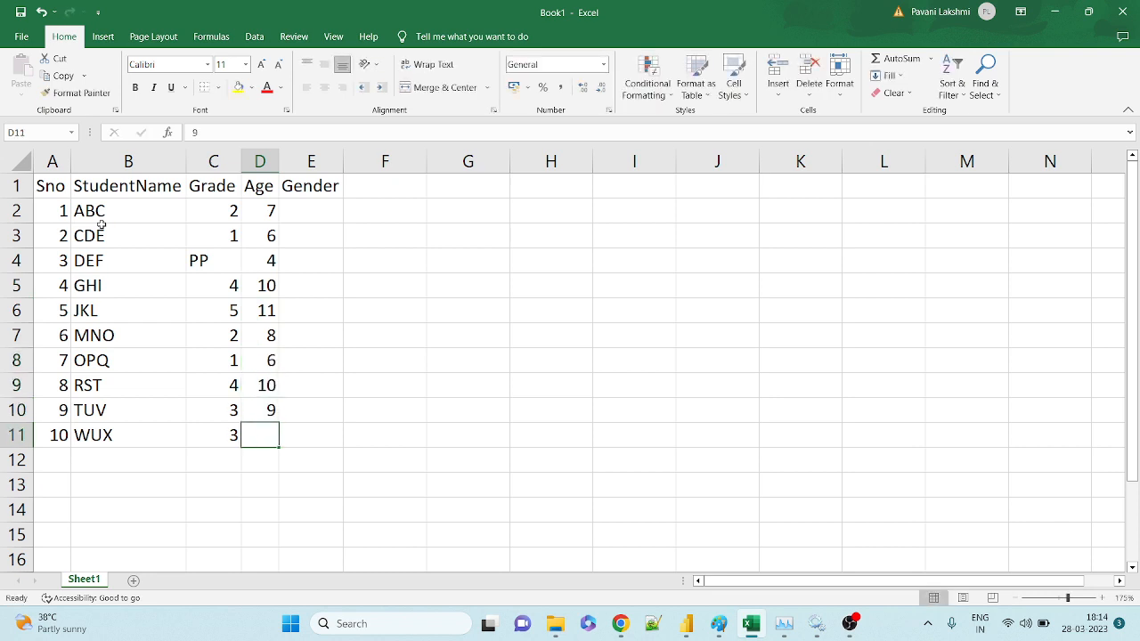
{"action": "type", "text": "9"}
{"action": "key", "text": "Up"}
Enter the gender codes F, M and lowercase f in cells E2 to E4
{"action": "key", "text": "Up"}
{"action": "key", "text": "Up"}
{"action": "key", "text": "Up"}
{"action": "key", "text": "Up"}
{"action": "key", "text": "Up"}
{"action": "key", "text": "Up"}
{"action": "key", "text": "Up"}
{"action": "key", "text": "Up"}
{"action": "key", "text": "Up"}
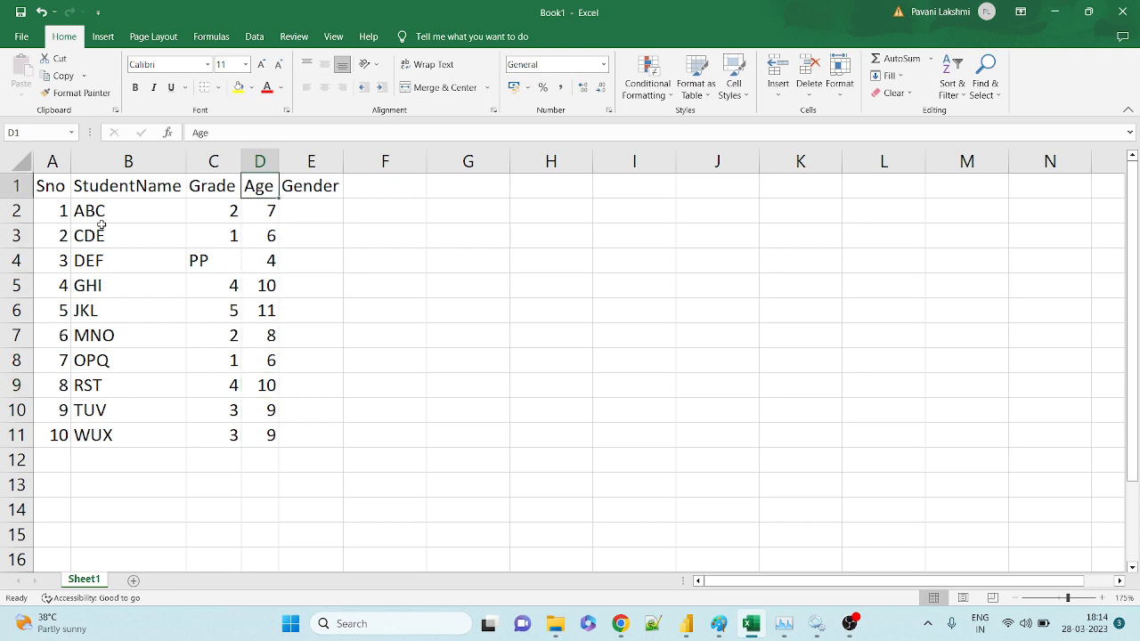
{"action": "key", "text": "Right"}
{"action": "key", "text": "Down"}
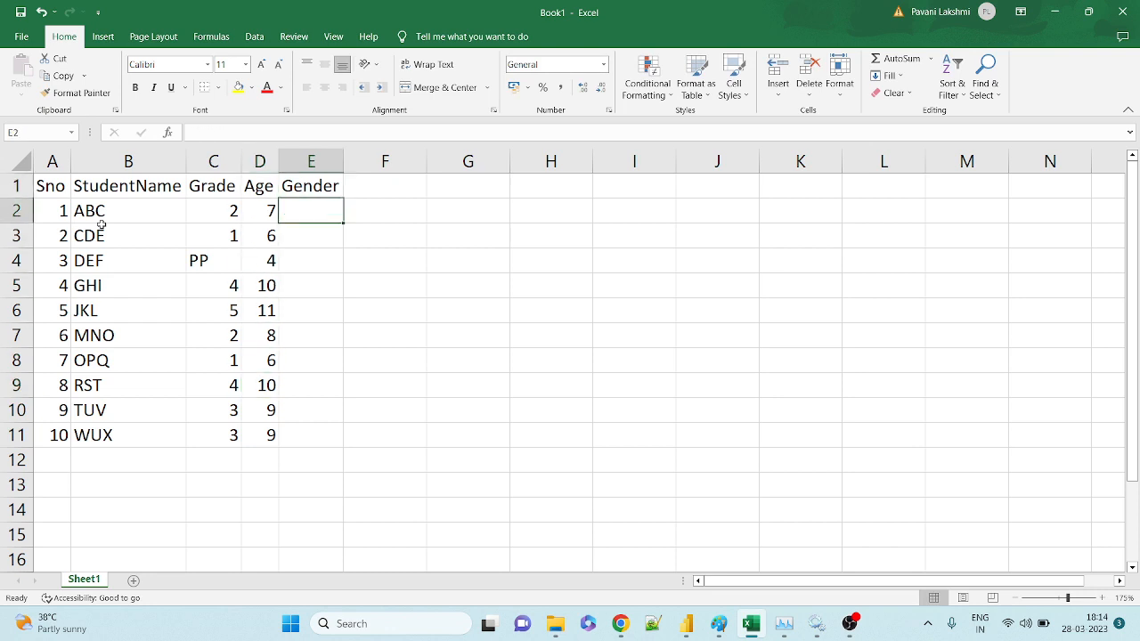
{"action": "type", "text": "Fame"}
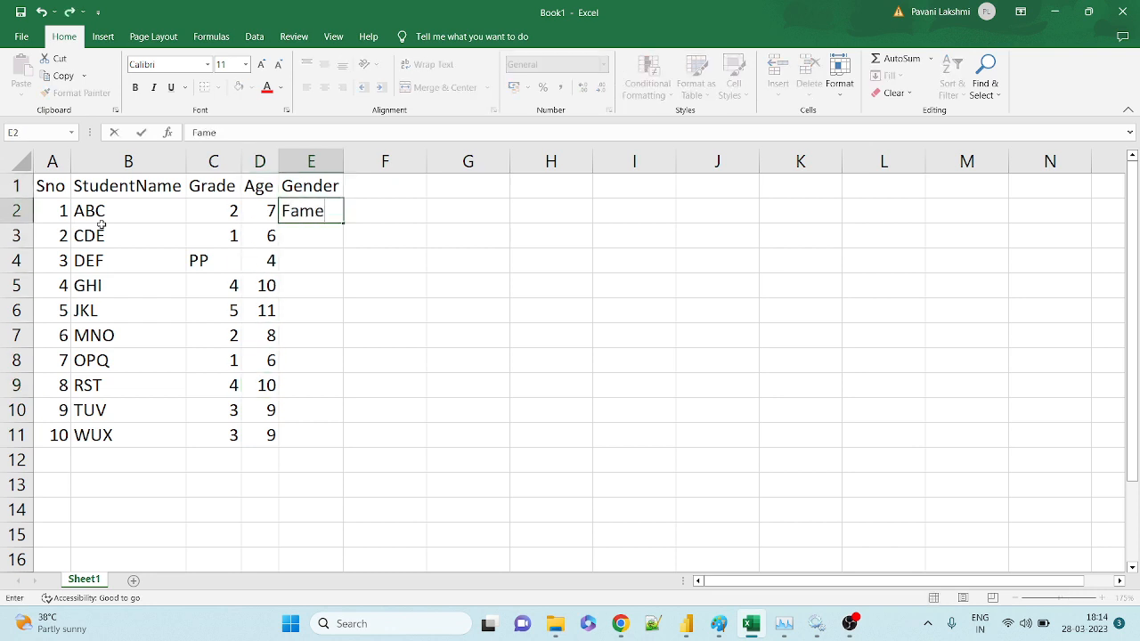
{"action": "key", "text": "BackSpace"}
{"action": "key", "text": "BackSpace"}
{"action": "key", "text": "BackSpace"}
{"action": "key", "text": "Return"}
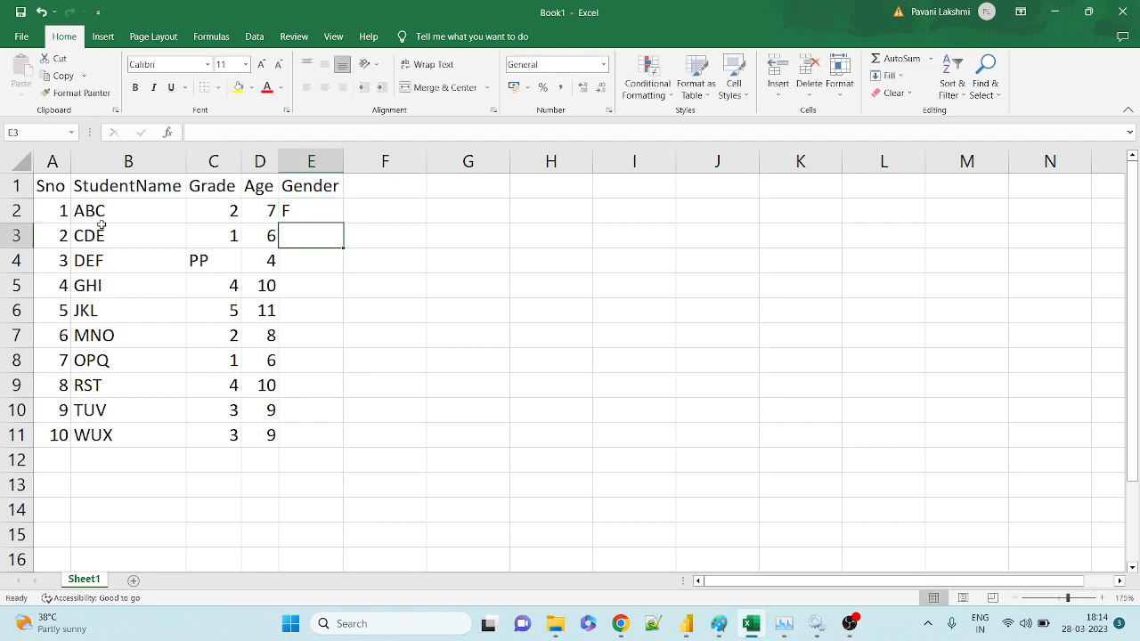
{"action": "type", "text": "M"}
{"action": "key", "text": "Return"}
{"action": "type", "text": "f"}
{"action": "key", "text": "Return"}
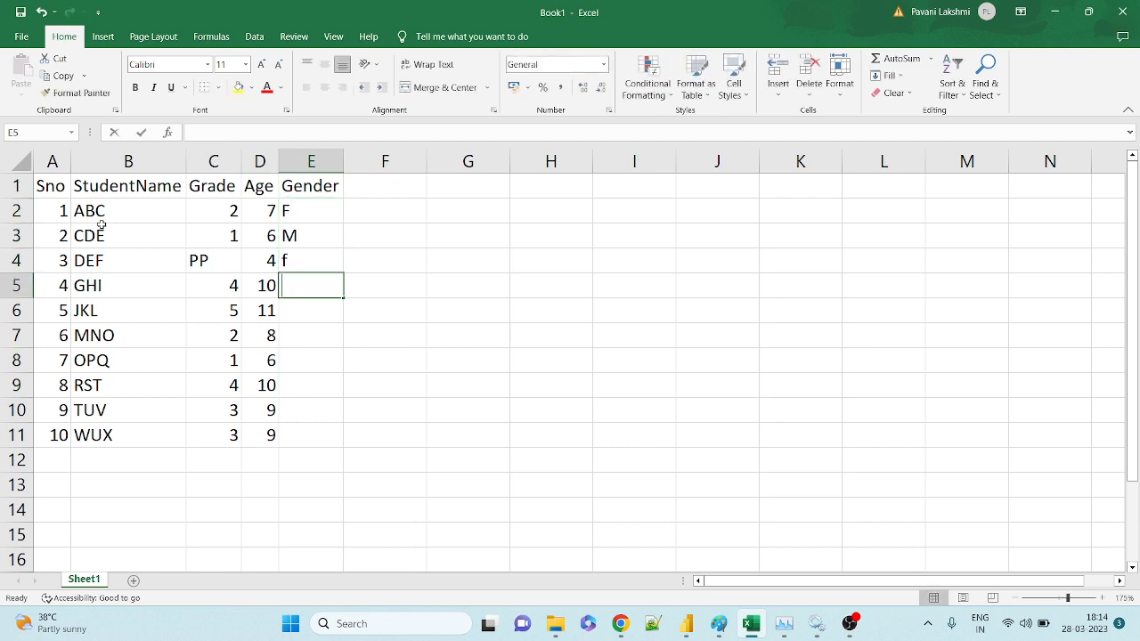
Continue the Gender column with lowercase m, F and M in cells E5 to E7
{"action": "type", "text": "m"}
{"action": "key", "text": "Return"}
{"action": "type", "text": "F"}
{"action": "key", "text": "Return"}
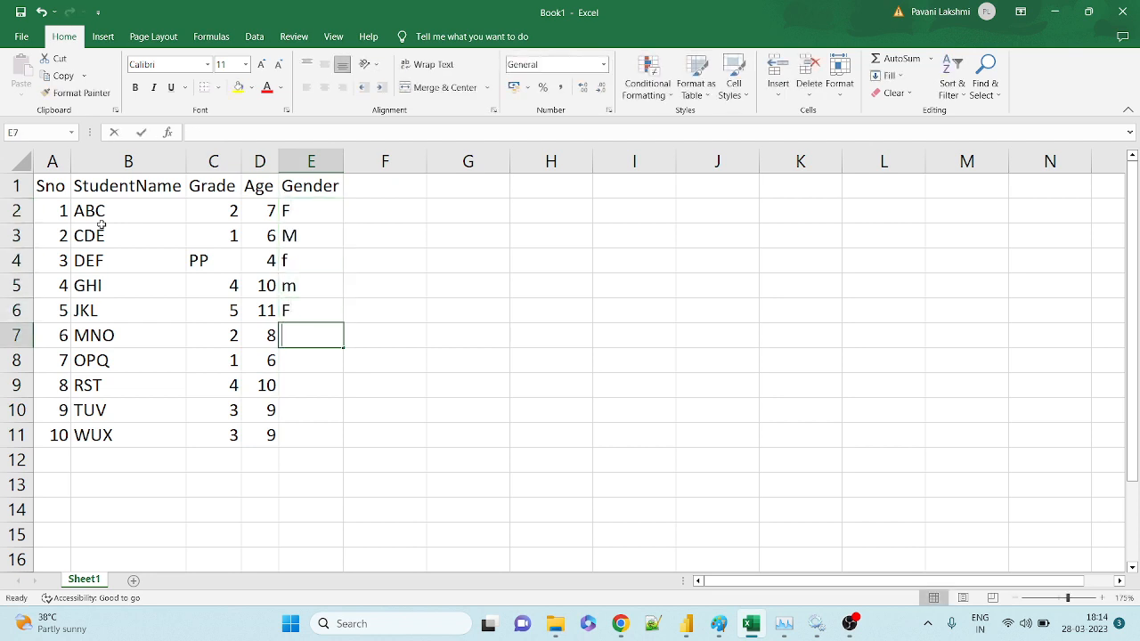
{"action": "type", "text": "M"}
{"action": "key", "text": "Return"}
Complete the Gender column with lowercase f, f, m and uppercase M in cells E8 to E11
{"action": "type", "text": "f"}
{"action": "key", "text": "Return"}
{"action": "type", "text": "f"}
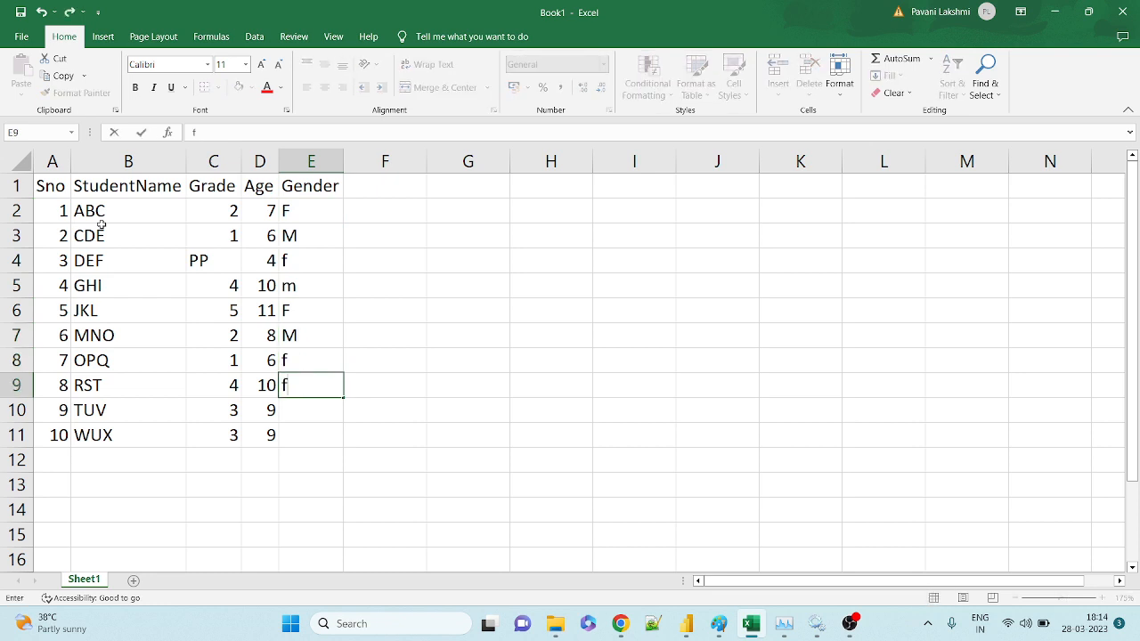
{"action": "key", "text": "Return"}
{"action": "type", "text": "m"}
{"action": "key", "text": "Return"}
{"action": "type", "text": "M"}
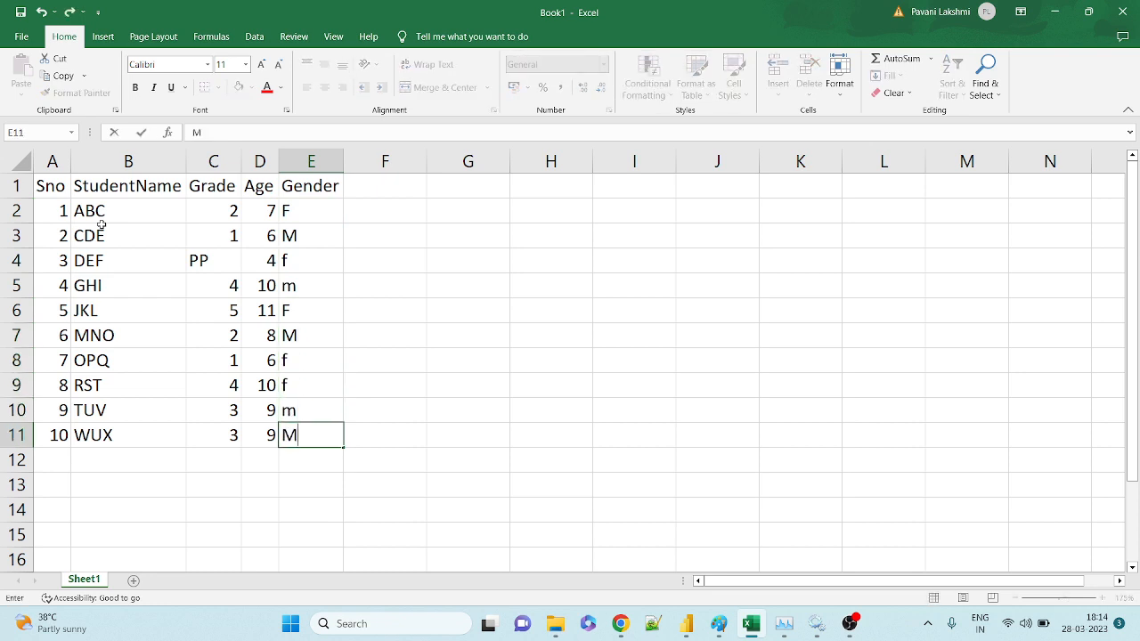
{"action": "key", "text": "Return"}
Apply all borders to the whole student table, cells A1 to E11
{"action": "key", "text": "Up"}
{"action": "key", "text": "shift+Home"}
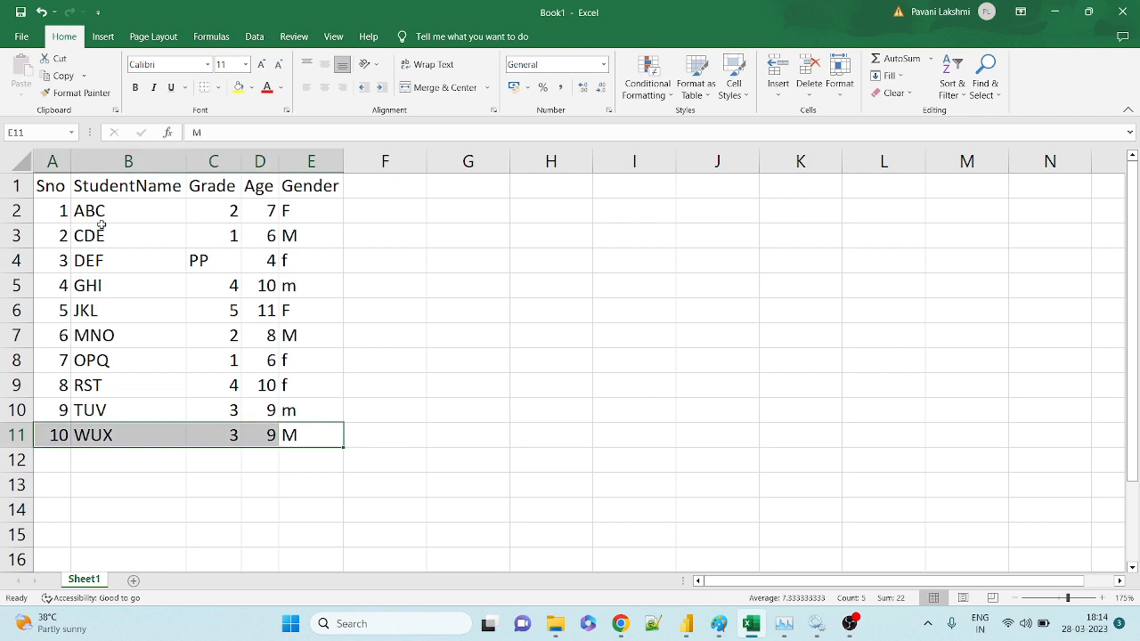
{"action": "left_click", "coordinate": [41, 187], "text": "shift"}
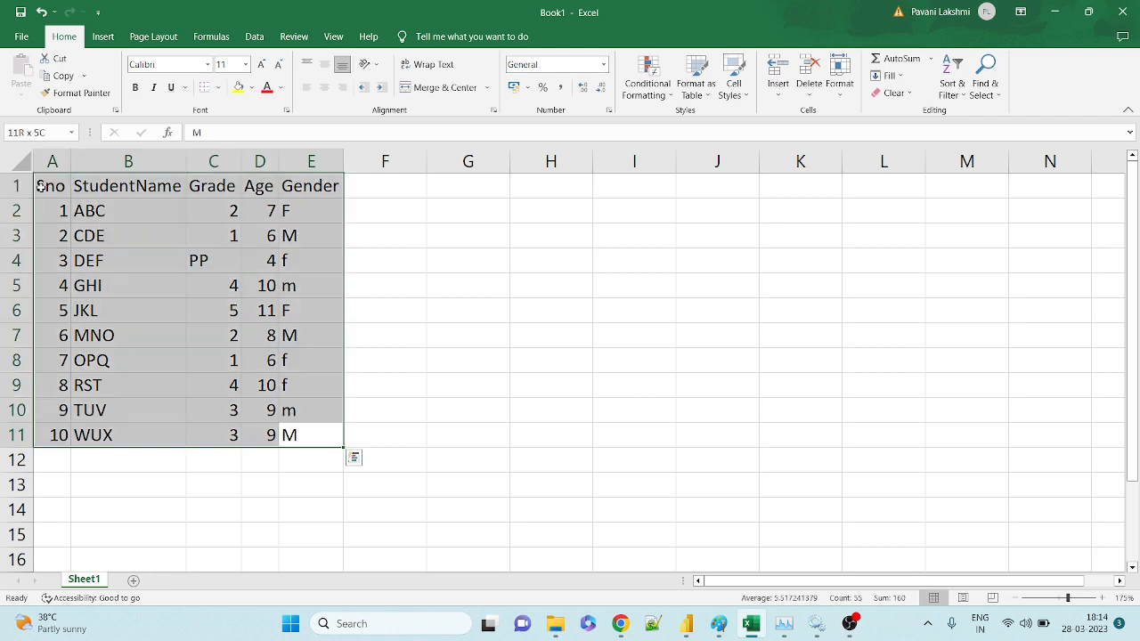
{"action": "left_click", "coordinate": [216, 88]}
{"action": "left_click", "coordinate": [245, 216]}
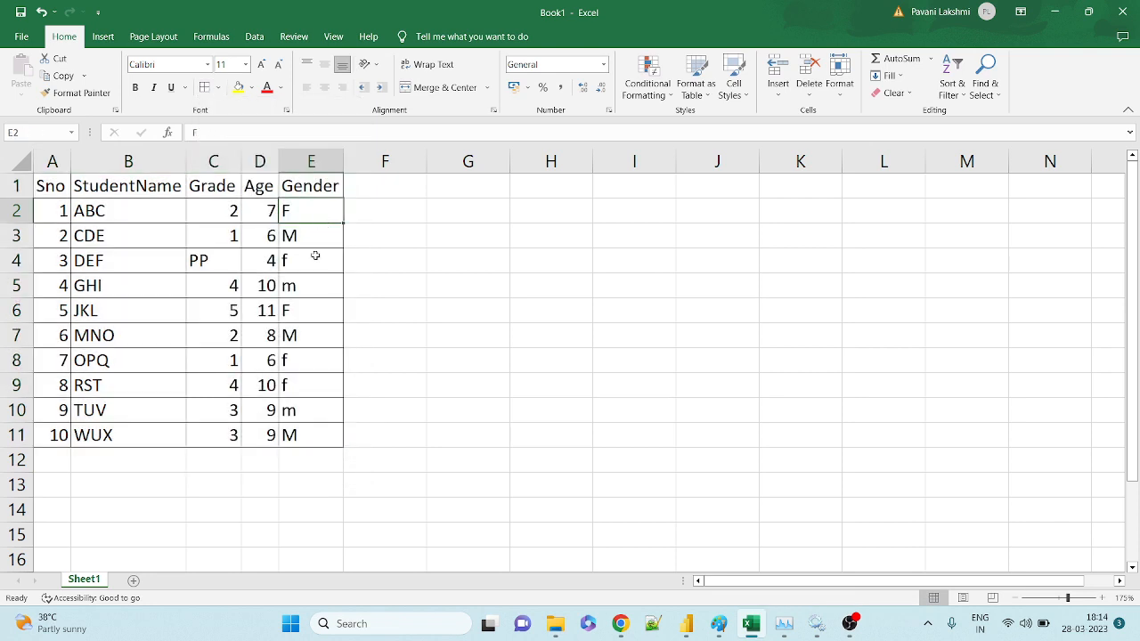
Examine the upper- and lowercase codes in the Gender column and the first student's row
{"action": "left_click", "coordinate": [311, 428]}
{"action": "left_click_drag", "start_coordinate": [311, 426], "coordinate": [316, 210]}
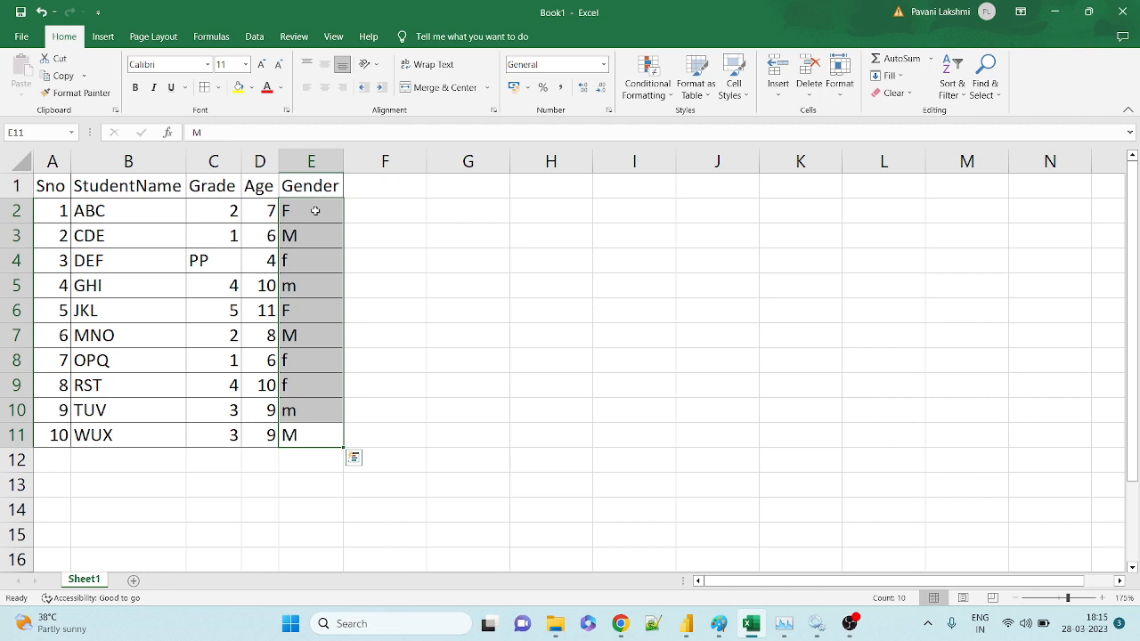
{"action": "left_click", "coordinate": [315, 210]}
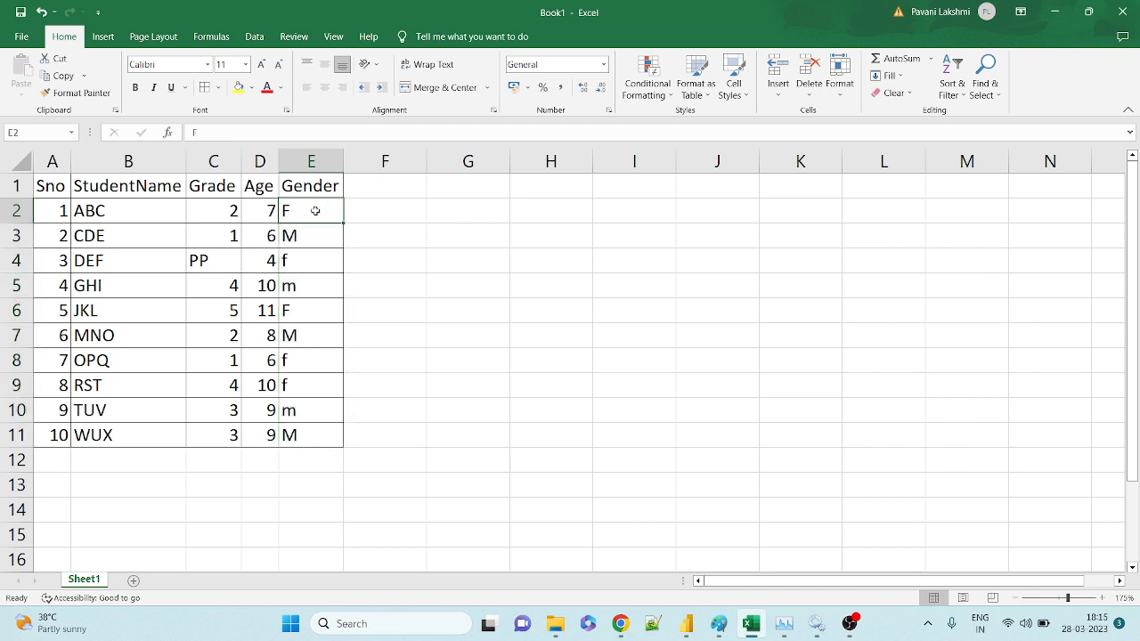
{"action": "left_click", "coordinate": [318, 235]}
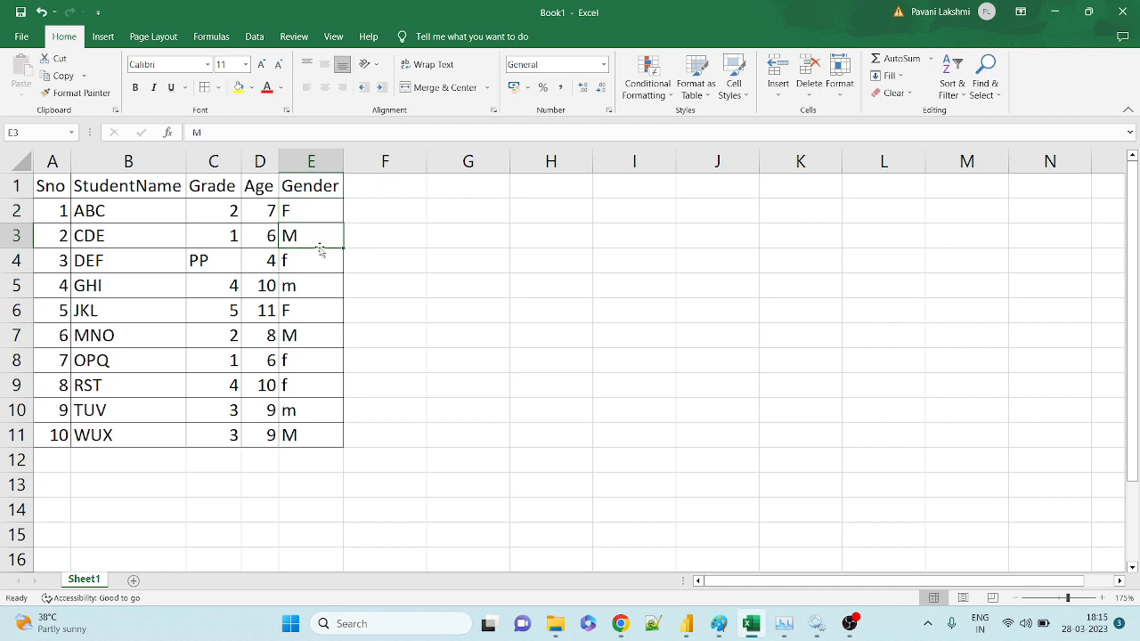
{"action": "left_click", "coordinate": [313, 258]}
{"action": "left_click", "coordinate": [317, 298]}
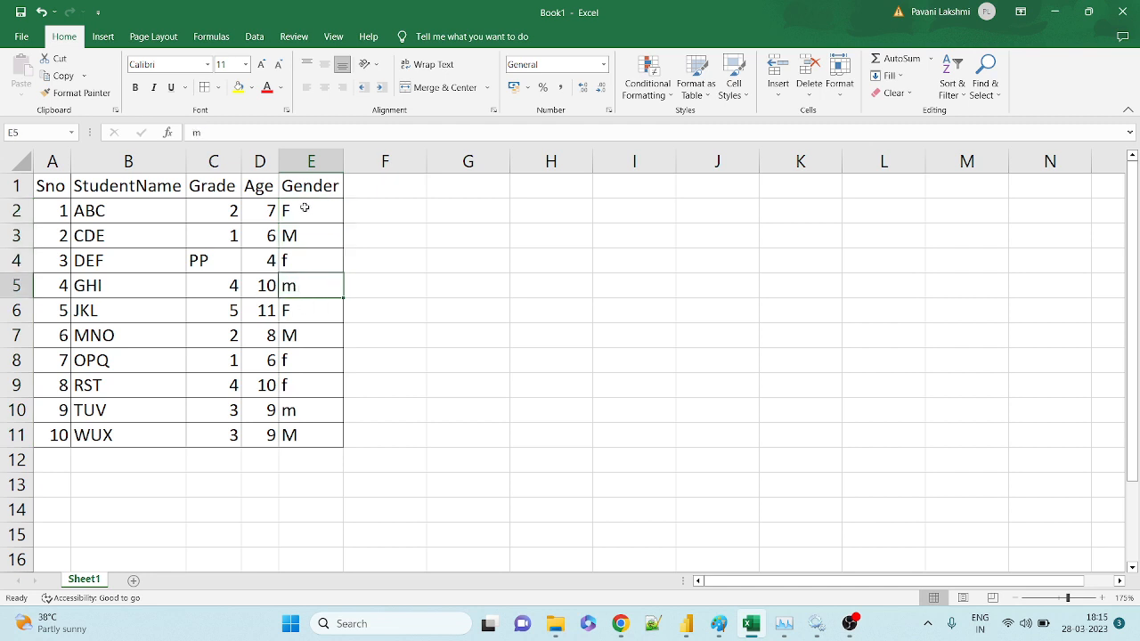
{"action": "left_click_drag", "start_coordinate": [303, 207], "coordinate": [89, 210]}
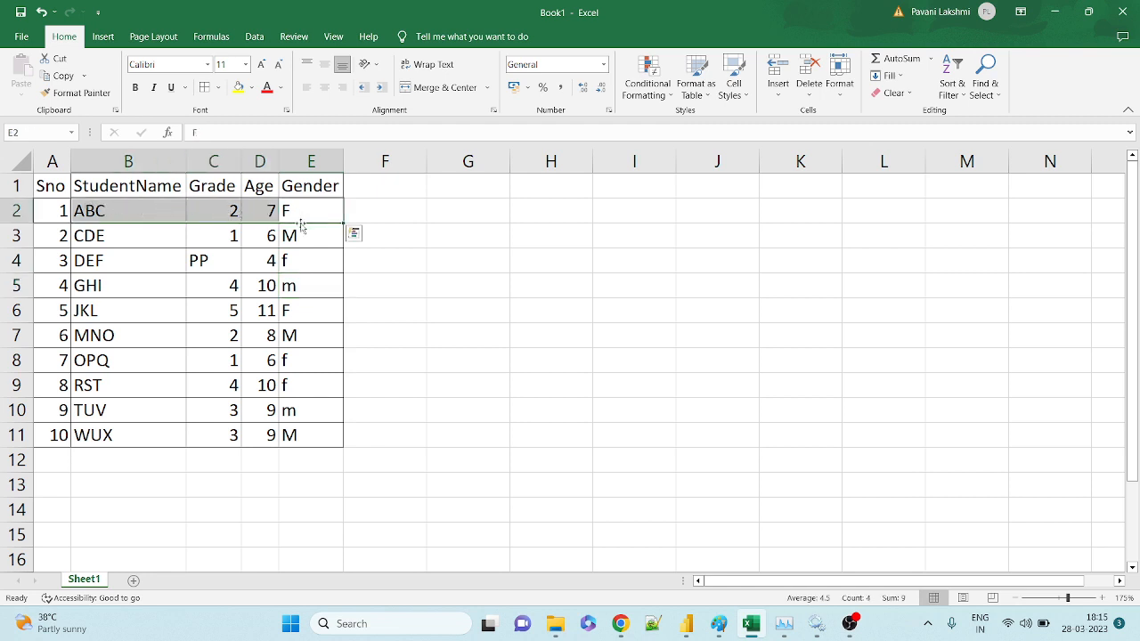
{"action": "left_click", "coordinate": [293, 233]}
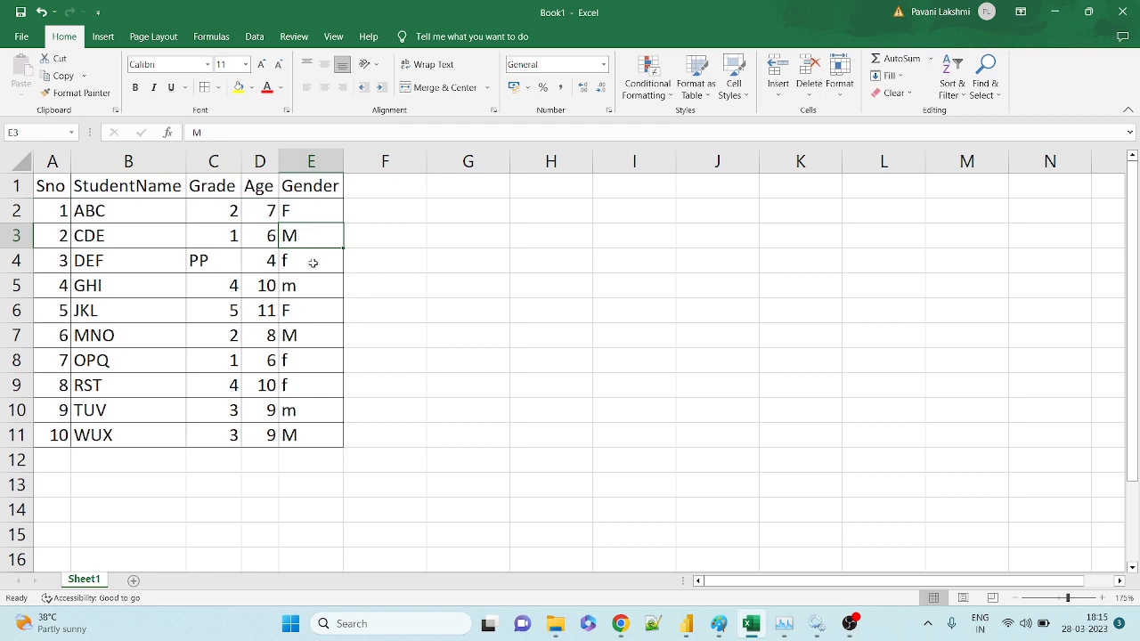
Compare the repeated f, m and M codes in the Gender column between rows 5 and 10
{"action": "left_click", "coordinate": [289, 336]}
{"action": "left_click_drag", "start_coordinate": [303, 364], "coordinate": [305, 380]}
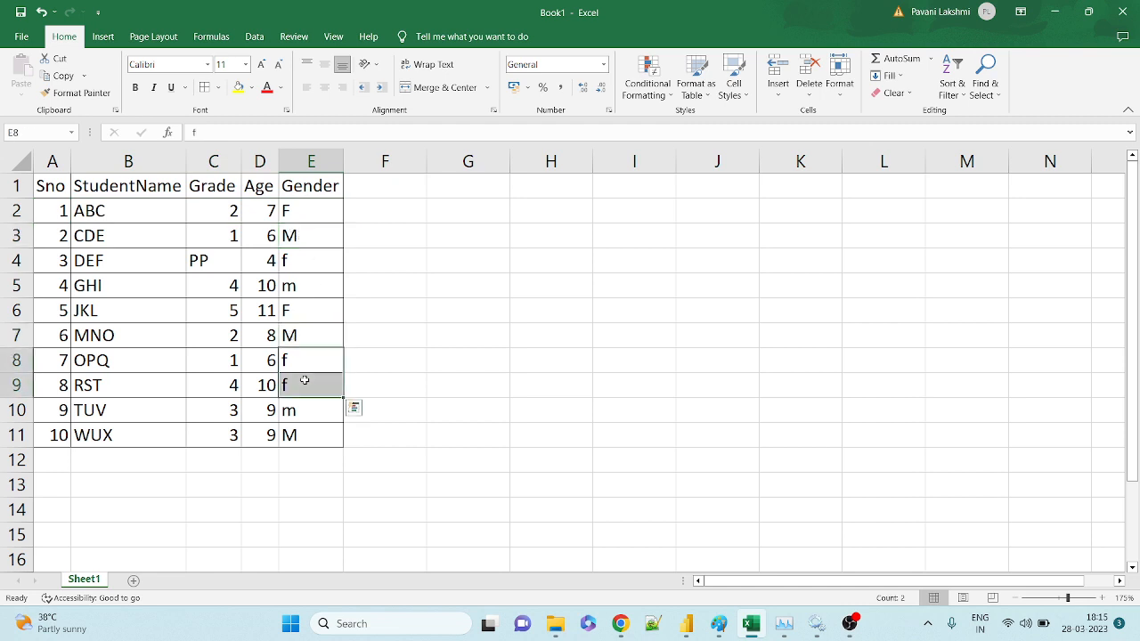
{"action": "left_click", "coordinate": [302, 280]}
{"action": "left_click", "coordinate": [305, 409]}
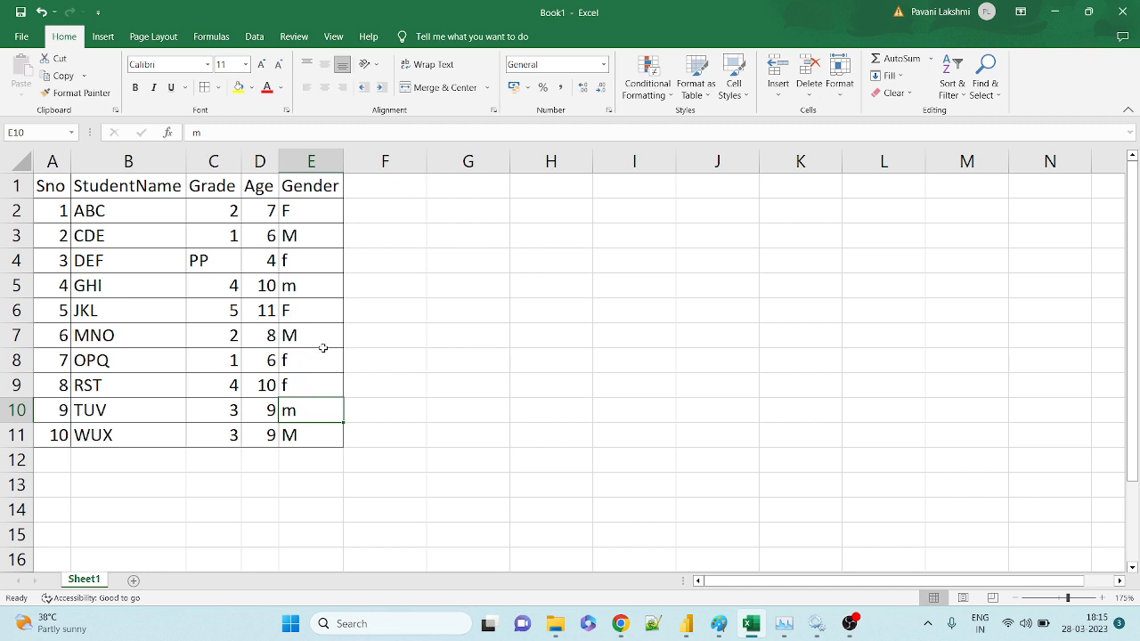
Save the workbook as Student in the Power BI folder on drive D
{"action": "key", "text": "ctrl+s"}
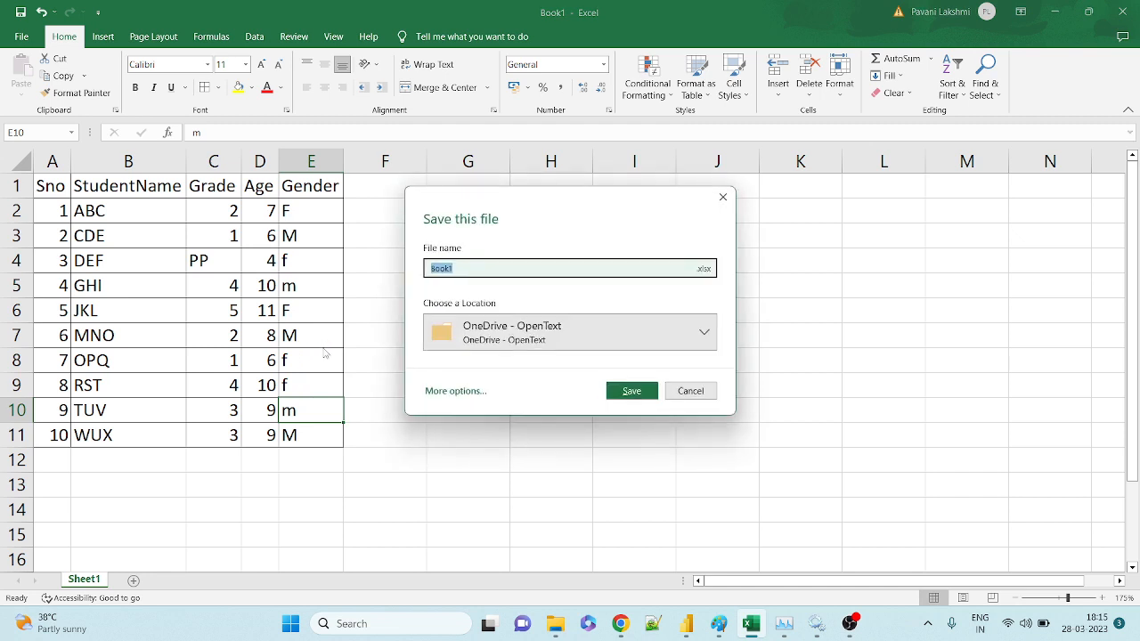
{"action": "type", "text": "Student"}
{"action": "left_click", "coordinate": [457, 391]}
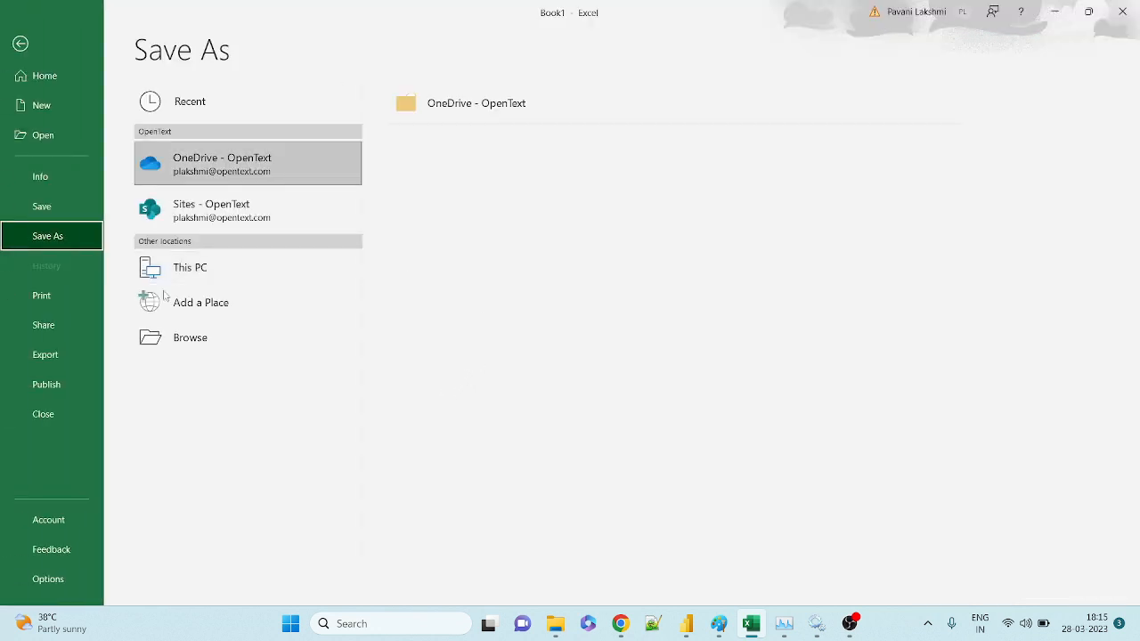
{"action": "left_click", "coordinate": [174, 336]}
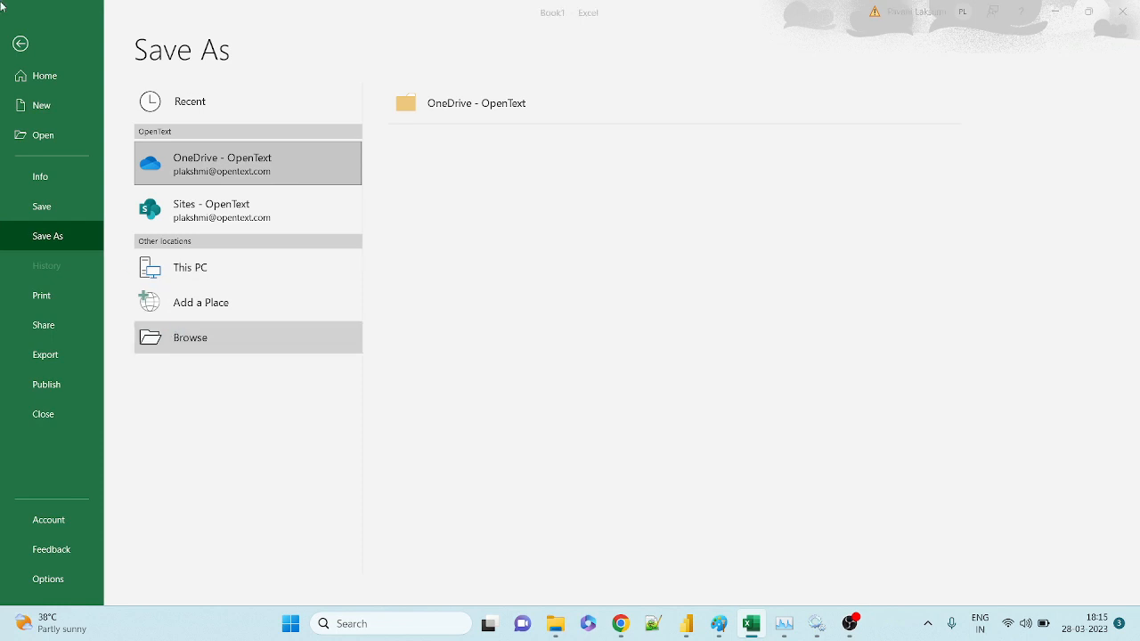
{"action": "scroll", "coordinate": [76, 218], "scroll_direction": "down", "scroll_amount": 3}
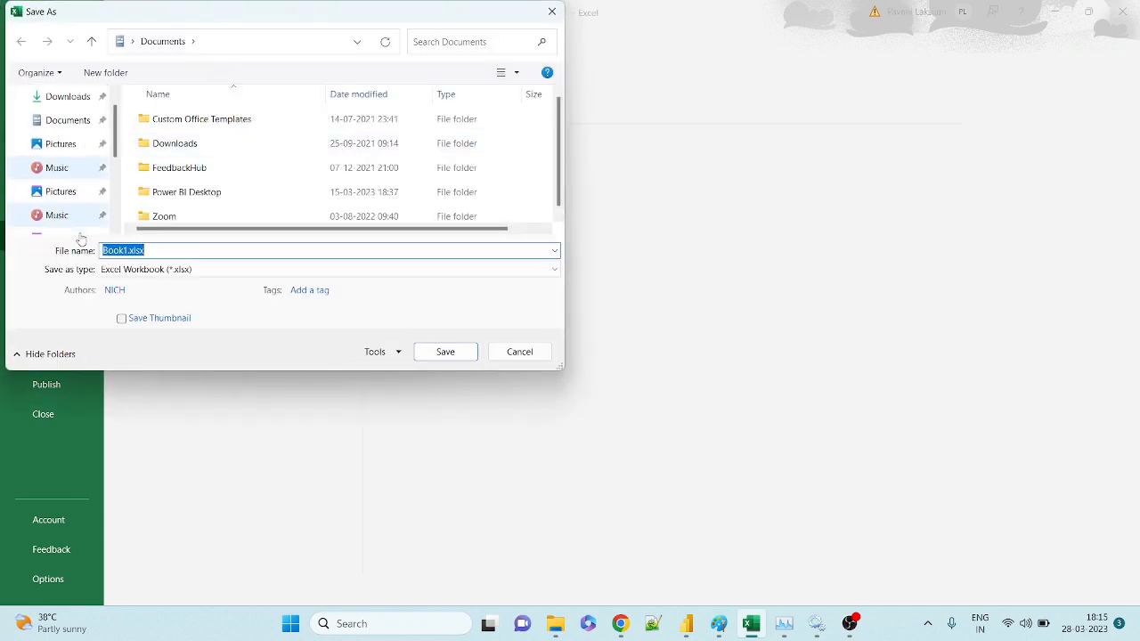
{"action": "left_click", "coordinate": [77, 218]}
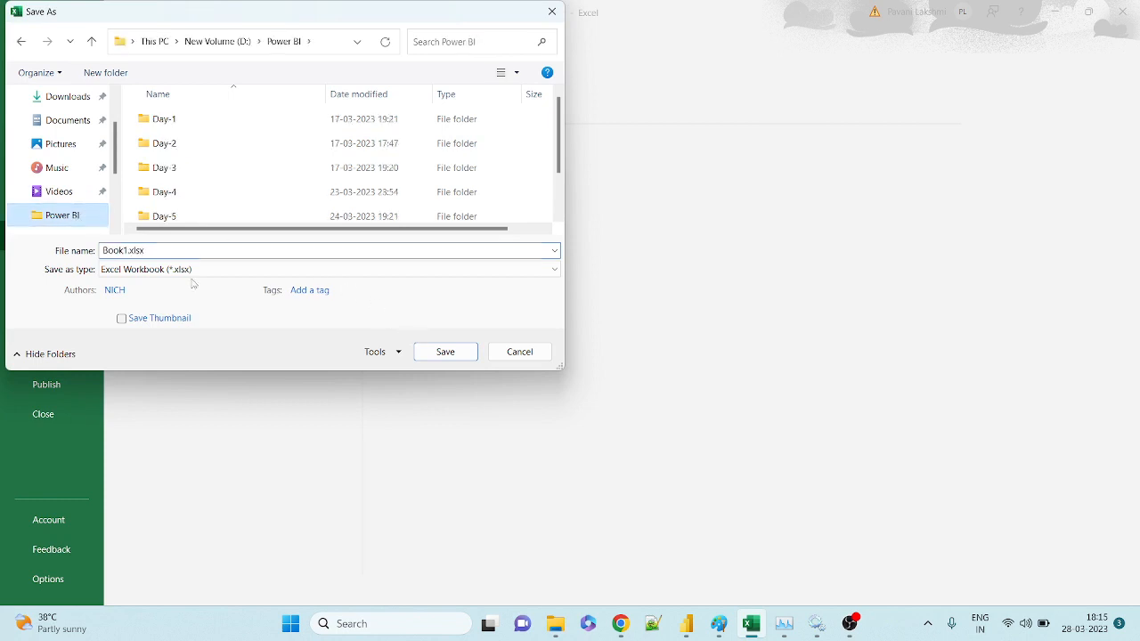
{"action": "left_click", "coordinate": [116, 250]}
{"action": "type", "text": "Student"}
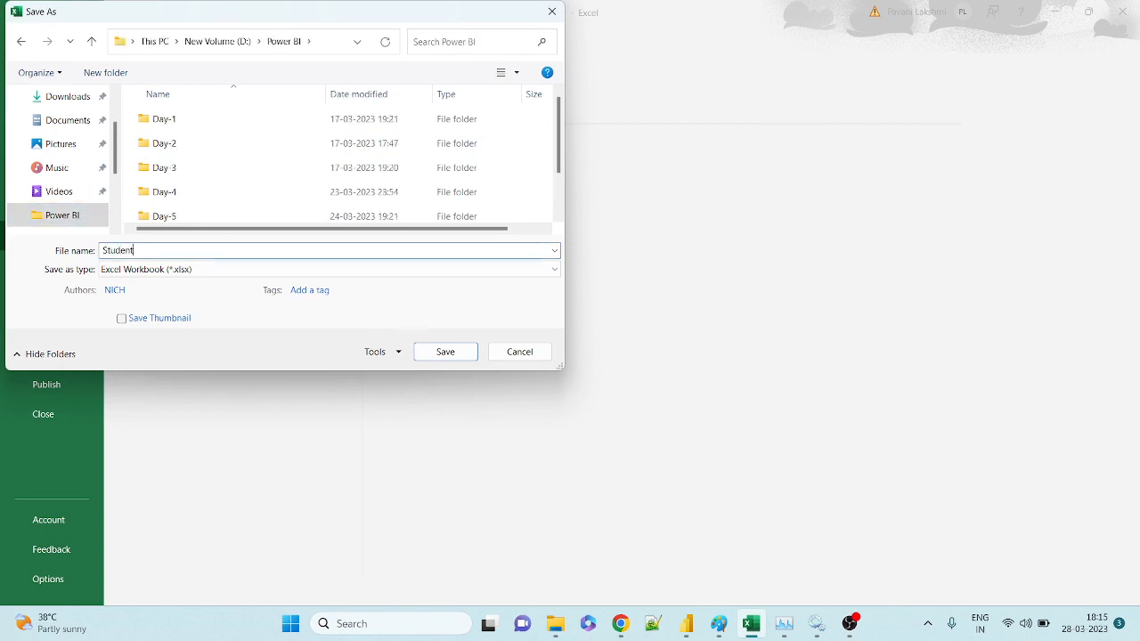
{"action": "left_click", "coordinate": [446, 351]}
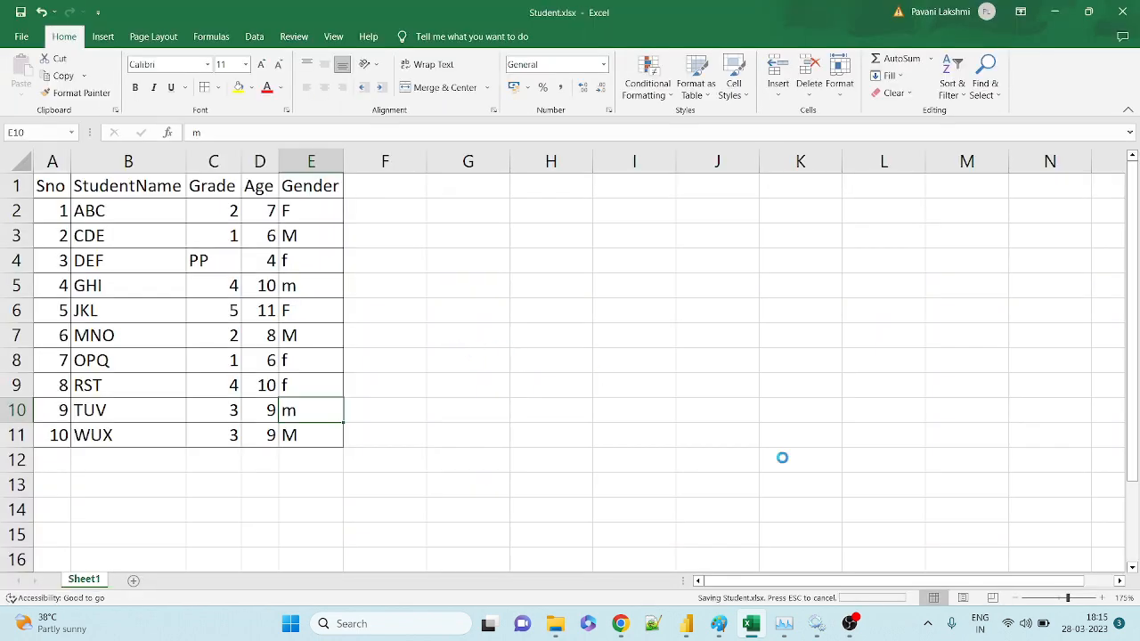
Switch to Power Query Editor and connect to Student.xlsx in the Power BI folder as a new Excel workbook source
{"action": "mouse_move", "coordinate": [687, 631]}
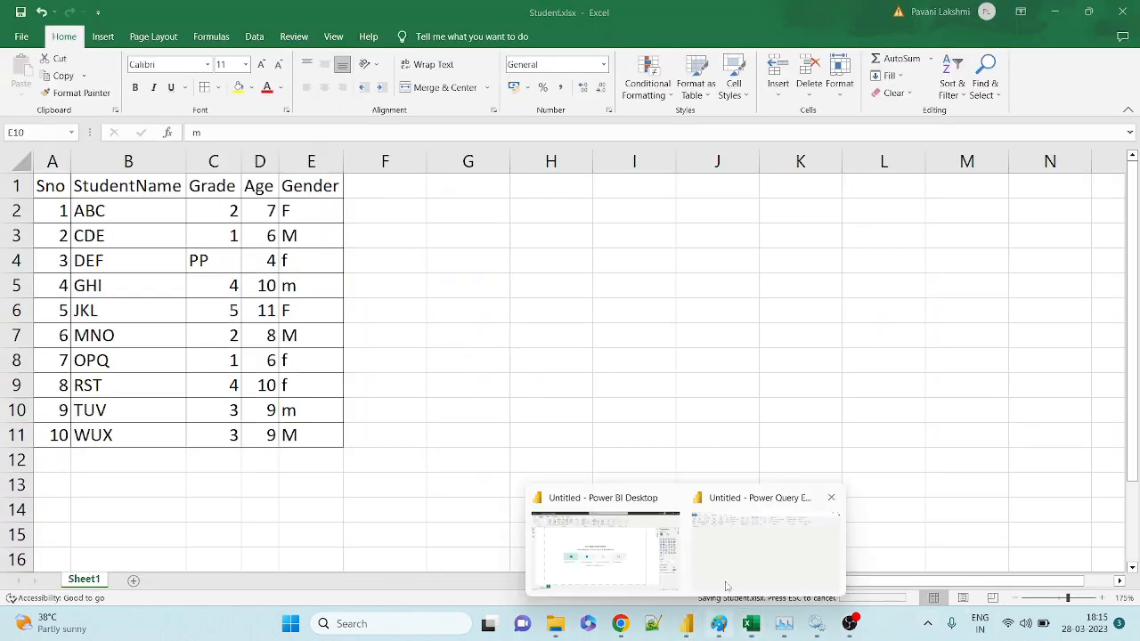
{"action": "left_click", "coordinate": [728, 580]}
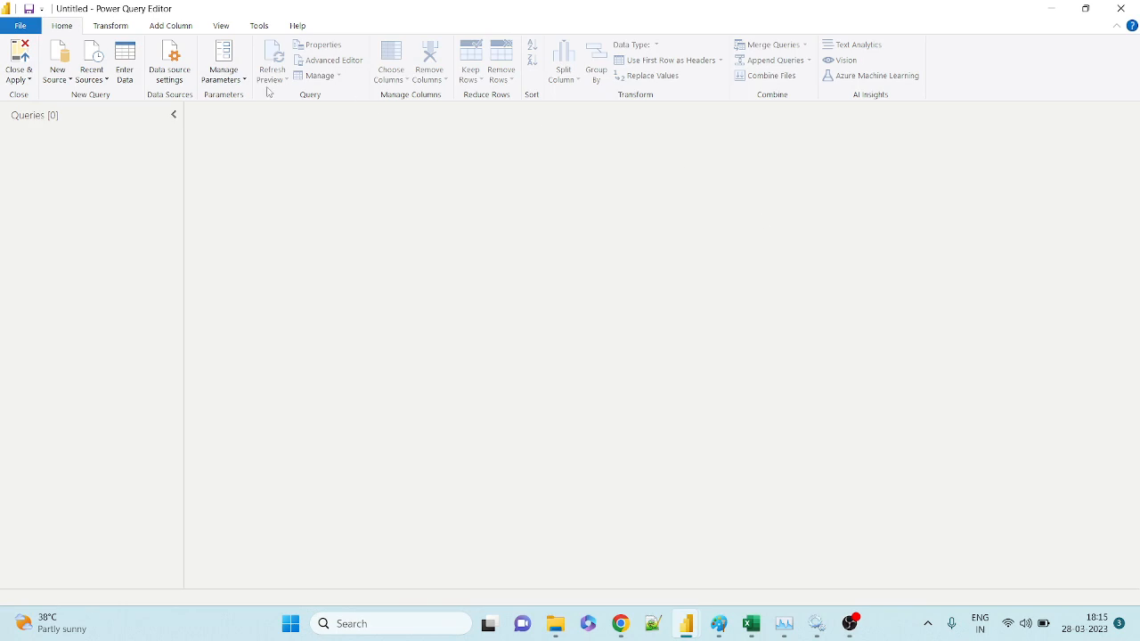
{"action": "left_click", "coordinate": [64, 78]}
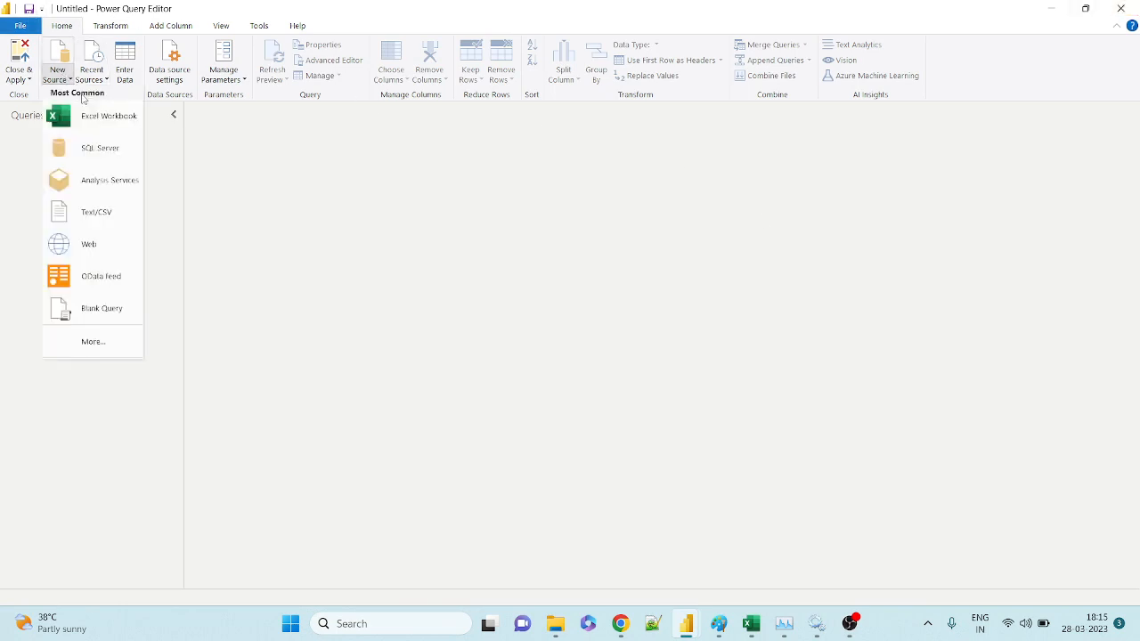
{"action": "left_click", "coordinate": [105, 116]}
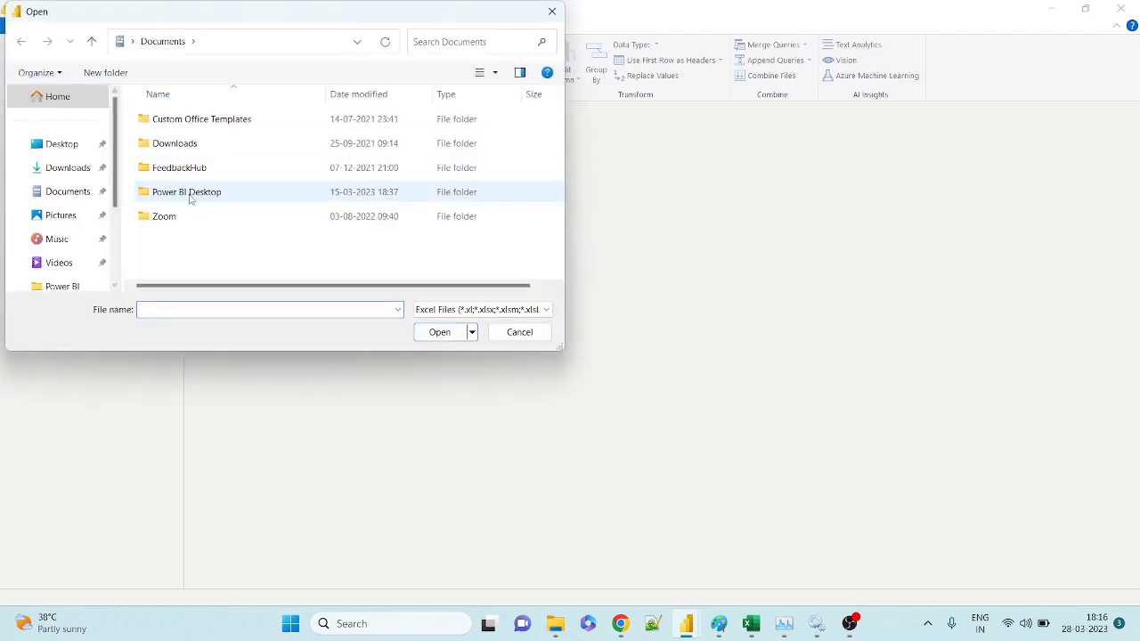
{"action": "scroll", "coordinate": [71, 236], "scroll_direction": "down", "scroll_amount": 2}
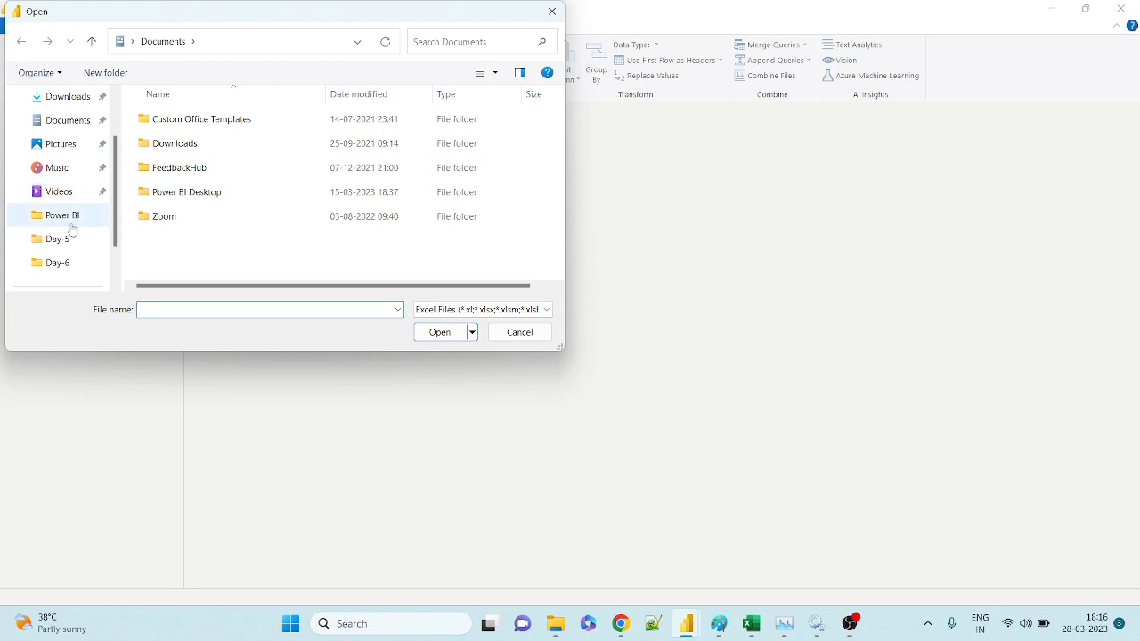
{"action": "left_click", "coordinate": [71, 224]}
{"action": "scroll", "coordinate": [214, 221], "scroll_direction": "down", "scroll_amount": 1}
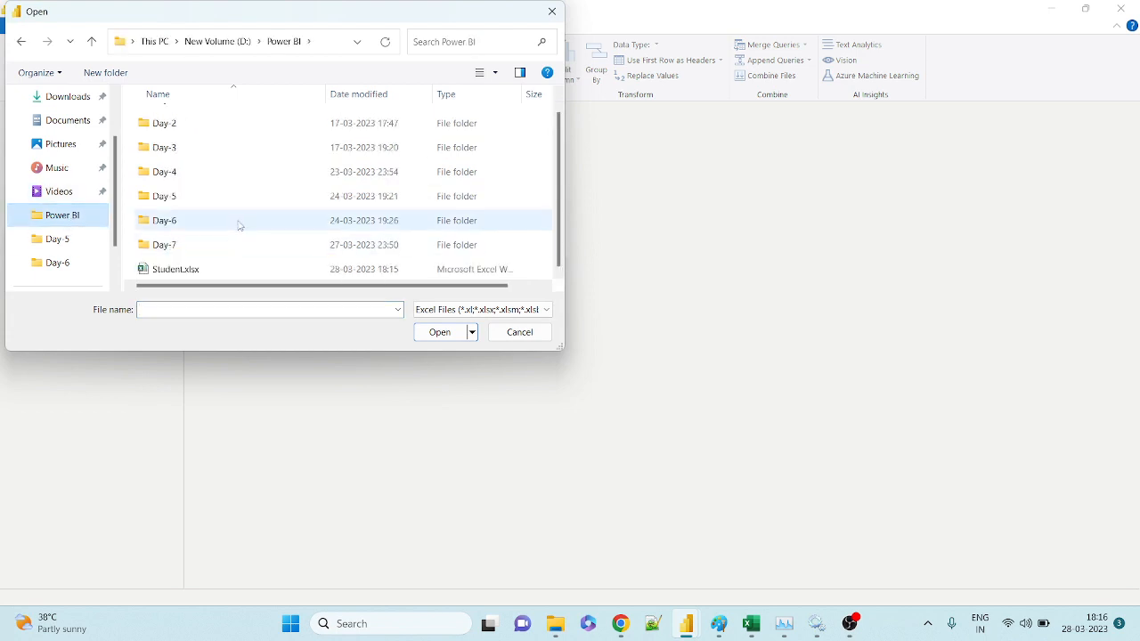
{"action": "left_click", "coordinate": [168, 271]}
{"action": "left_click", "coordinate": [436, 332]}
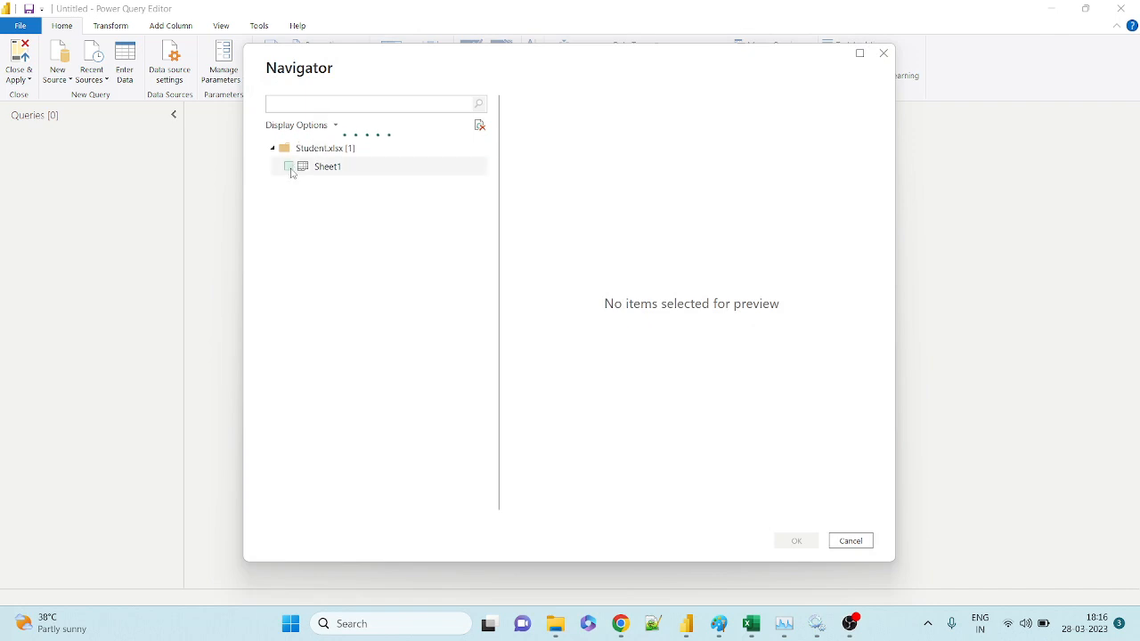
Load Sheet1 of Student.xlsx as a query
{"action": "left_click", "coordinate": [289, 168]}
{"action": "left_click", "coordinate": [290, 169]}
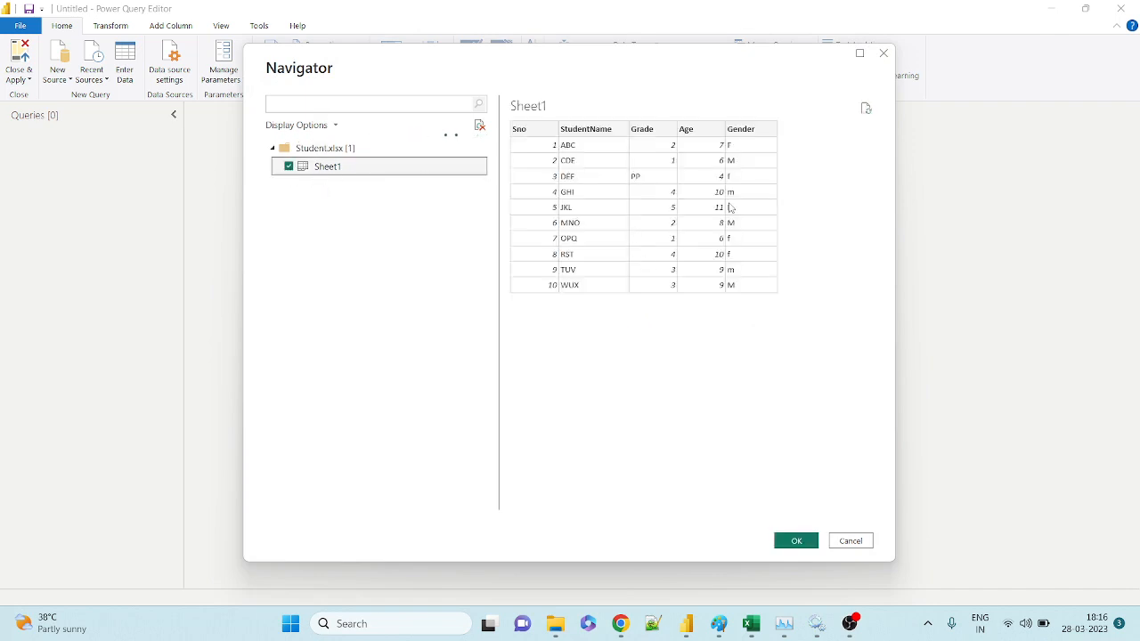
{"action": "left_click", "coordinate": [807, 551]}
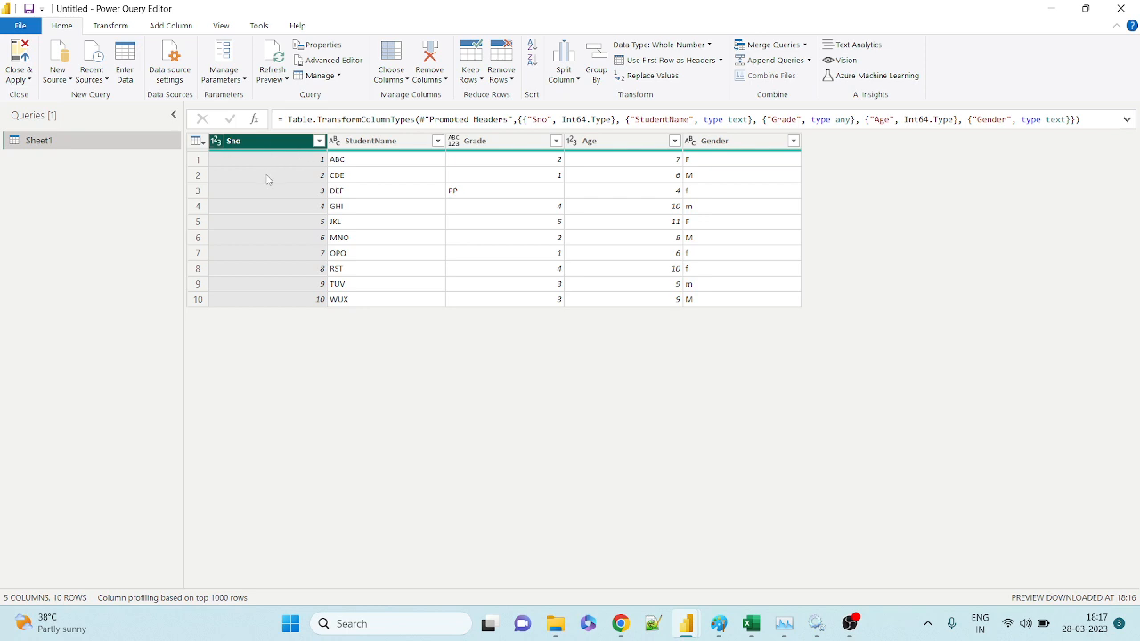
Examine the data types of the StudentName and Grade columns, comparing the PP grade with the numeric grades
{"action": "left_click", "coordinate": [350, 146]}
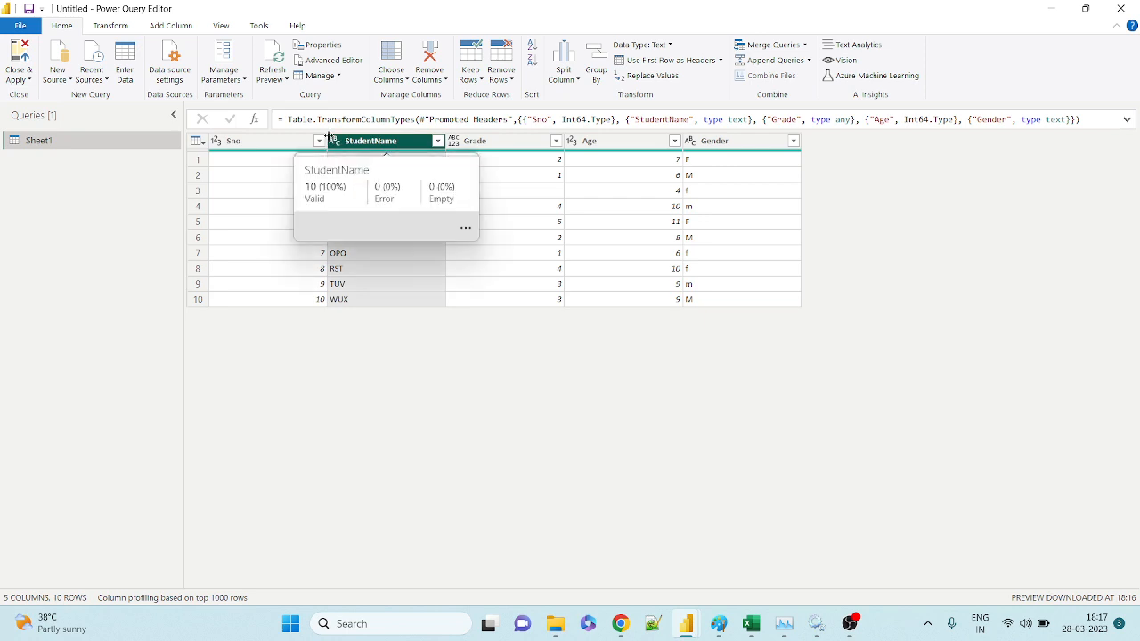
{"action": "left_click", "coordinate": [493, 142]}
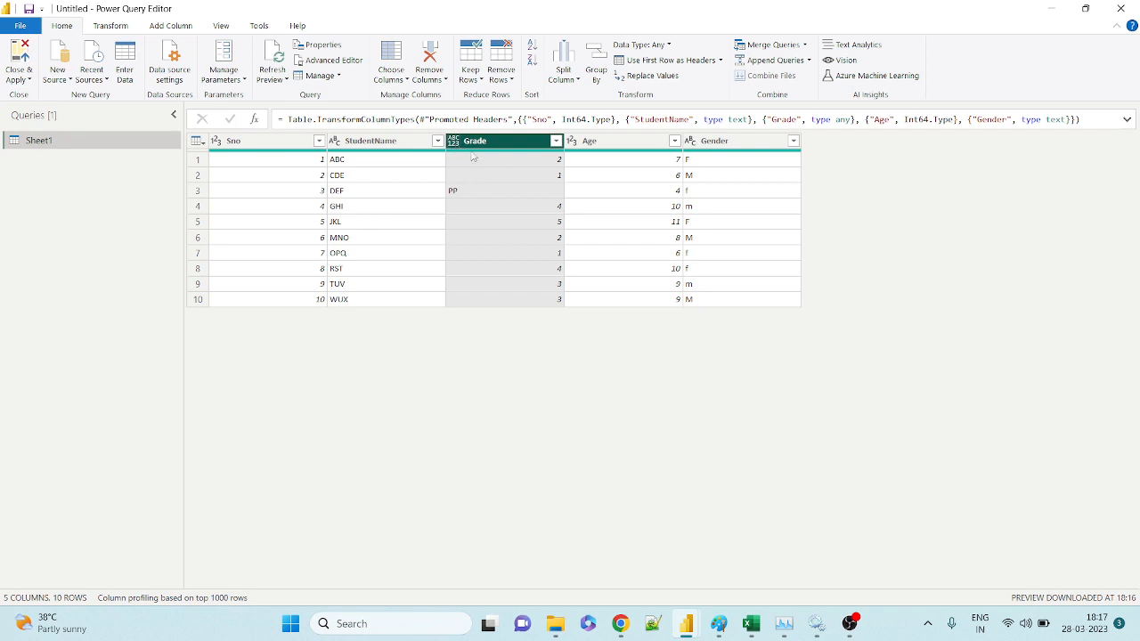
{"action": "left_click", "coordinate": [457, 196]}
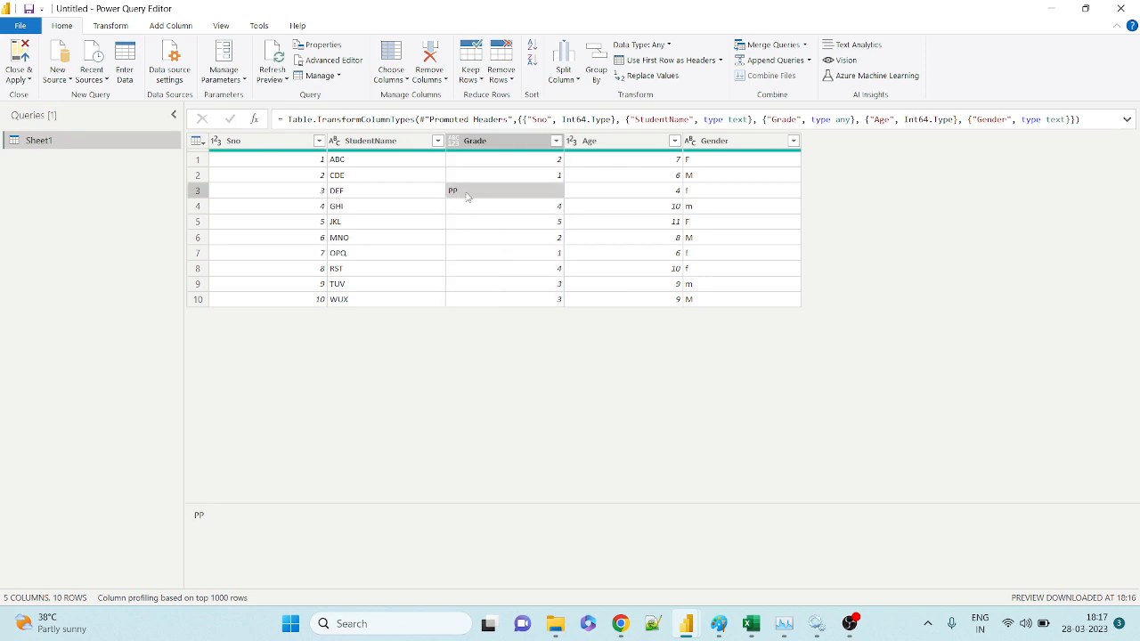
{"action": "left_click", "coordinate": [496, 161]}
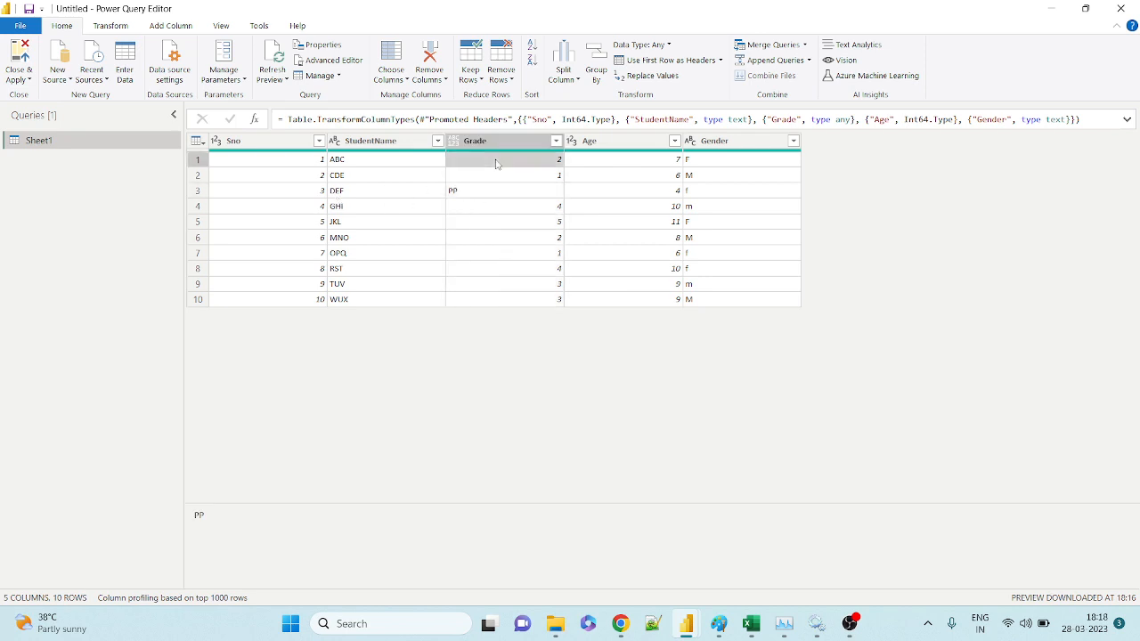
{"action": "left_click", "coordinate": [497, 179]}
{"action": "left_click", "coordinate": [499, 213]}
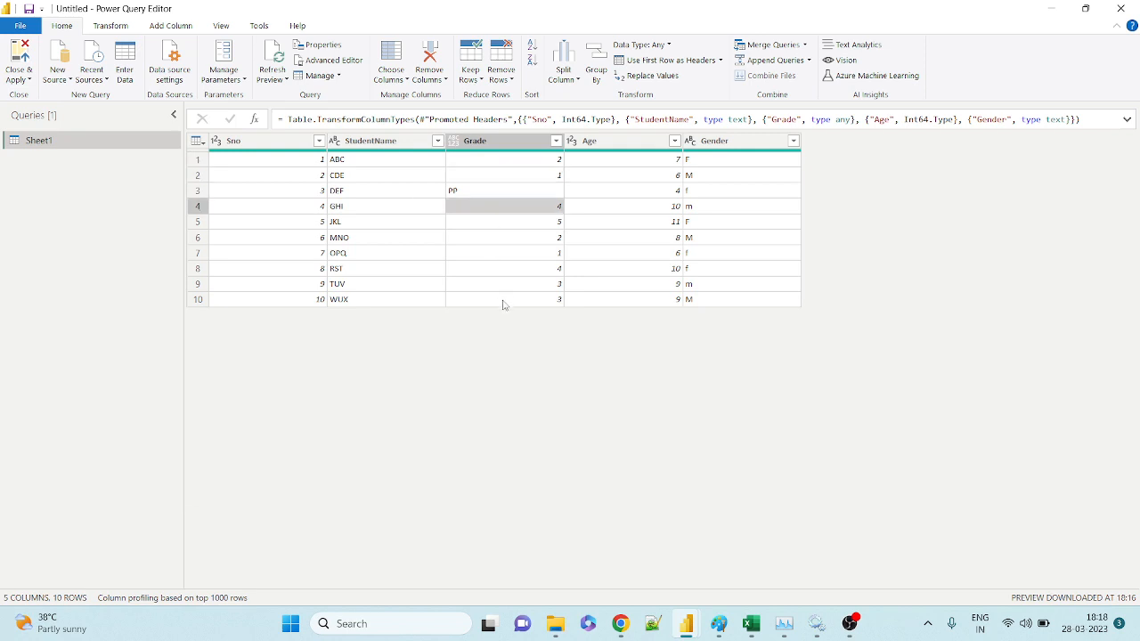
{"action": "left_click", "coordinate": [482, 141]}
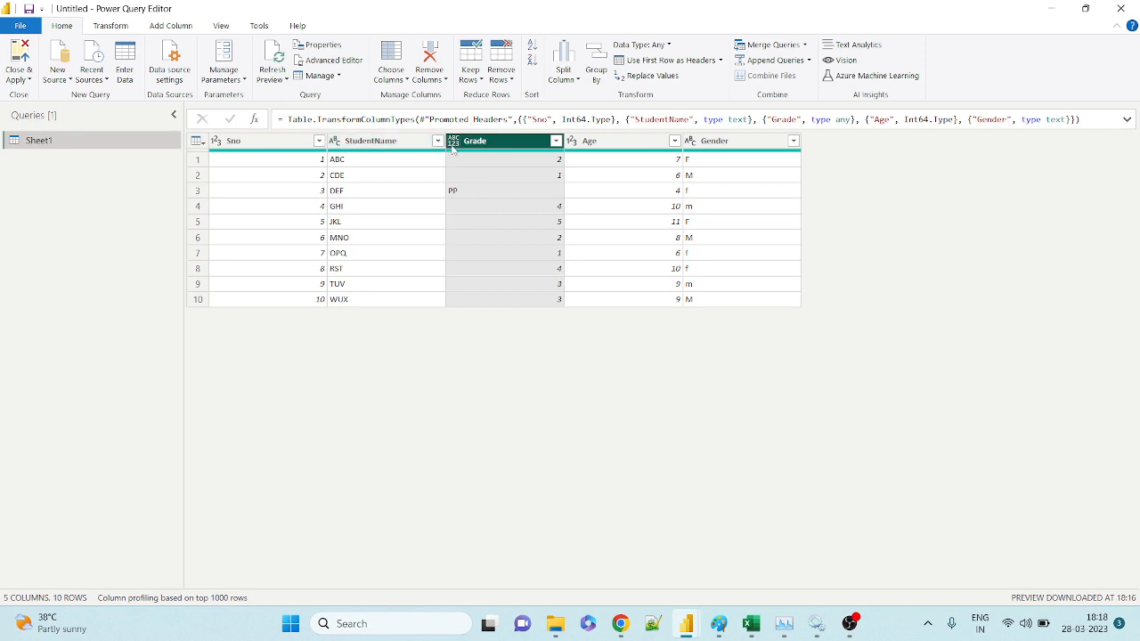
{"action": "left_click", "coordinate": [458, 193]}
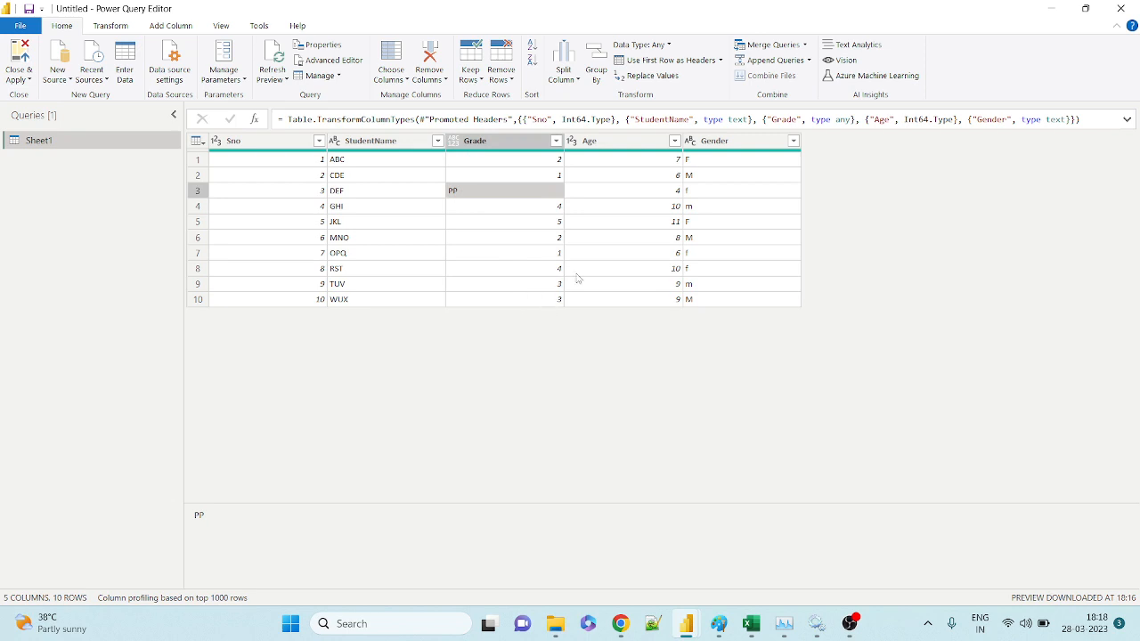
Examine the values and available data types of the Age and Gender columns without changing them
{"action": "left_click", "coordinate": [641, 166]}
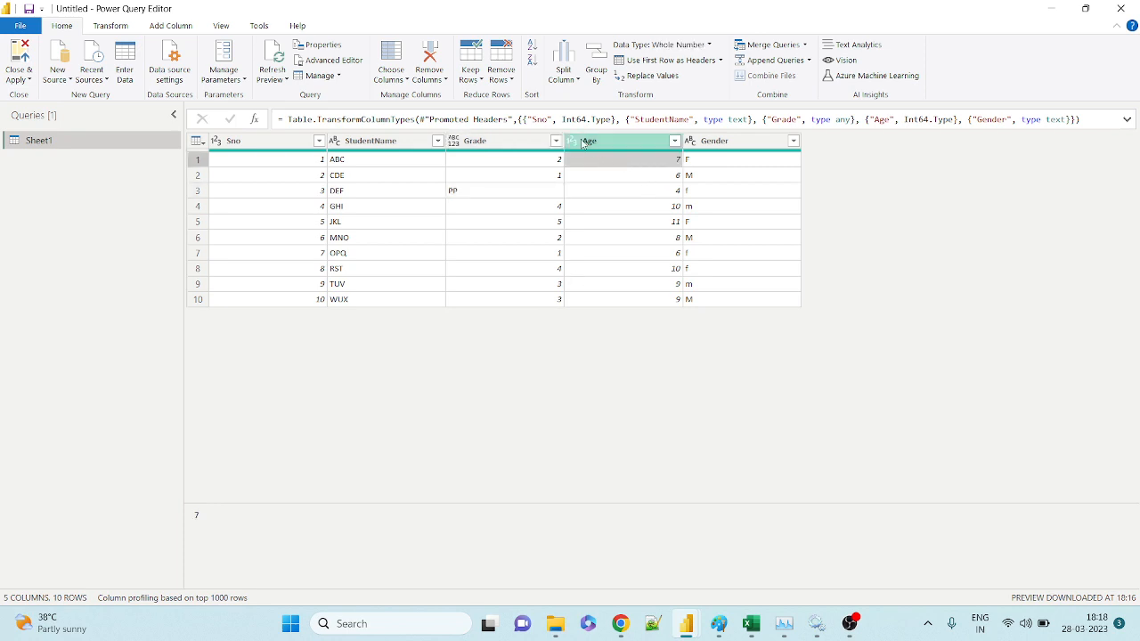
{"action": "left_click", "coordinate": [606, 208]}
{"action": "left_click", "coordinate": [573, 143]}
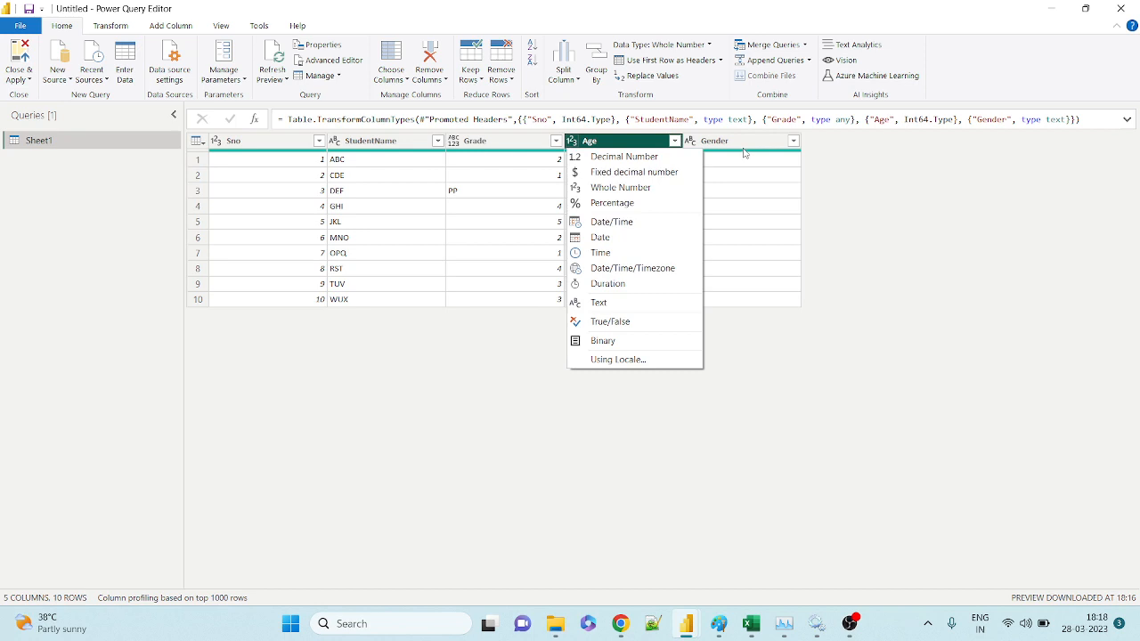
{"action": "left_click", "coordinate": [763, 210]}
{"action": "left_click", "coordinate": [692, 143]}
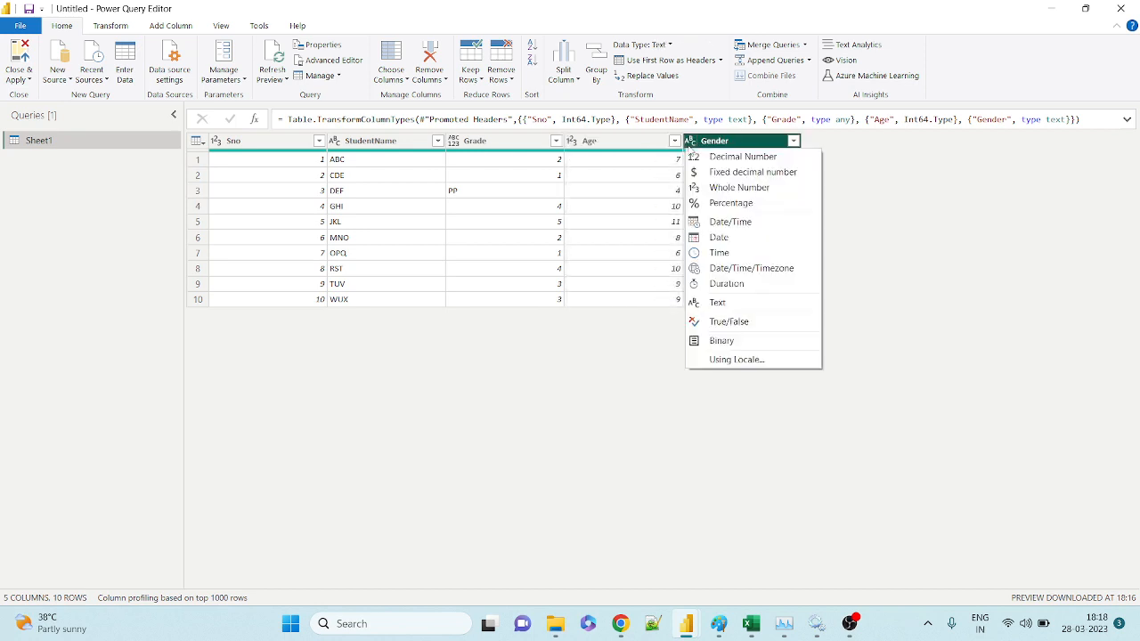
{"action": "left_click", "coordinate": [976, 229]}
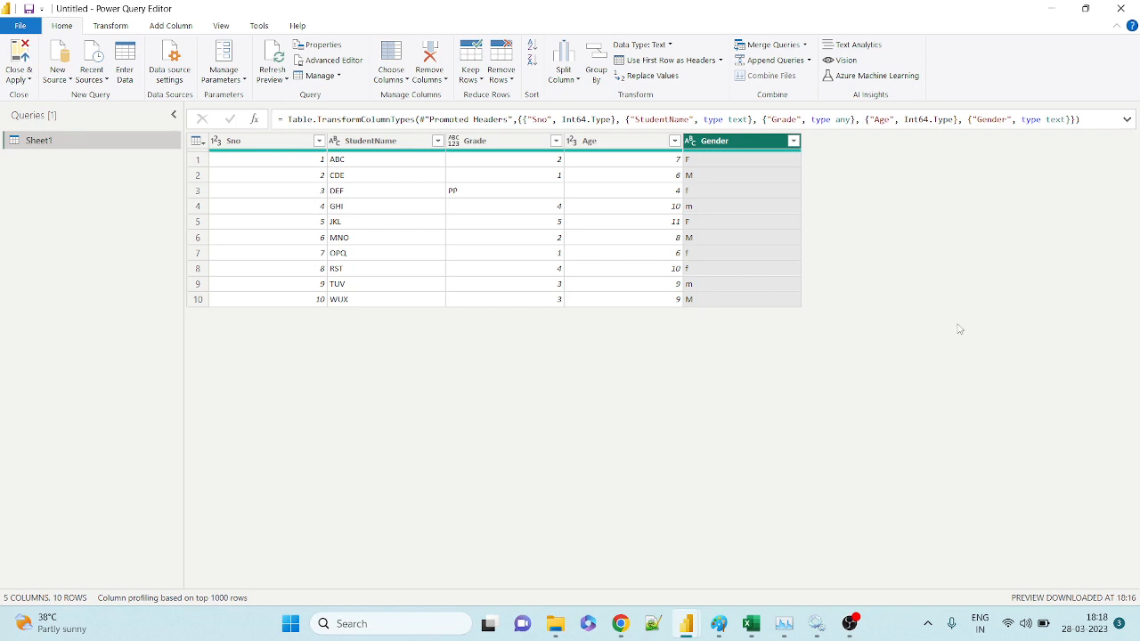
Show the query settings and delete the Changed Type step from the query's applied steps
{"action": "left_click", "coordinate": [221, 27]}
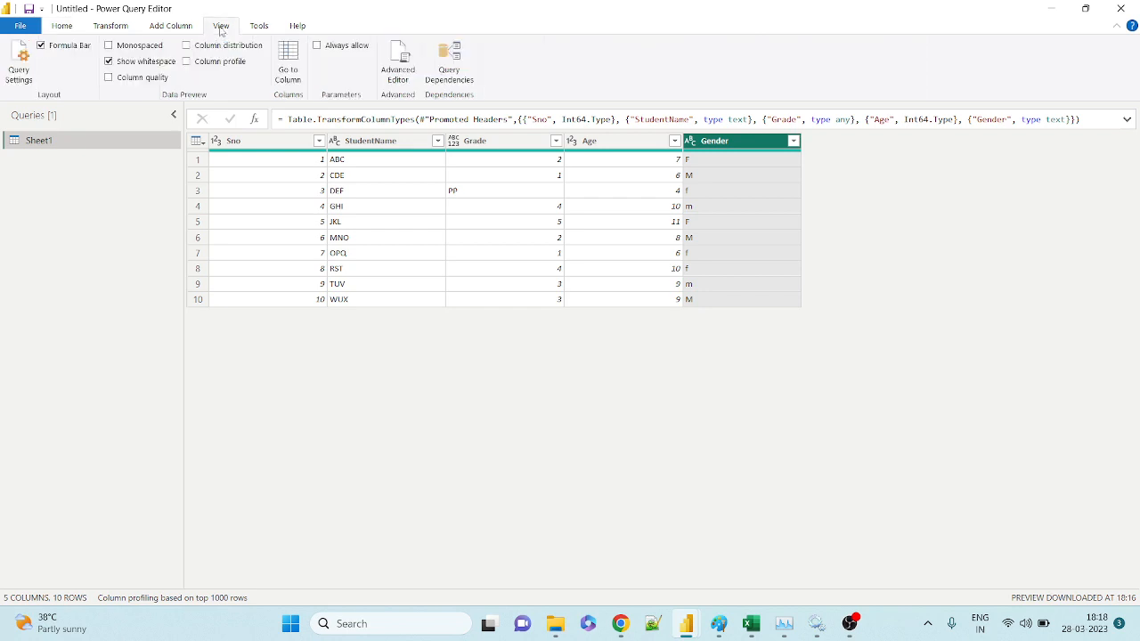
{"action": "left_click", "coordinate": [14, 66]}
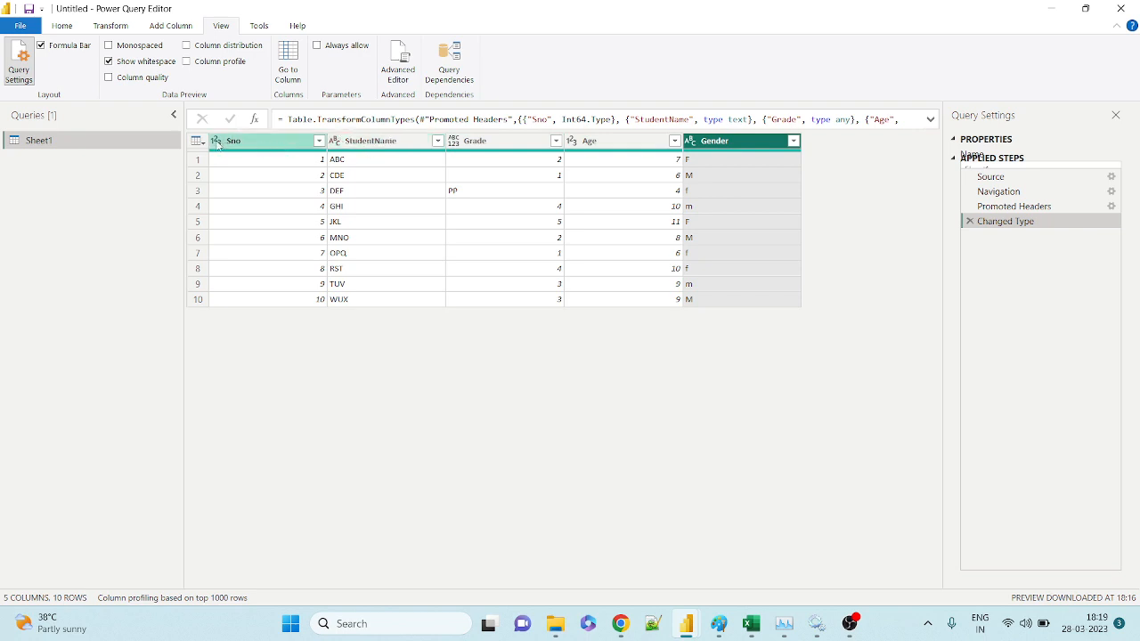
{"action": "left_click", "coordinate": [970, 222]}
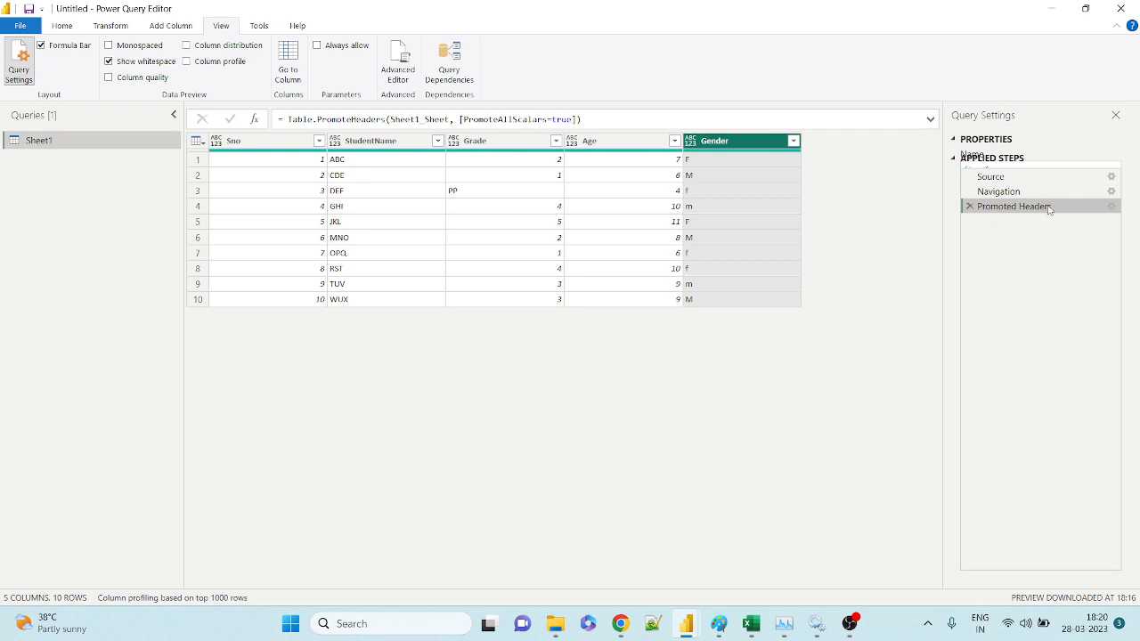
Review the data type shown for each column from Sno through Gender
{"action": "left_click", "coordinate": [253, 144]}
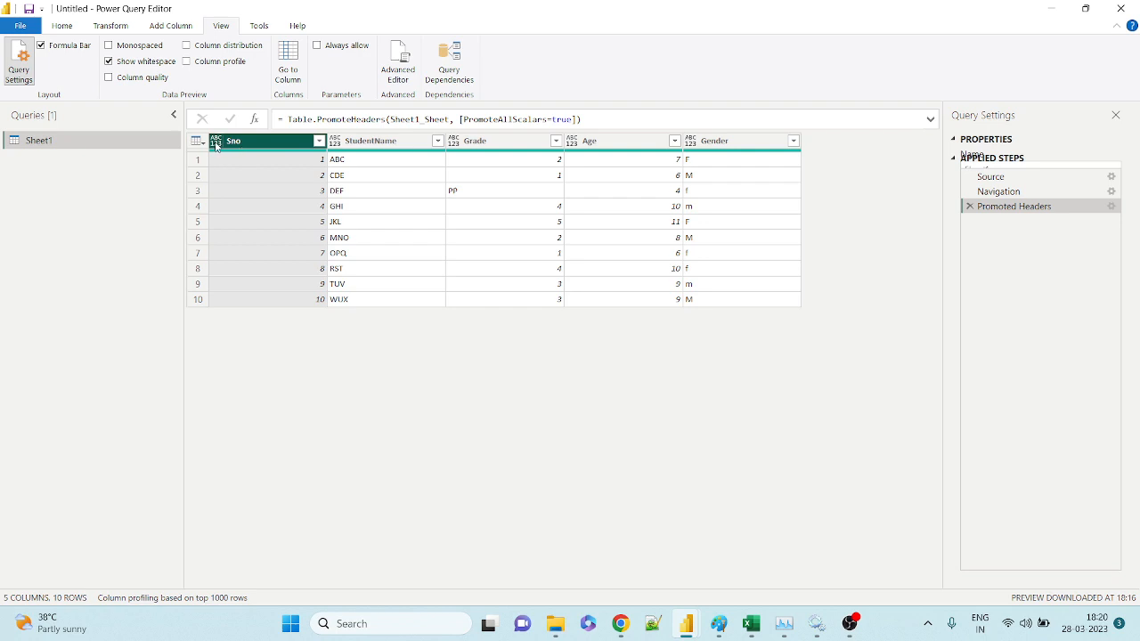
{"action": "left_click", "coordinate": [369, 142]}
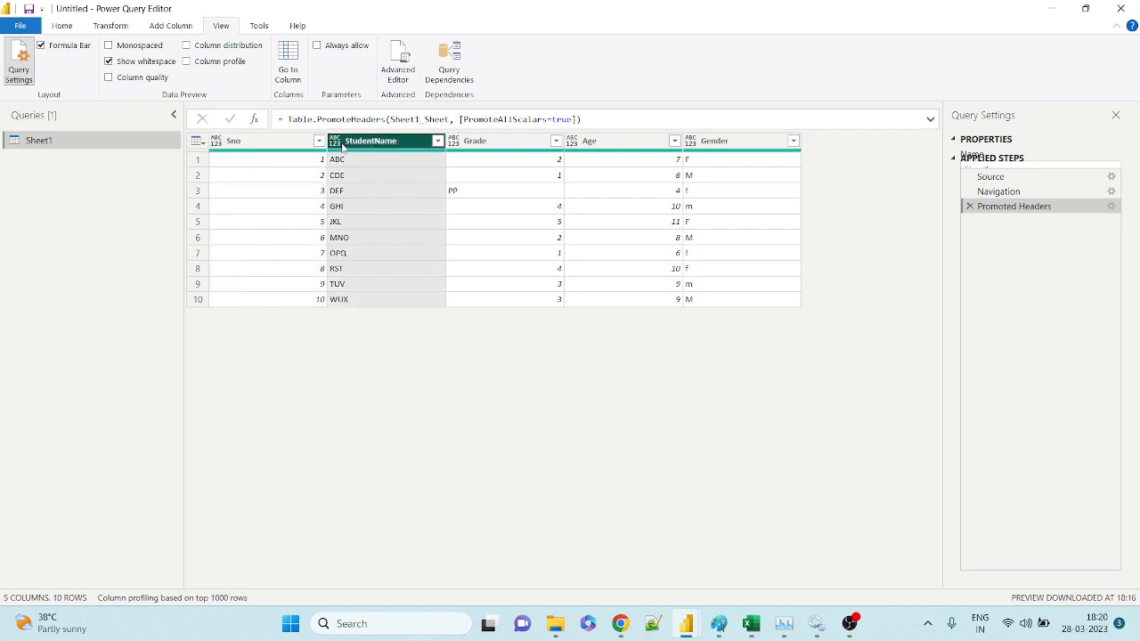
{"action": "left_click", "coordinate": [493, 141]}
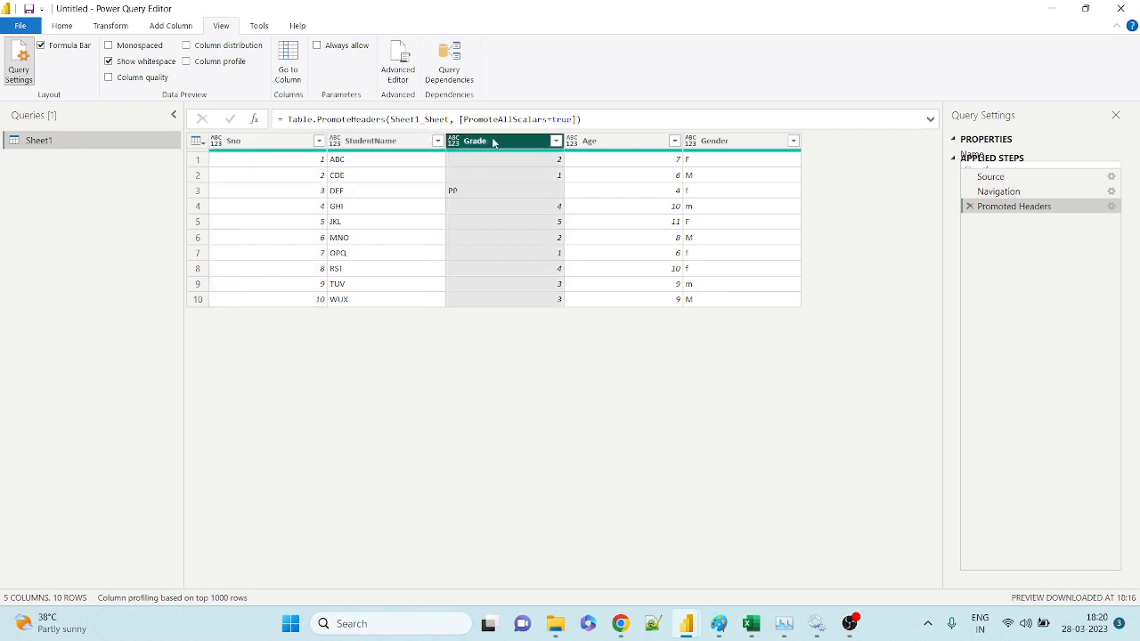
{"action": "left_click", "coordinate": [602, 142]}
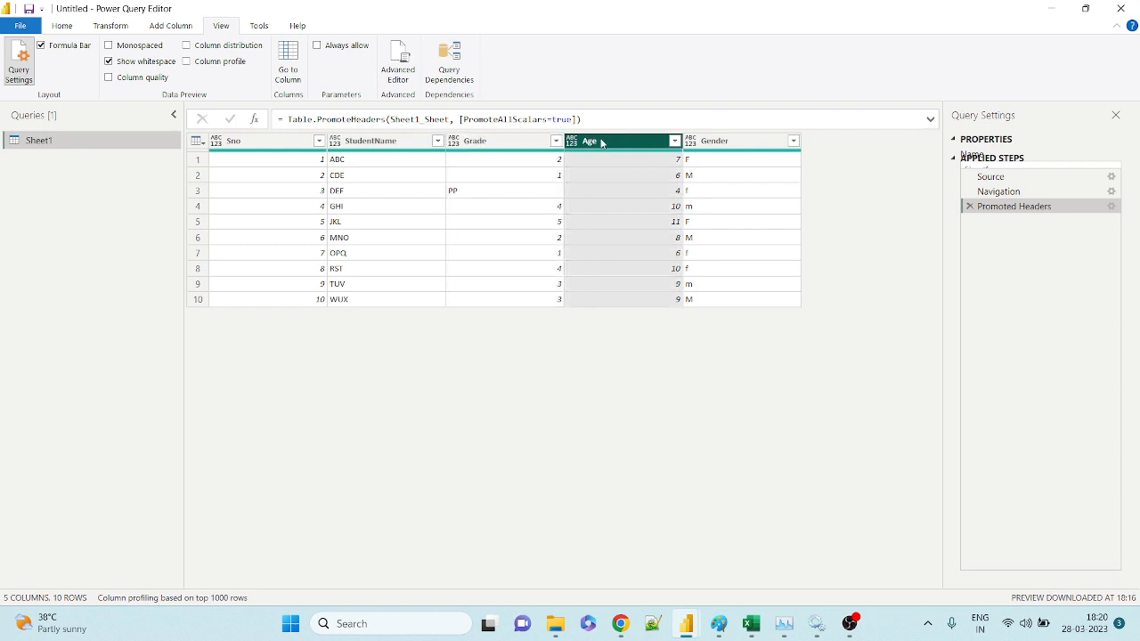
{"action": "left_click", "coordinate": [748, 141]}
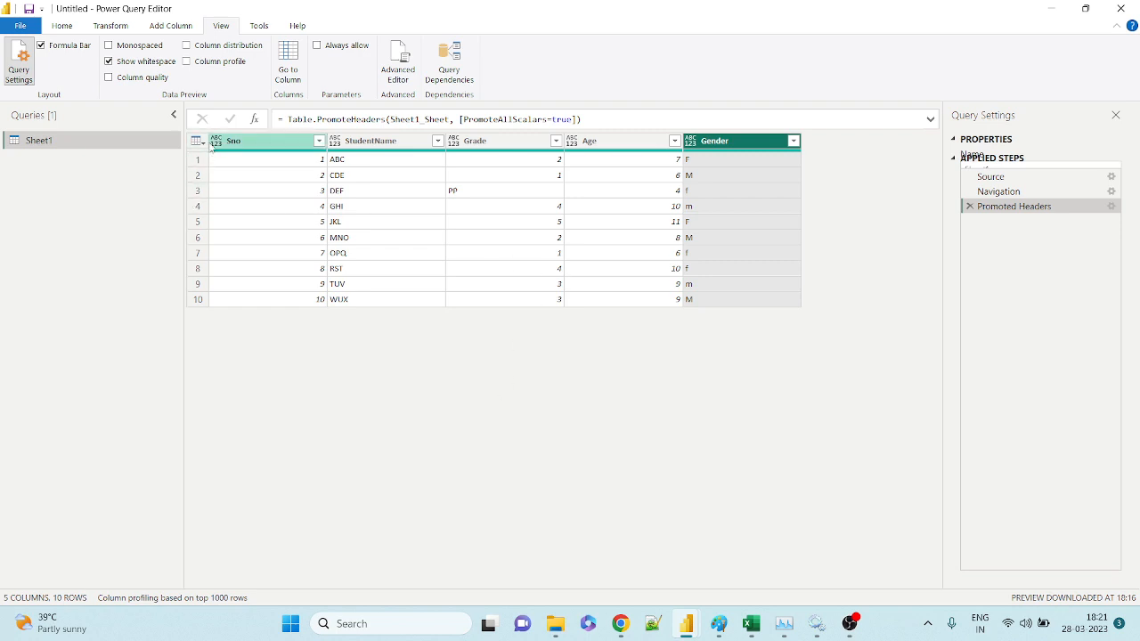
Review the available data types for the Sno column and set it to Whole Number
{"action": "left_click", "coordinate": [215, 146]}
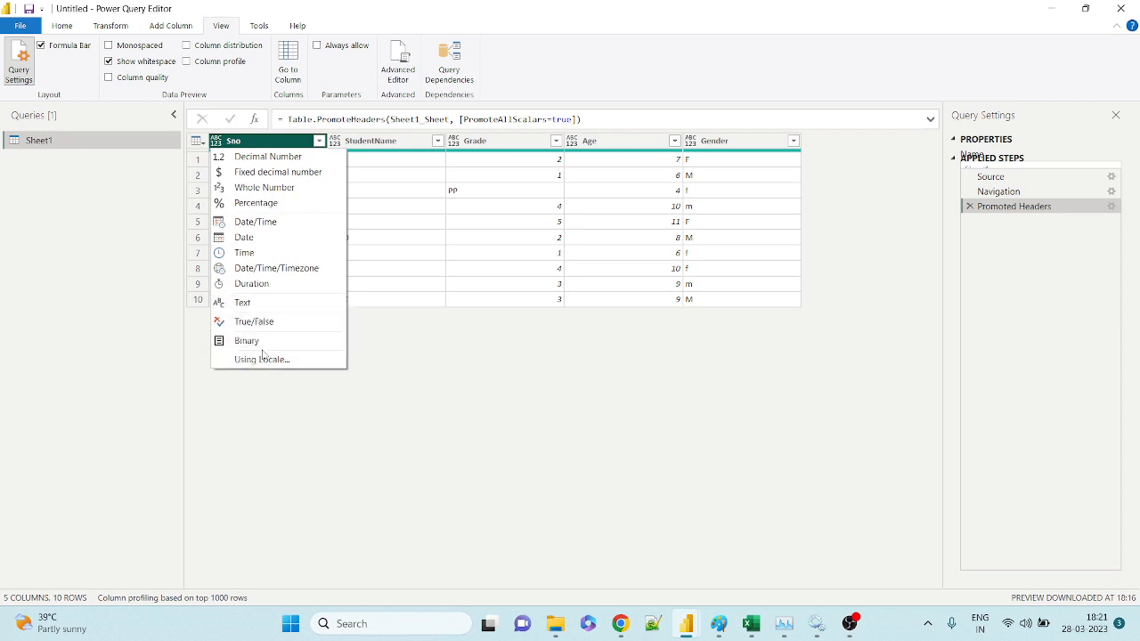
{"action": "left_click", "coordinate": [373, 397]}
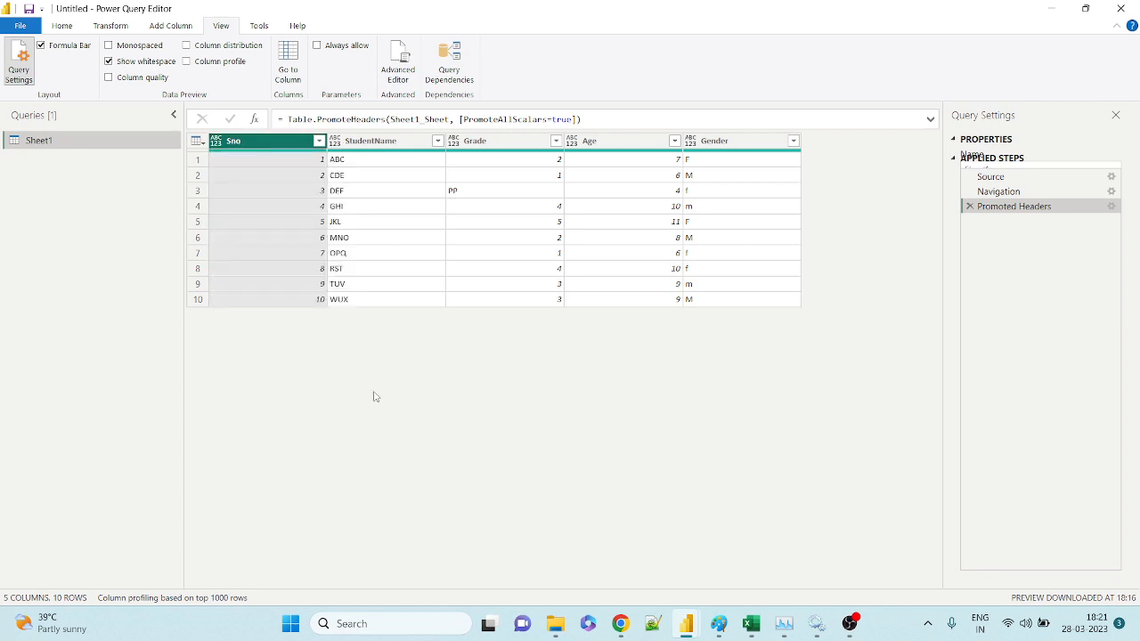
{"action": "left_click", "coordinate": [216, 142]}
{"action": "left_click", "coordinate": [479, 334]}
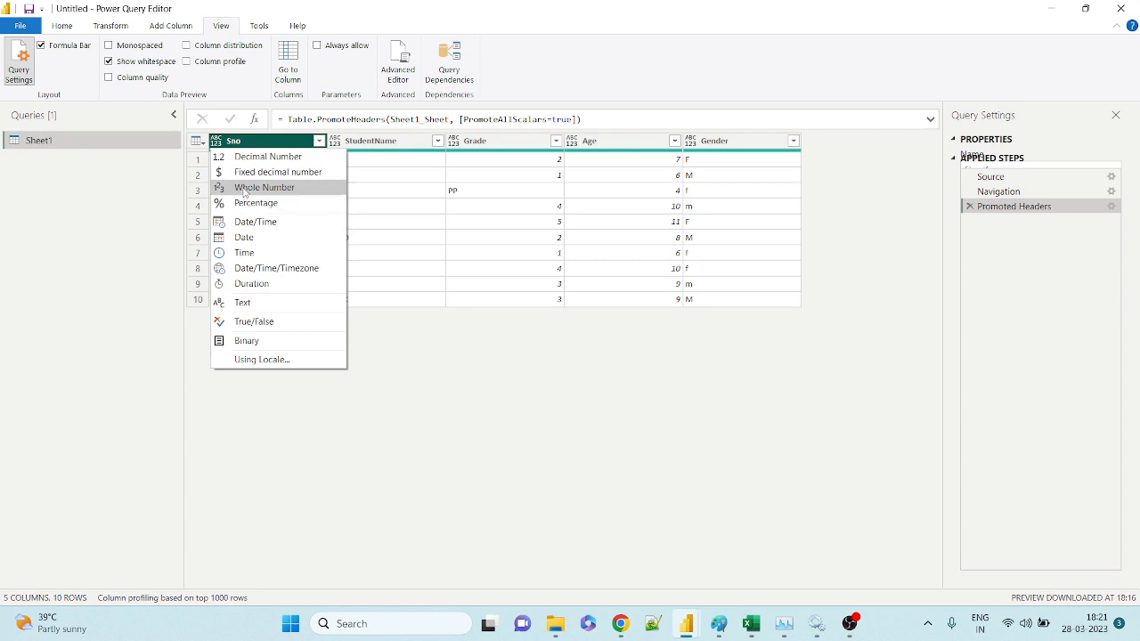
{"action": "left_click", "coordinate": [245, 190]}
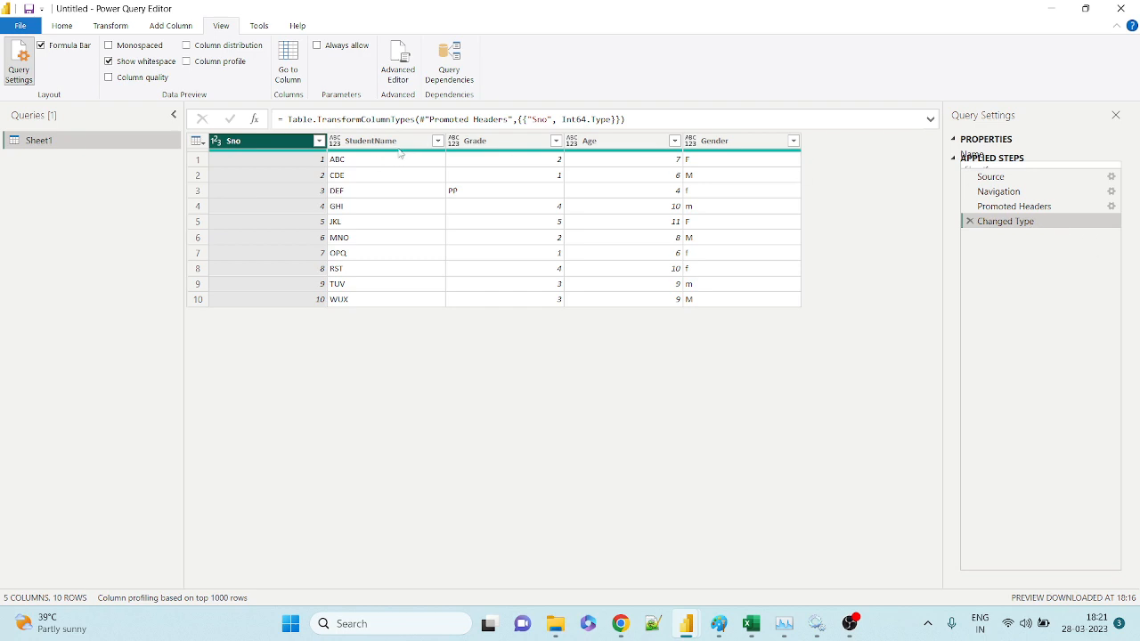
Set the StudentName column's data type to Text and check the types available for Grade without changing it
{"action": "left_click", "coordinate": [338, 148]}
{"action": "left_click", "coordinate": [336, 144]}
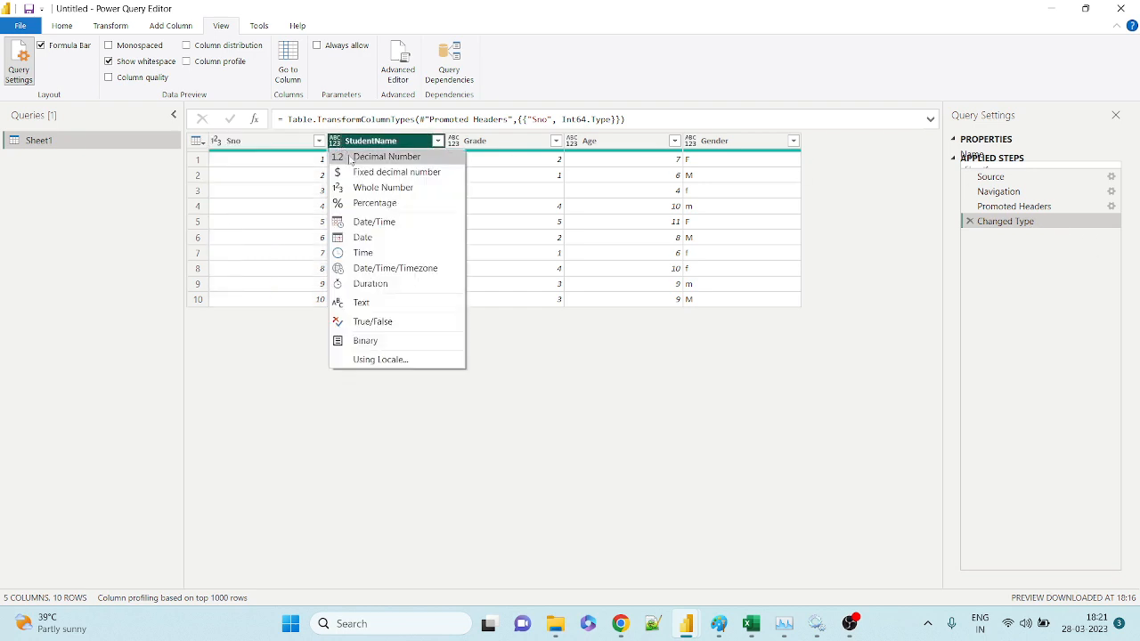
{"action": "left_click", "coordinate": [359, 305]}
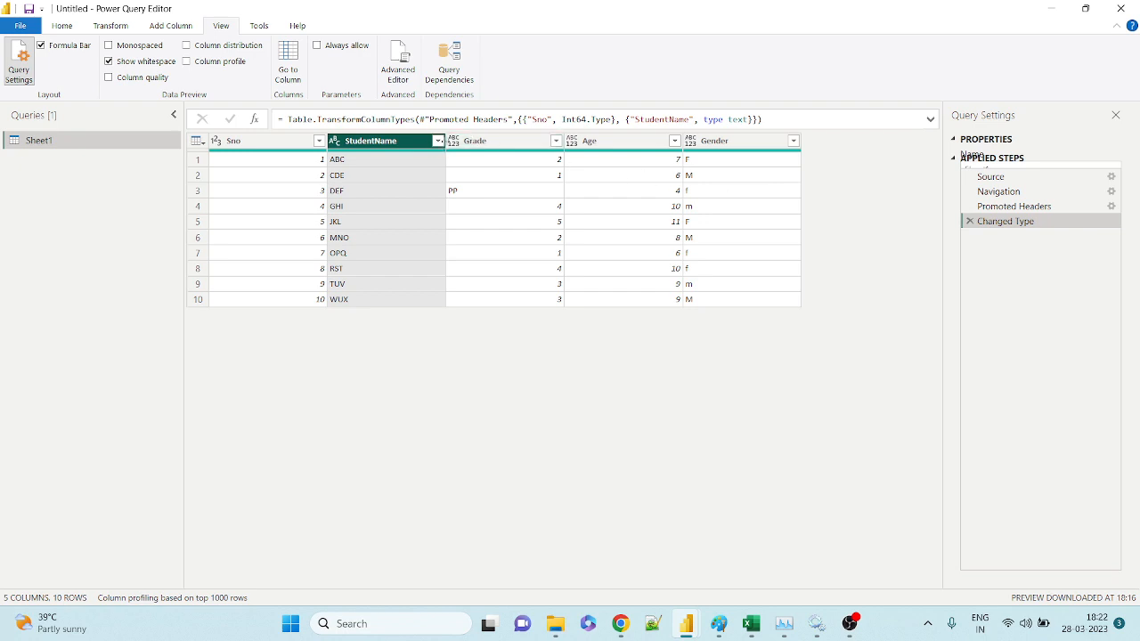
{"action": "left_click", "coordinate": [453, 140]}
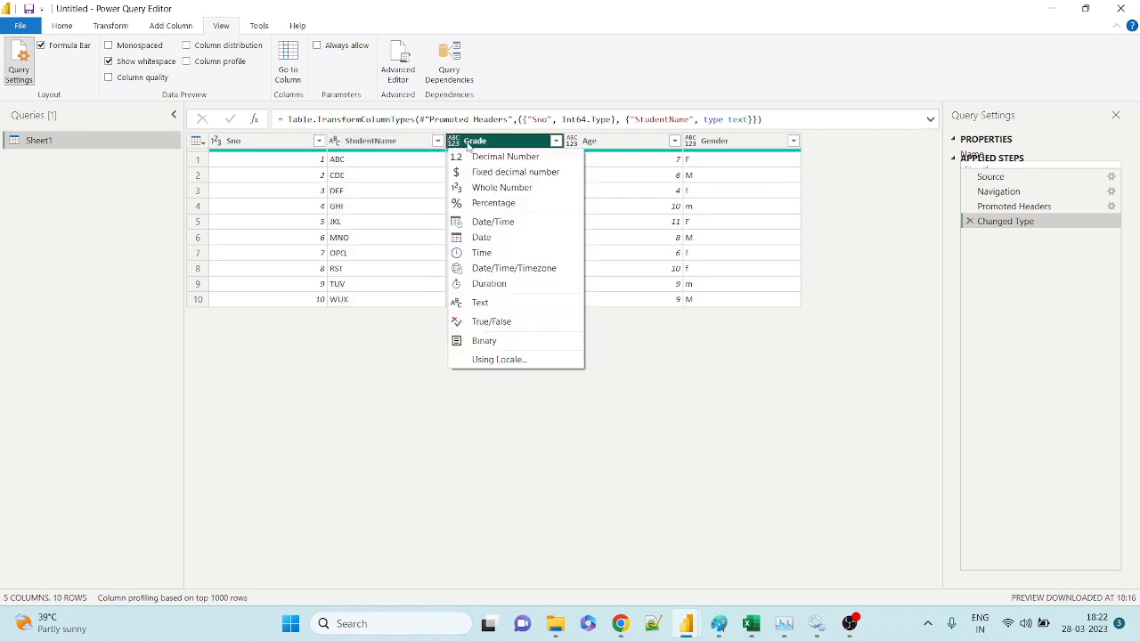
{"action": "left_click", "coordinate": [645, 369]}
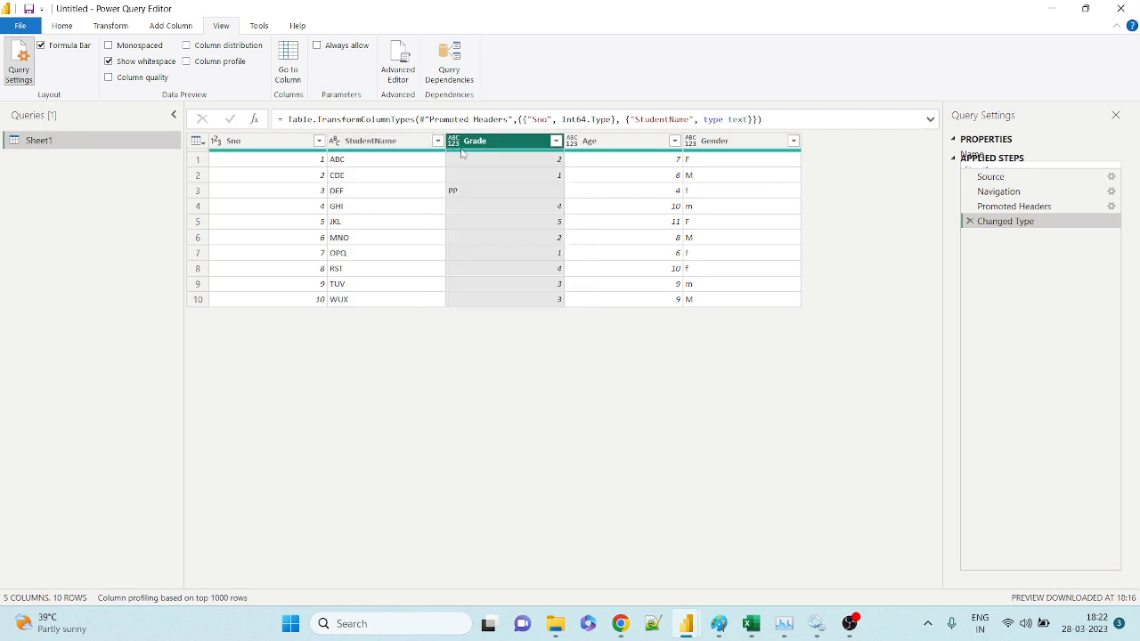
Set the Age column's data type to Whole Number and the Gender column's to Text
{"action": "left_click", "coordinate": [576, 144]}
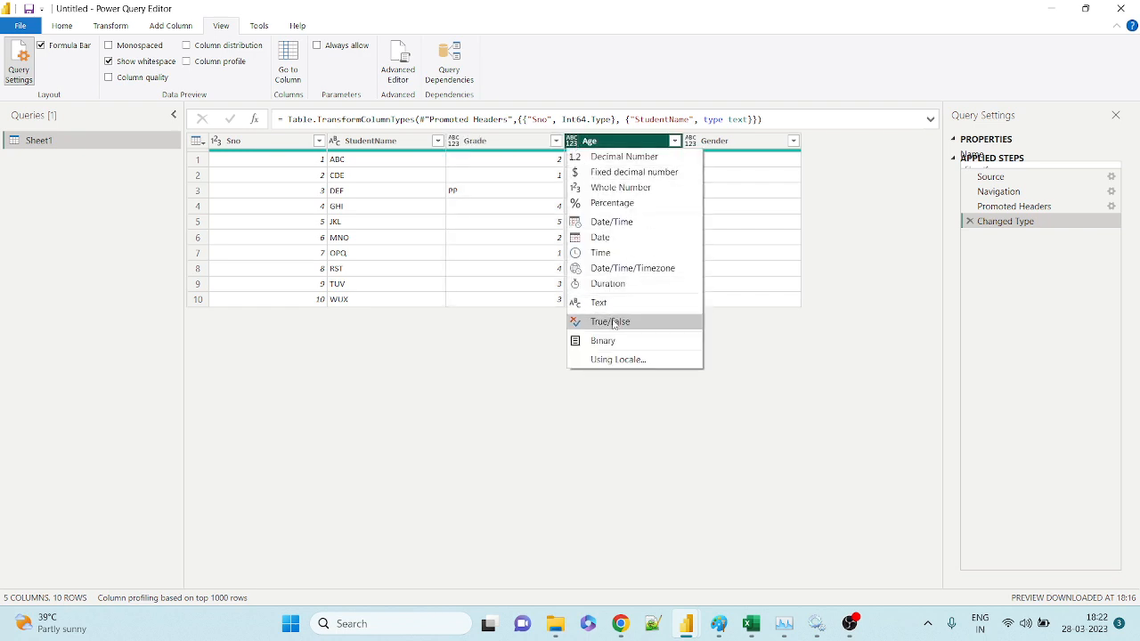
{"action": "left_click", "coordinate": [602, 189]}
{"action": "left_click", "coordinate": [692, 144]}
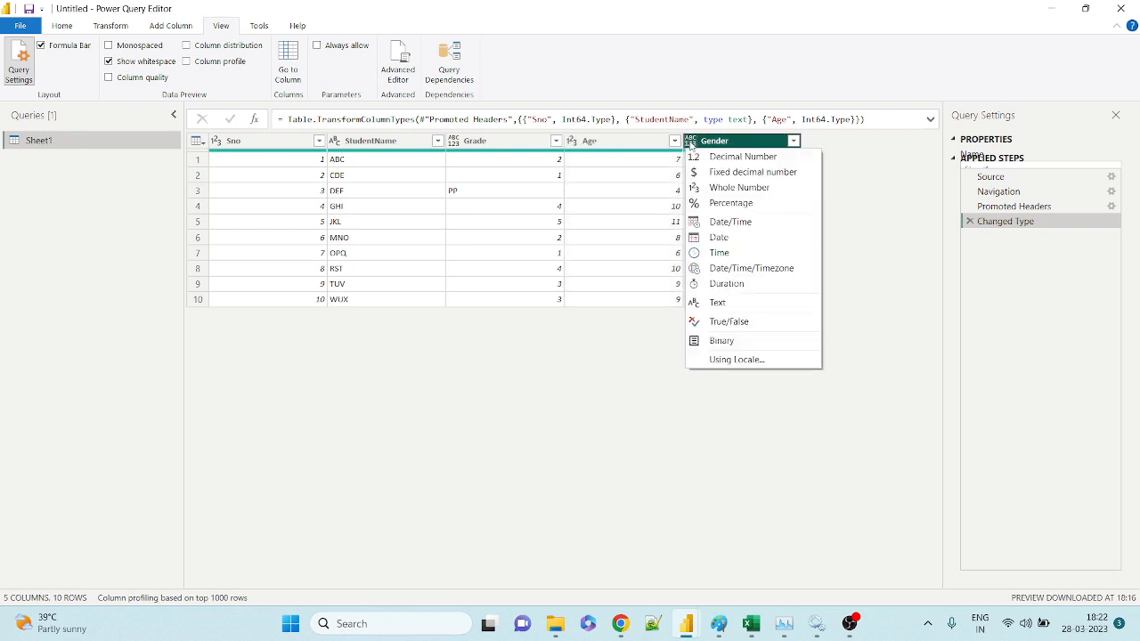
{"action": "left_click", "coordinate": [717, 303]}
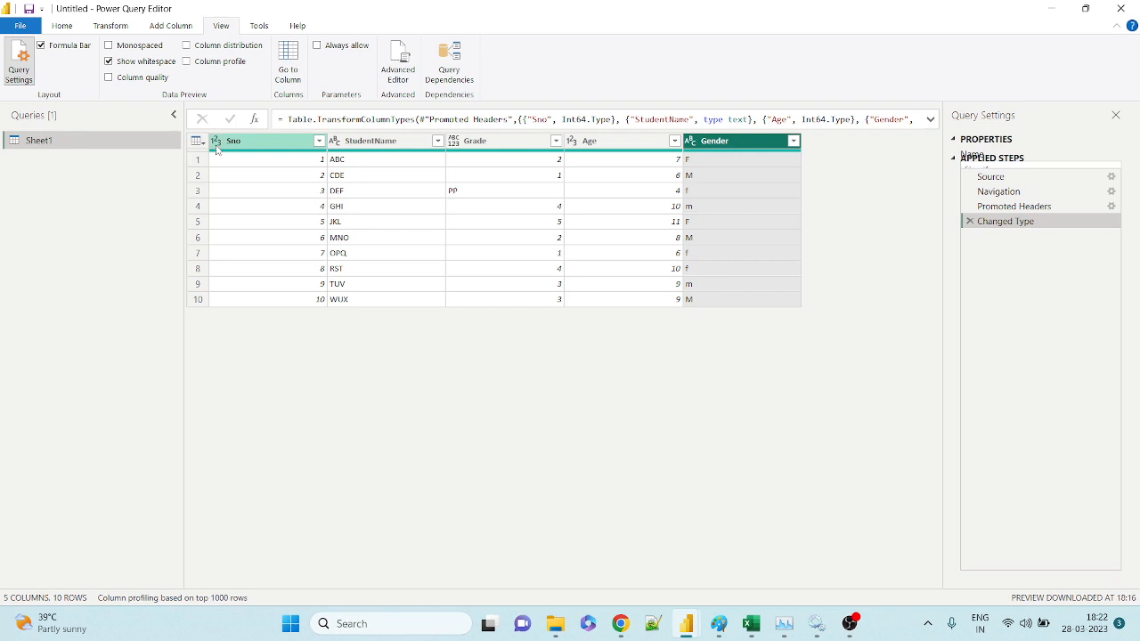
Delete the Changed Type applied step and run Detect Data Type on the Sno column
{"action": "left_click", "coordinate": [264, 143]}
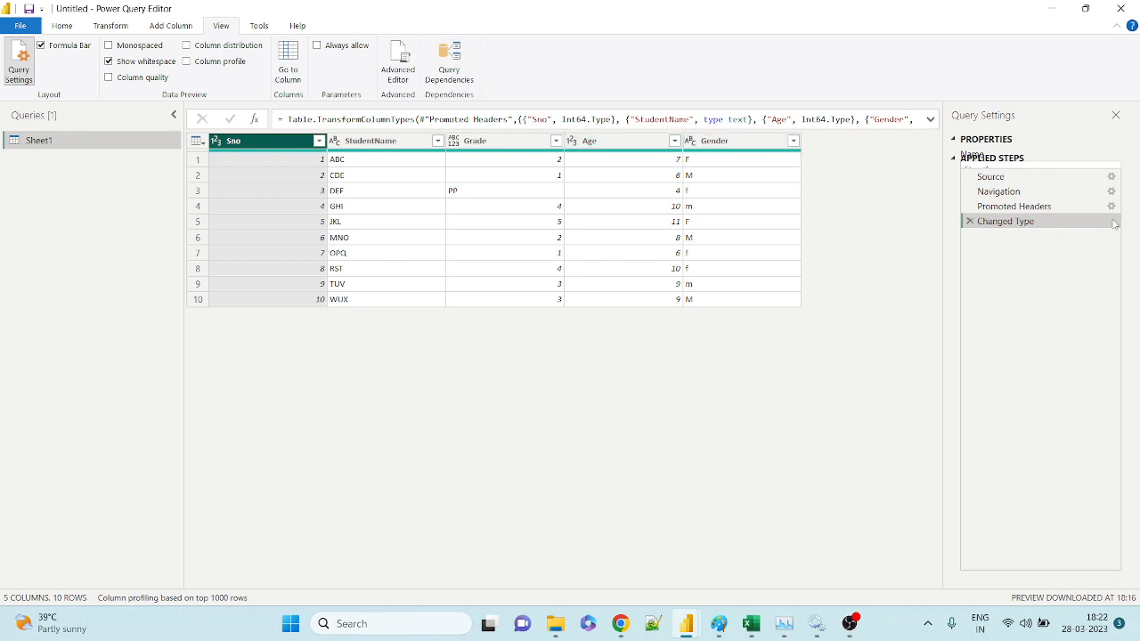
{"action": "left_click", "coordinate": [970, 221]}
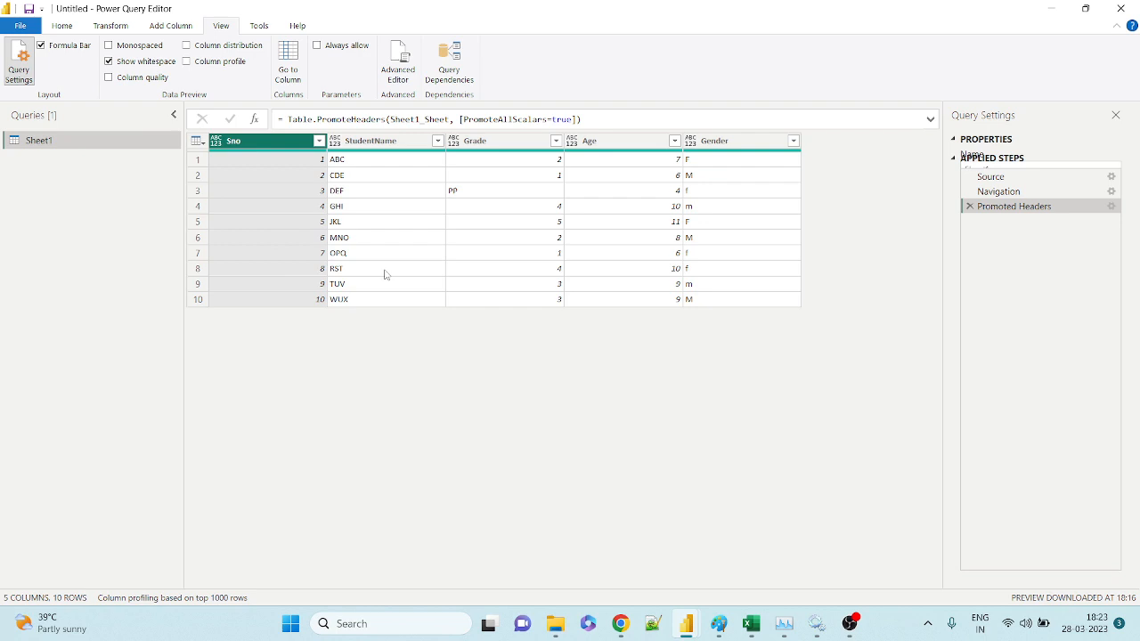
{"action": "left_click", "coordinate": [123, 27]}
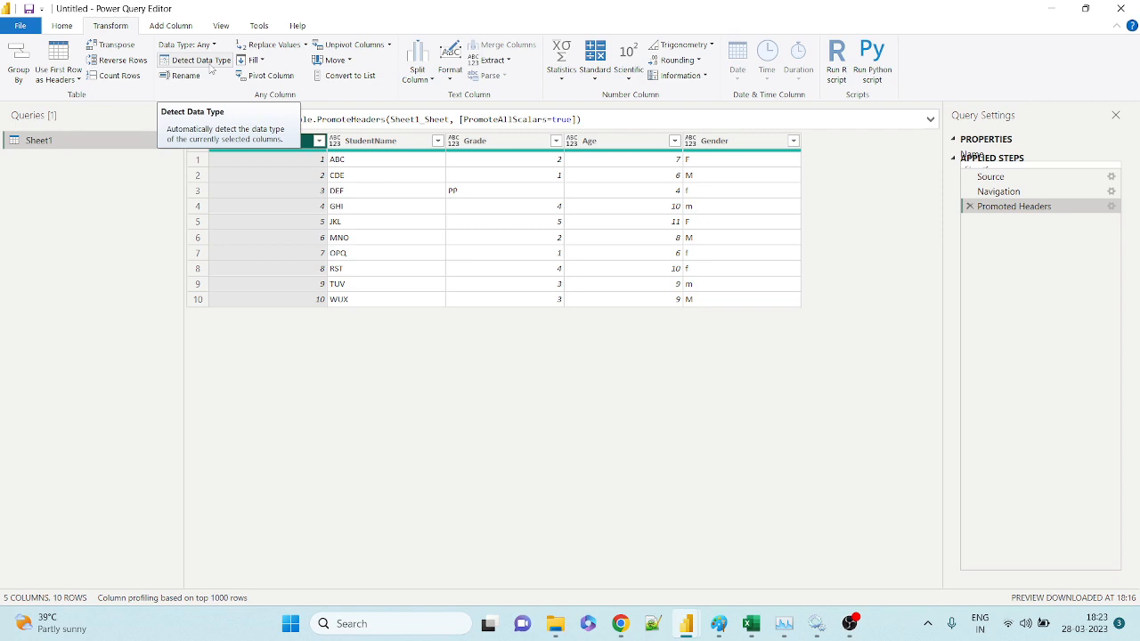
{"action": "left_click", "coordinate": [206, 68]}
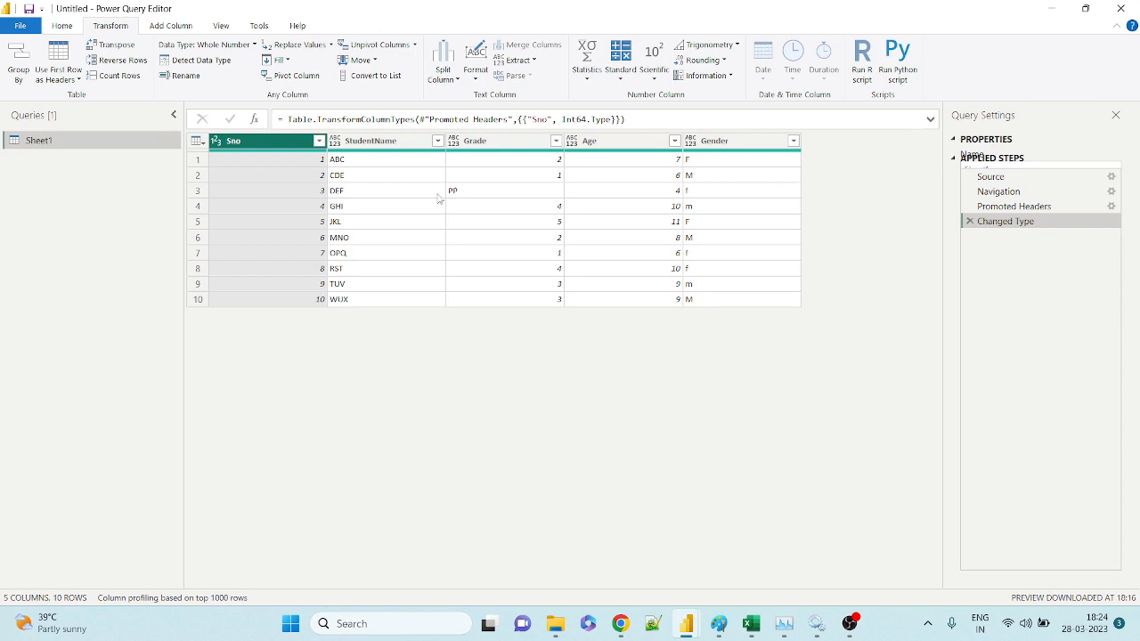
{"action": "left_click", "coordinate": [386, 150], "text": "ctrl"}
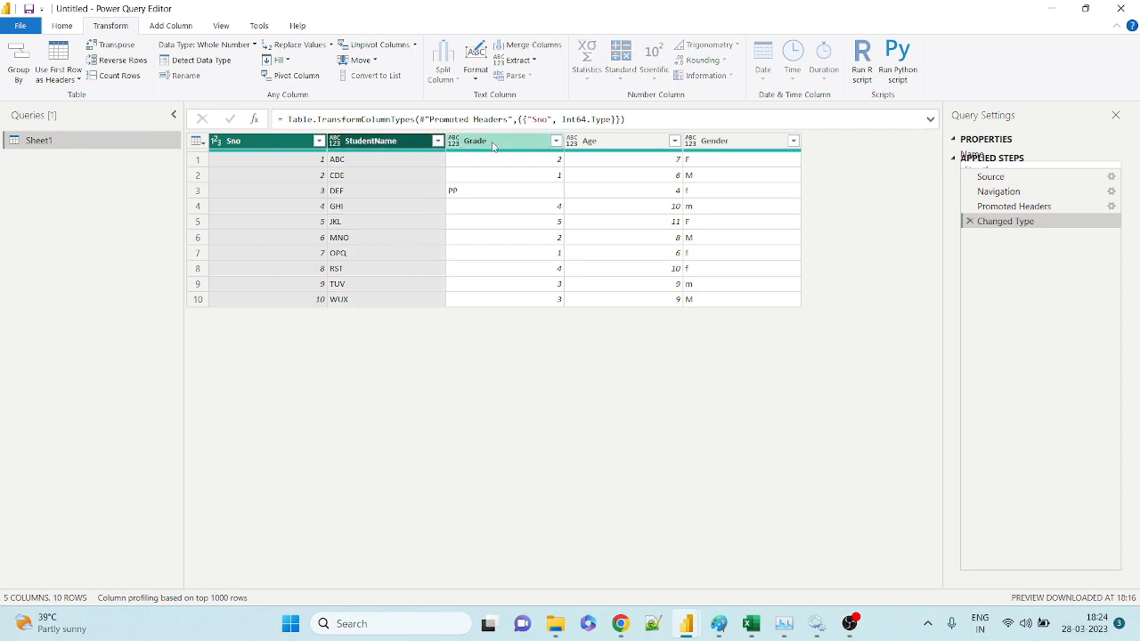
{"action": "left_click", "coordinate": [494, 147], "text": "ctrl"}
{"action": "left_click", "coordinate": [502, 223]}
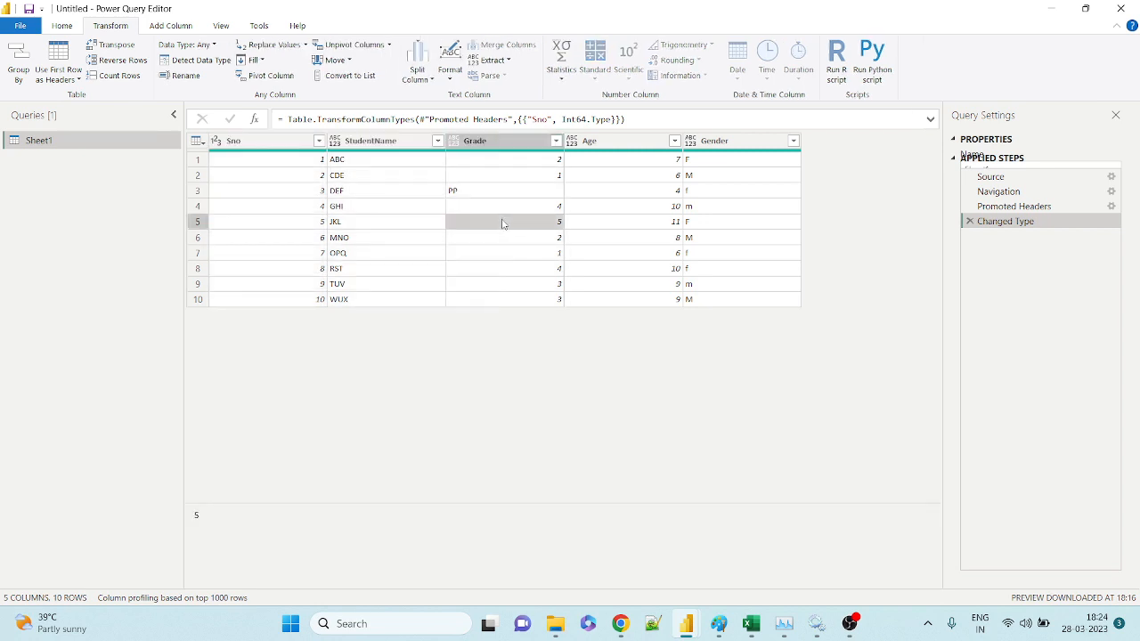
{"action": "key", "text": "ctrl+a"}
{"action": "left_click", "coordinate": [405, 216]}
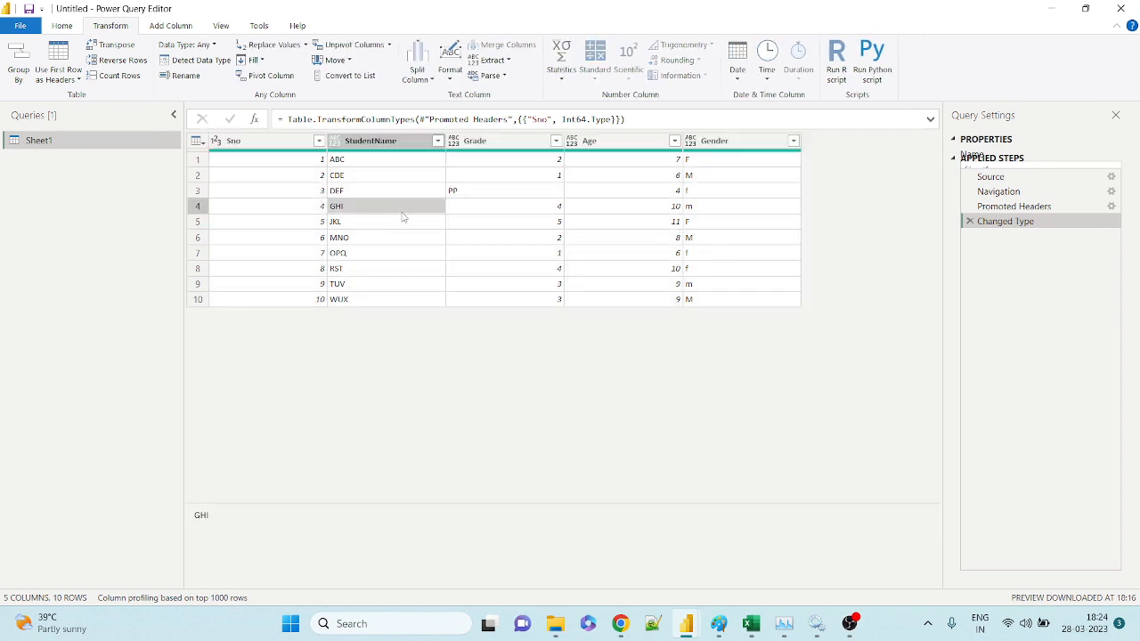
{"action": "key", "text": "ctrl+a"}
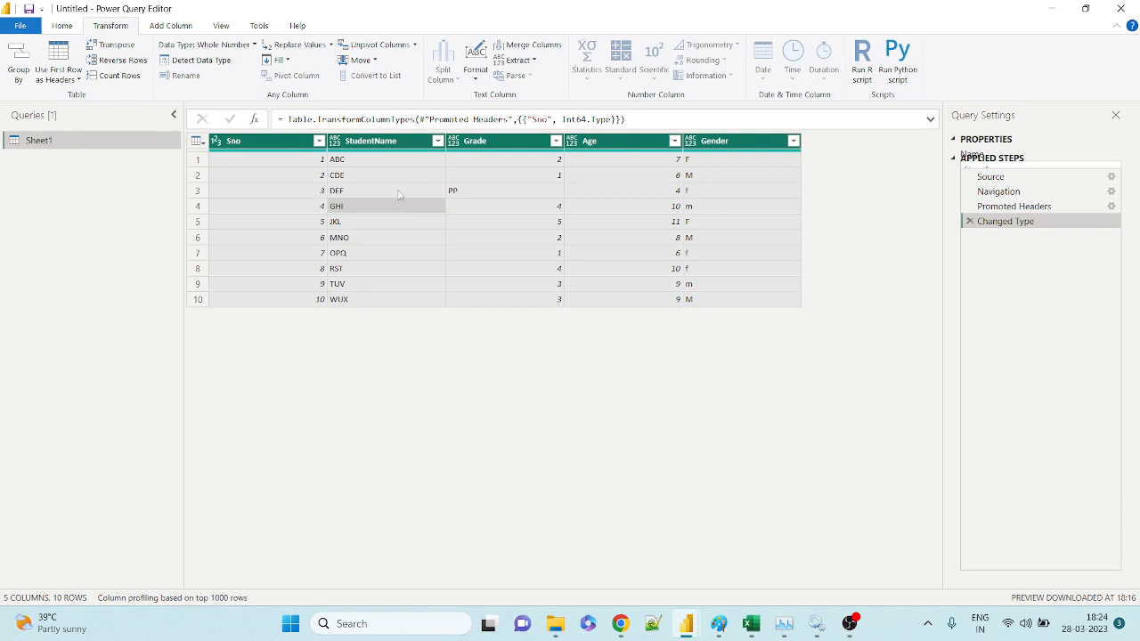
{"action": "left_click", "coordinate": [477, 194]}
Select all columns from Sno through Gender and detect their data types automatically
{"action": "left_click", "coordinate": [280, 146]}
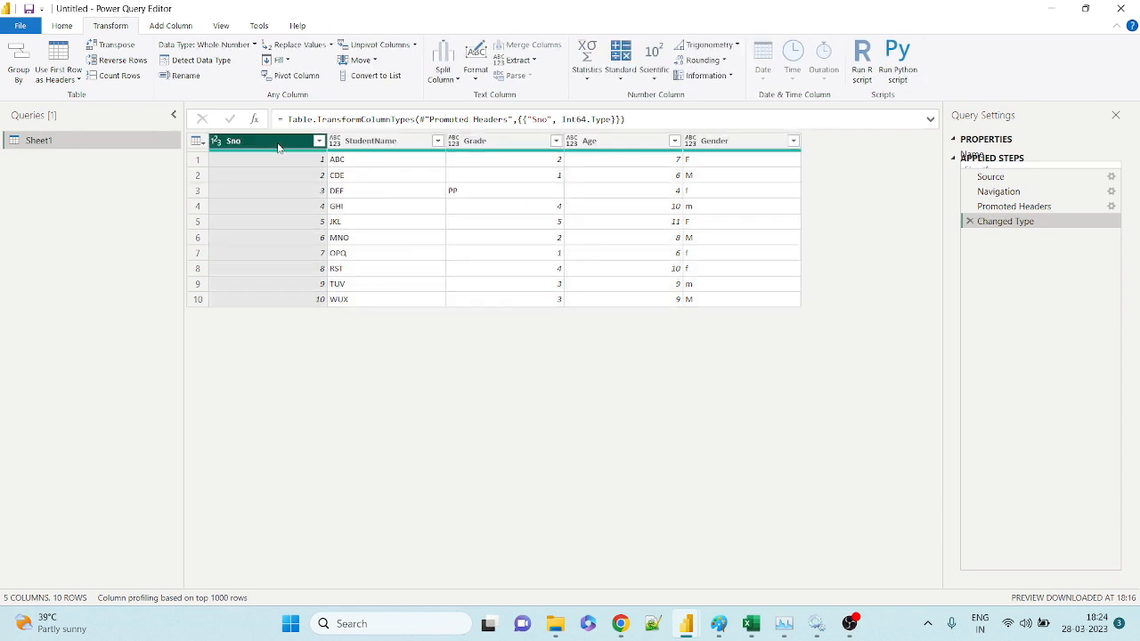
{"action": "left_click", "coordinate": [358, 147], "text": "shift"}
{"action": "left_click", "coordinate": [463, 147], "text": "shift"}
{"action": "left_click", "coordinate": [595, 144], "text": "shift"}
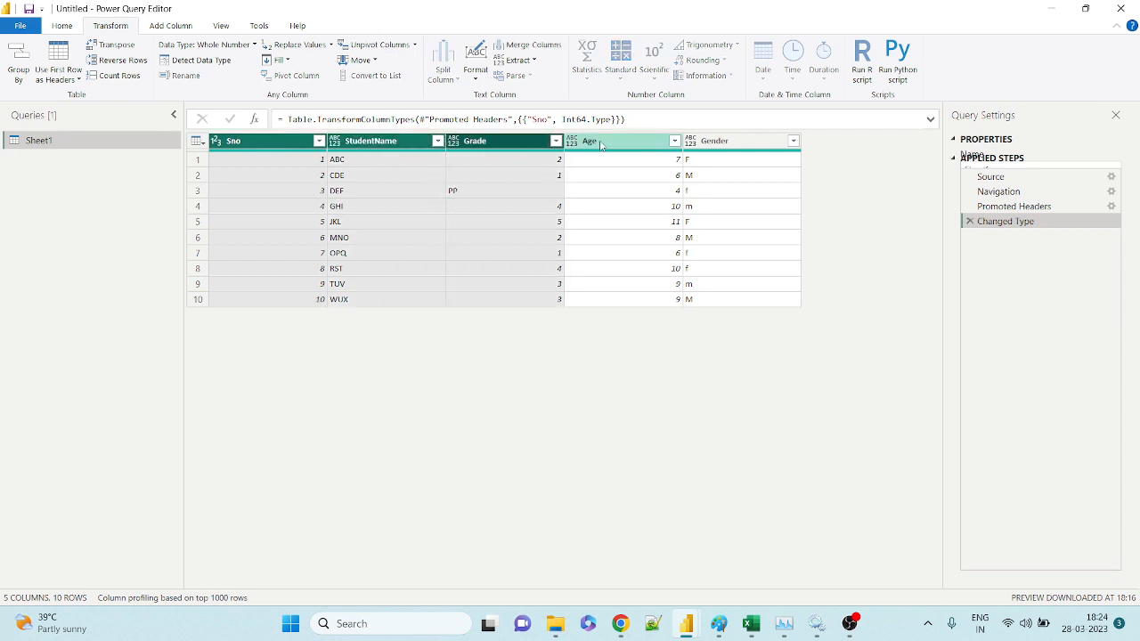
{"action": "left_click", "coordinate": [744, 144], "text": "shift"}
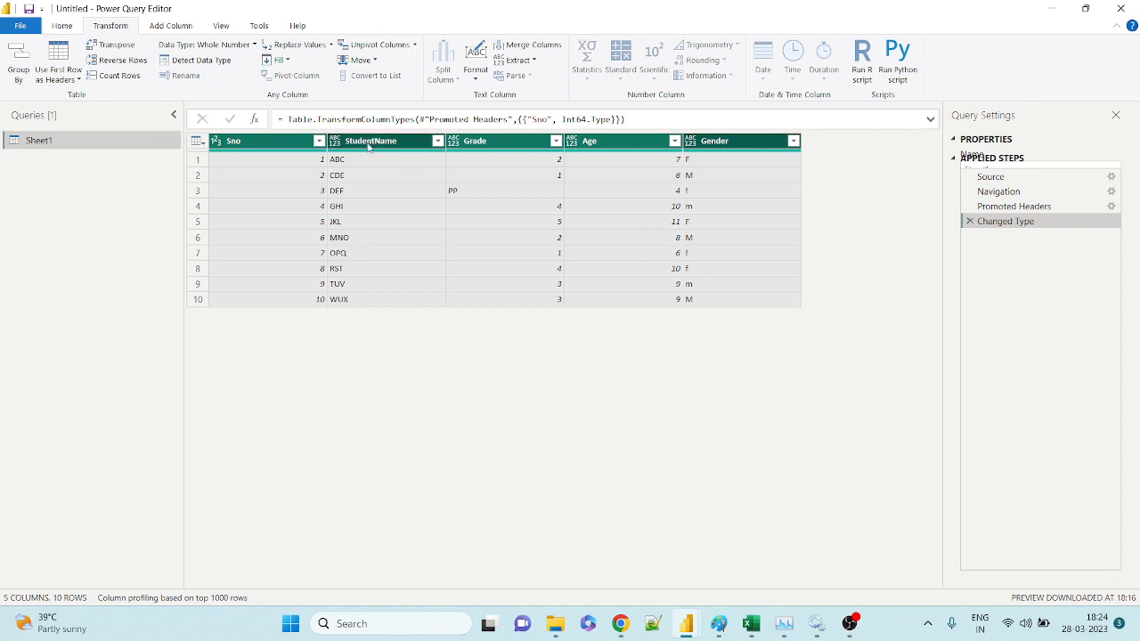
{"action": "left_click", "coordinate": [196, 69]}
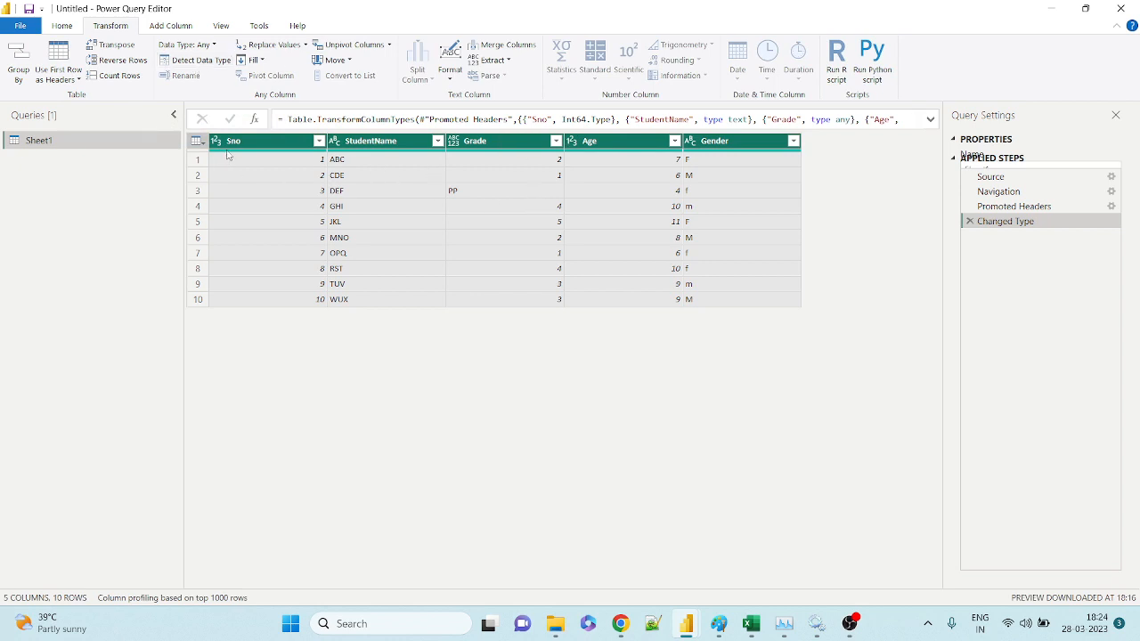
{"action": "left_click", "coordinate": [491, 258]}
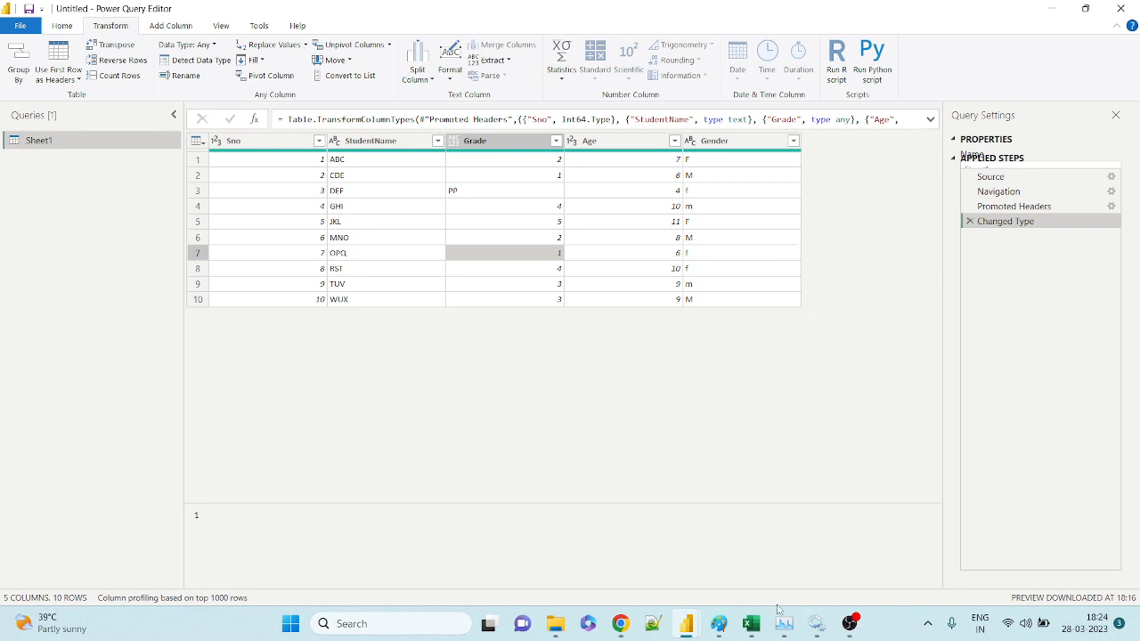
Switch to Student.xlsx in Excel and add the column headings DOJ in F1 and Fee in G1
{"action": "left_click", "coordinate": [751, 623]}
{"action": "left_click", "coordinate": [379, 192]}
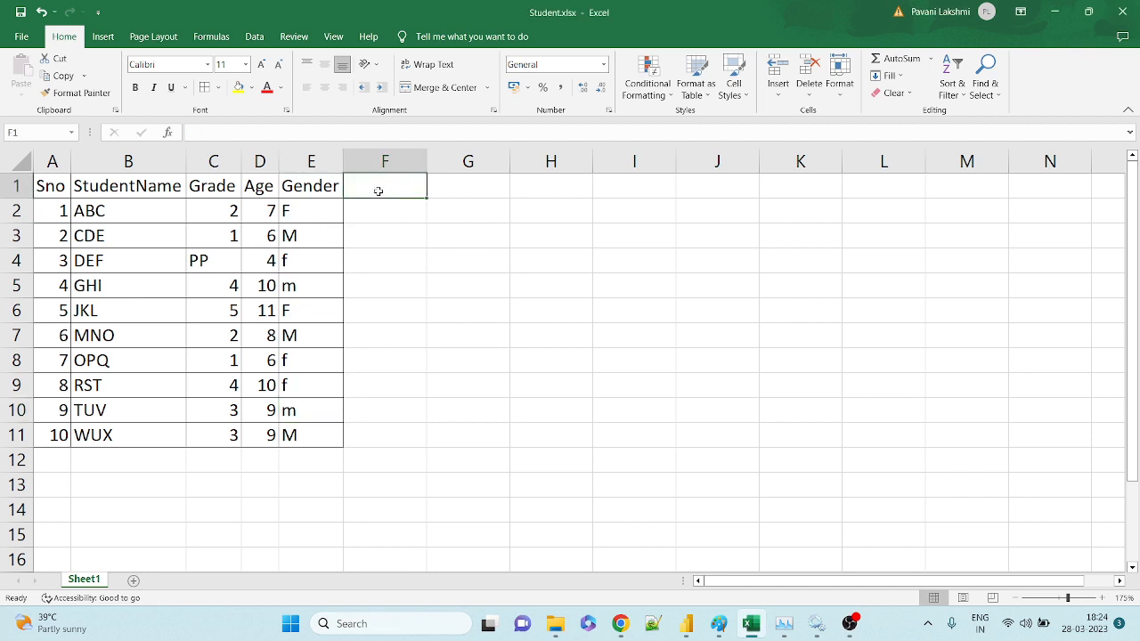
{"action": "type", "text": "DOJ"}
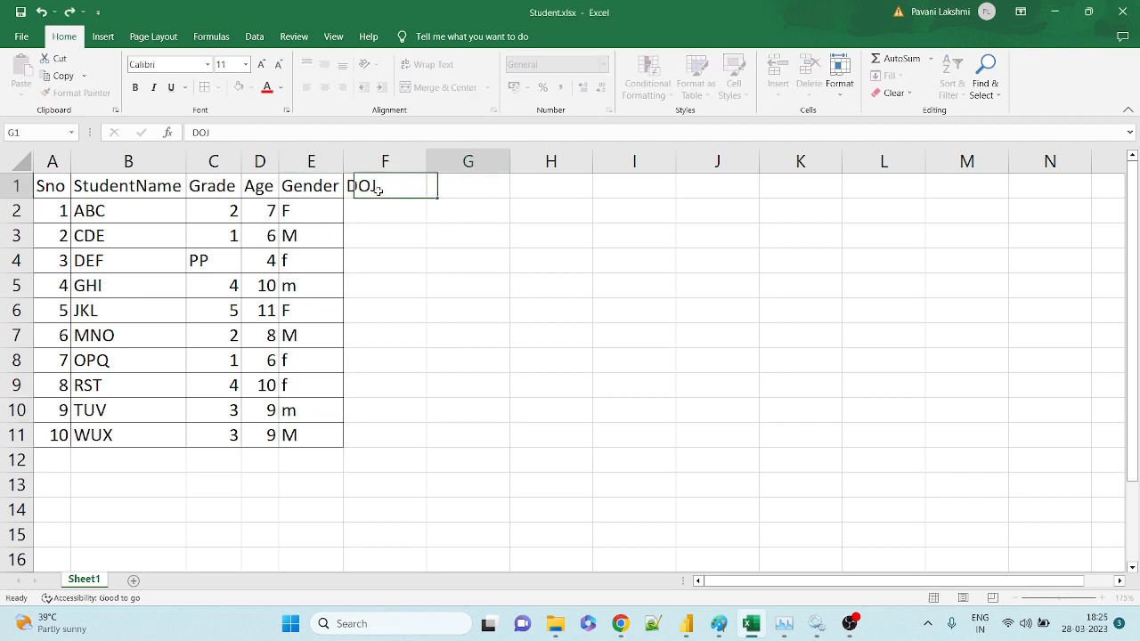
{"action": "key", "text": "Tab"}
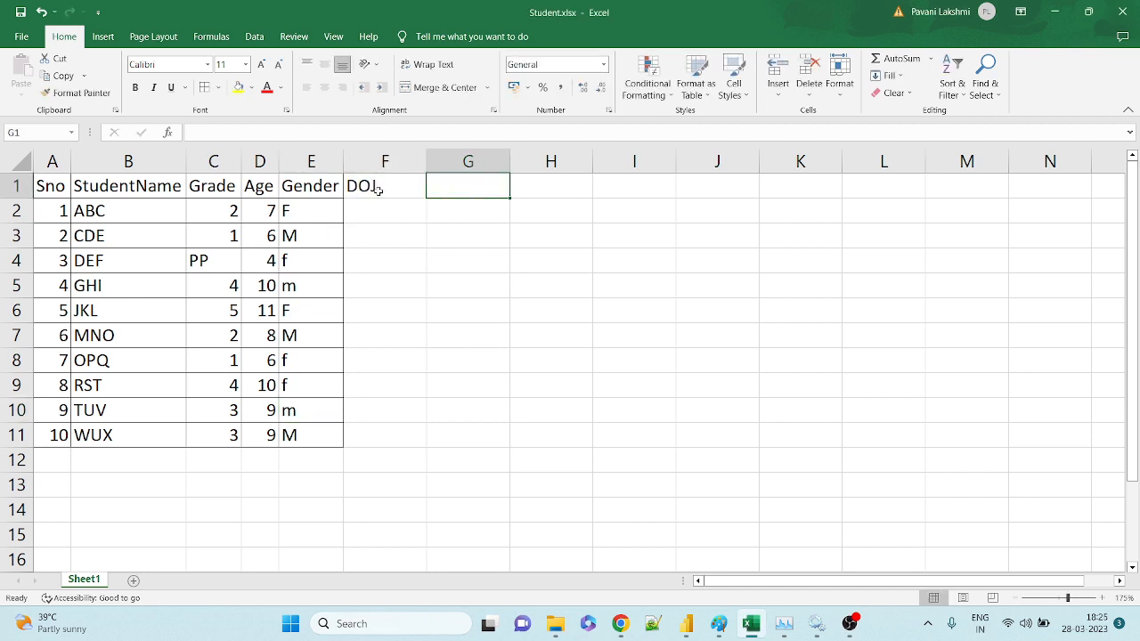
{"action": "type", "text": "Fee"}
{"action": "key", "text": "Return"}
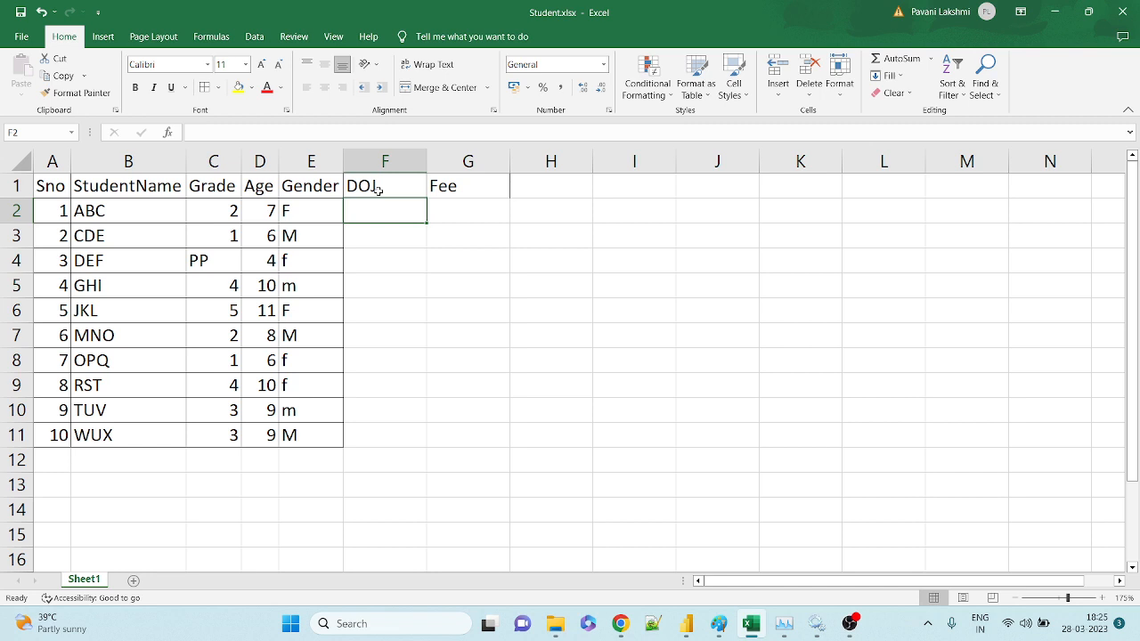
Enter the date 2022-06-01 as the DOJ of student ABC in cell F2
{"action": "type", "text": "2022"}
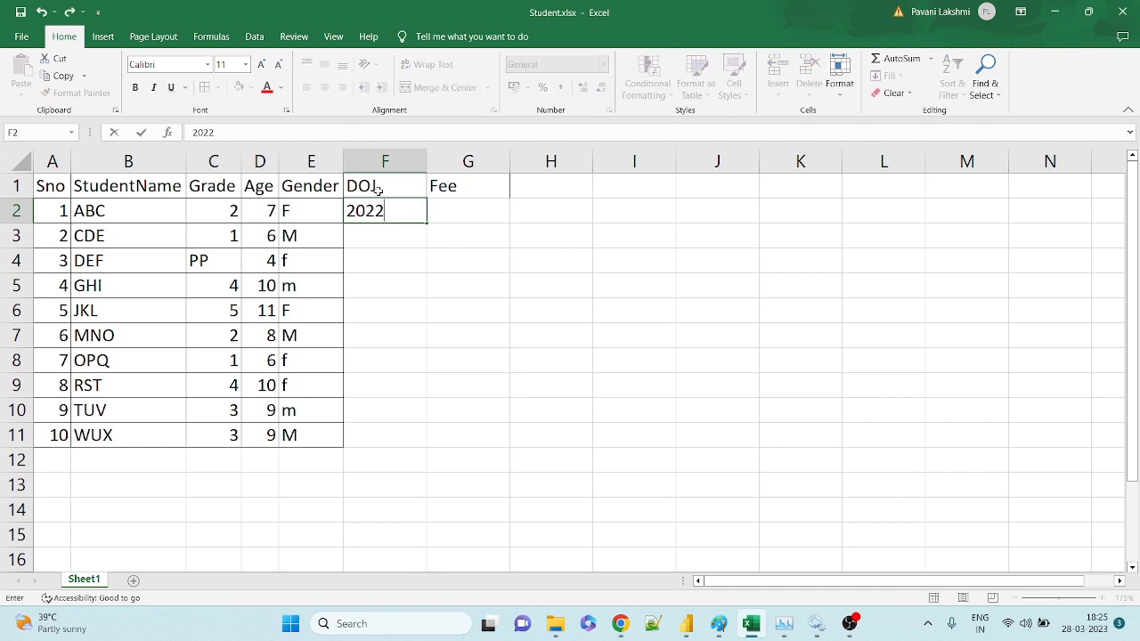
{"action": "type", "text": "-06-01"}
{"action": "key", "text": "Return"}
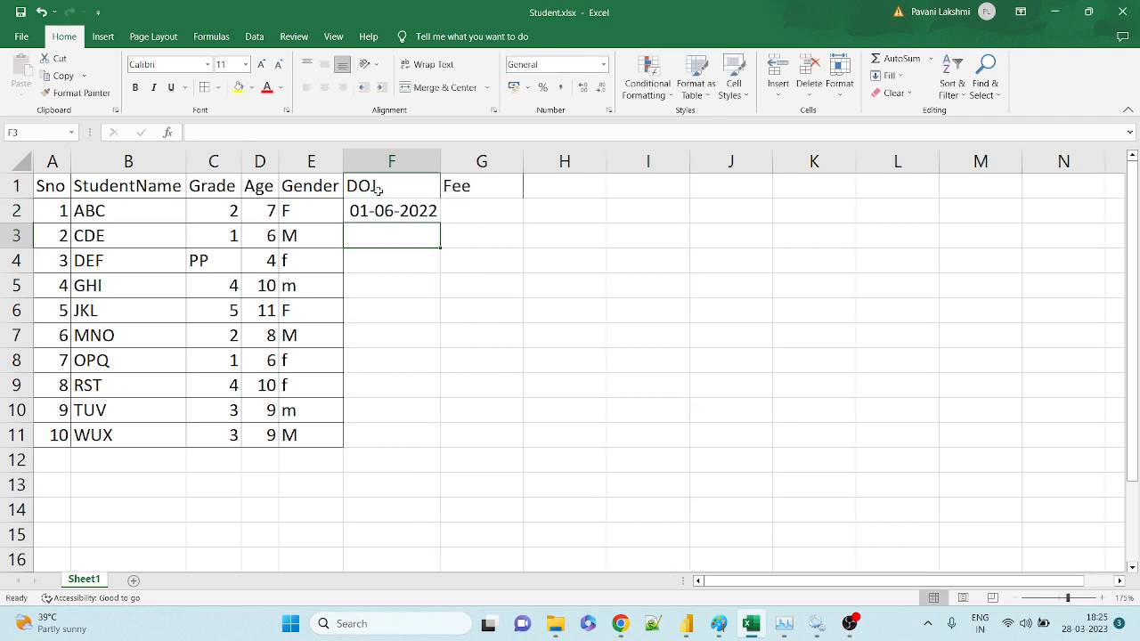
Copy the DOJ from cell F2 to F3 and change the date in F3 to 03-06-2022
{"action": "key", "text": "Up"}
{"action": "key", "text": "ctrl+c"}
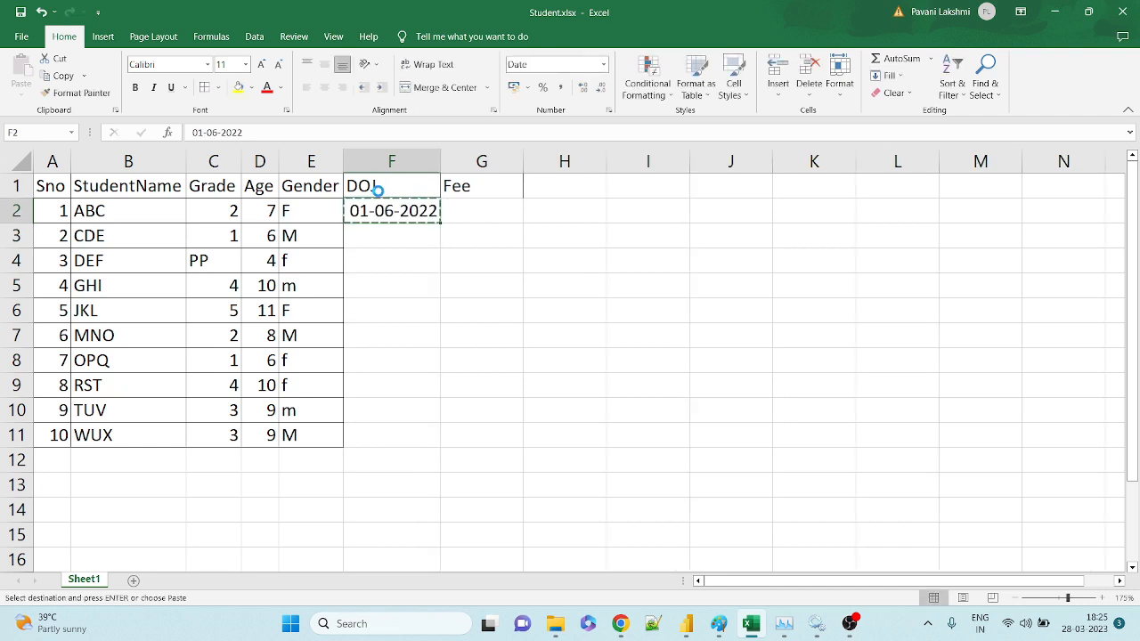
{"action": "key", "text": "Down"}
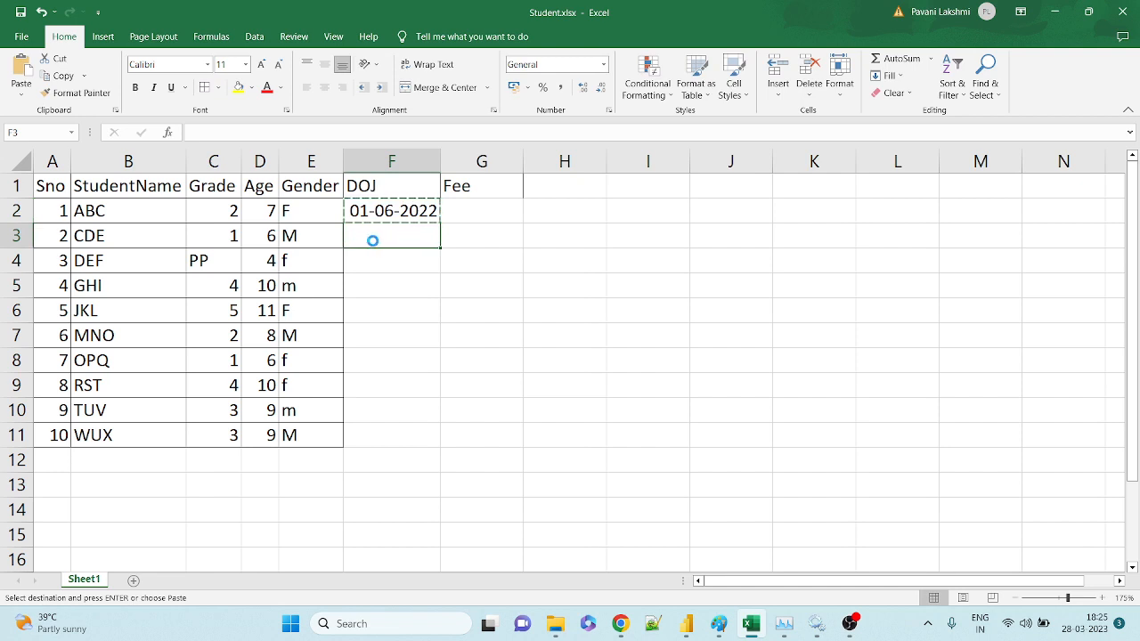
{"action": "key", "text": "ctrl+v"}
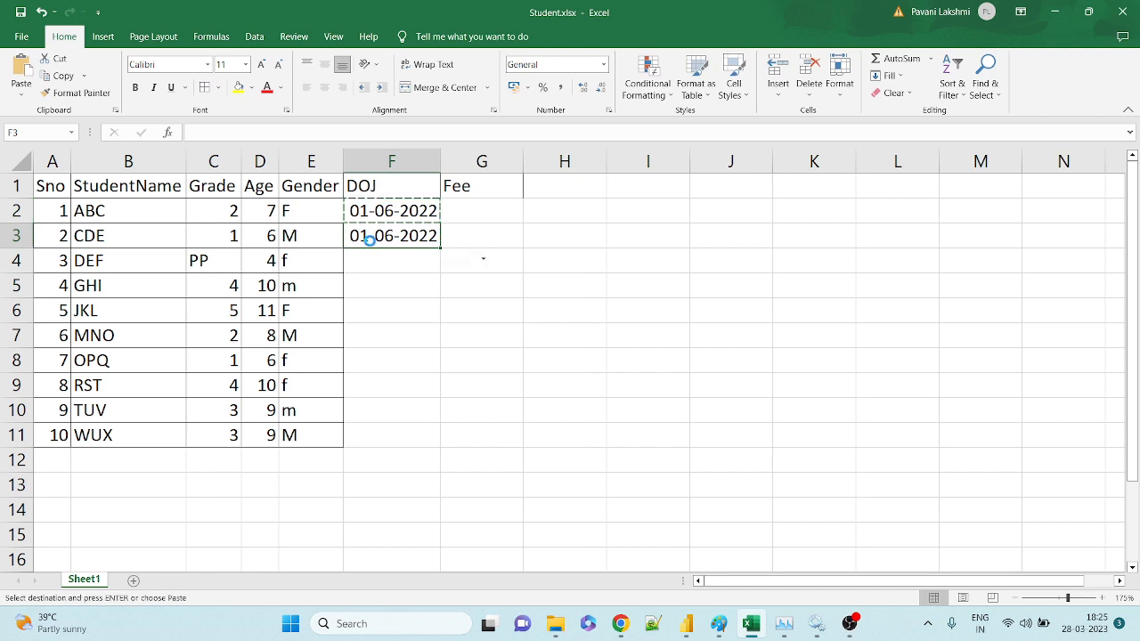
{"action": "double_click", "coordinate": [369, 238]}
{"action": "key", "text": "BackSpace"}
{"action": "type", "text": "3"}
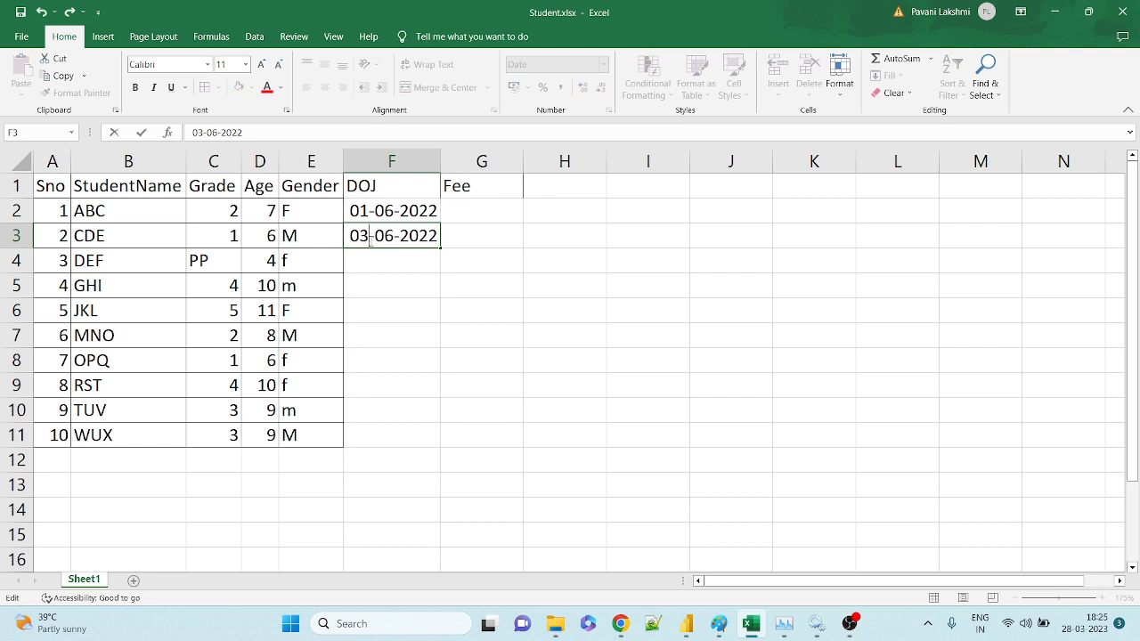
{"action": "key", "text": "Return"}
Extend the two DOJ dates in F2:F3 as a series down to cell F11
{"action": "left_click", "coordinate": [376, 237]}
{"action": "left_click", "coordinate": [393, 219]}
{"action": "mouse_move", "coordinate": [393, 217]}
{"action": "left_mouse_down"}
{"action": "mouse_move", "coordinate": [451, 384]}
{"action": "mouse_move", "coordinate": [419, 443]}
{"action": "left_mouse_up"}
{"action": "left_click", "coordinate": [419, 444]}
Enter the fees 5000, 4000 and 3000 for students ABC, CDE and DEF in G2:G4
{"action": "left_click", "coordinate": [463, 212]}
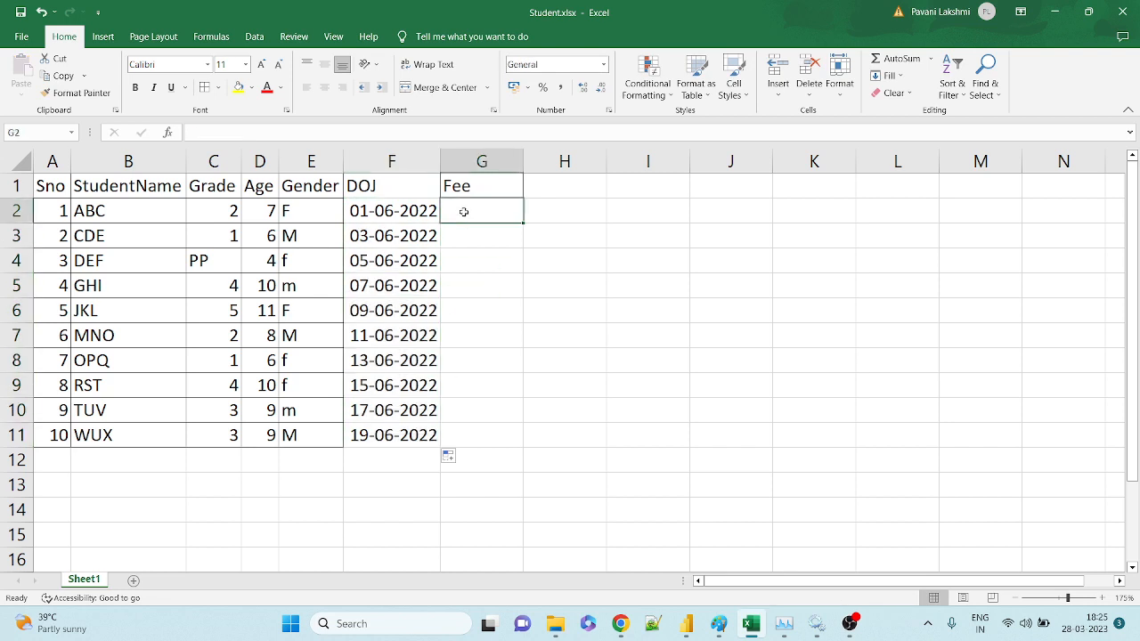
{"action": "type", "text": "5000"}
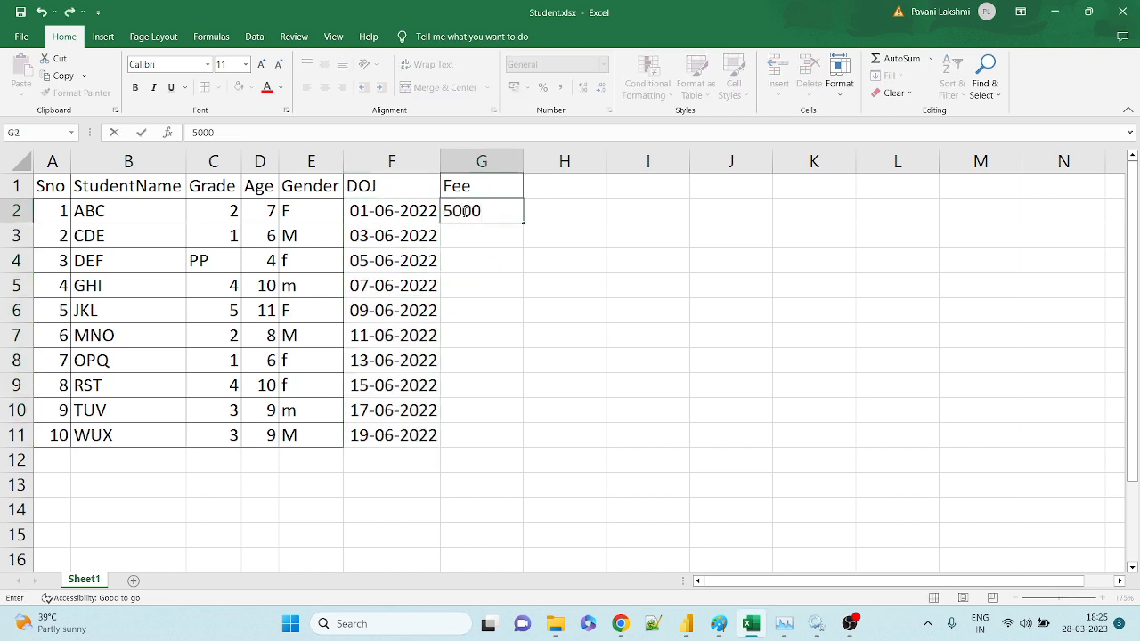
{"action": "key", "text": "Return"}
{"action": "type", "text": "6"}
{"action": "key", "text": "BackSpace"}
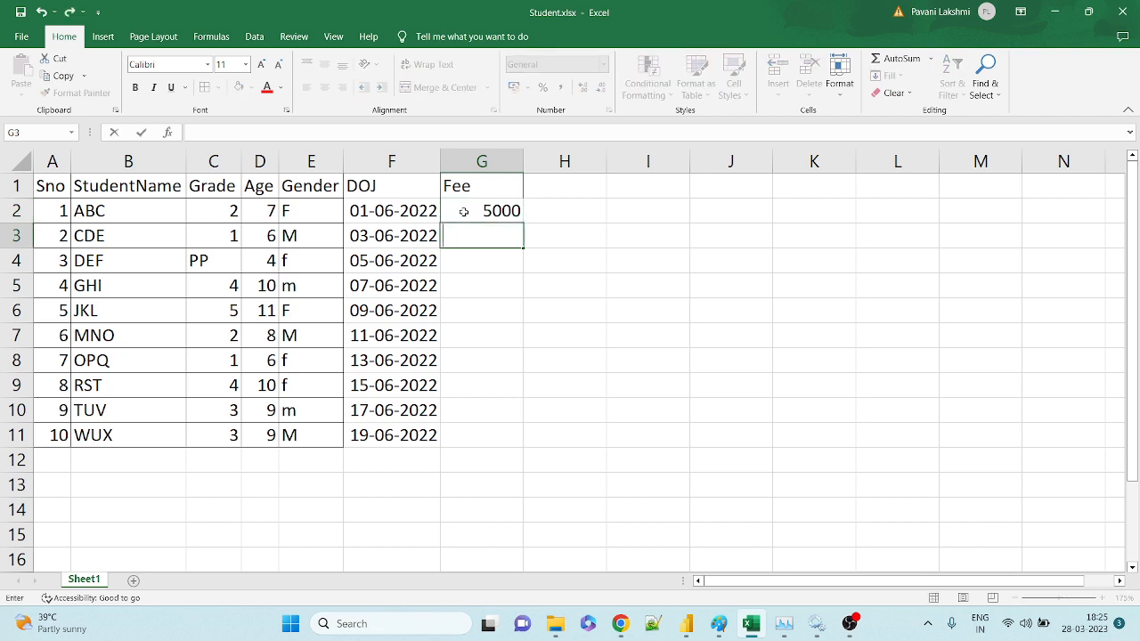
{"action": "type", "text": "4000"}
{"action": "key", "text": "Return"}
{"action": "type", "text": "3000"}
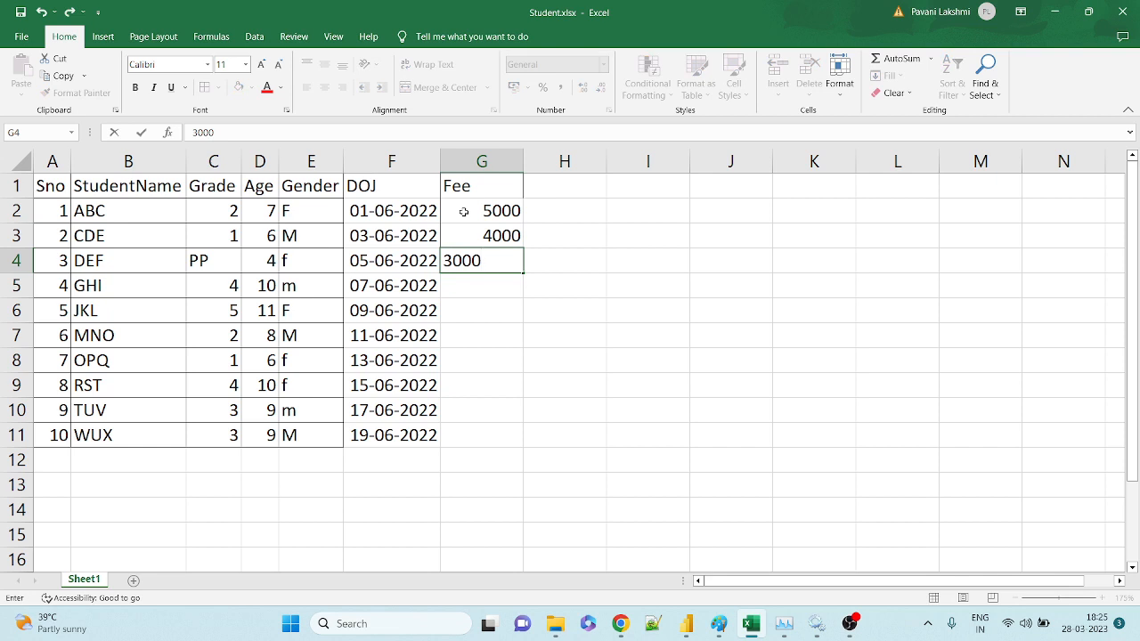
{"action": "key", "text": "Return"}
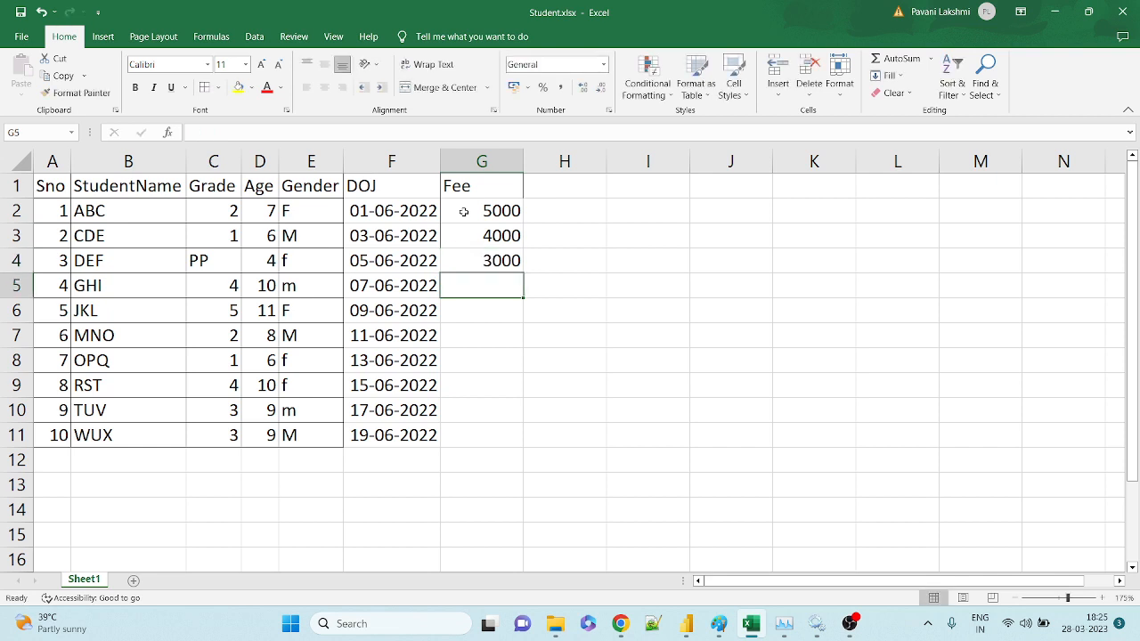
Enter the fees 7000, 8000, 5000 and 4000 for students GHI, JKL, MNO and OPQ in G5:G8
{"action": "type", "text": "7000"}
{"action": "key", "text": "Return"}
{"action": "type", "text": "8000"}
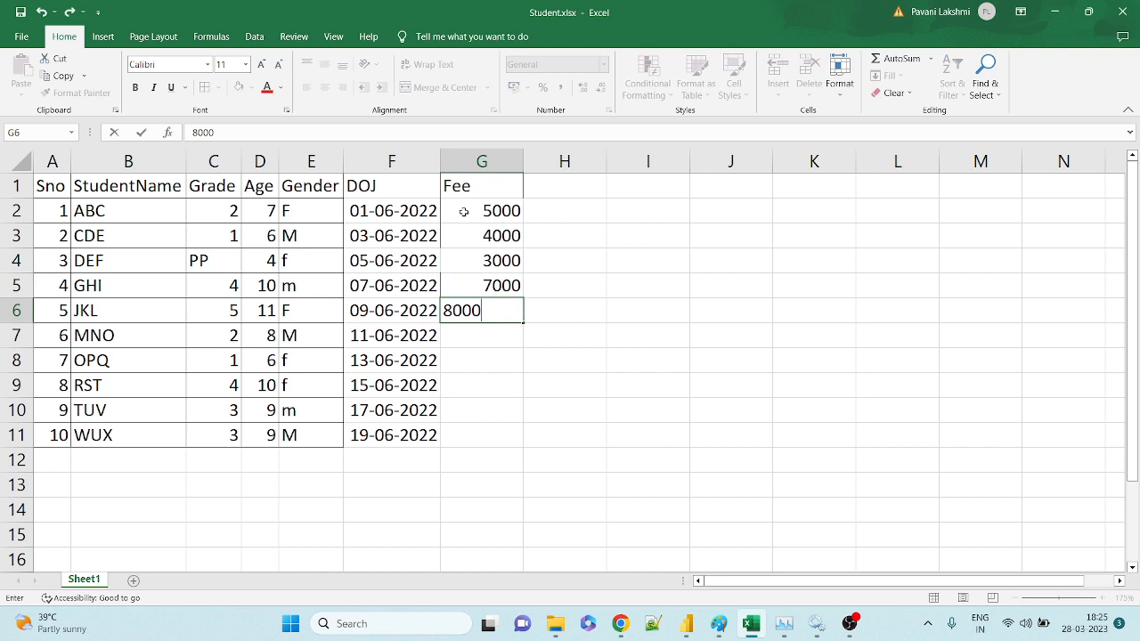
{"action": "key", "text": "Return"}
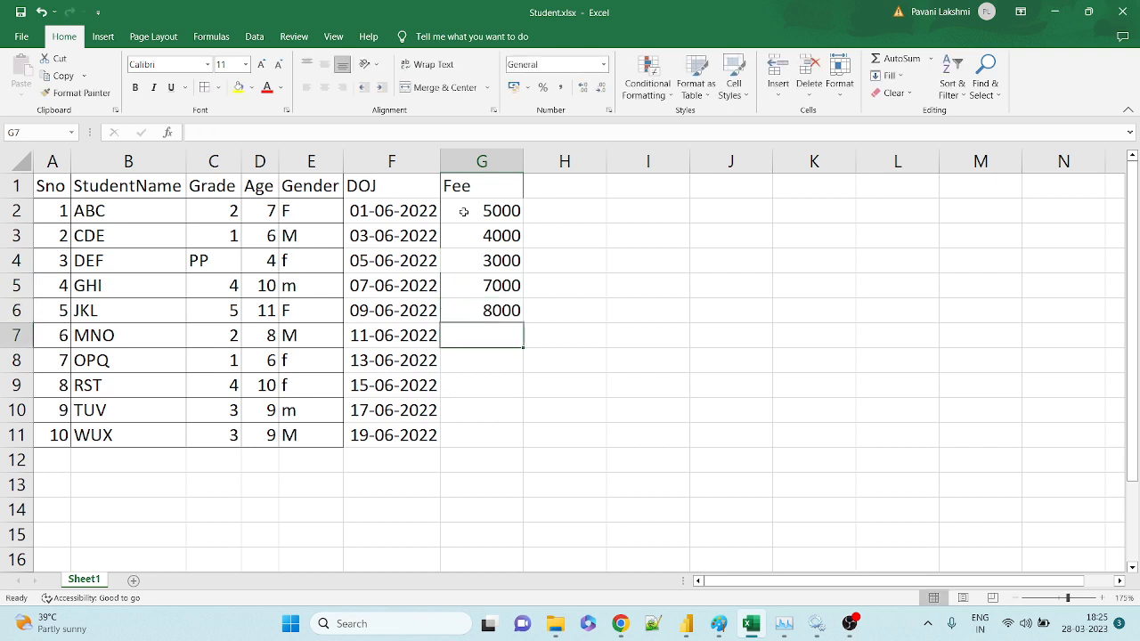
{"action": "type", "text": "5000"}
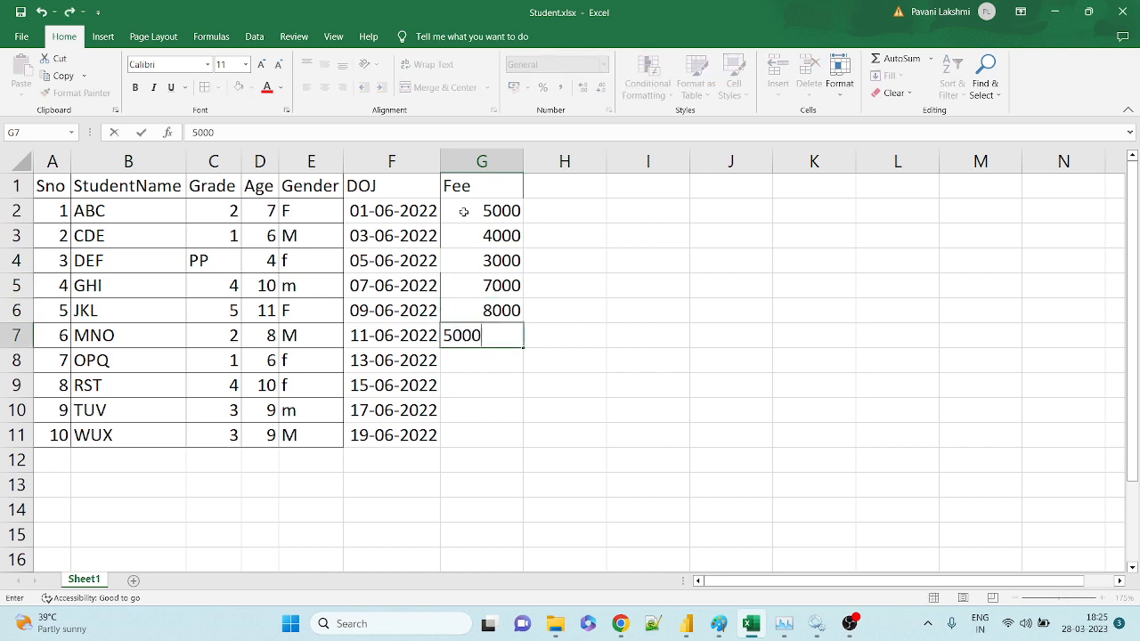
{"action": "key", "text": "Return"}
{"action": "type", "text": "4000"}
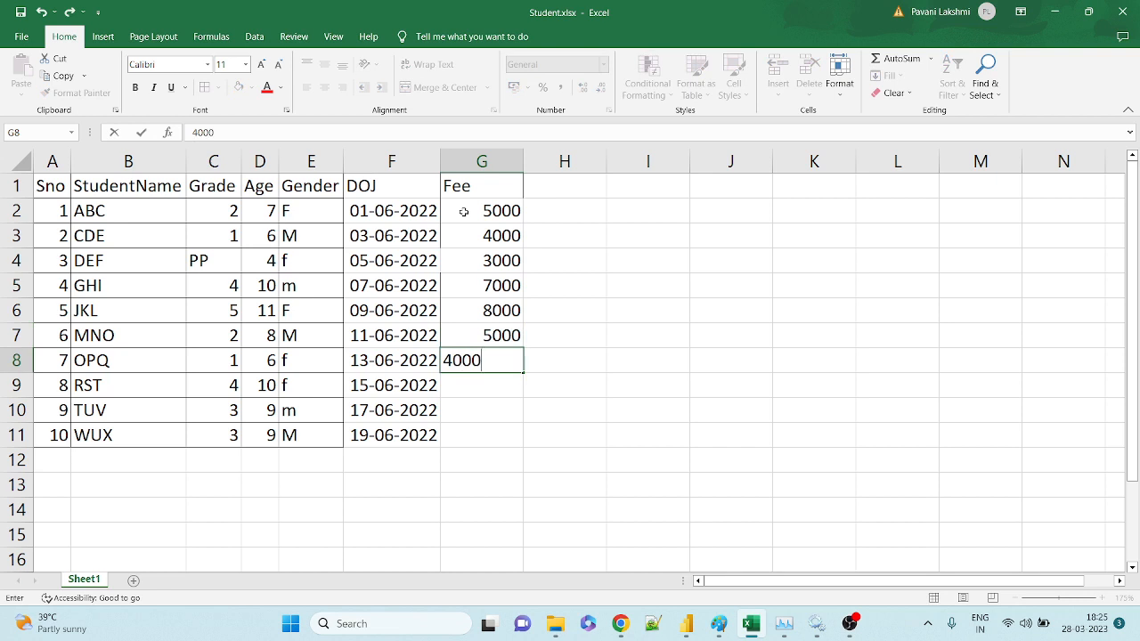
{"action": "key", "text": "Return"}
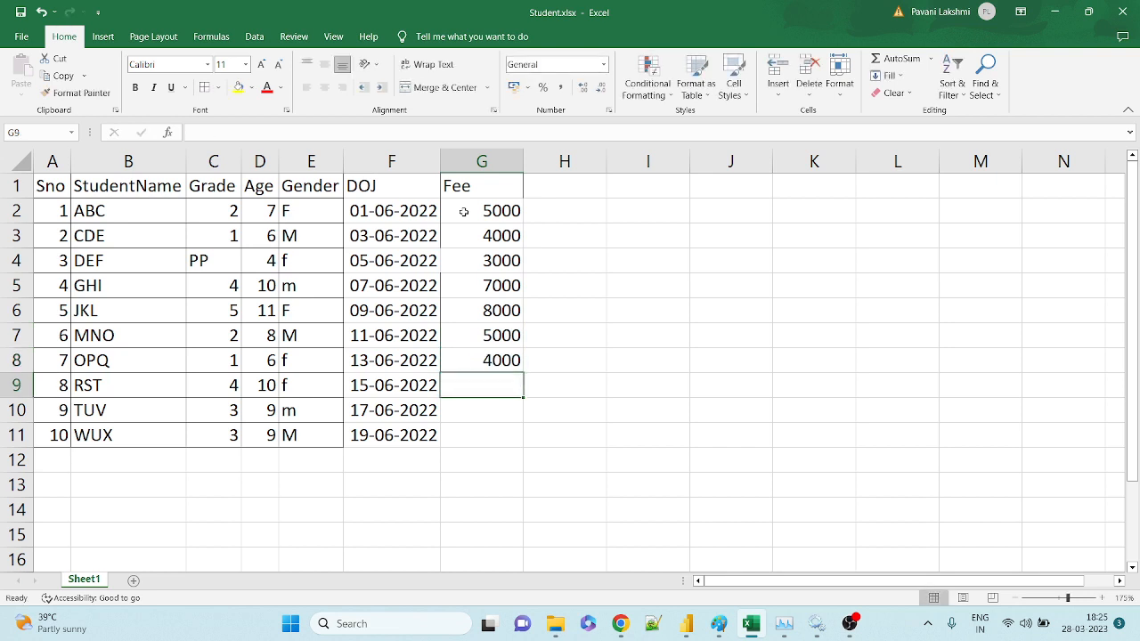
Enter the fees 7000 and 6000 in G9 and G10, and copy the 6000 into G11
{"action": "type", "text": "7000"}
{"action": "key", "text": "Return"}
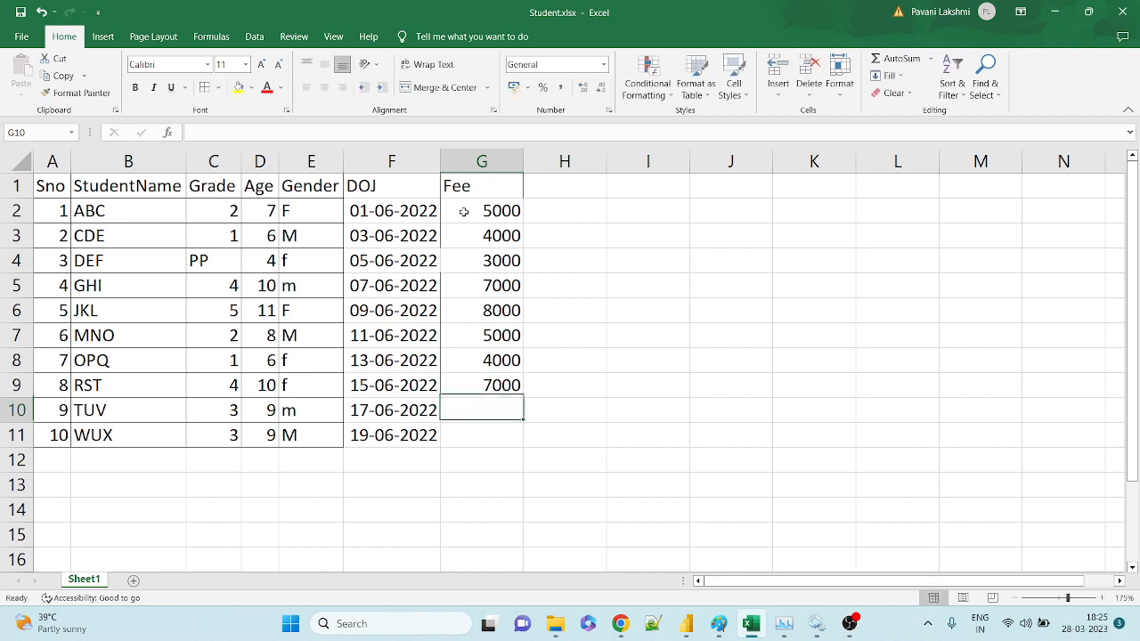
{"action": "type", "text": "6000"}
{"action": "key", "text": "Return"}
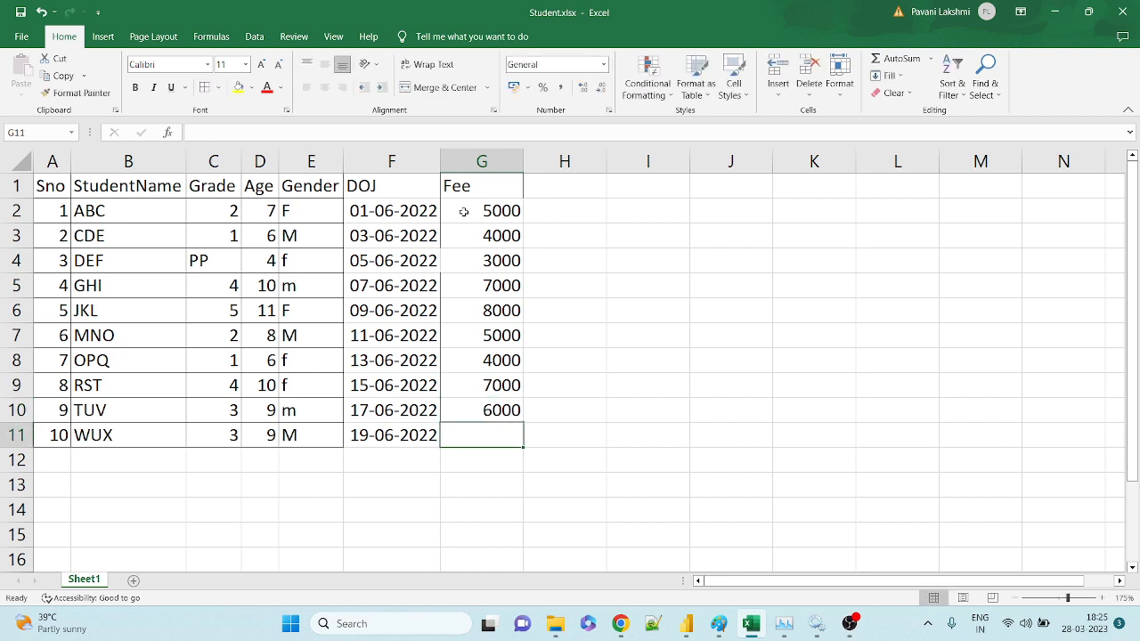
{"action": "key", "text": "Up"}
{"action": "key", "text": "ctrl+c"}
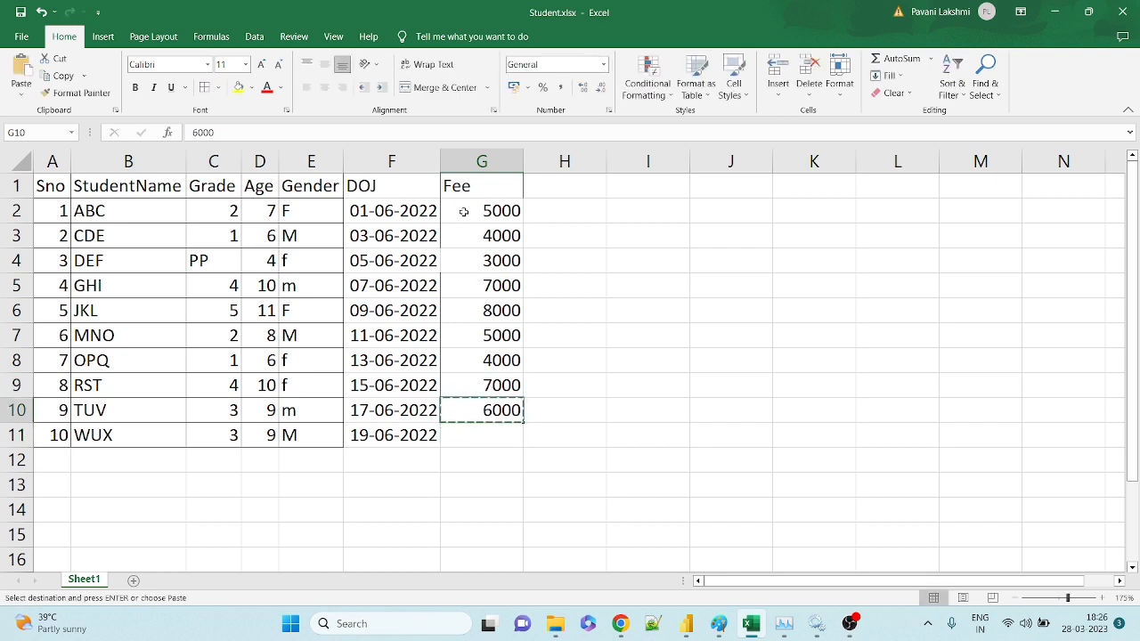
{"action": "key", "text": "Down"}
{"action": "key", "text": "ctrl+v"}
Apply borders to all cells of the student table A1:G11
{"action": "key", "text": "ctrl+shift+Up"}
{"action": "key", "text": "ctrl+shift+Left"}
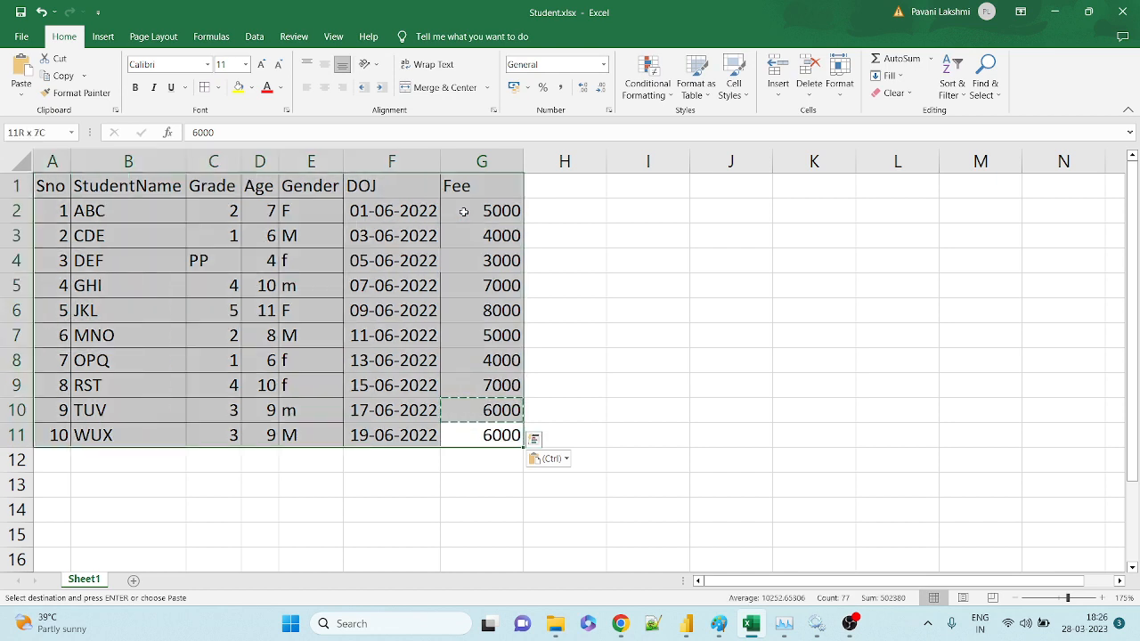
{"action": "key", "text": "Escape"}
{"action": "left_click", "coordinate": [413, 230]}
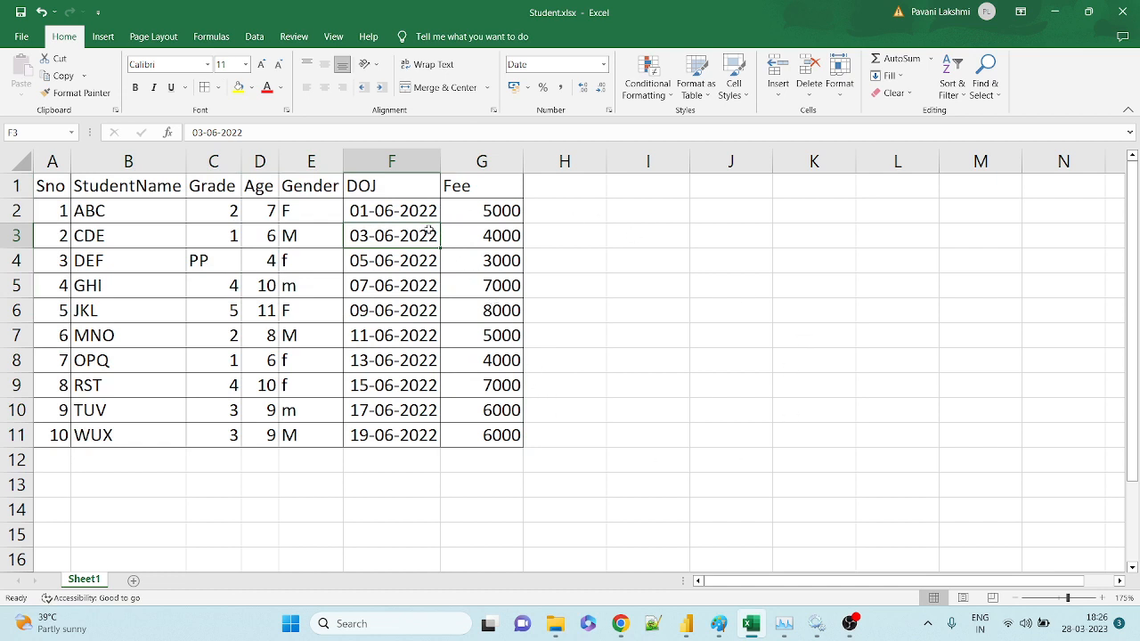
{"action": "left_click_drag", "start_coordinate": [402, 183], "coordinate": [464, 432]}
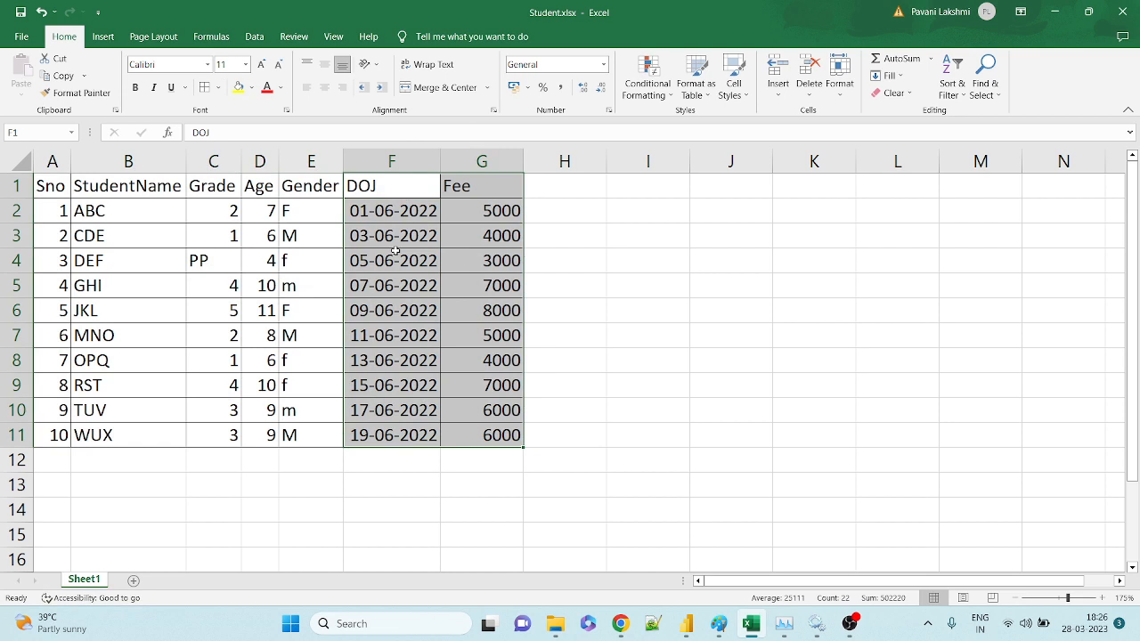
{"action": "left_click", "coordinate": [377, 187]}
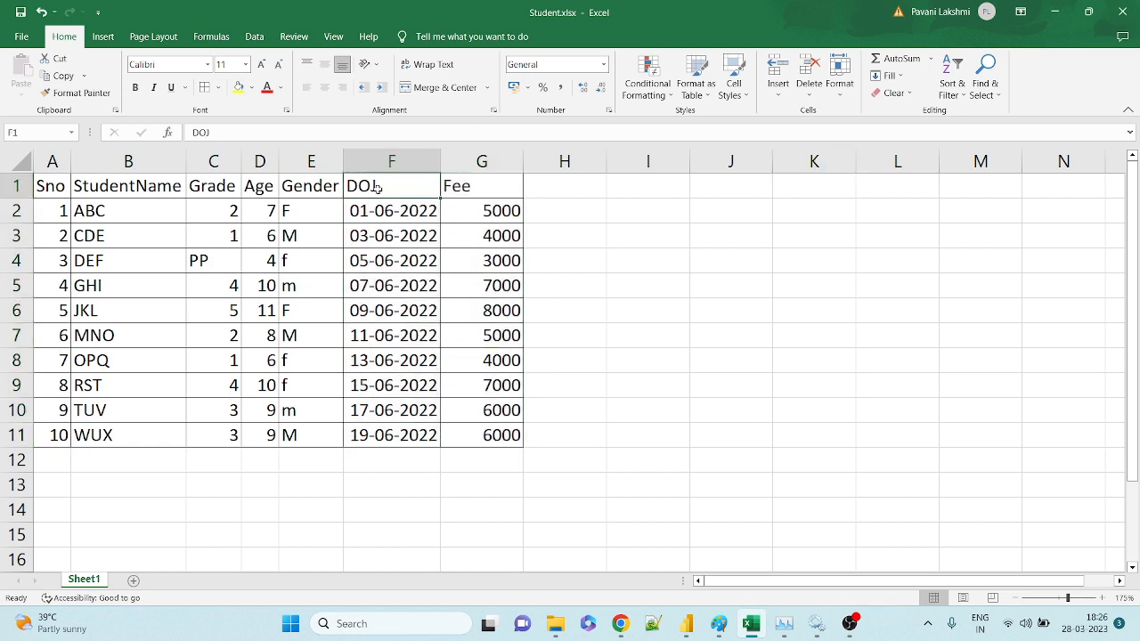
{"action": "left_click_drag", "start_coordinate": [377, 187], "coordinate": [501, 435]}
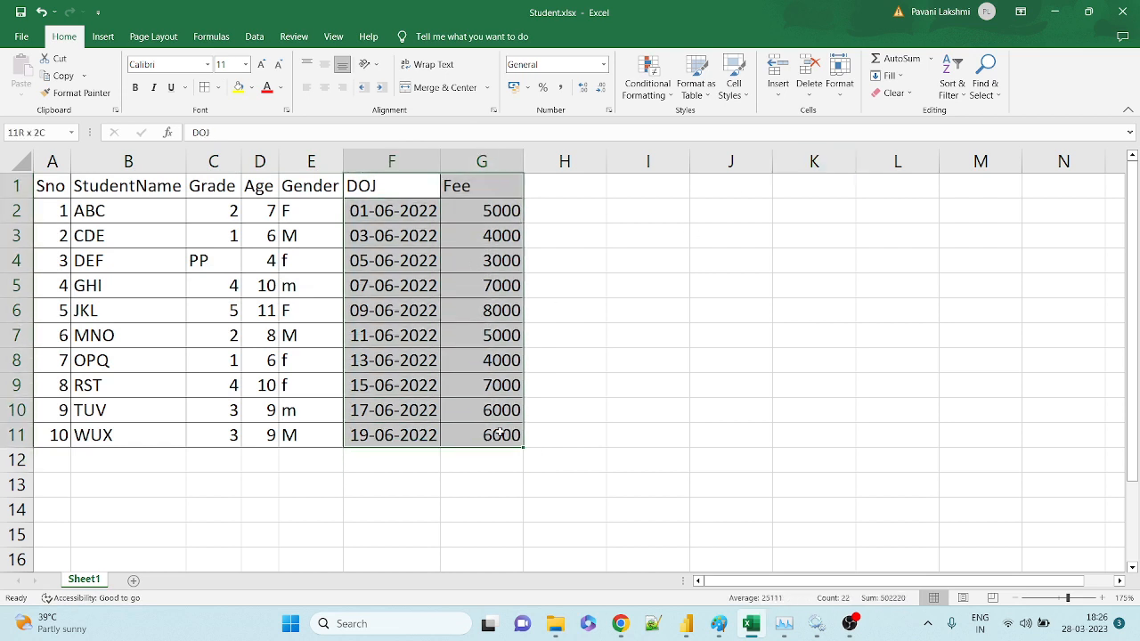
{"action": "left_click_drag", "start_coordinate": [306, 435], "coordinate": [54, 237]}
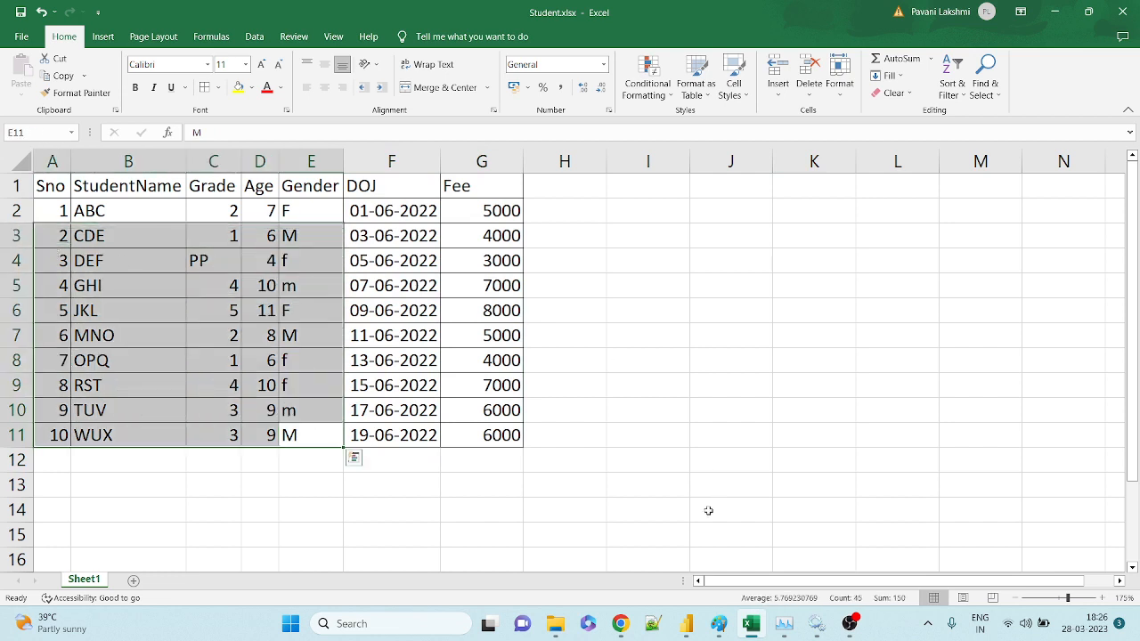
Switch to Power Query Editor and refresh the preview of the Sheet1 query to bring in the DOJ and Fee columns
{"action": "mouse_move", "coordinate": [686, 624]}
{"action": "left_click", "coordinate": [770, 562]}
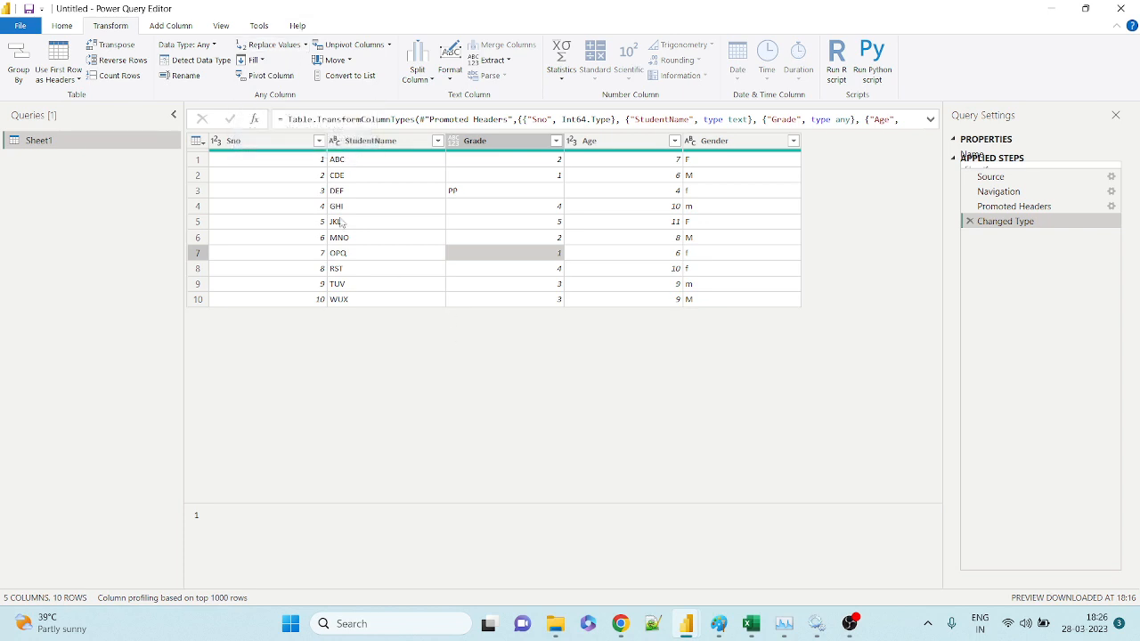
{"action": "left_click", "coordinate": [63, 28]}
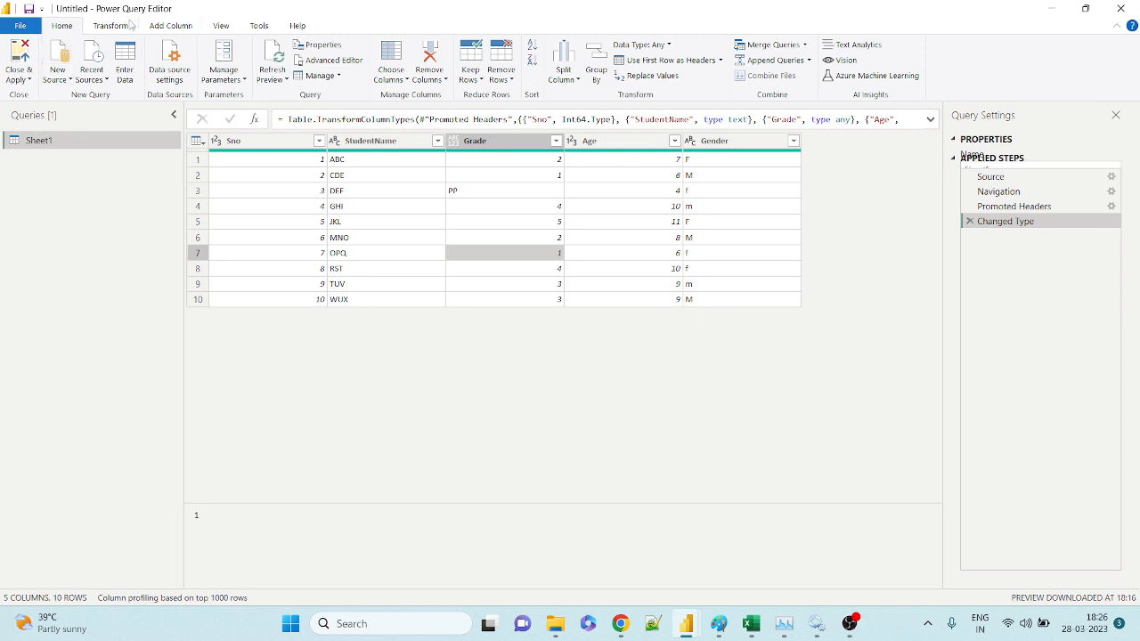
{"action": "left_click", "coordinate": [285, 80]}
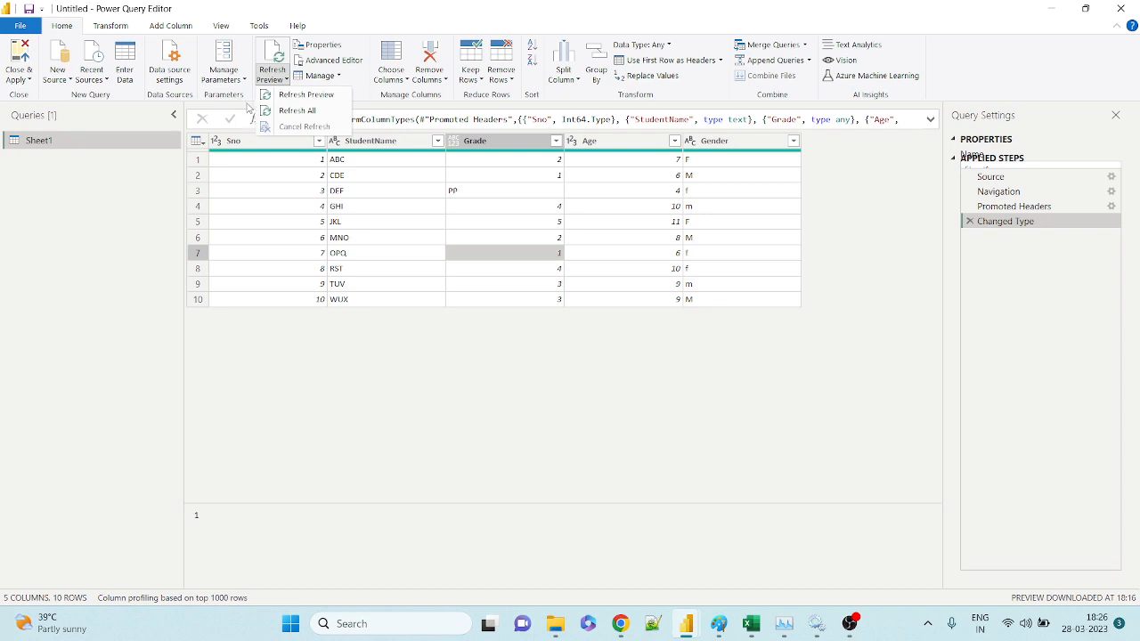
{"action": "left_click", "coordinate": [308, 95]}
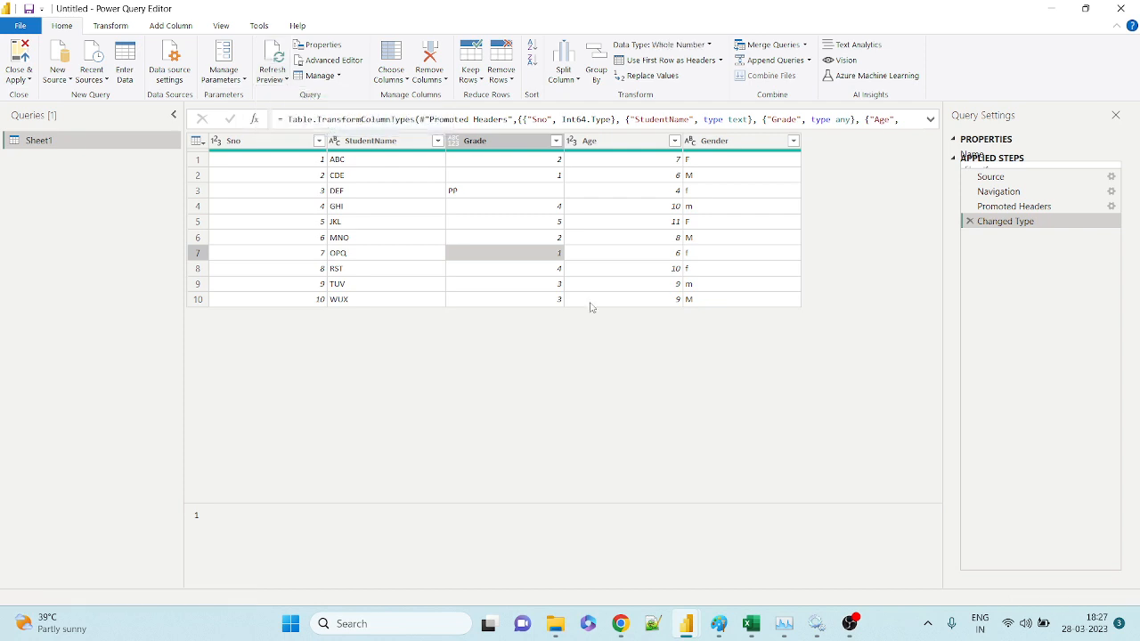
{"action": "left_click_drag", "start_coordinate": [818, 579], "coordinate": [901, 579]}
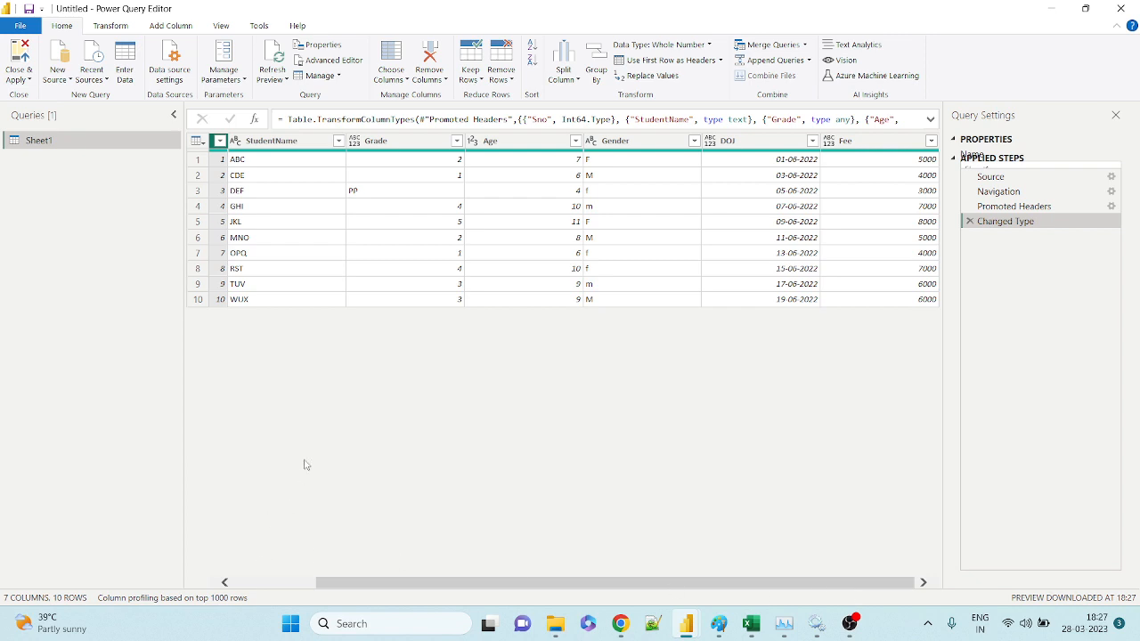
Close and apply the query changes, and switch to the Power BI Desktop report window
{"action": "left_click", "coordinate": [15, 65]}
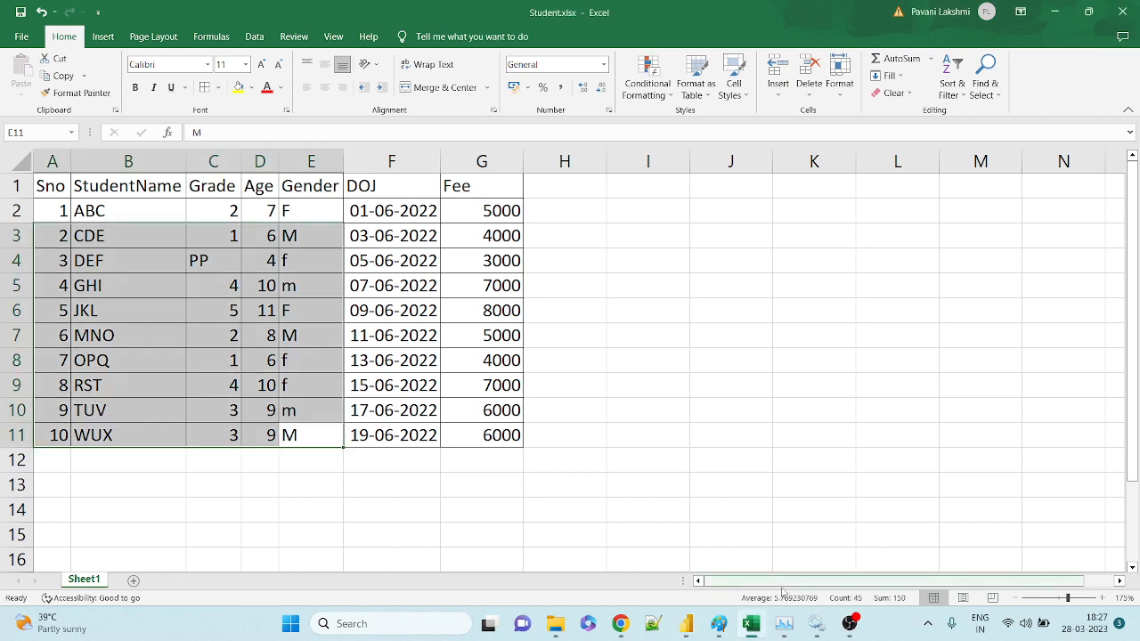
{"action": "left_click", "coordinate": [683, 631]}
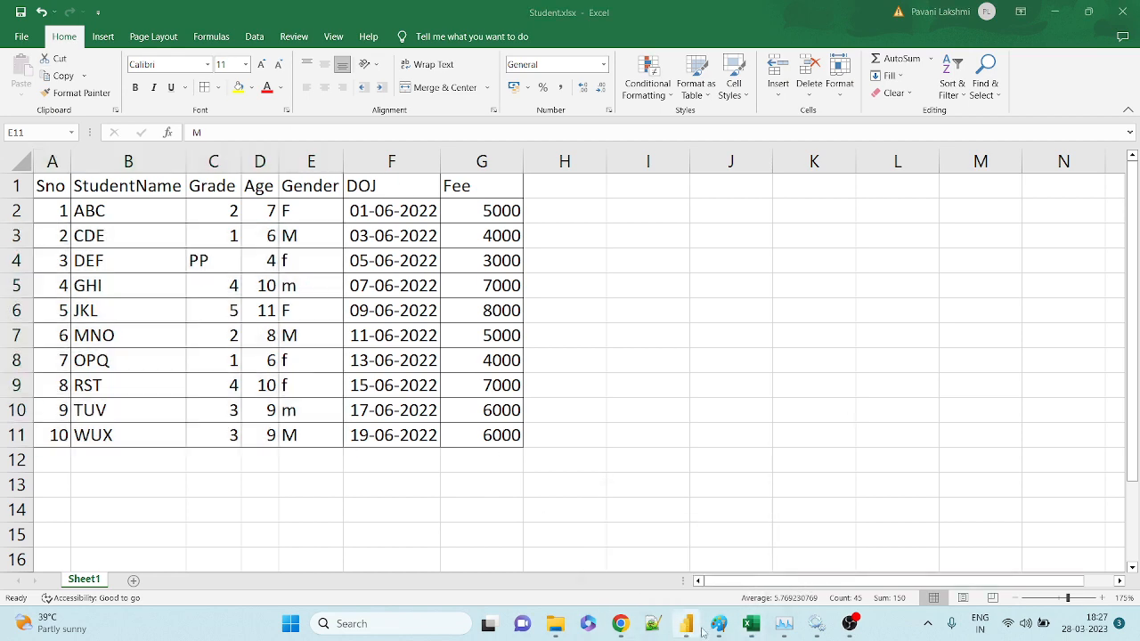
{"action": "left_click", "coordinate": [684, 629]}
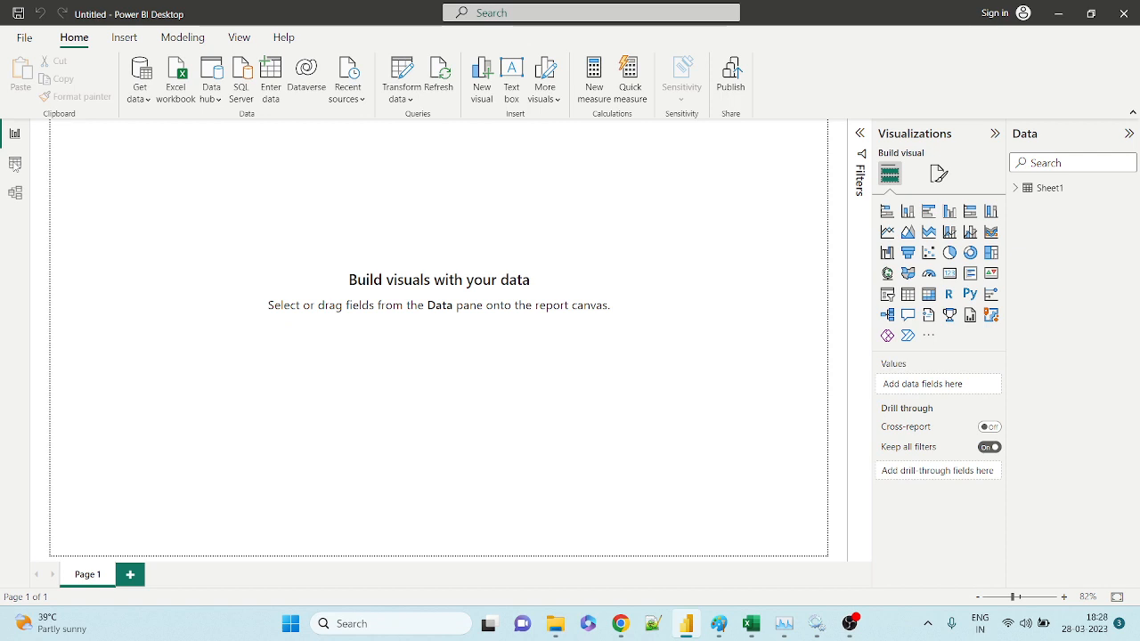
Examine the columns of Sheet1 in the data view and the model view
{"action": "left_click", "coordinate": [14, 165]}
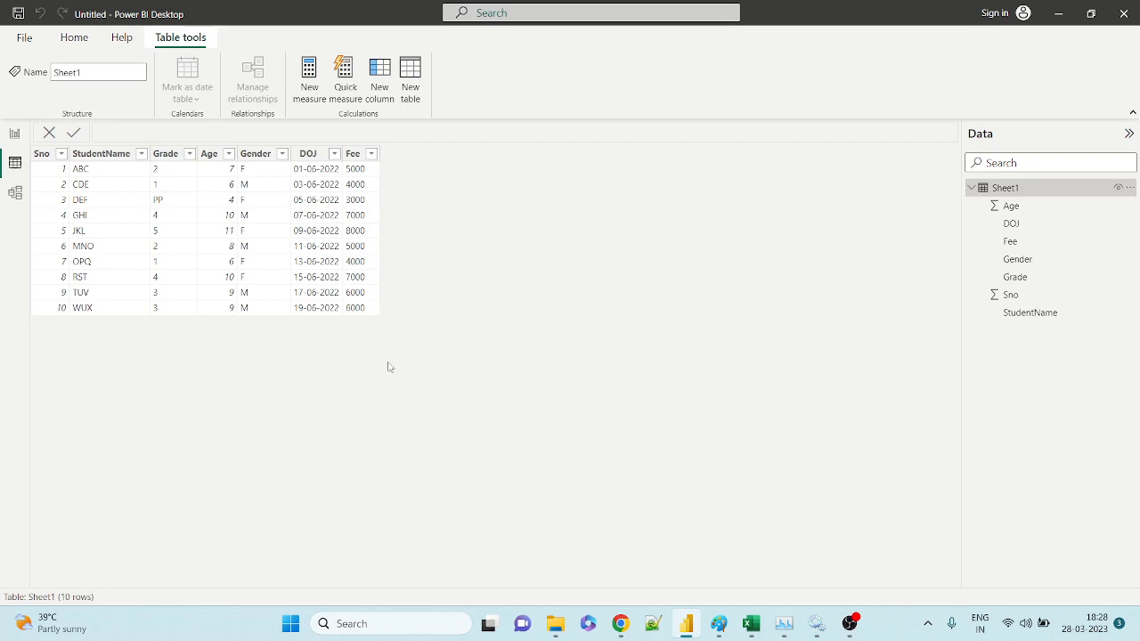
{"action": "left_click", "coordinate": [15, 193]}
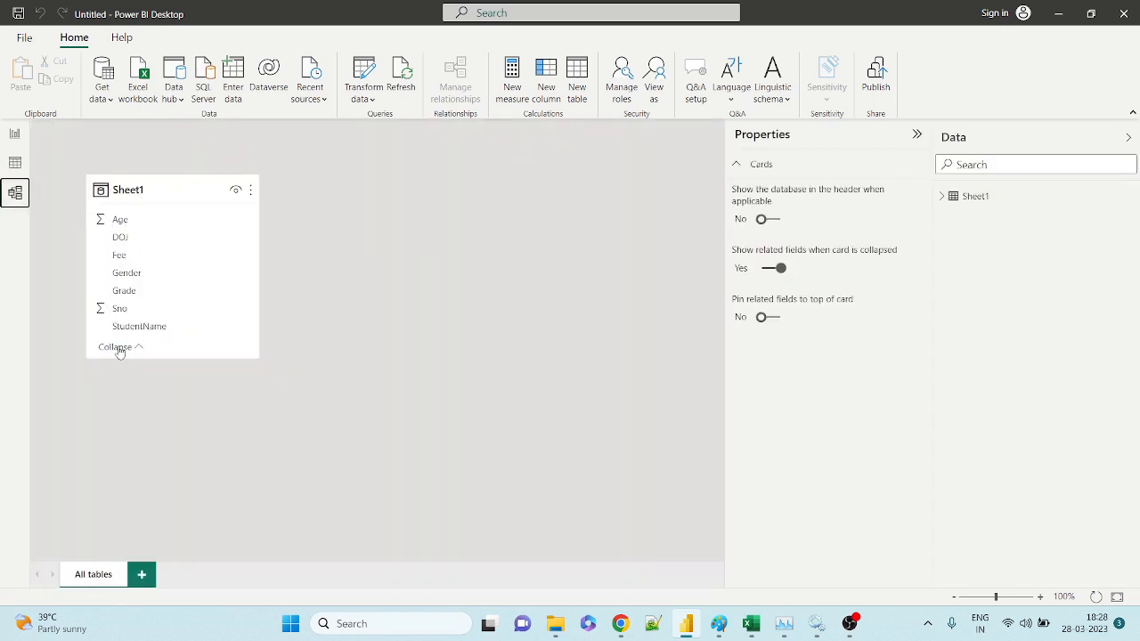
In the report view, add a table visual with the StudentName and Fee fields of Sheet1, and enlarge it
{"action": "left_click", "coordinate": [14, 135]}
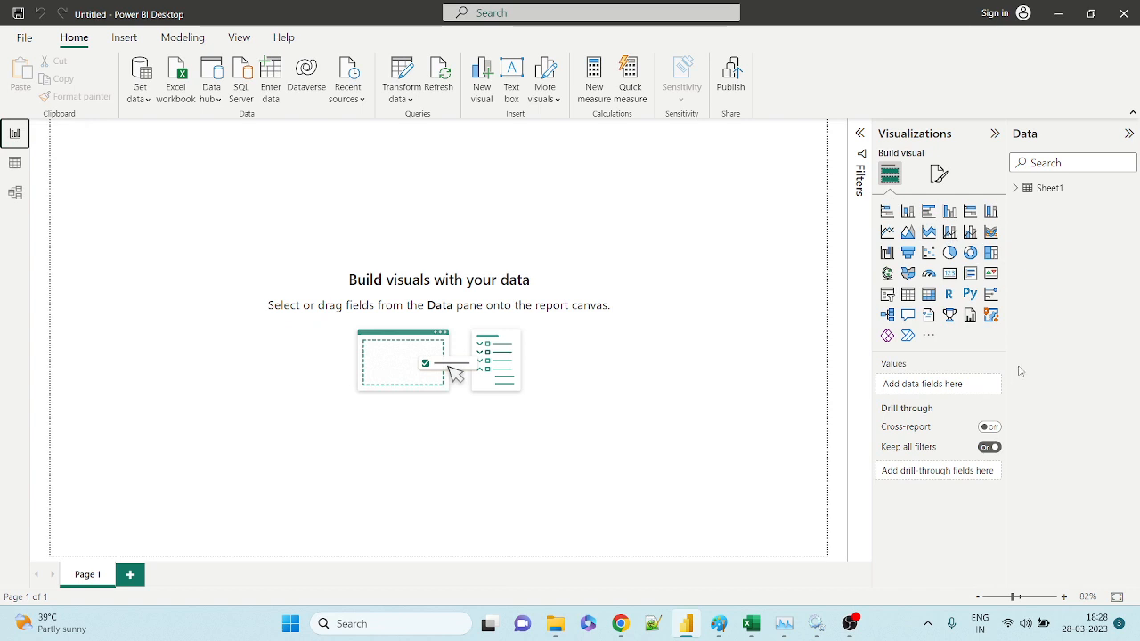
{"action": "left_click", "coordinate": [909, 301]}
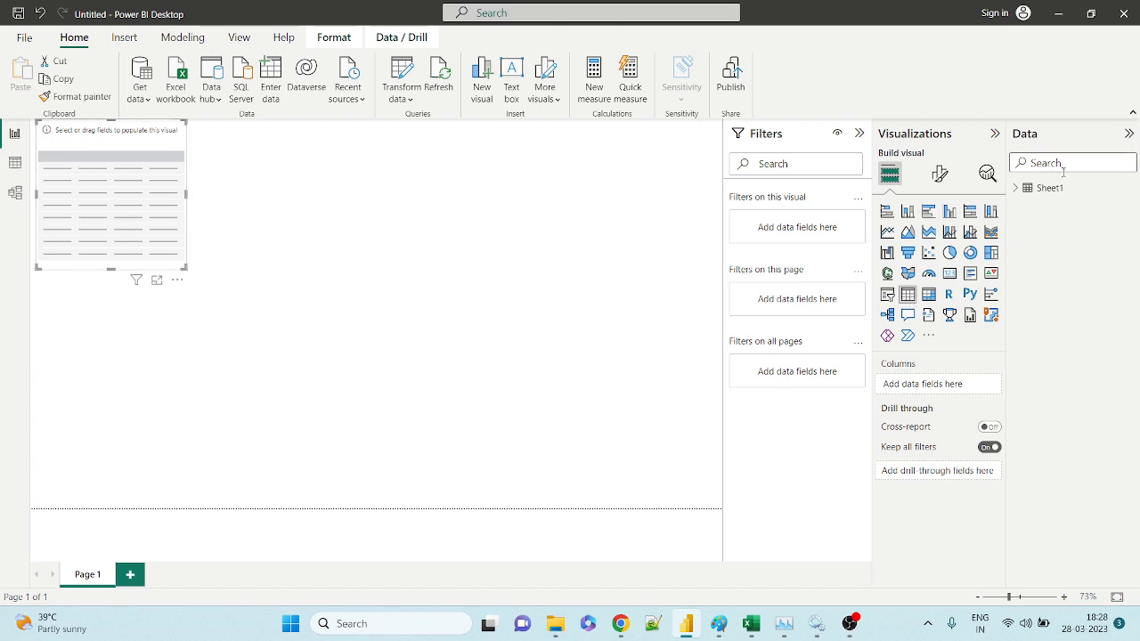
{"action": "left_click", "coordinate": [1016, 188]}
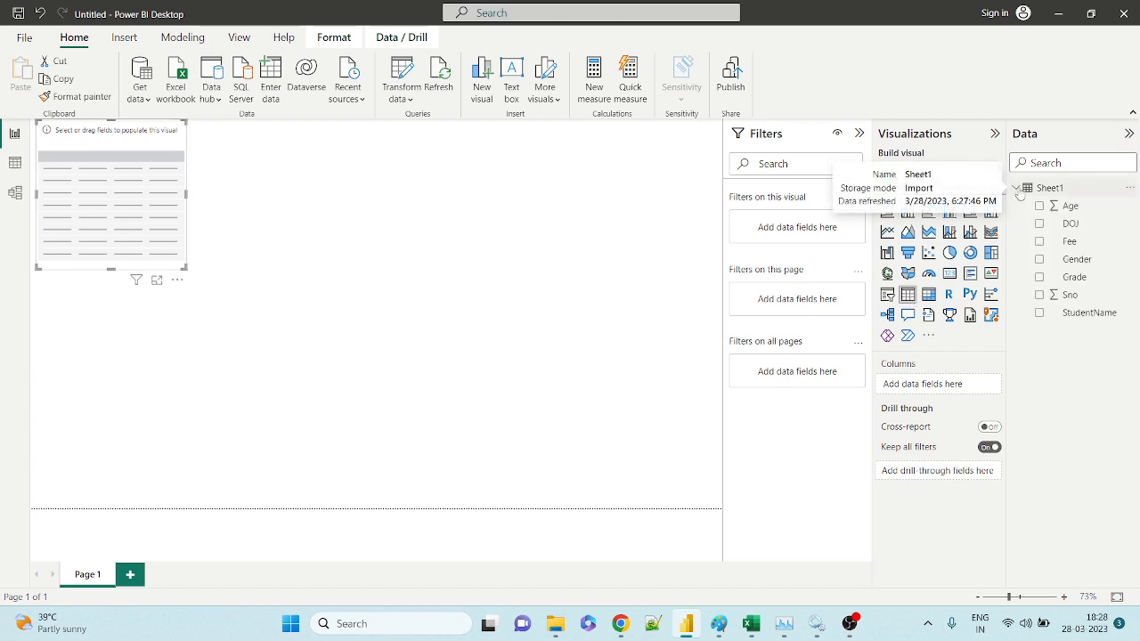
{"action": "left_click", "coordinate": [1040, 317]}
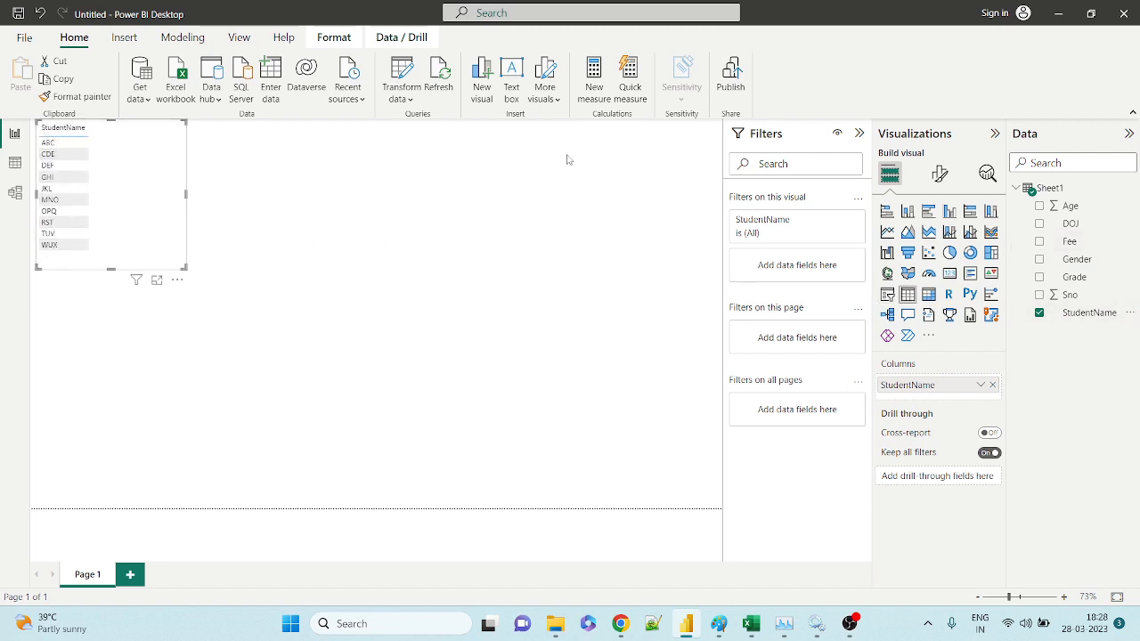
{"action": "left_click", "coordinate": [1040, 243]}
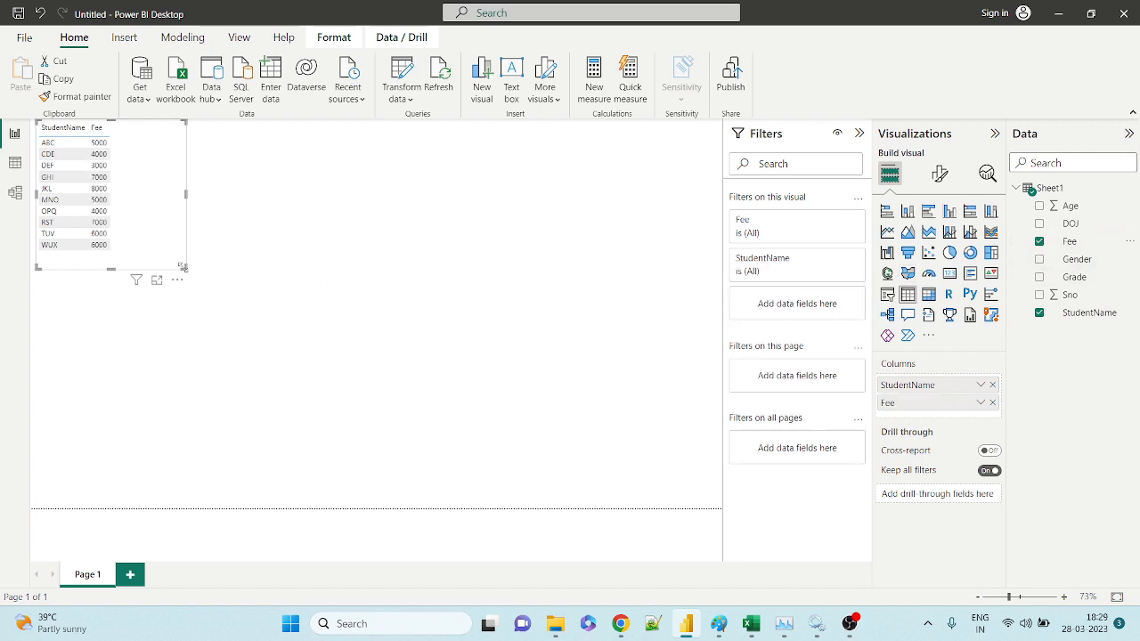
{"action": "left_click_drag", "start_coordinate": [182, 266], "coordinate": [247, 386]}
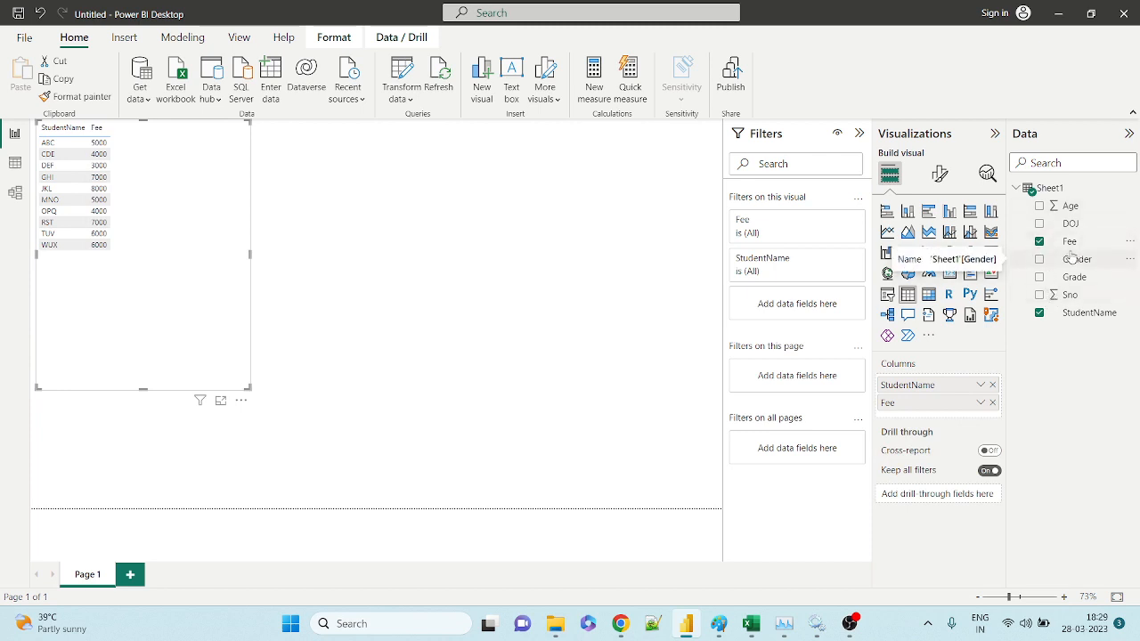
Switch to the Student.xlsx workbook in Excel, examine the Fee values in G2:G11, and return to Power BI Desktop
{"action": "left_click", "coordinate": [751, 623]}
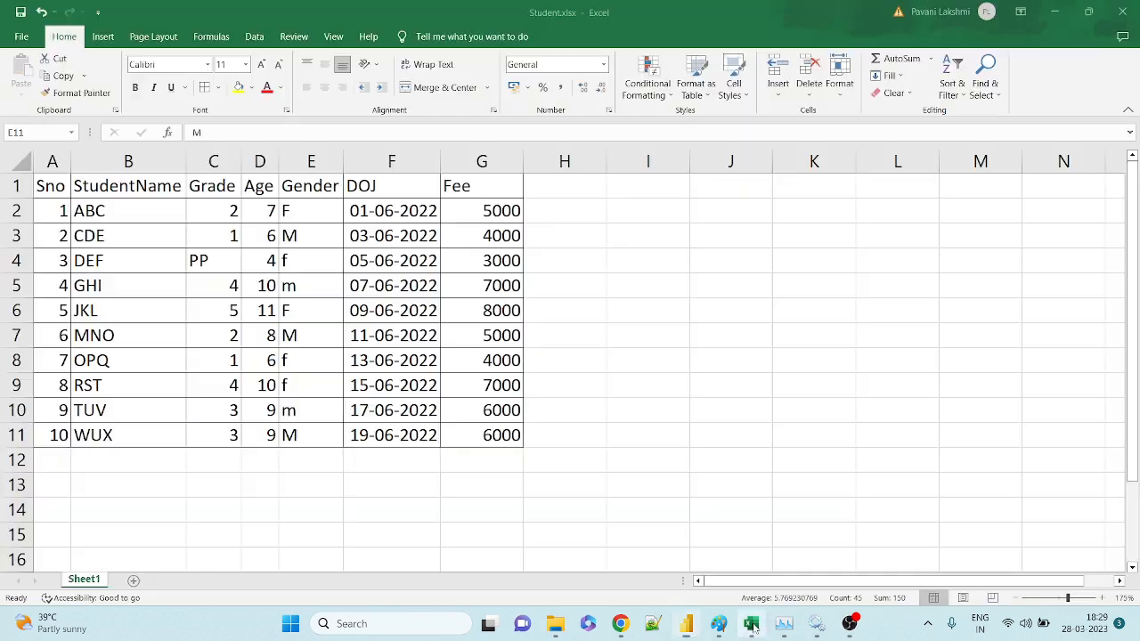
{"action": "left_click_drag", "start_coordinate": [473, 220], "coordinate": [450, 433]}
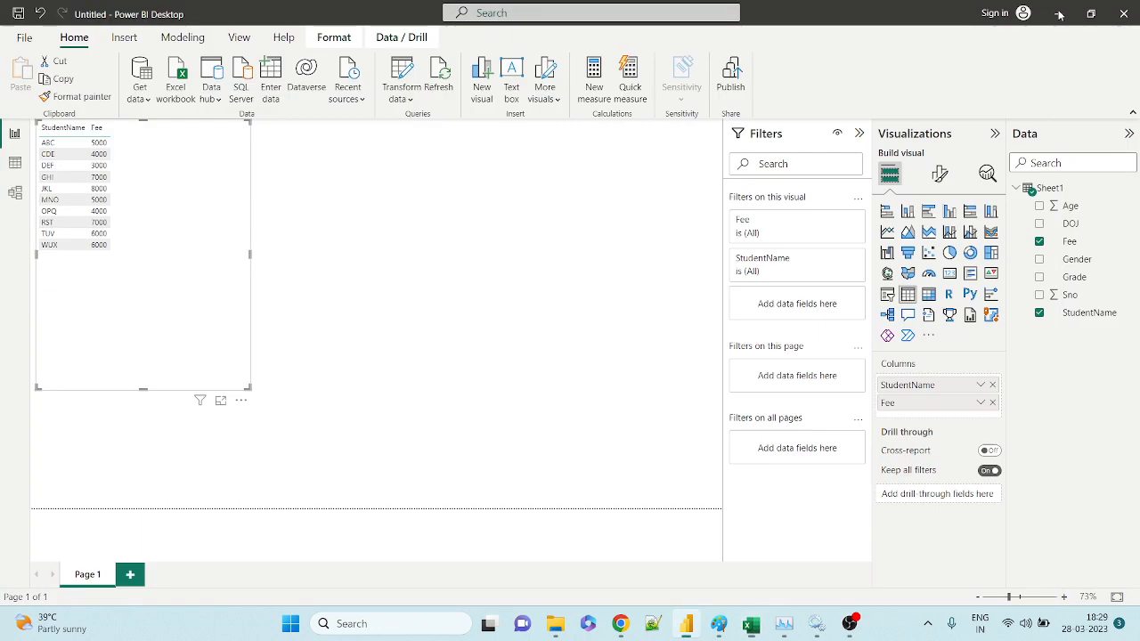
{"action": "left_click", "coordinate": [1055, 12]}
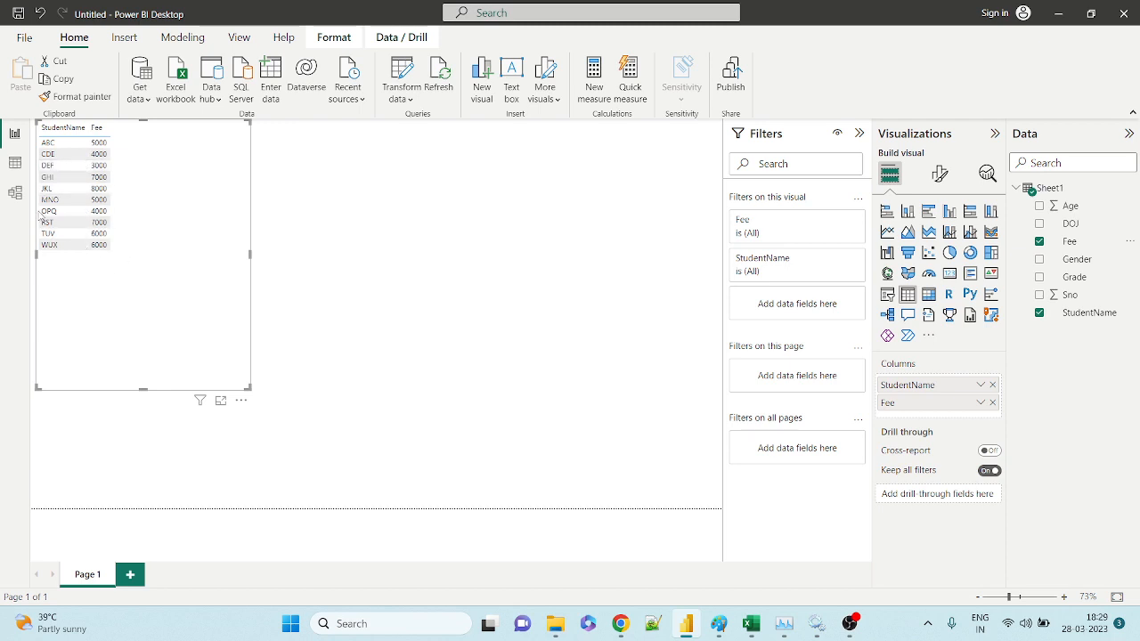
Open the Sheet1 query in Power Query Editor and set the DOJ column's data type to Date
{"action": "left_click", "coordinate": [414, 100]}
{"action": "left_click", "coordinate": [418, 127]}
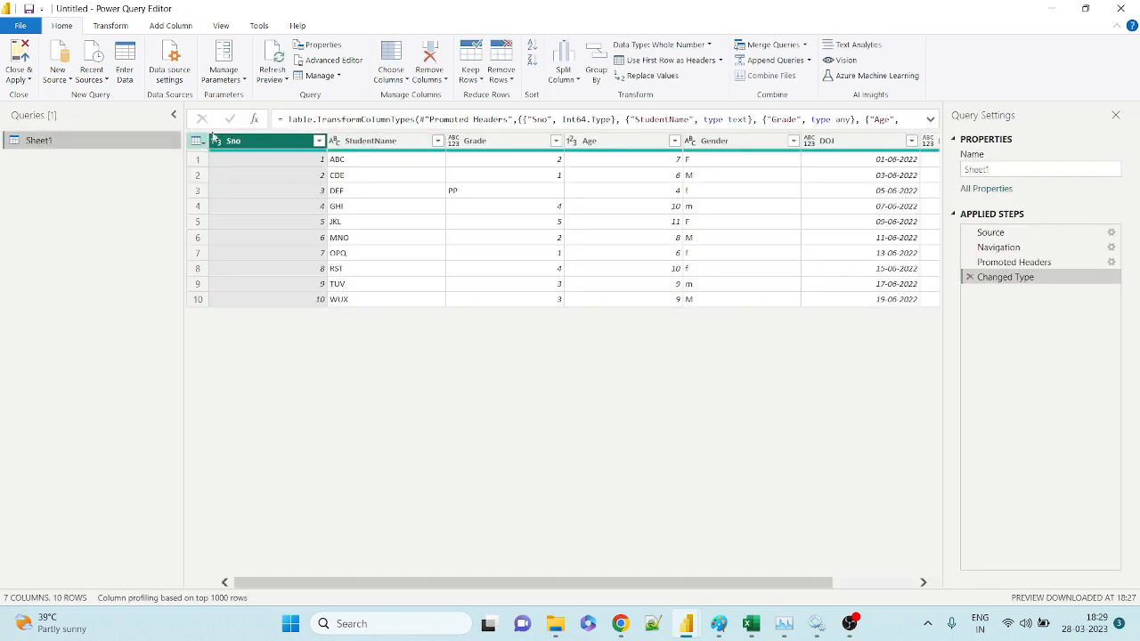
{"action": "left_click", "coordinate": [922, 583]}
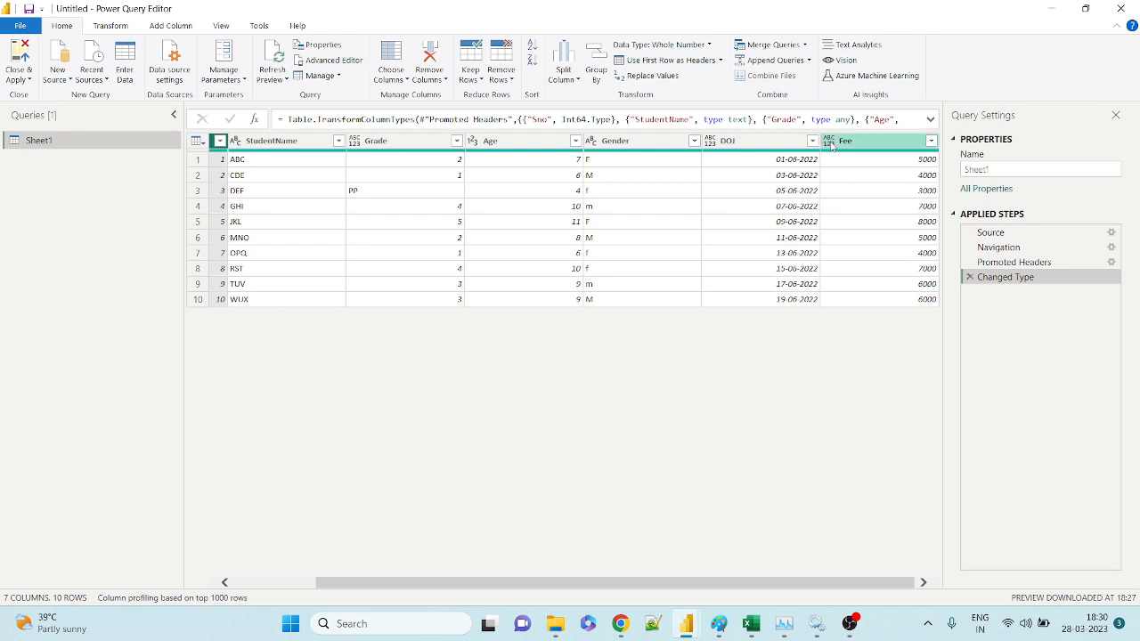
{"action": "left_click", "coordinate": [710, 142]}
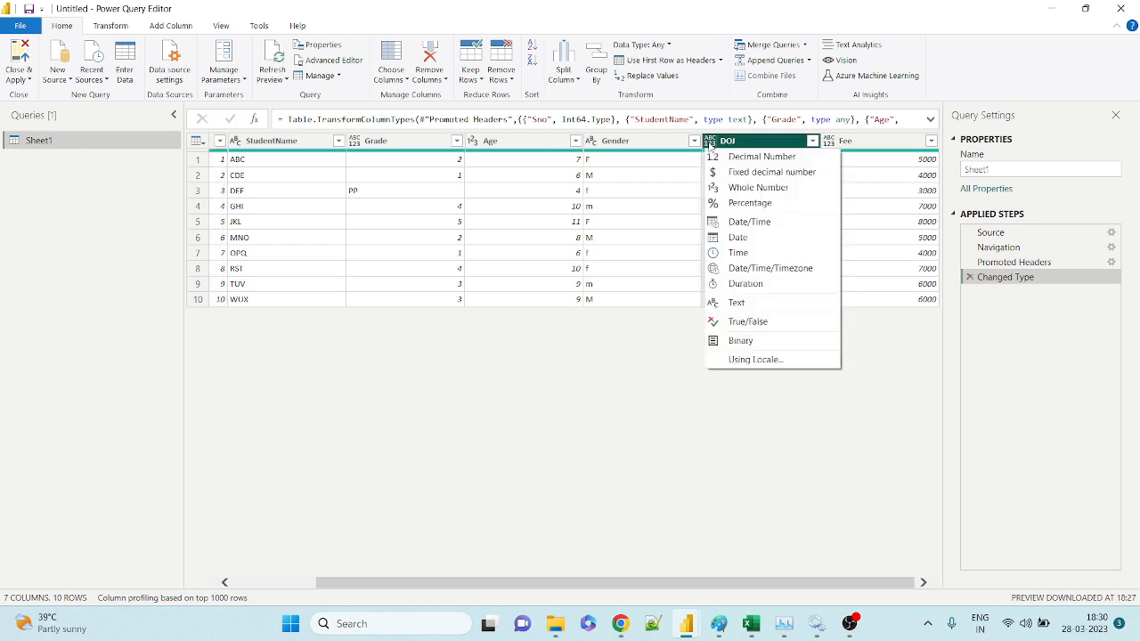
{"action": "left_click", "coordinate": [738, 237]}
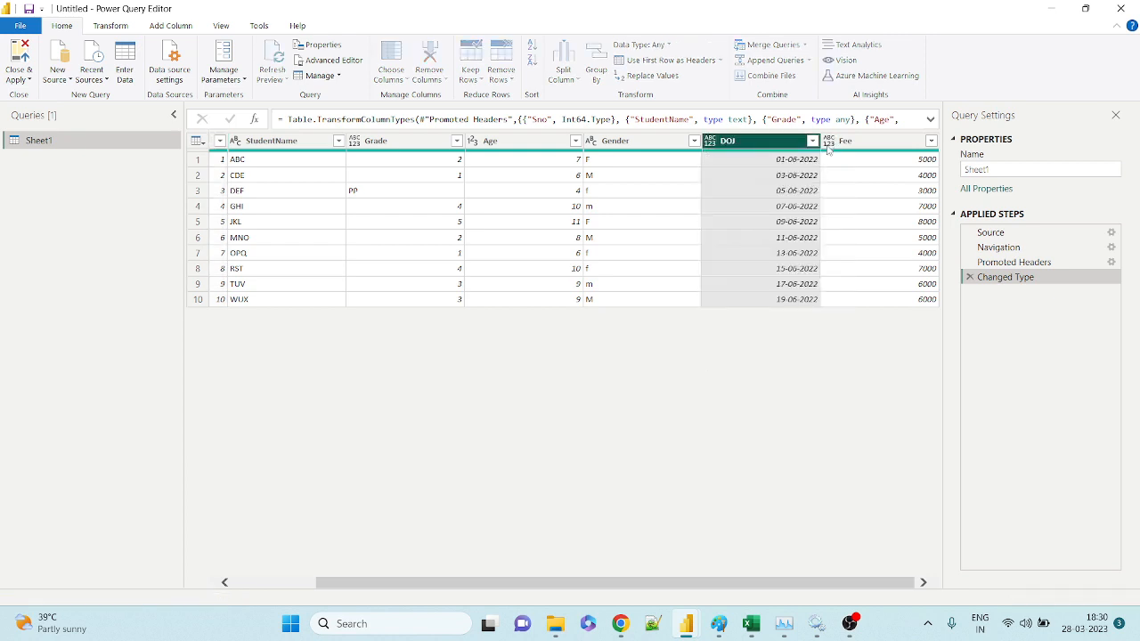
Use automatic data type detection on the Fee column, and close and apply the query changes
{"action": "left_click", "coordinate": [828, 142]}
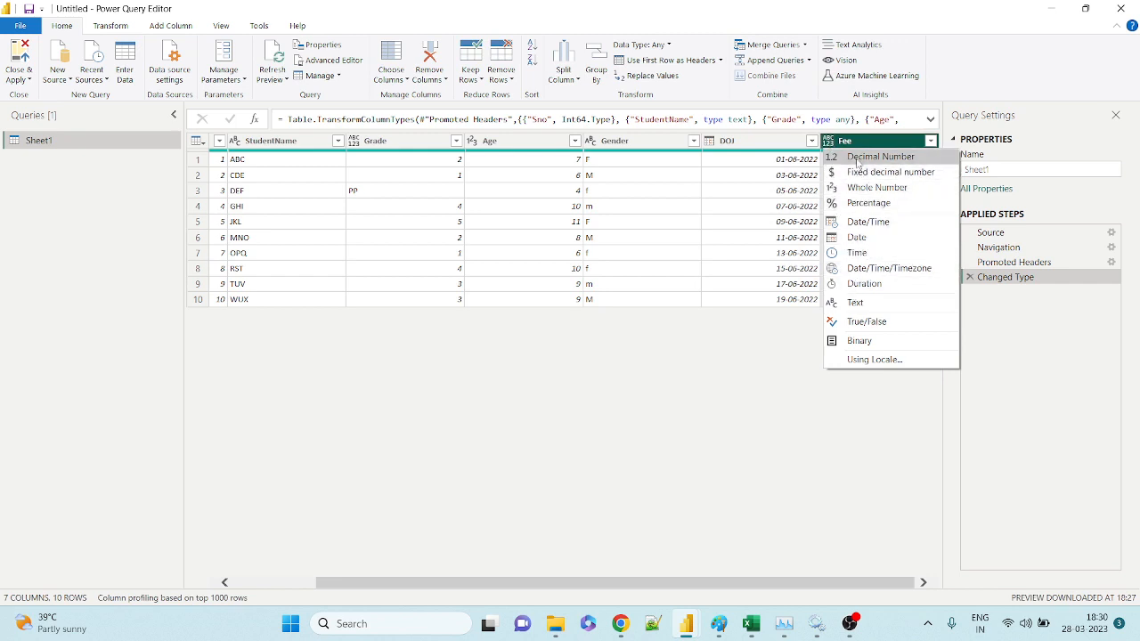
{"action": "left_click", "coordinate": [718, 376]}
{"action": "left_click", "coordinate": [832, 146]}
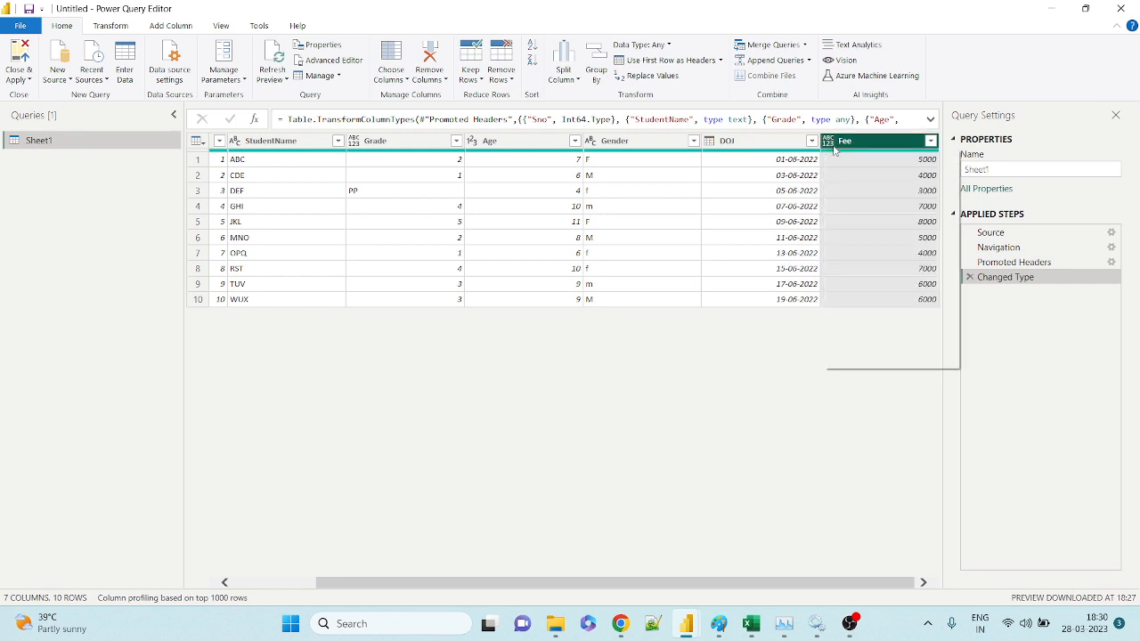
{"action": "left_click", "coordinate": [832, 146]}
{"action": "left_click", "coordinate": [832, 146]}
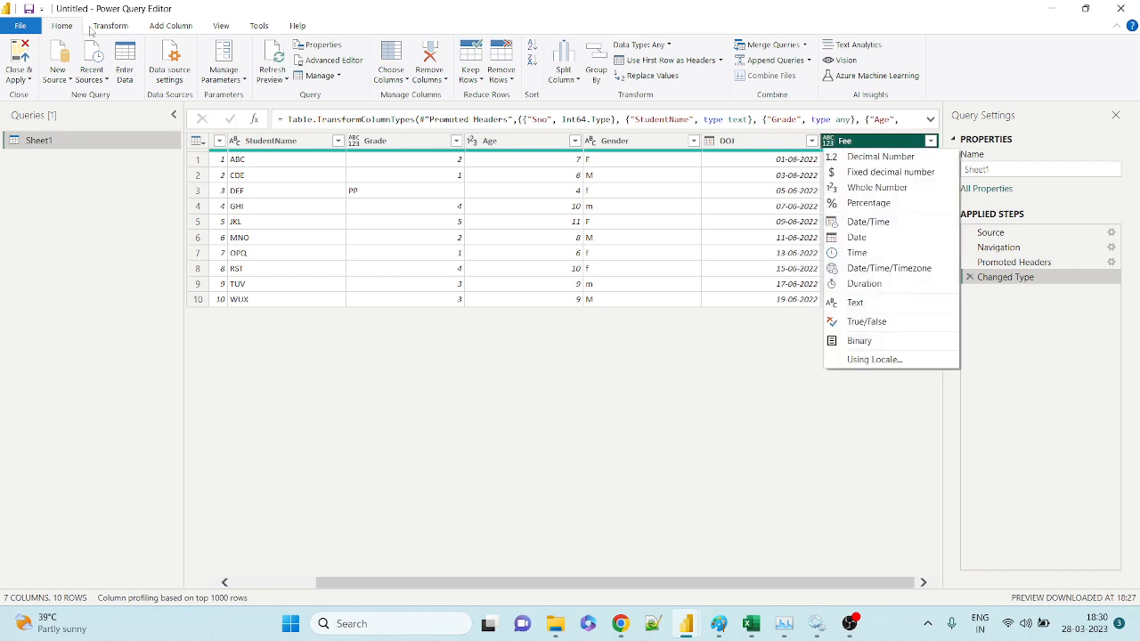
{"action": "left_click", "coordinate": [125, 32]}
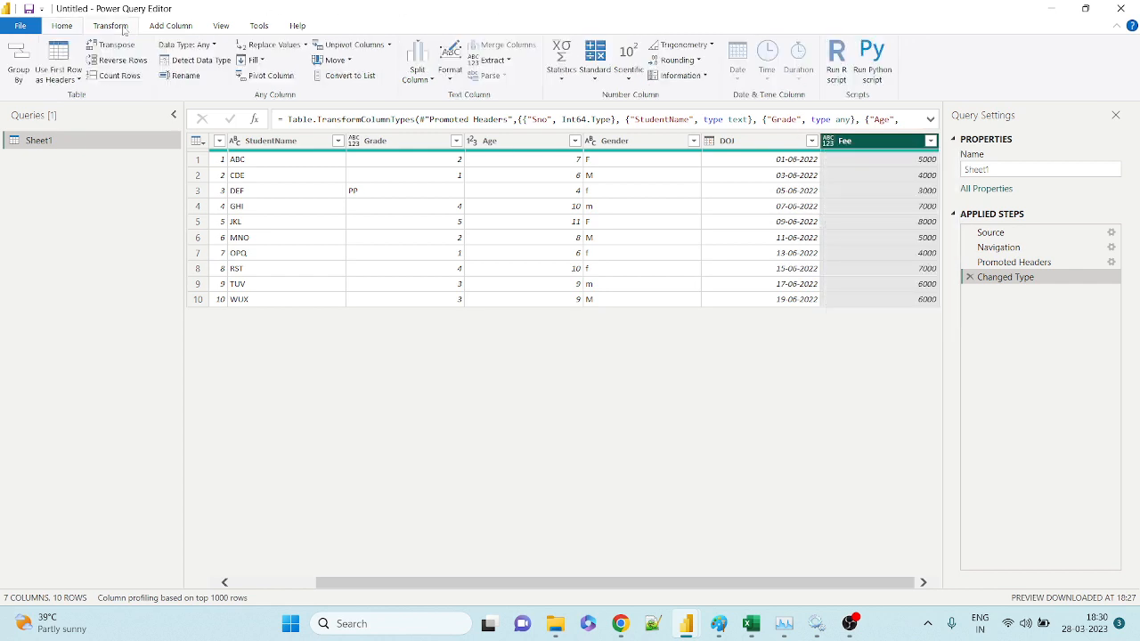
{"action": "left_click", "coordinate": [189, 60]}
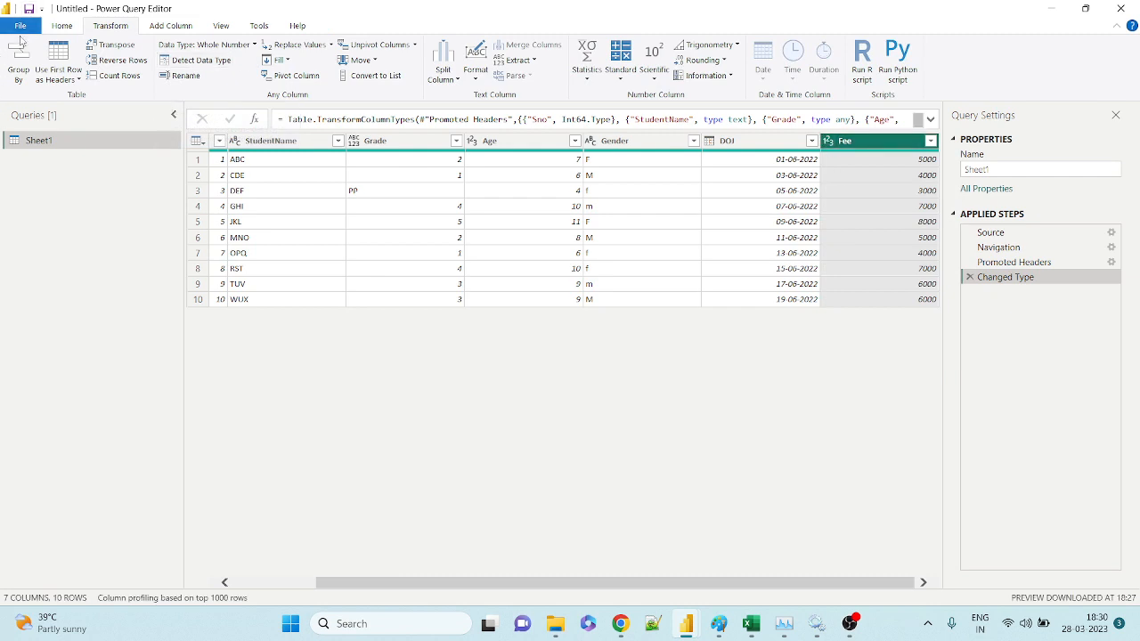
{"action": "left_click", "coordinate": [59, 27]}
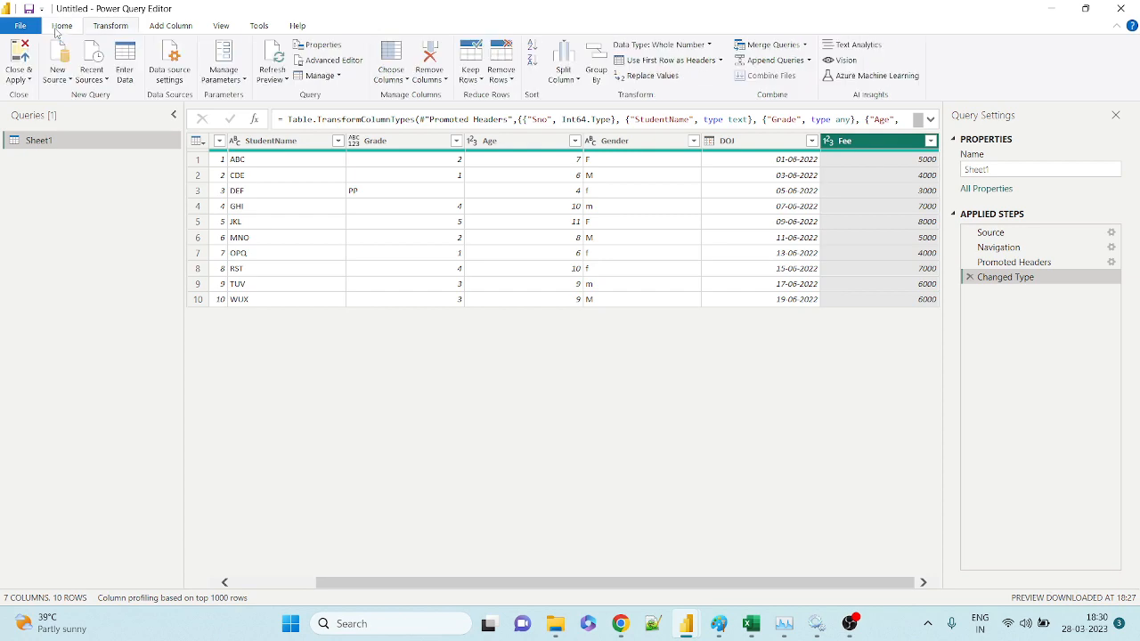
{"action": "left_click", "coordinate": [22, 59]}
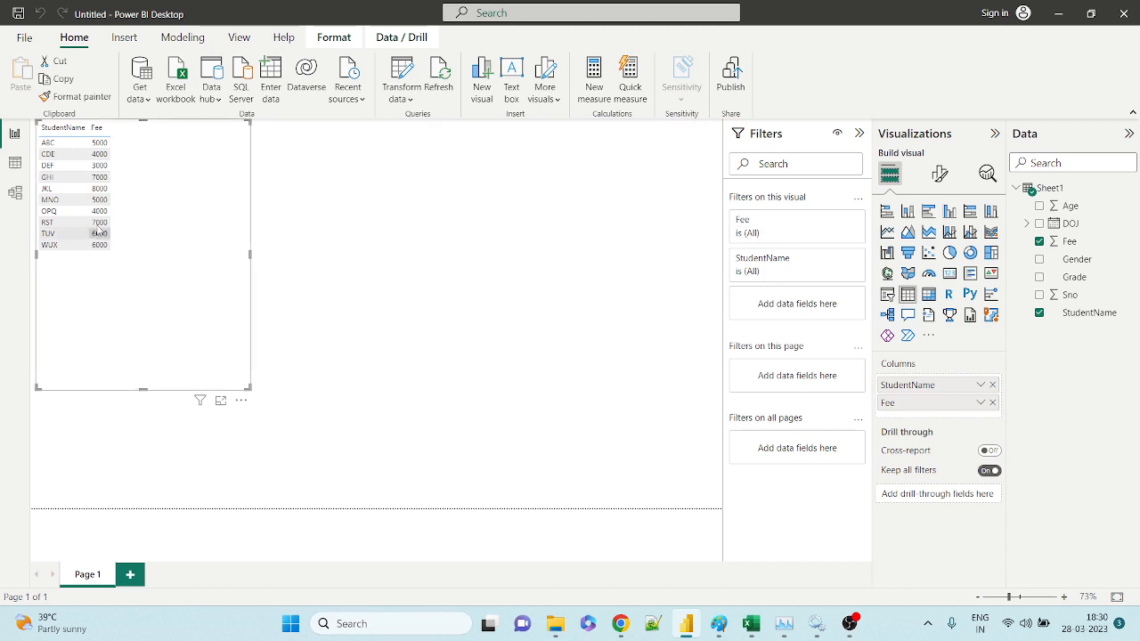
Remove the Fee field from the table visual, add it again as Sum of Fee, and show the visual in focus mode
{"action": "left_click", "coordinate": [1039, 242]}
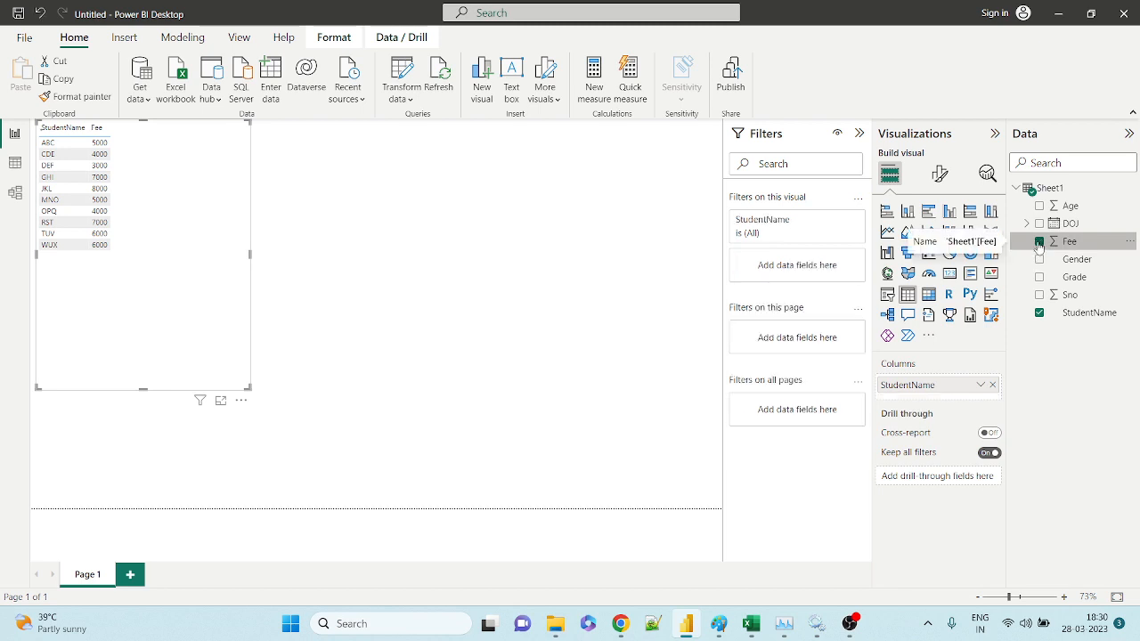
{"action": "left_click", "coordinate": [1039, 242]}
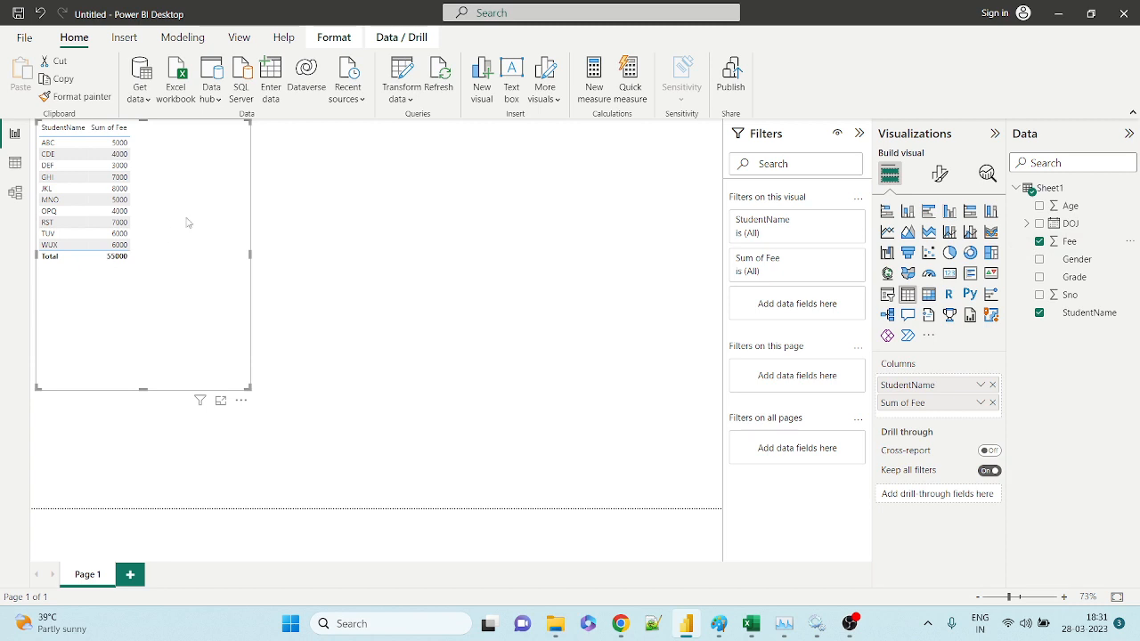
{"action": "left_click", "coordinate": [220, 400]}
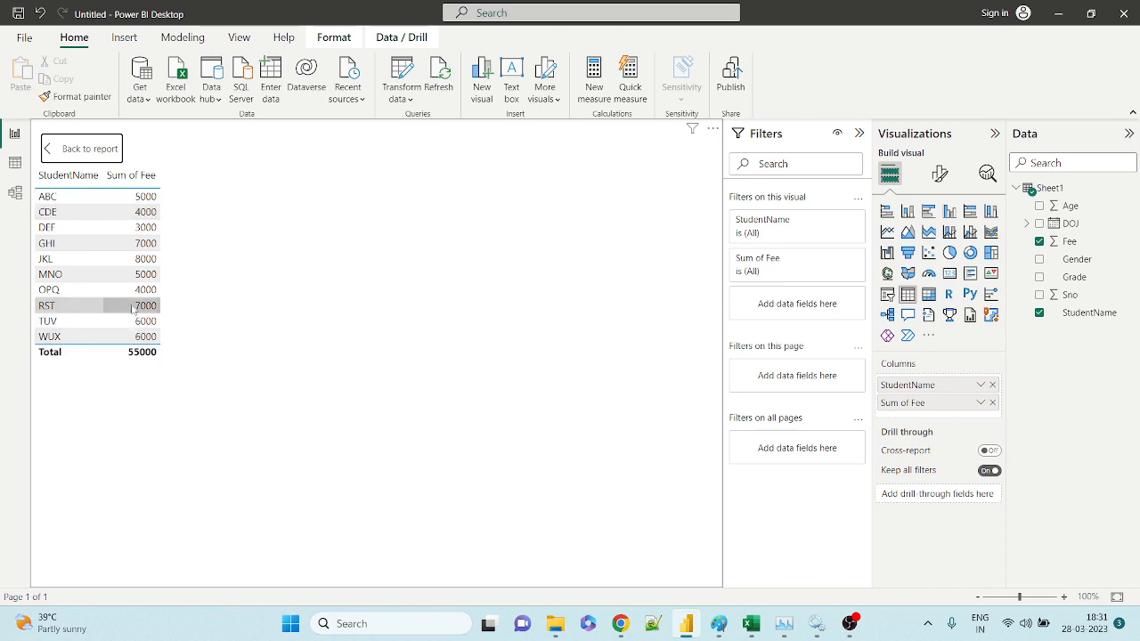
Switch to the Student.xlsx workbook in Excel and change the Gender values to a in E4, b in E8 and c in E11
{"action": "left_click", "coordinate": [14, 166]}
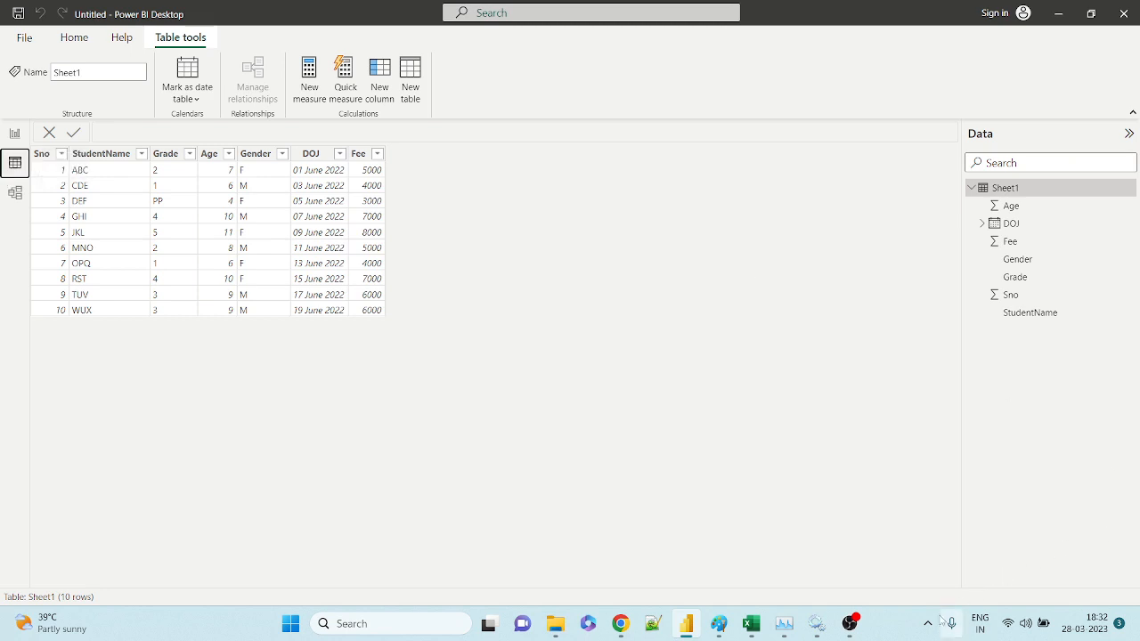
{"action": "left_click", "coordinate": [743, 626]}
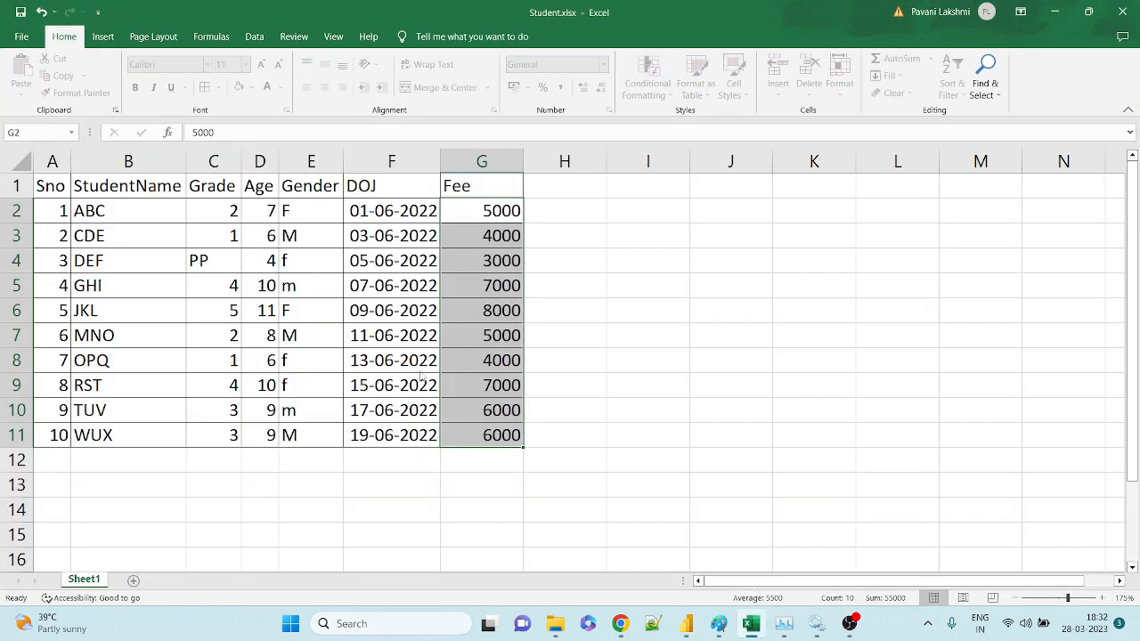
{"action": "left_click", "coordinate": [331, 310]}
{"action": "left_click", "coordinate": [325, 265]}
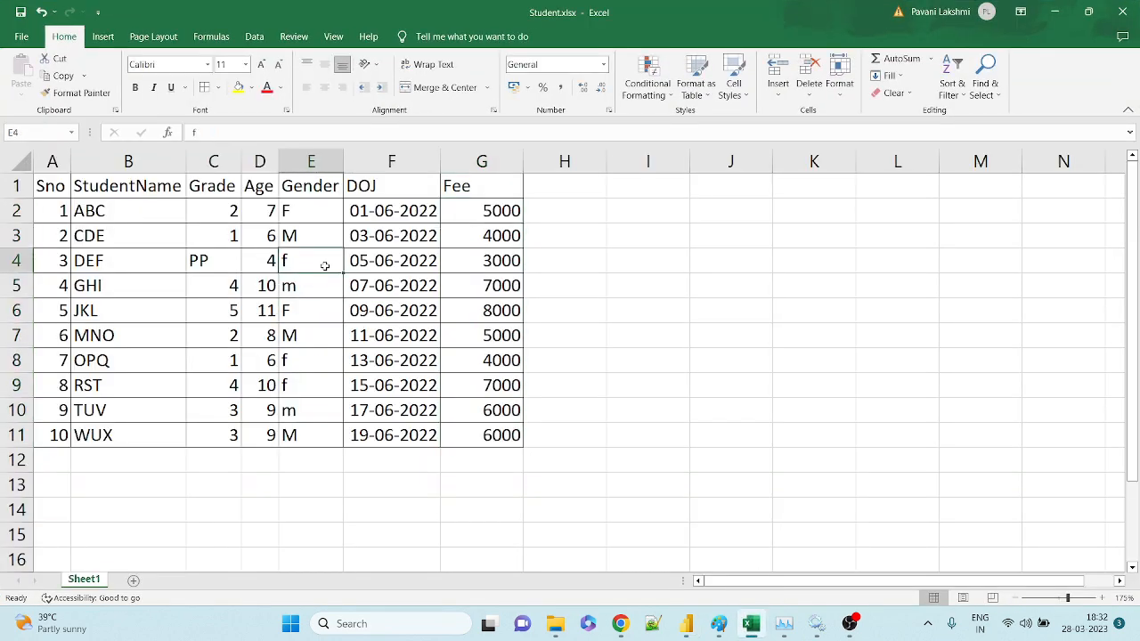
{"action": "type", "text": "a"}
{"action": "left_click", "coordinate": [315, 368]}
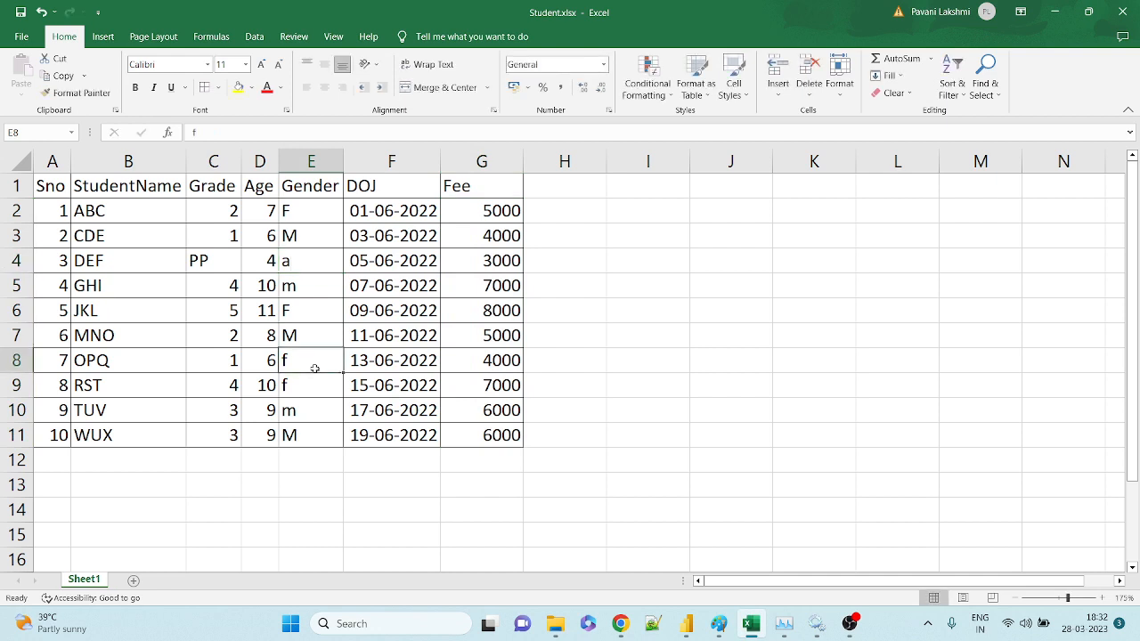
{"action": "type", "text": "b"}
{"action": "left_click", "coordinate": [326, 428]}
{"action": "type", "text": "c"}
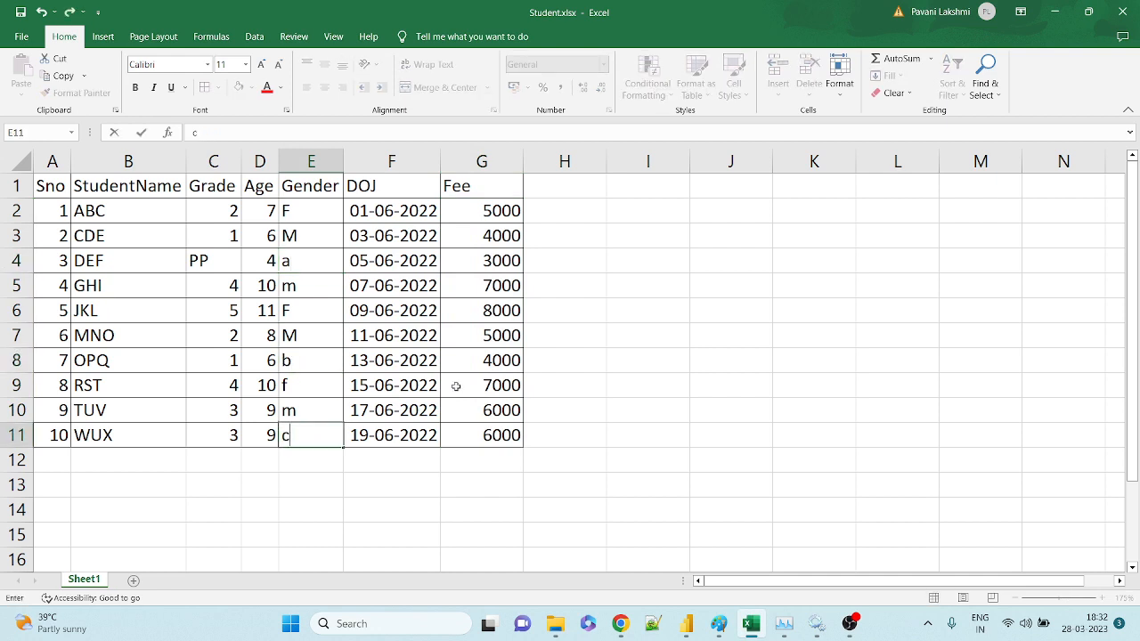
{"action": "left_click", "coordinate": [708, 356]}
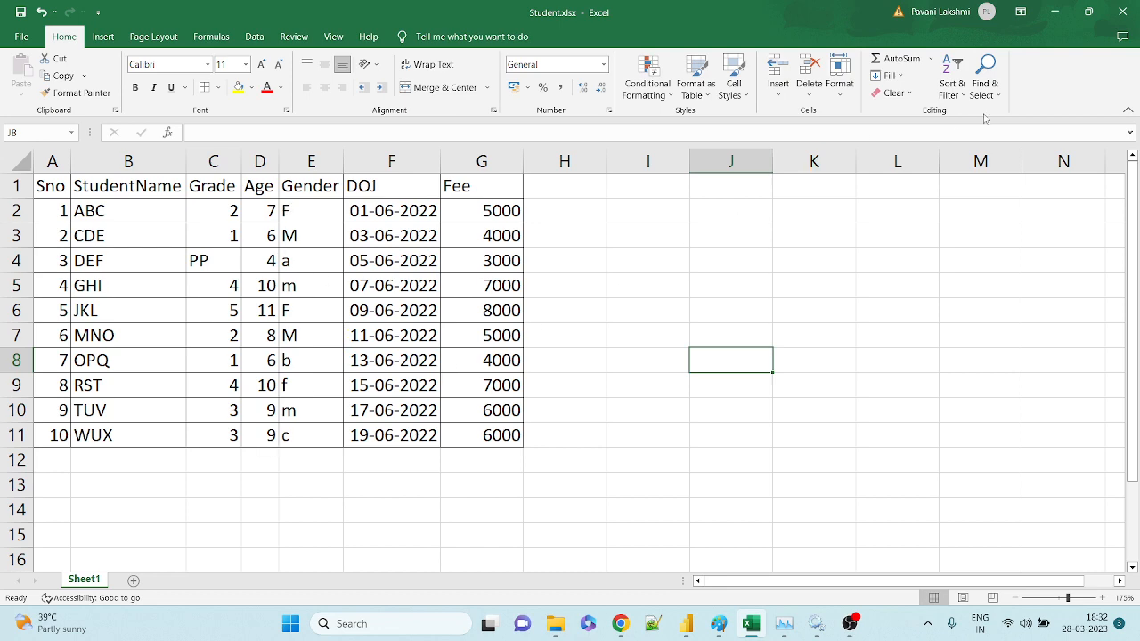
Return to Power BI Desktop, refresh the data from the report view, and check the Gender column in the data view
{"action": "left_click", "coordinate": [1053, 21]}
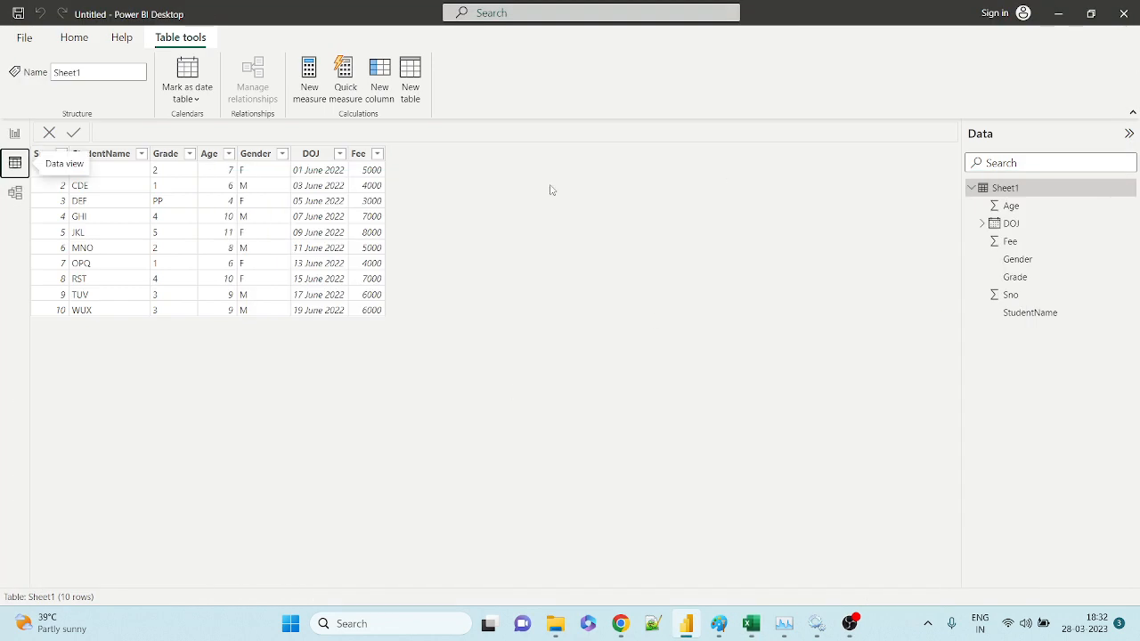
{"action": "left_click", "coordinate": [14, 134]}
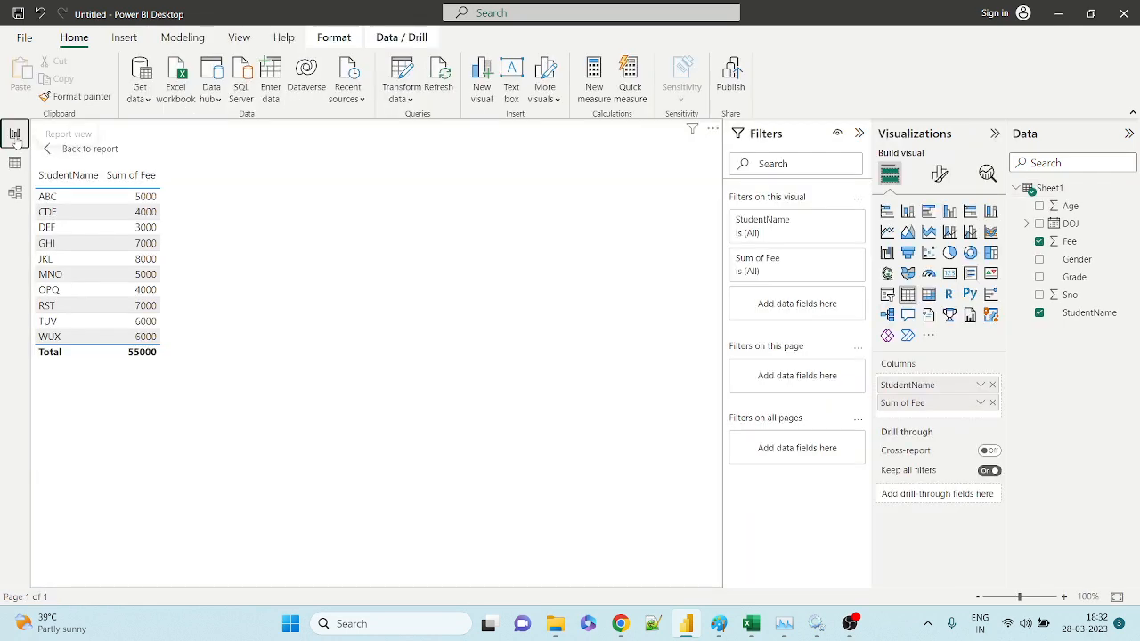
{"action": "left_click", "coordinate": [437, 89]}
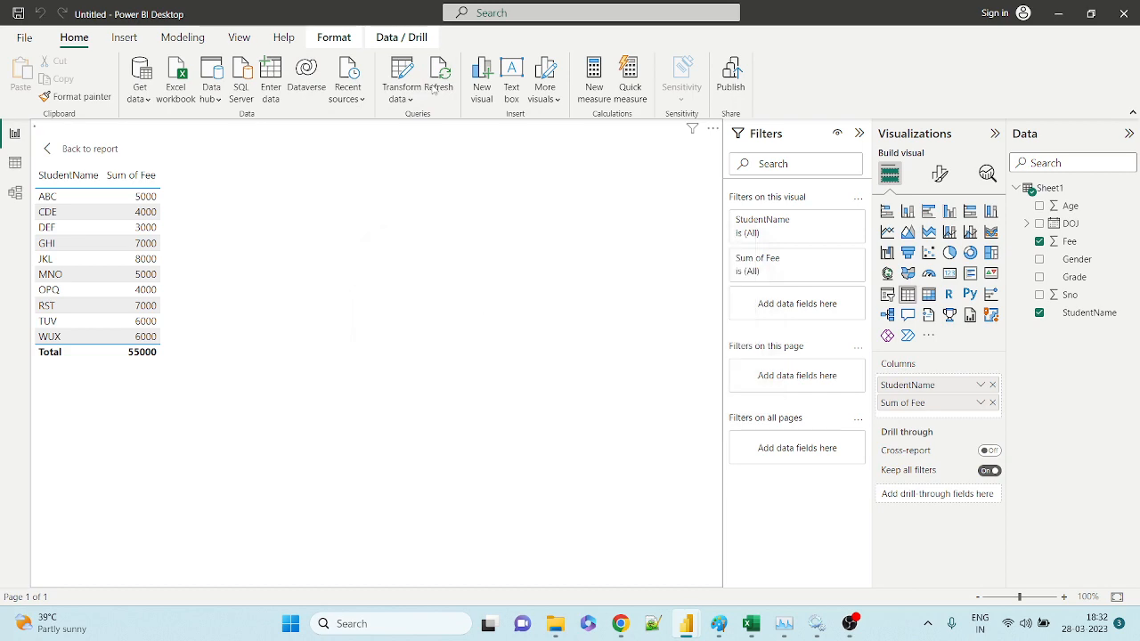
{"action": "left_click", "coordinate": [16, 163]}
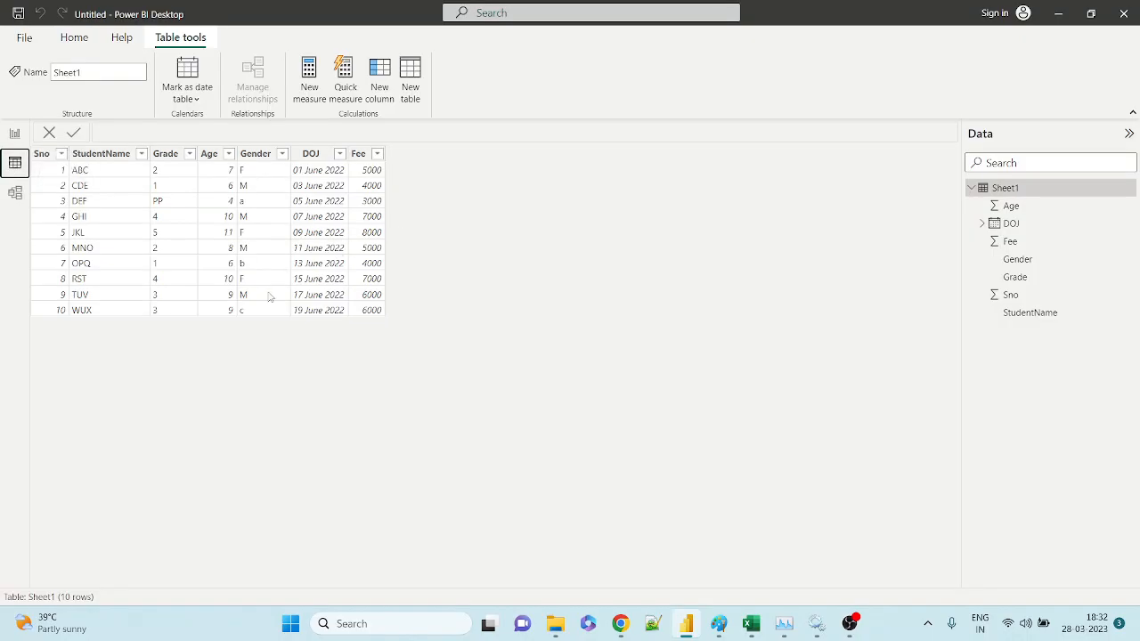
{"action": "left_click", "coordinate": [268, 310]}
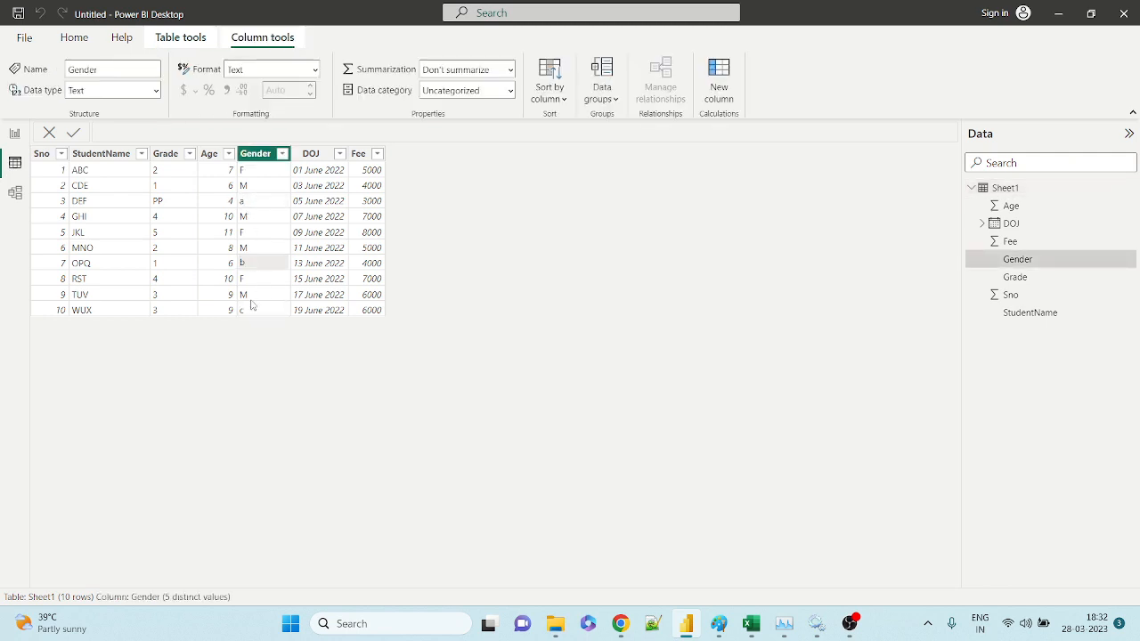
{"action": "left_click", "coordinate": [55, 311]}
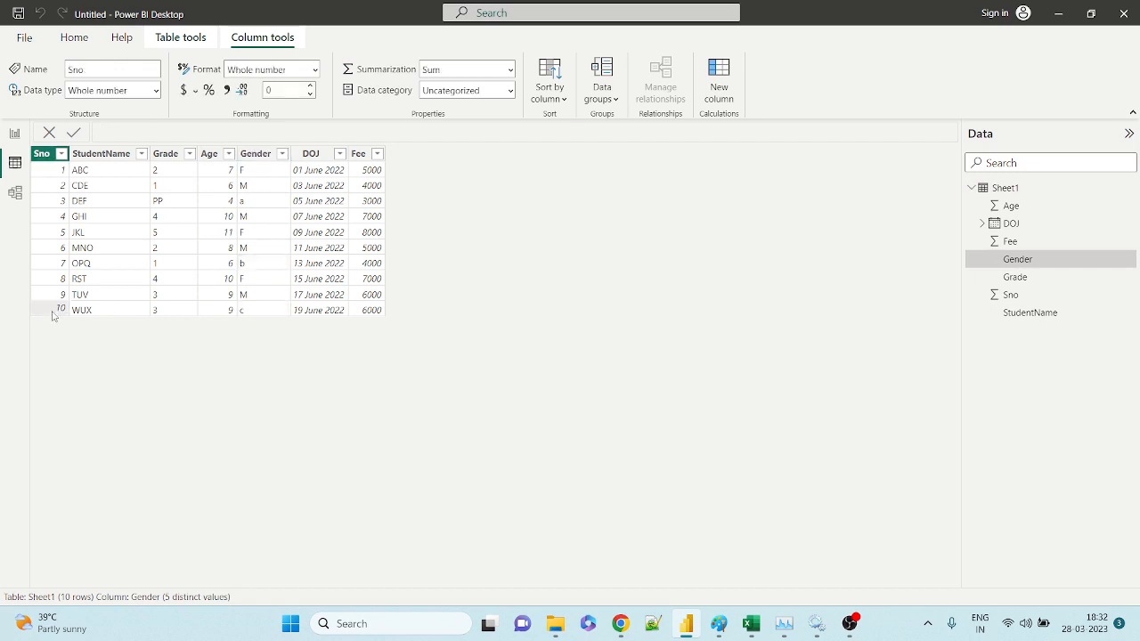
Switch to the Student.xlsx workbook in Excel and highlight the records in rows 4, 8 and 11 from Sno through Fee
{"action": "left_click", "coordinate": [369, 311]}
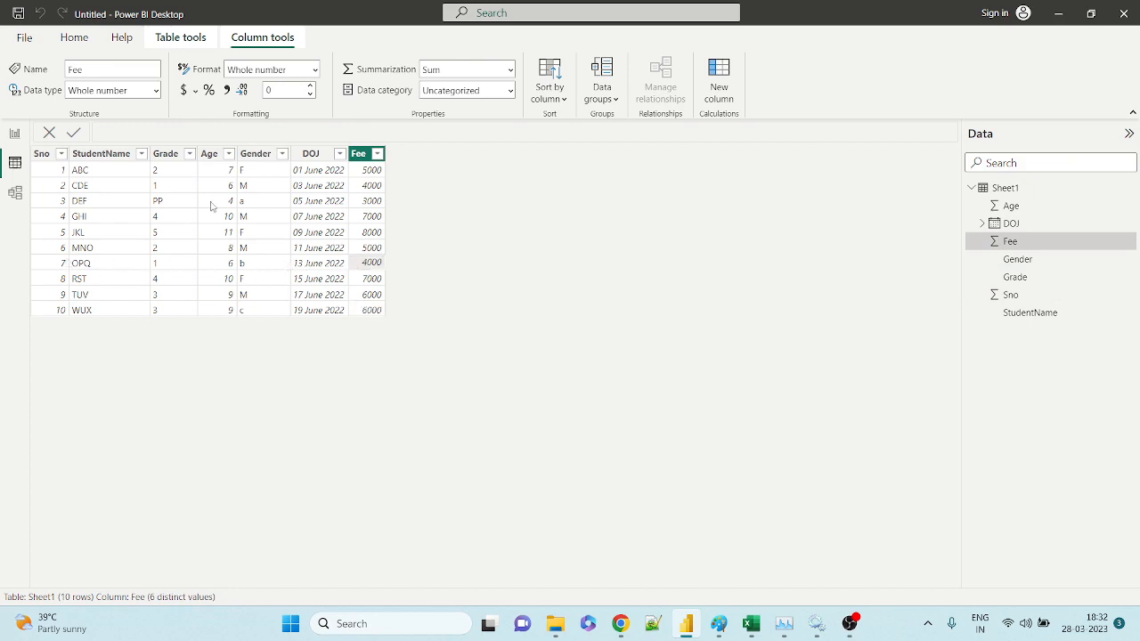
{"action": "left_click", "coordinate": [313, 212]}
{"action": "left_click", "coordinate": [751, 624]}
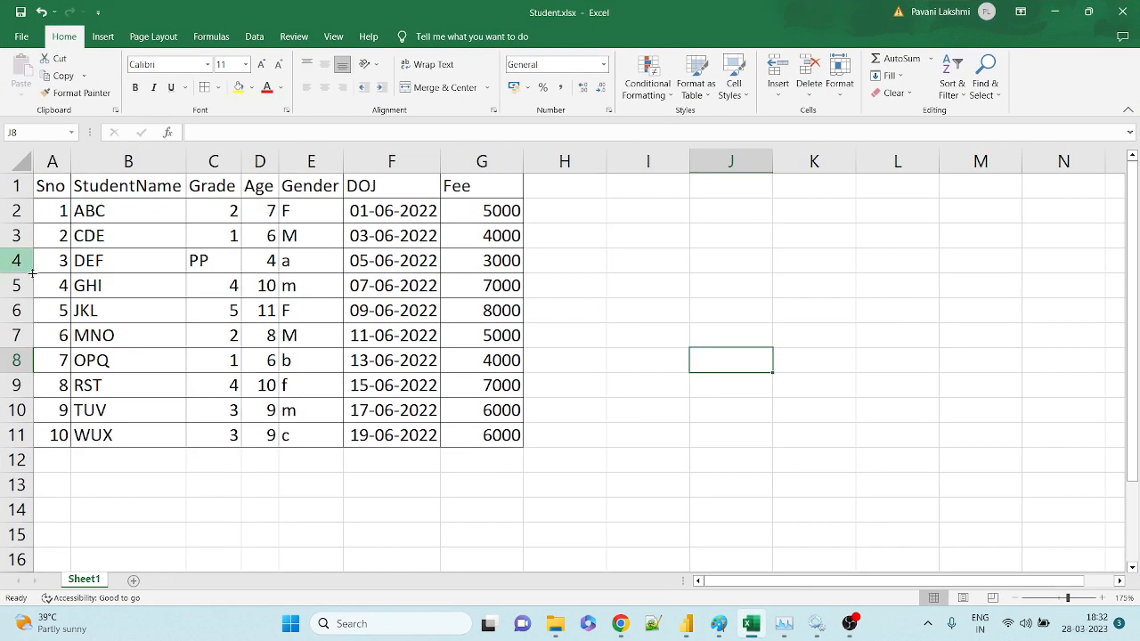
{"action": "left_click_drag", "start_coordinate": [54, 260], "coordinate": [501, 269]}
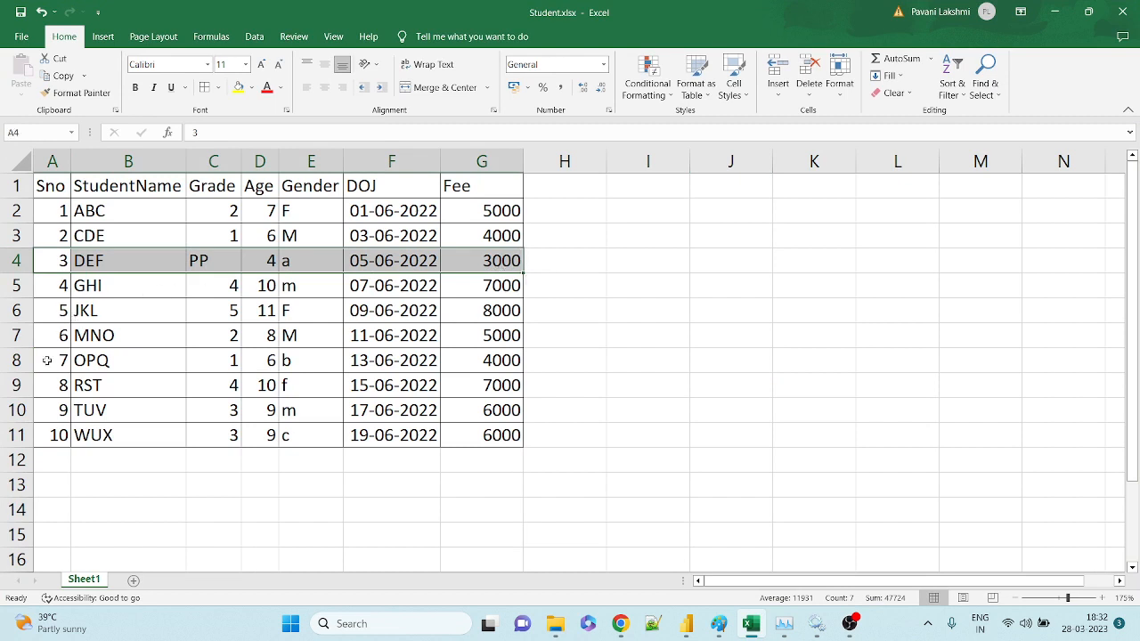
{"action": "left_click_drag", "start_coordinate": [274, 368], "coordinate": [479, 362]}
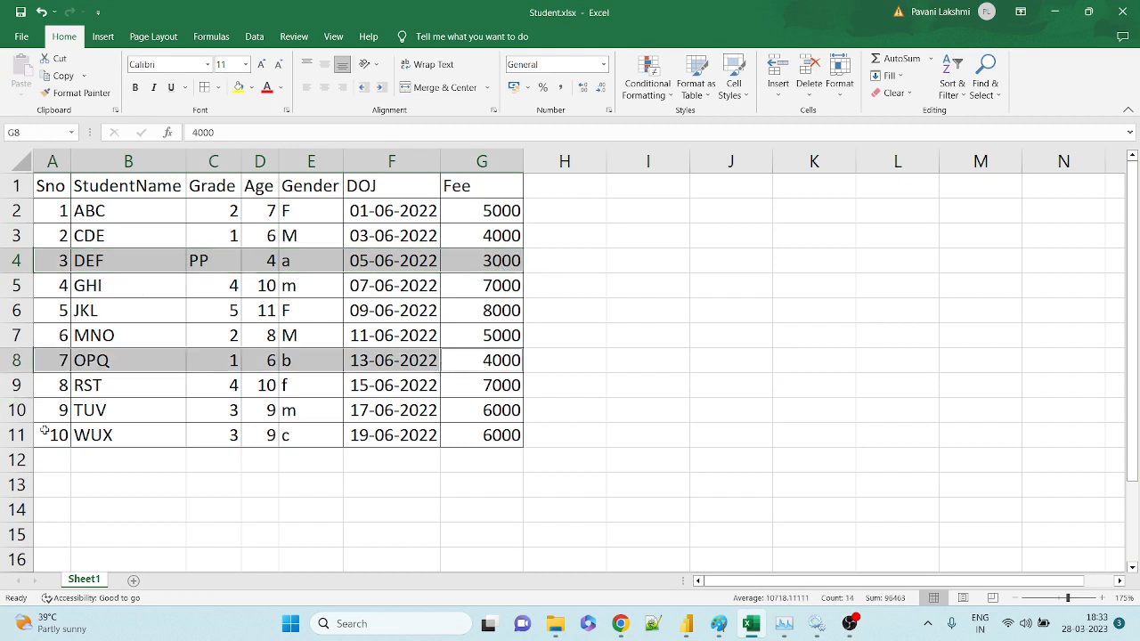
{"action": "left_click_drag", "start_coordinate": [41, 435], "coordinate": [488, 431]}
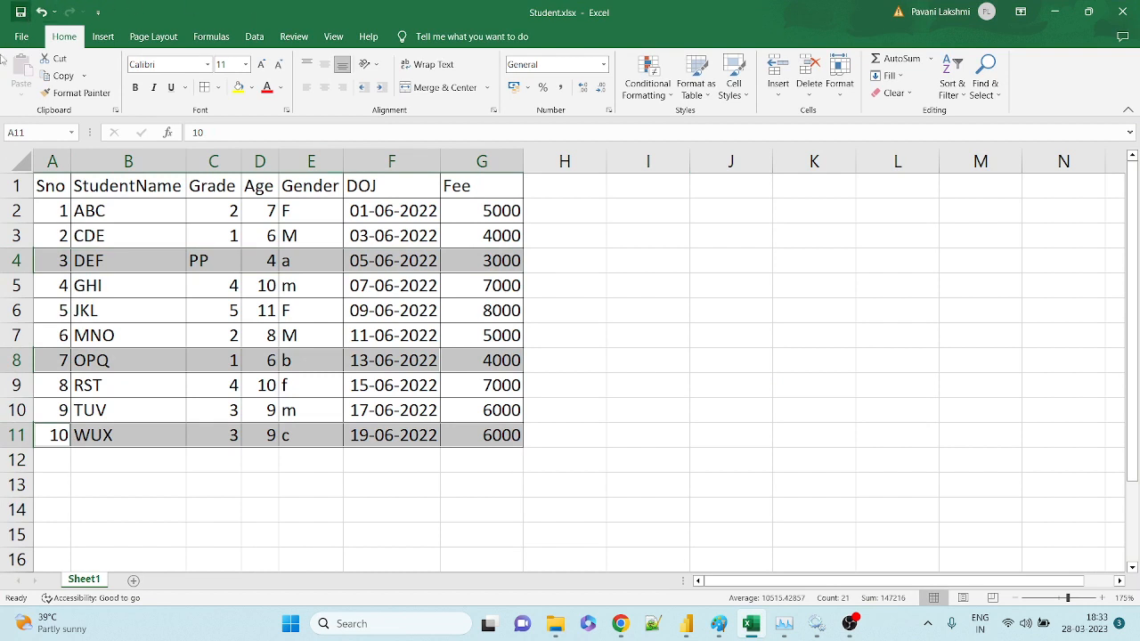
Return to Power BI Desktop and compare the report's table visual and the data view with the Excel source
{"action": "mouse_move", "coordinate": [688, 623]}
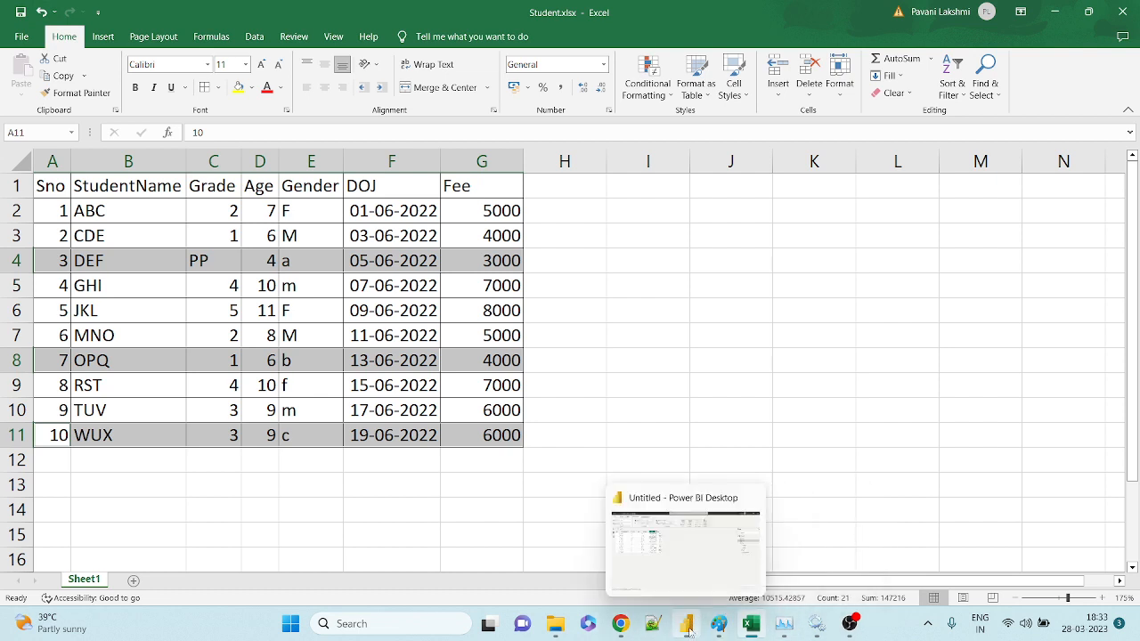
{"action": "left_click", "coordinate": [688, 627]}
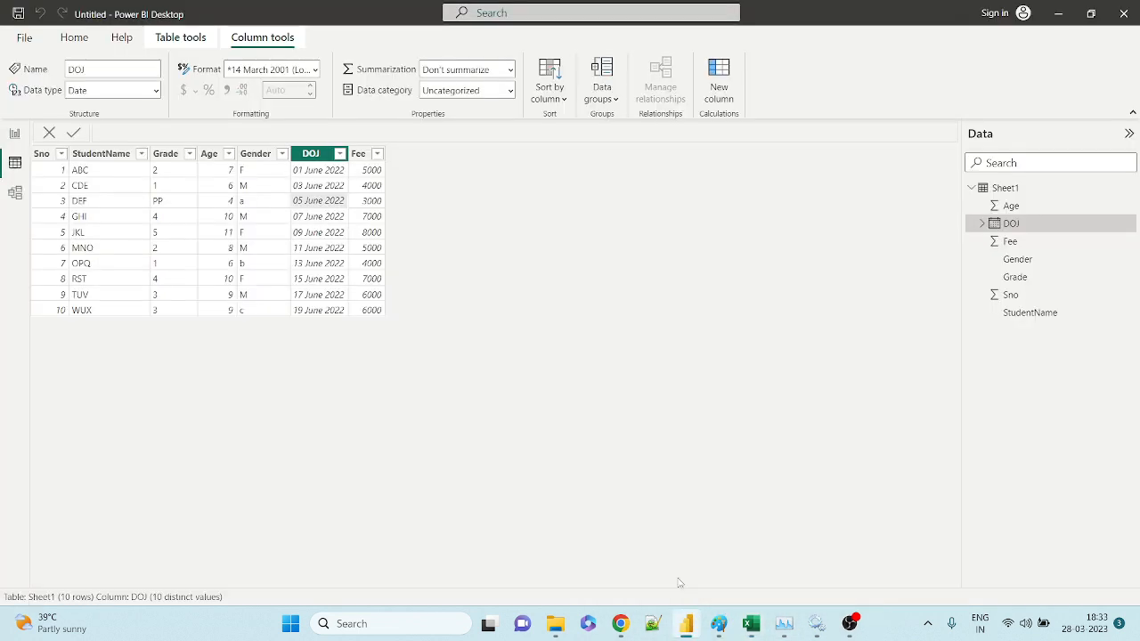
{"action": "left_click", "coordinate": [18, 141]}
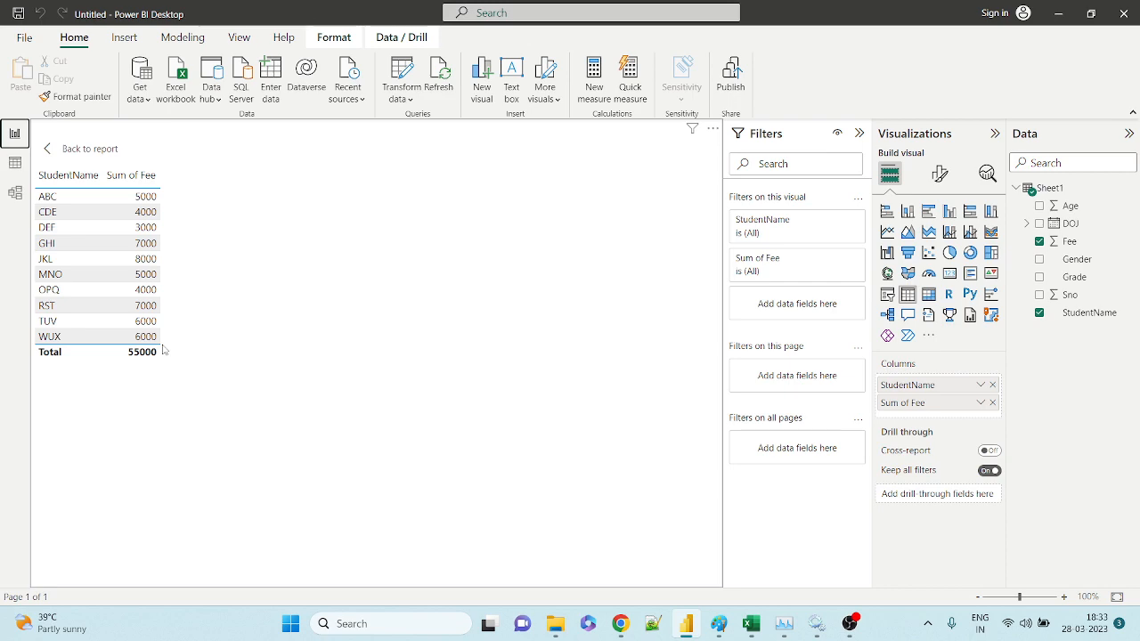
{"action": "left_click", "coordinate": [21, 164]}
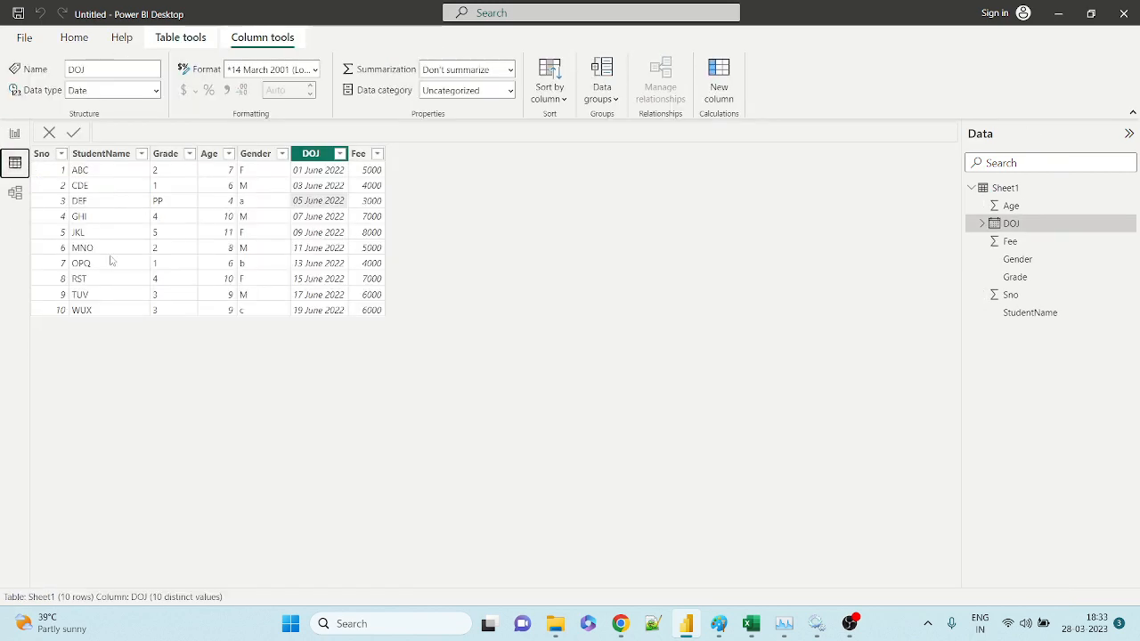
{"action": "left_click", "coordinate": [753, 625]}
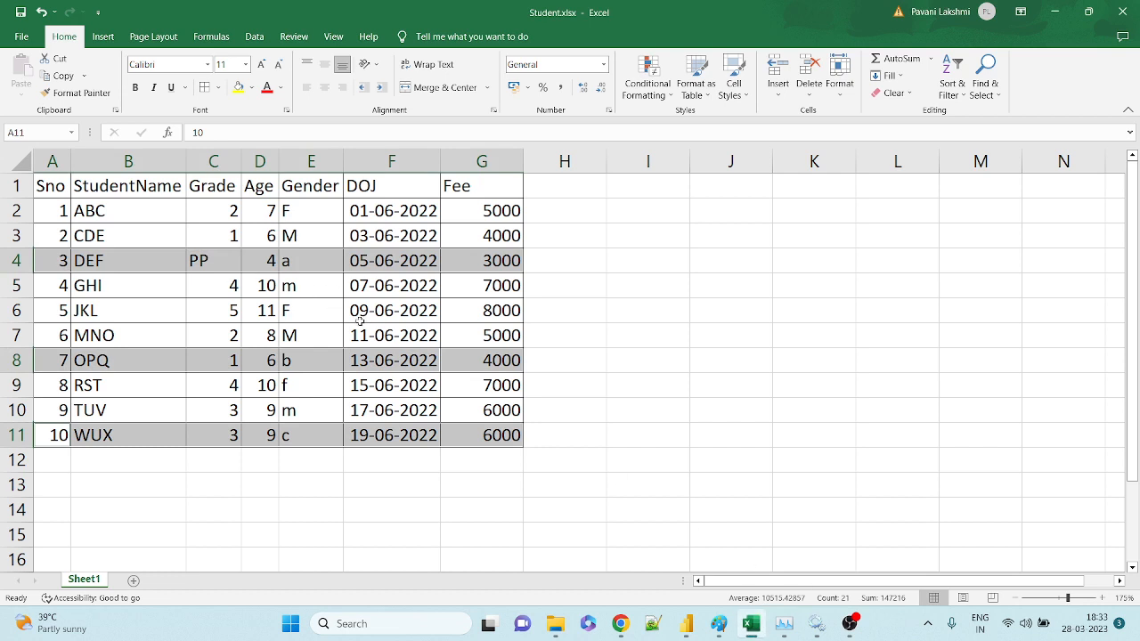
{"action": "key", "text": "alt+Tab"}
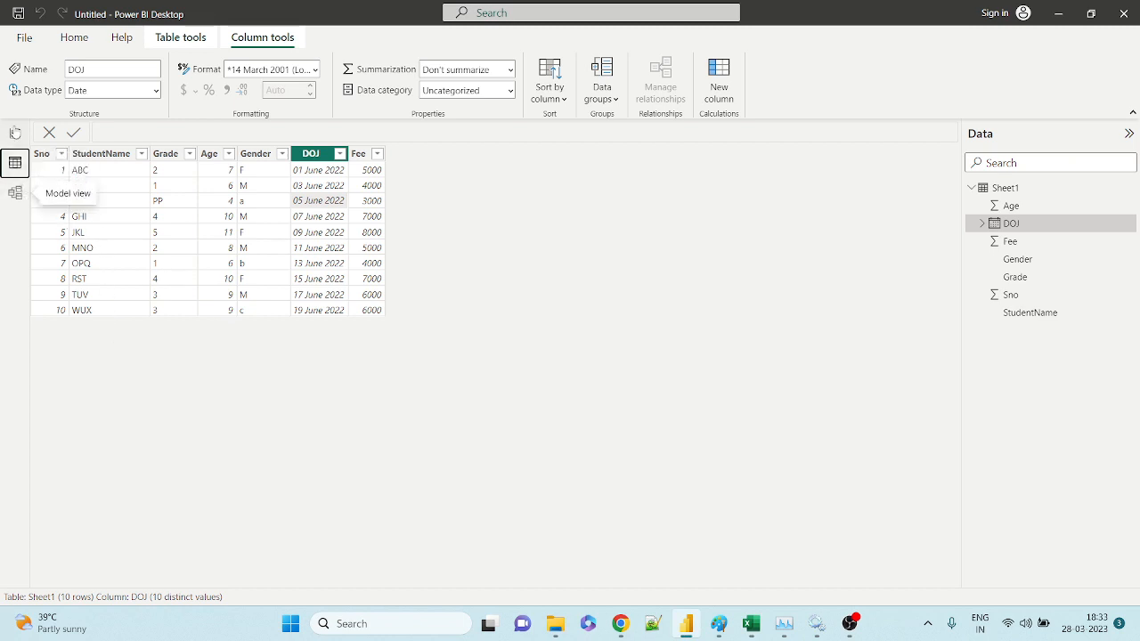
{"action": "left_click", "coordinate": [15, 134]}
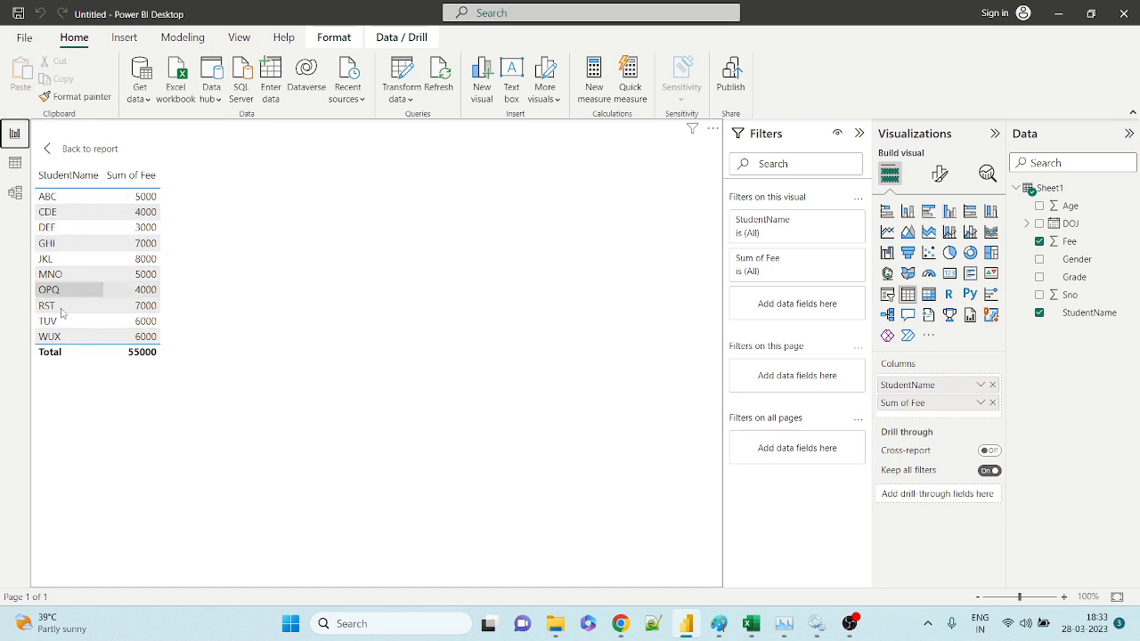
{"action": "left_click", "coordinate": [16, 164]}
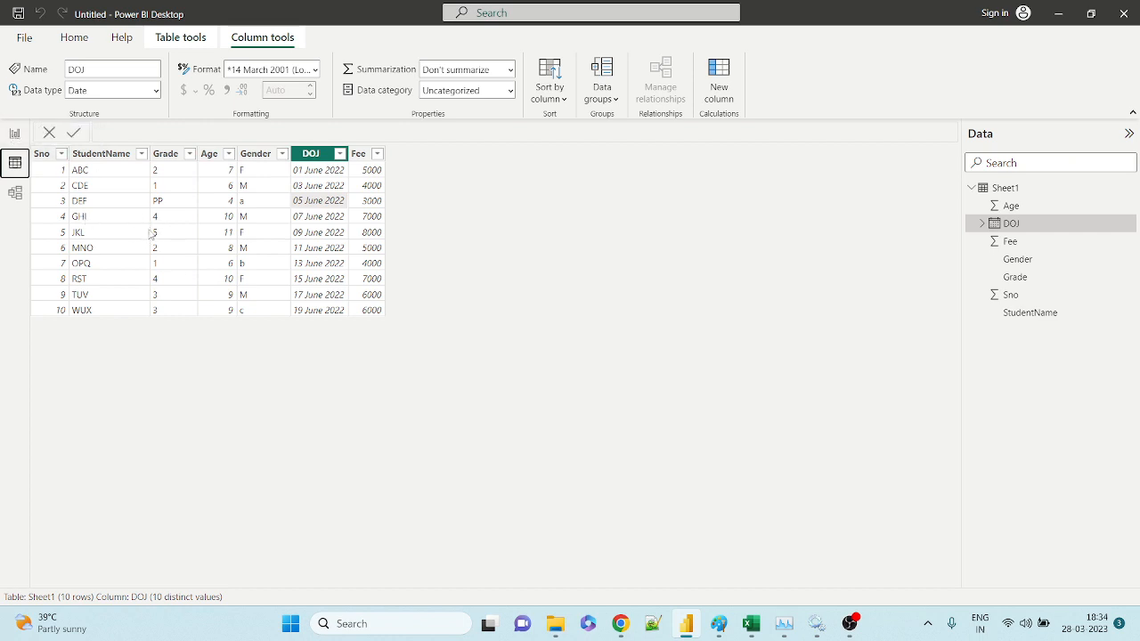
Open the Power Query Editor from the report view, refresh the Sheet1 preview, and check the Gender values in rows 3, 7 and 10
{"action": "left_click", "coordinate": [15, 134]}
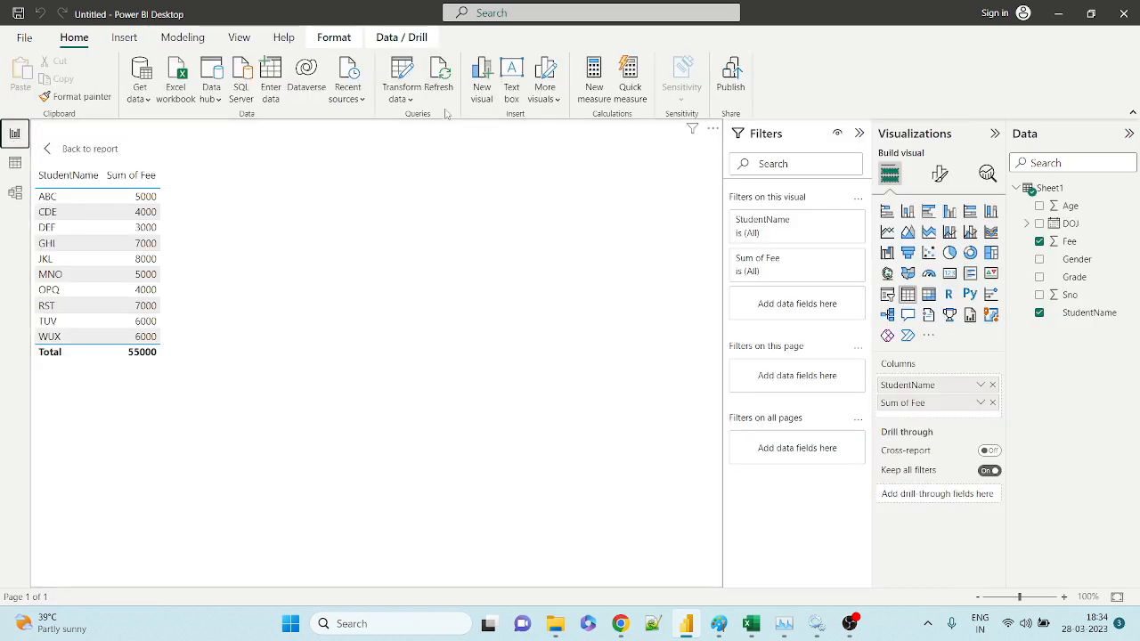
{"action": "left_click", "coordinate": [413, 99]}
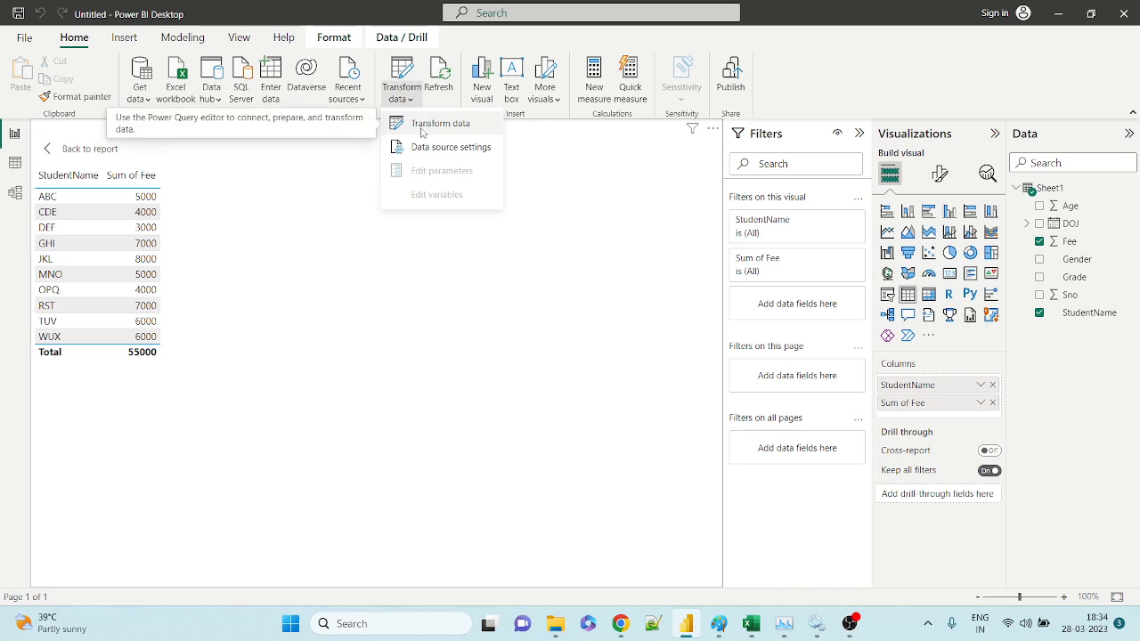
{"action": "left_click", "coordinate": [423, 132]}
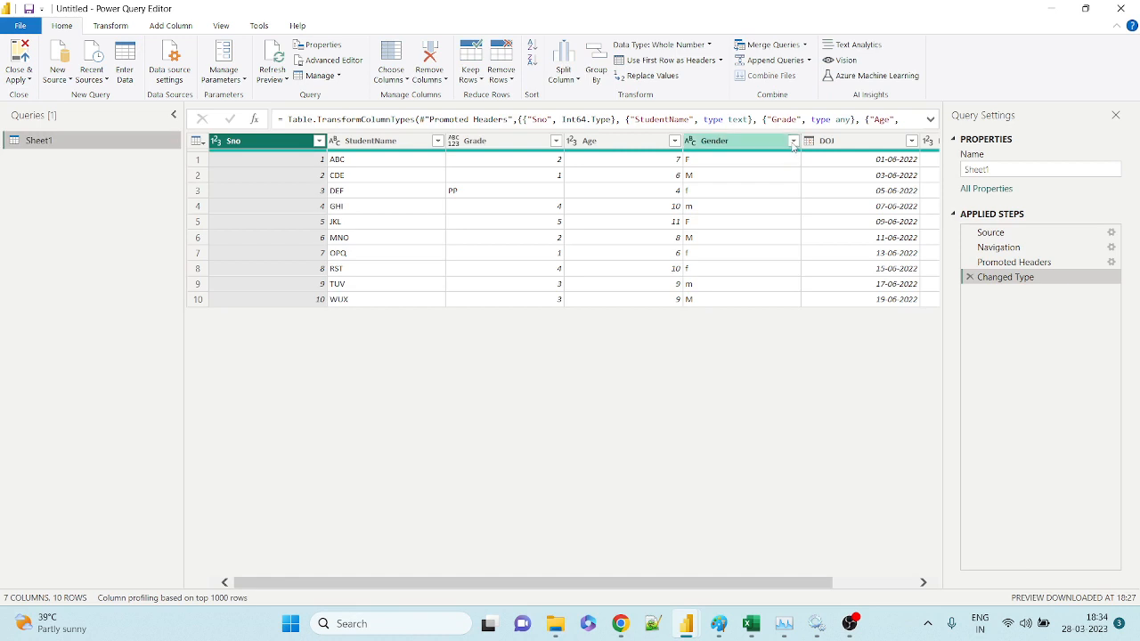
{"action": "left_click", "coordinate": [747, 148]}
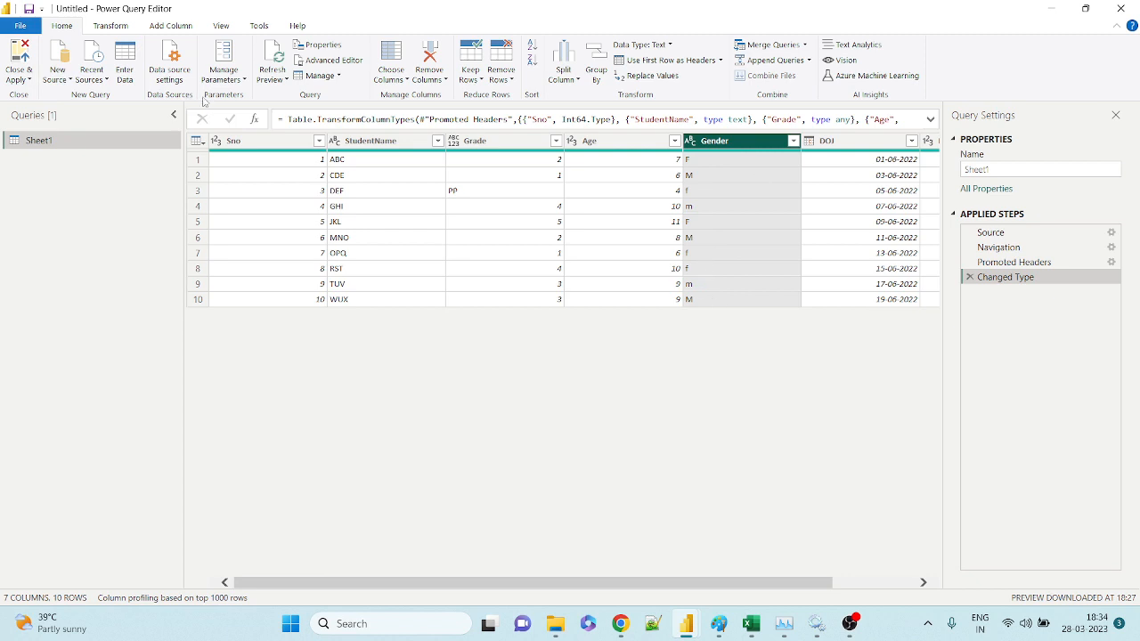
{"action": "left_click", "coordinate": [275, 67]}
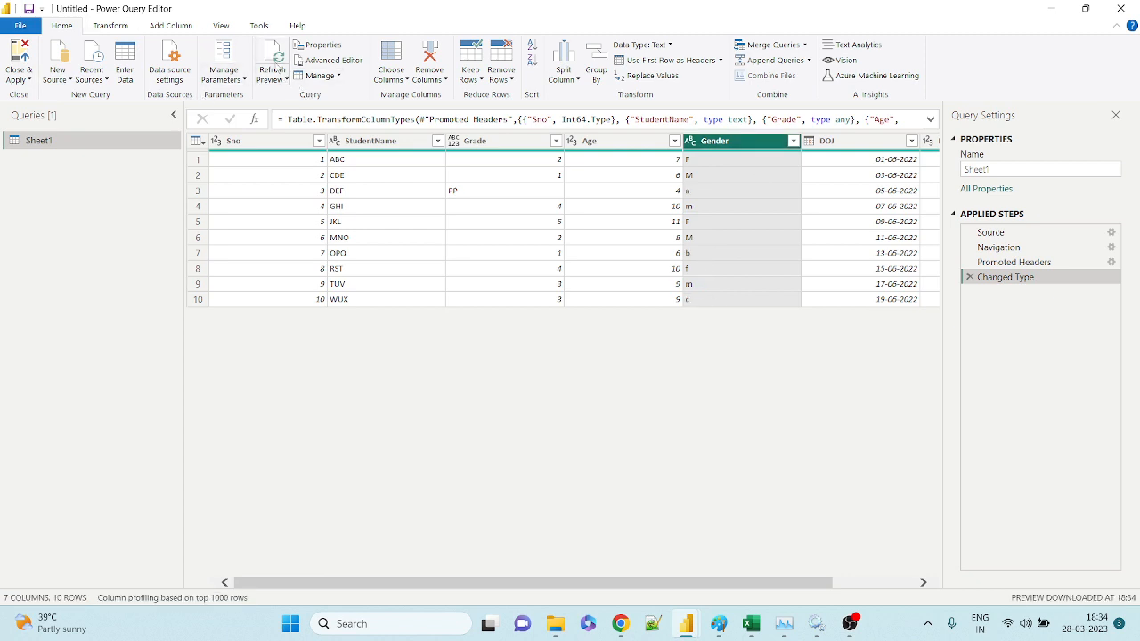
{"action": "left_click", "coordinate": [695, 190]}
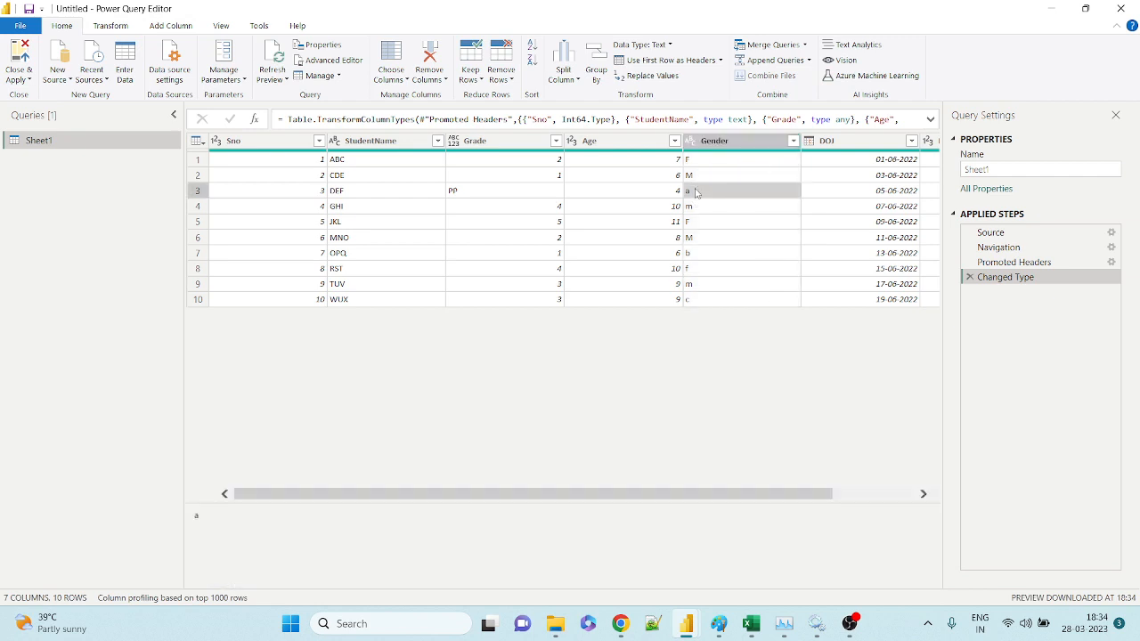
{"action": "left_click", "coordinate": [709, 259]}
{"action": "left_click", "coordinate": [708, 300]}
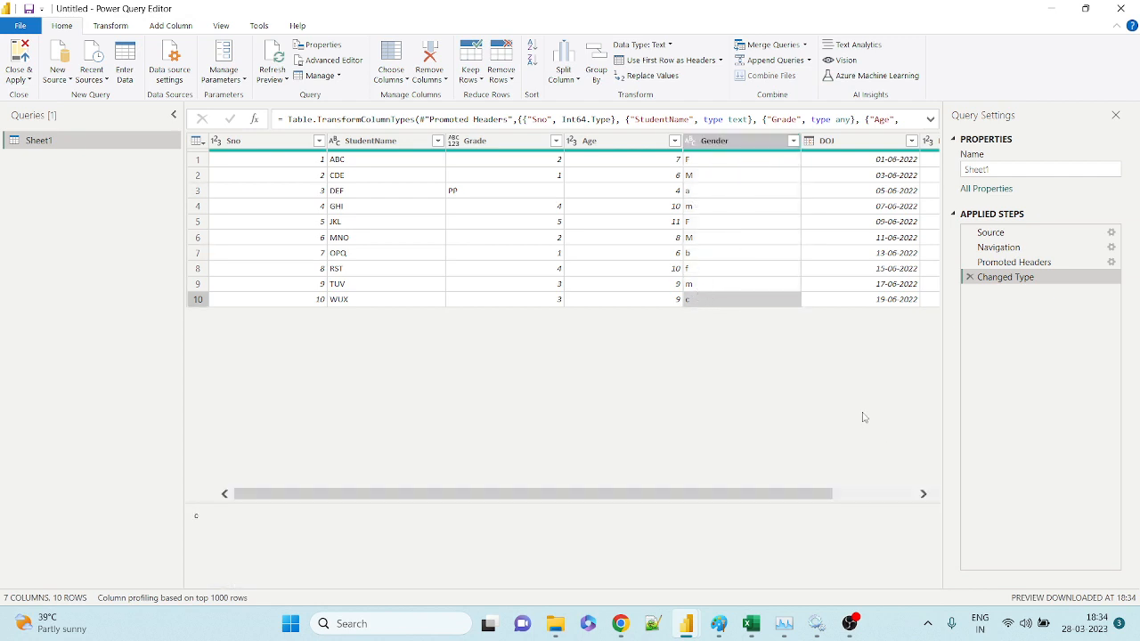
Filter the Gender column to exclude the values a, b and c
{"action": "left_click", "coordinate": [793, 142]}
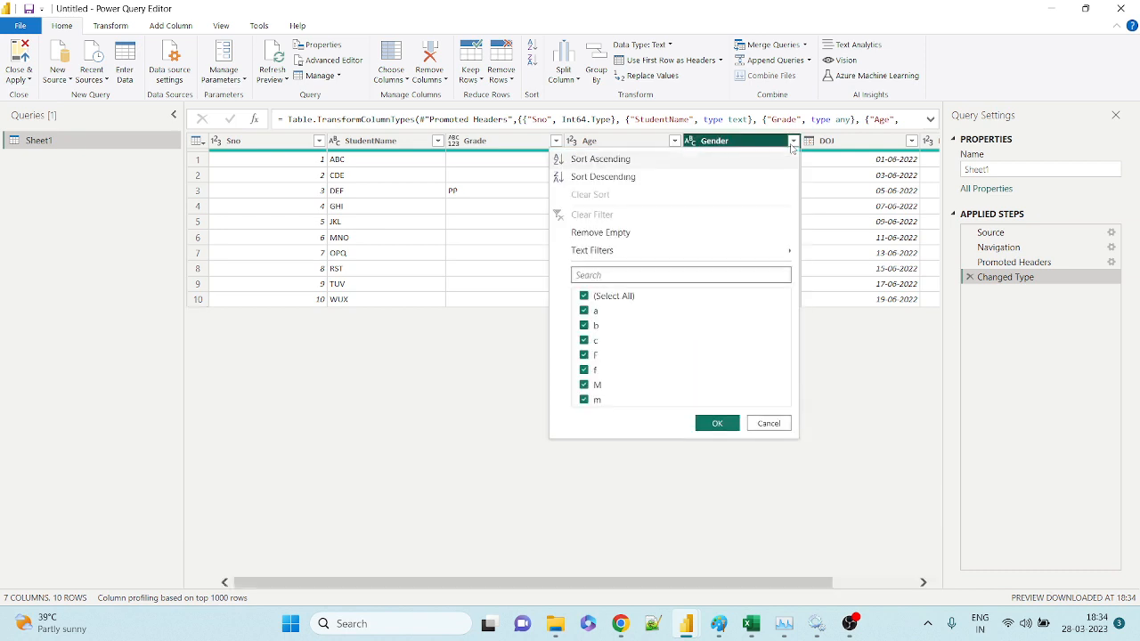
{"action": "left_click", "coordinate": [769, 423]}
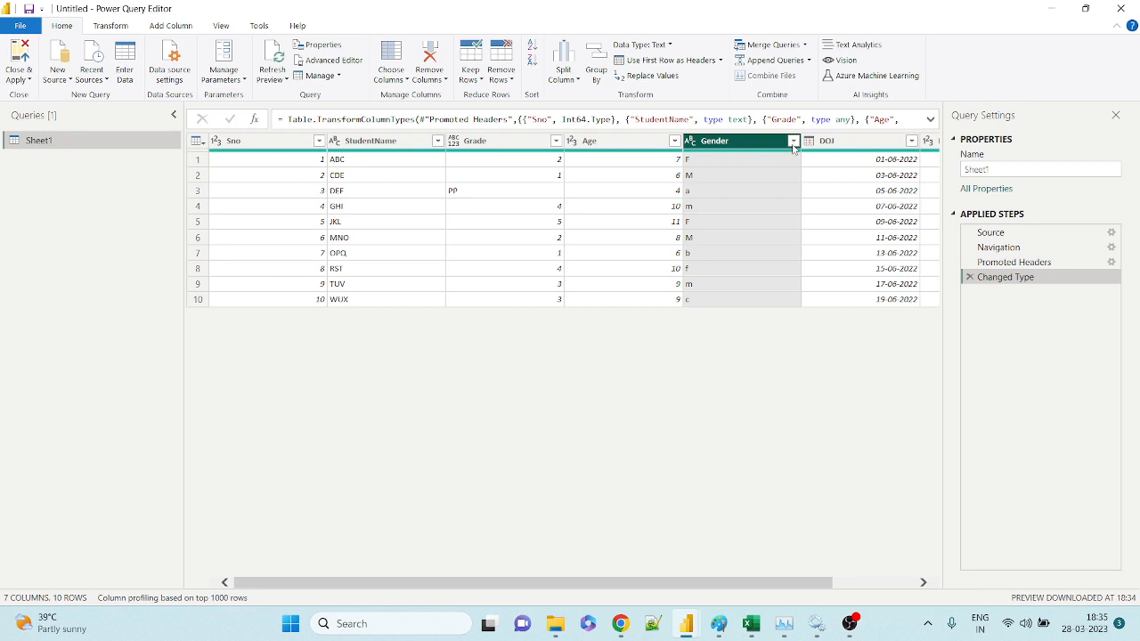
{"action": "left_click", "coordinate": [793, 142]}
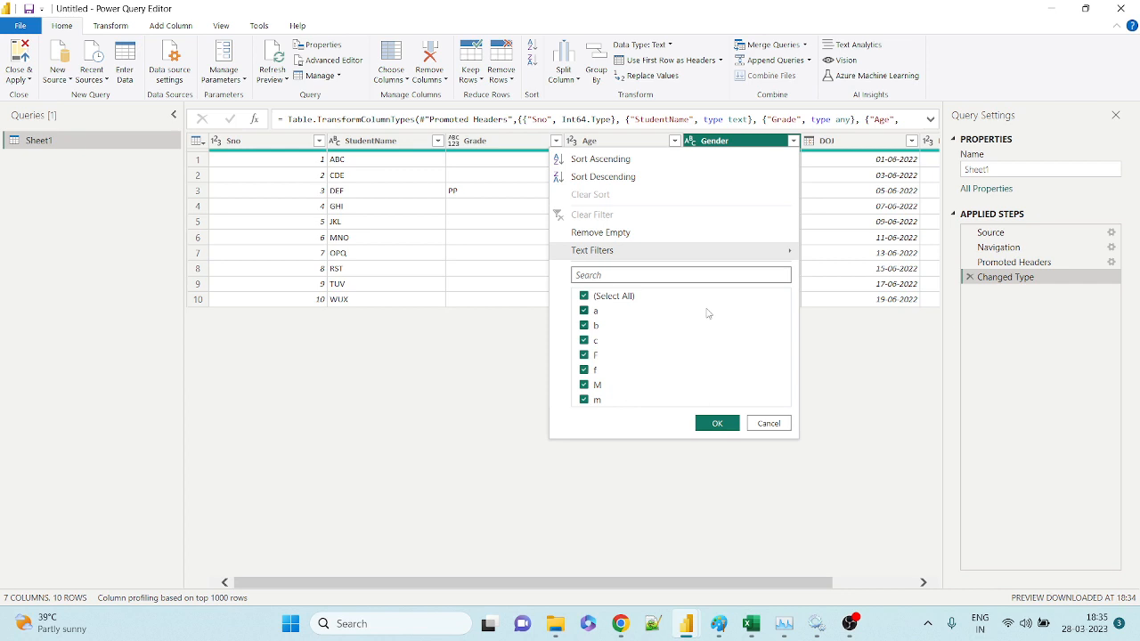
{"action": "left_click", "coordinate": [583, 311]}
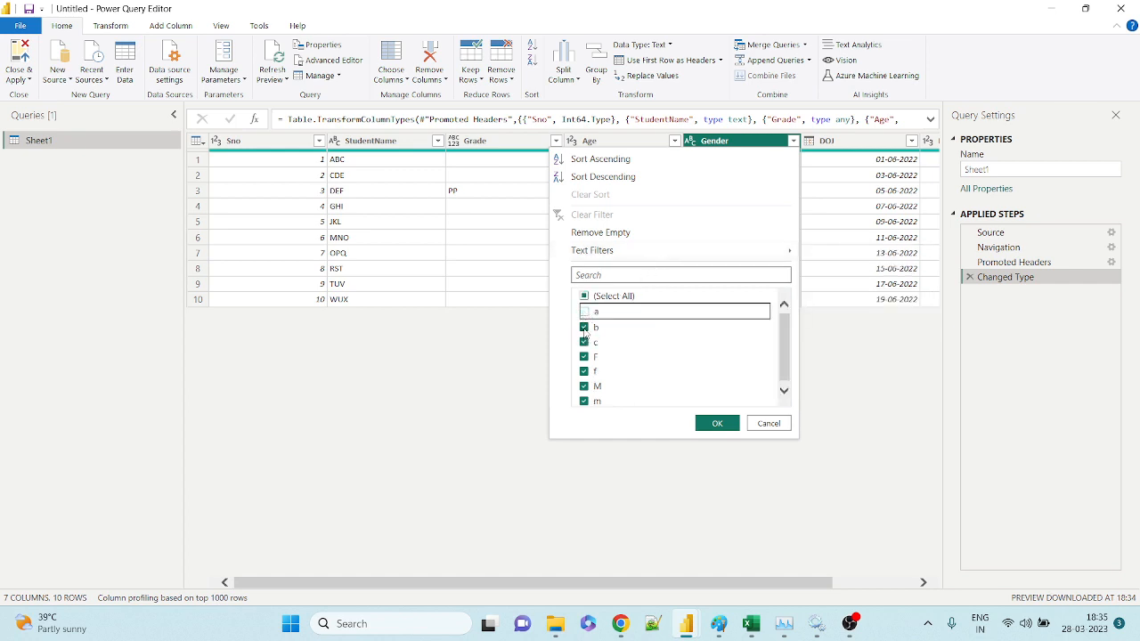
{"action": "left_click", "coordinate": [585, 326]}
{"action": "left_click", "coordinate": [584, 342]}
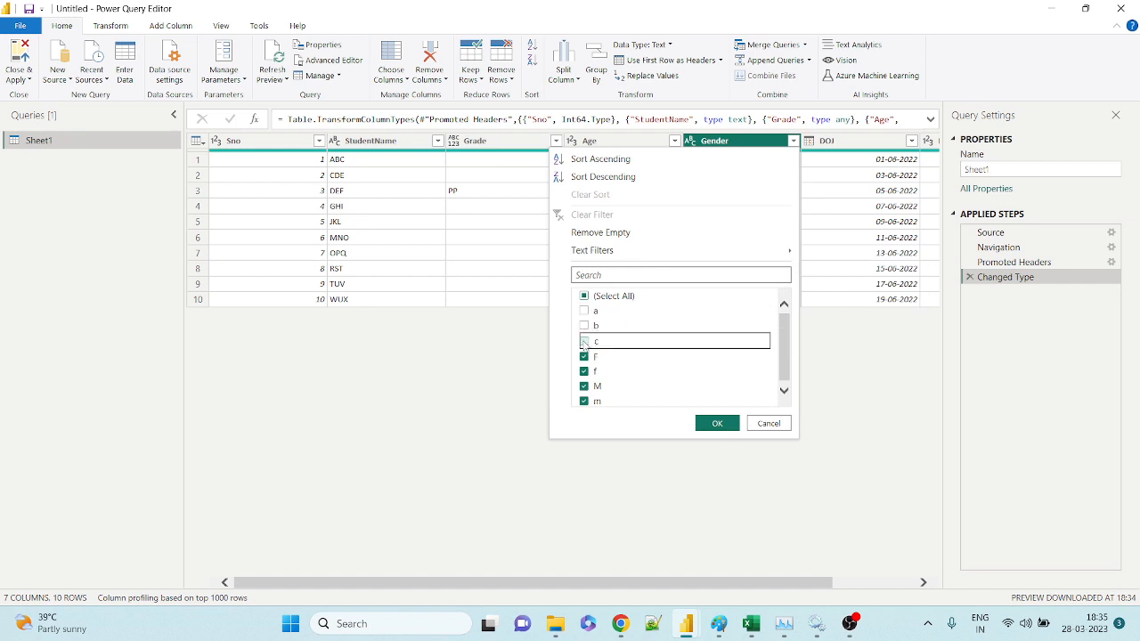
{"action": "left_click", "coordinate": [716, 424]}
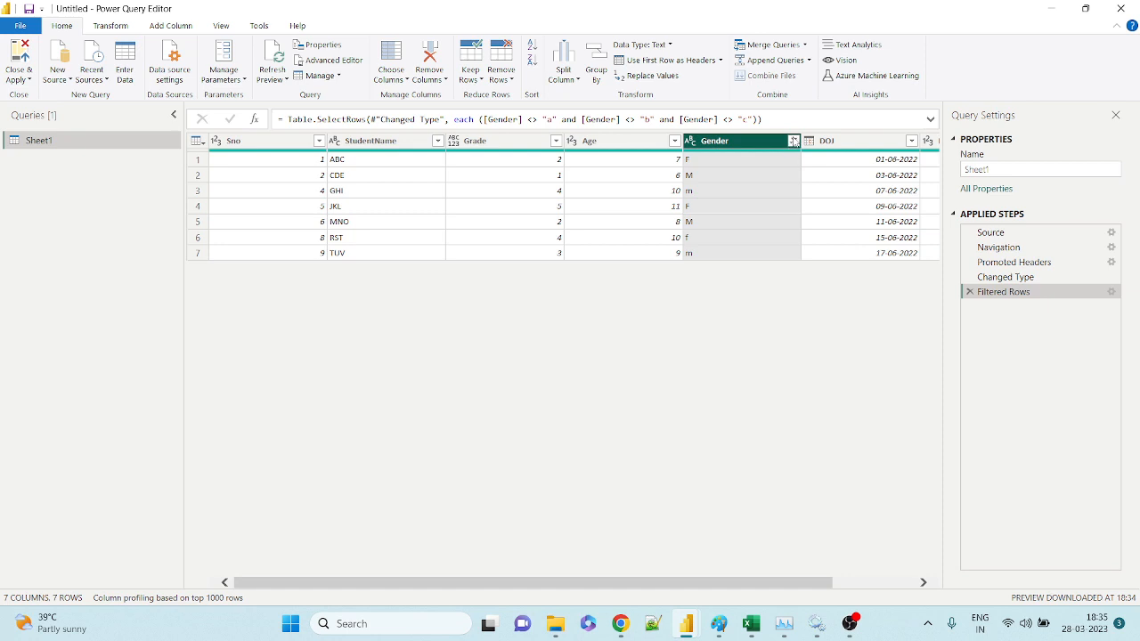
Review the Gender filter selection, close and apply the query changes, and check the filtered table in the data view
{"action": "left_click", "coordinate": [794, 141]}
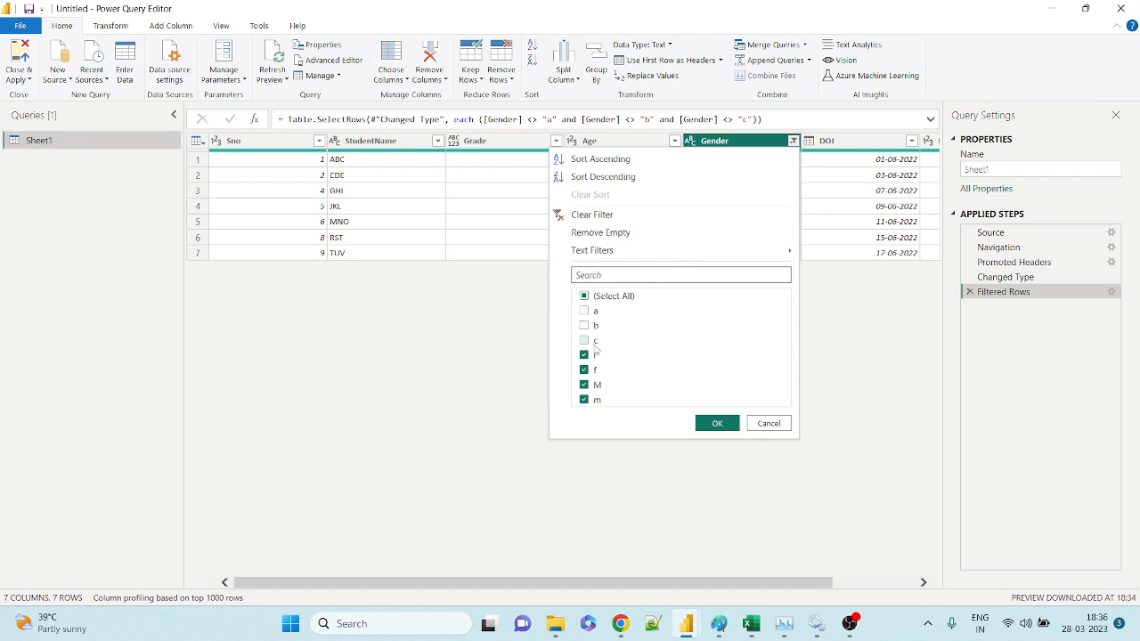
{"action": "left_click", "coordinate": [717, 424]}
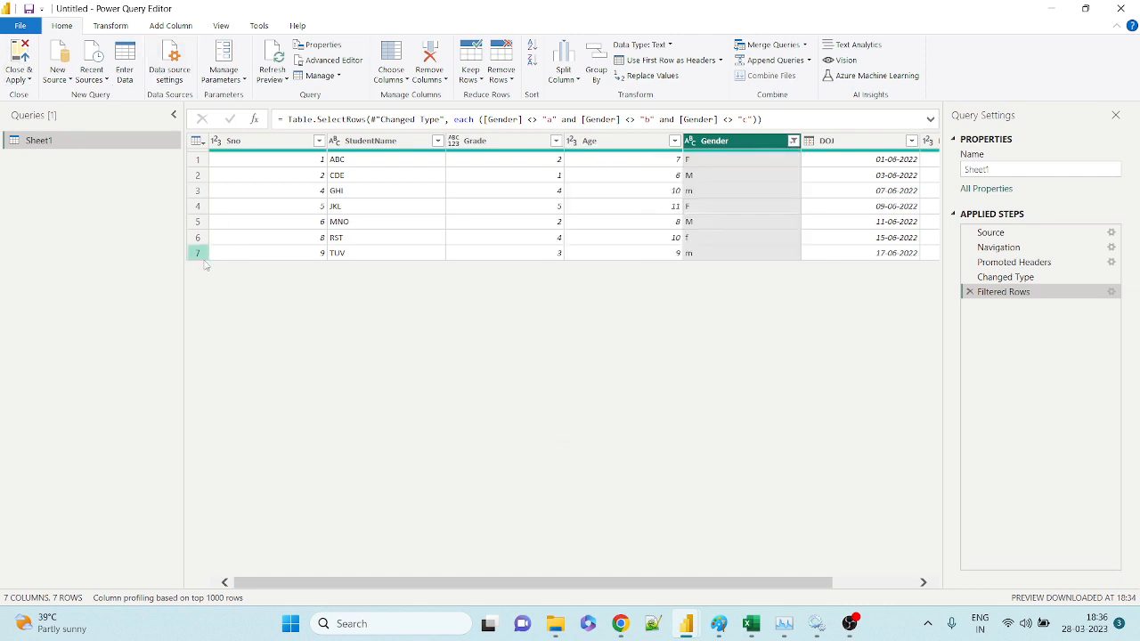
{"action": "left_click", "coordinate": [16, 55]}
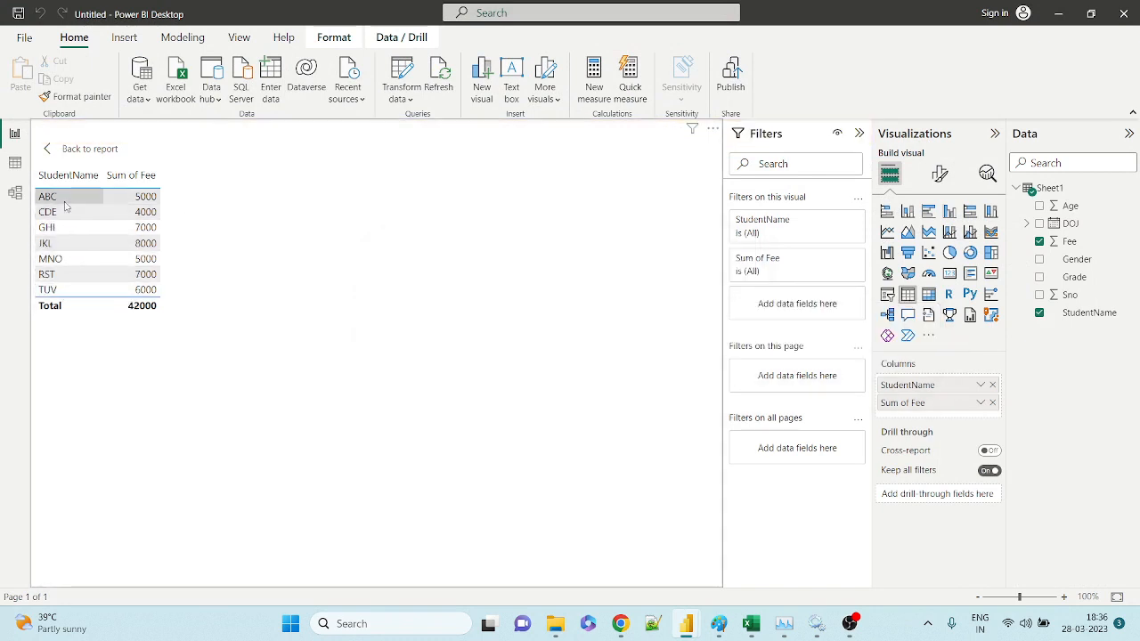
{"action": "left_click", "coordinate": [13, 170]}
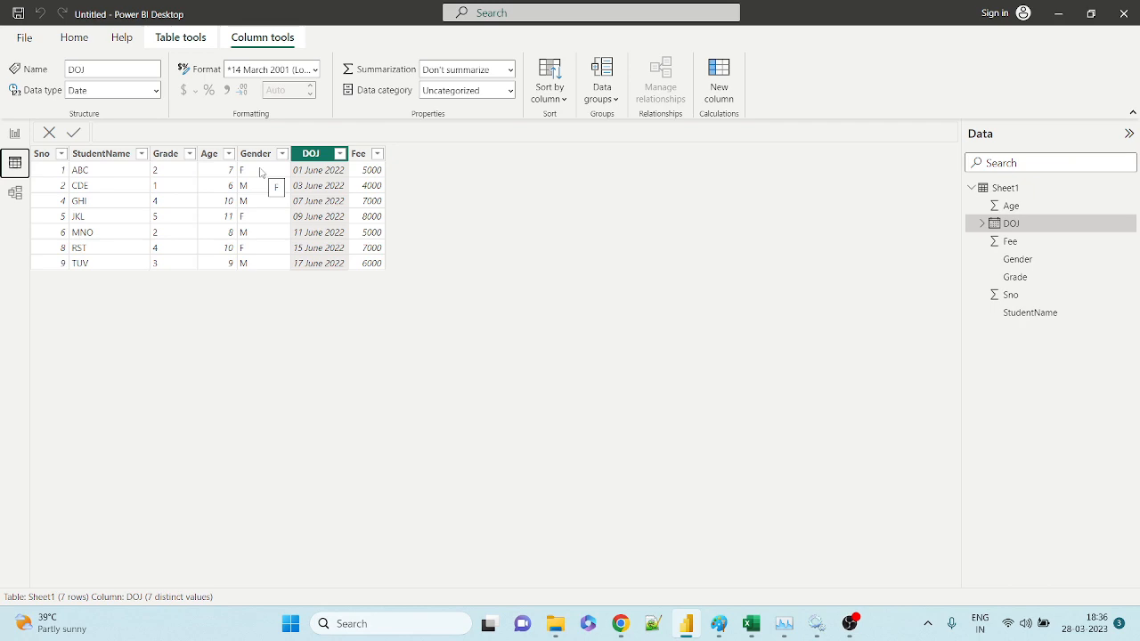
Switch to the Student.xlsx workbook in Excel and copy the student record in A11:G11 into row 12
{"action": "left_click", "coordinate": [753, 625]}
{"action": "left_click", "coordinate": [377, 457]}
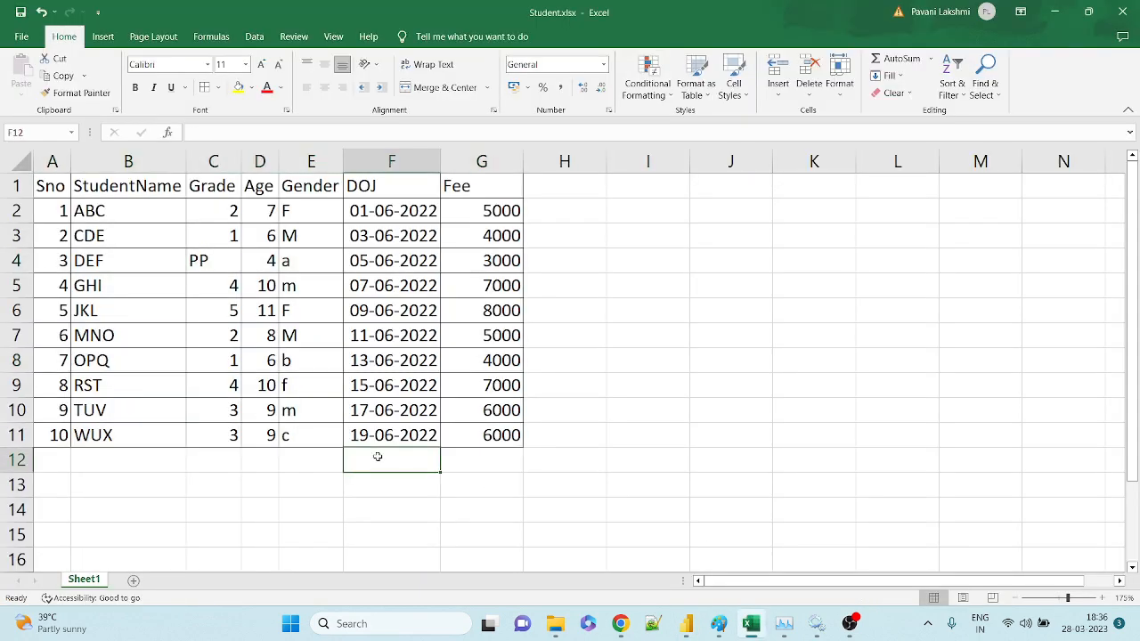
{"action": "key", "text": "Up"}
{"action": "key", "text": "Home"}
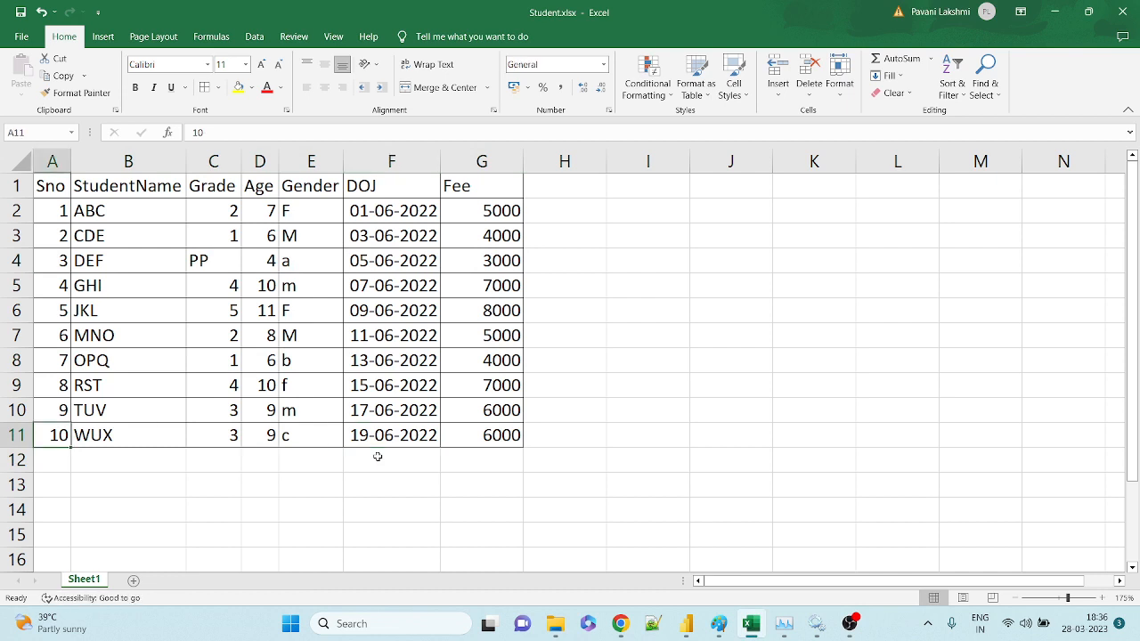
{"action": "key", "text": "ctrl+shift+Right"}
{"action": "key", "text": "ctrl+c"}
{"action": "key", "text": "Down"}
{"action": "key", "text": "ctrl+v"}
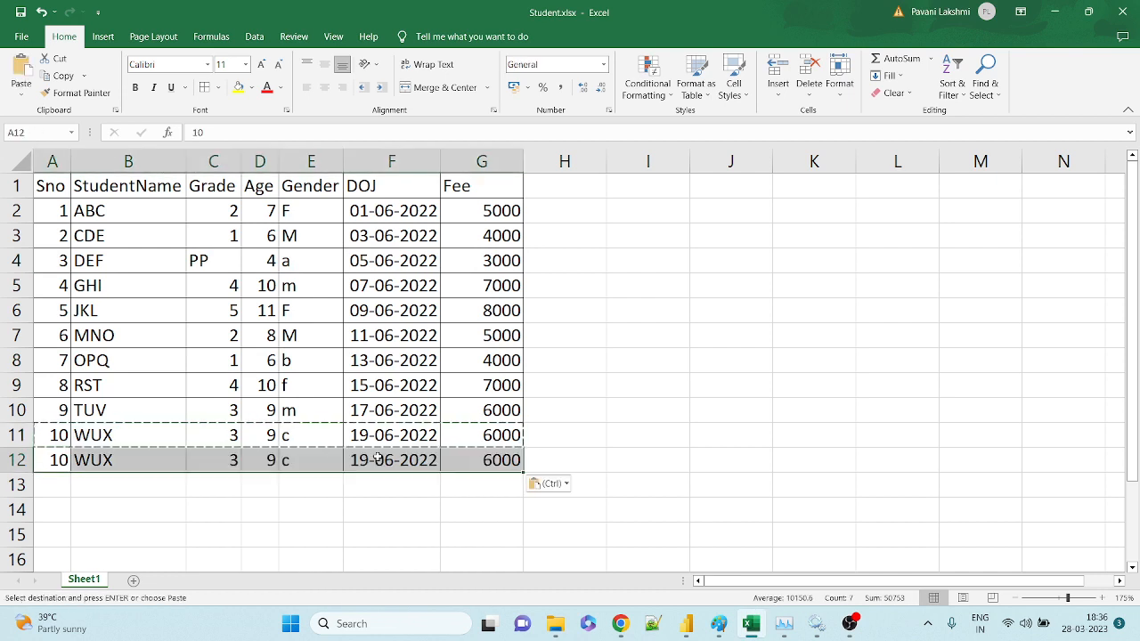
Set the Sno value of the copied record in A12 to 11
{"action": "key", "text": "shift+Left"}
{"action": "key", "text": "shift+Left"}
{"action": "key", "text": "shift+Left"}
{"action": "key", "text": "shift+Left"}
{"action": "key", "text": "shift+Left"}
{"action": "key", "text": "shift+Left"}
{"action": "key", "text": "Right"}
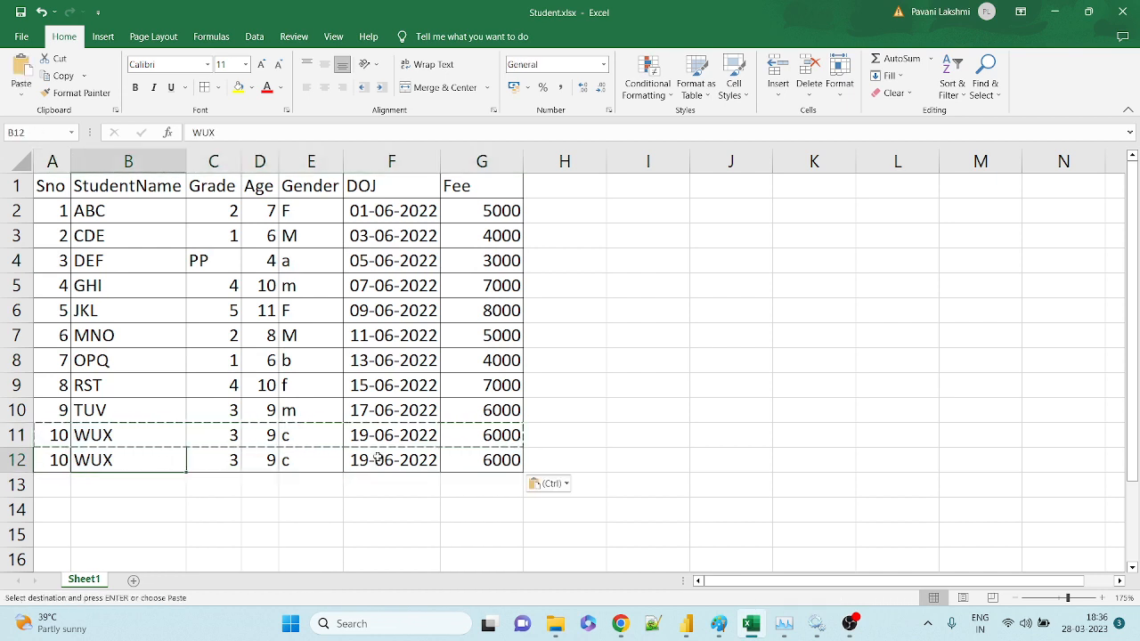
{"action": "key", "text": "Left"}
{"action": "type", "text": "11"}
{"action": "key", "text": "Tab"}
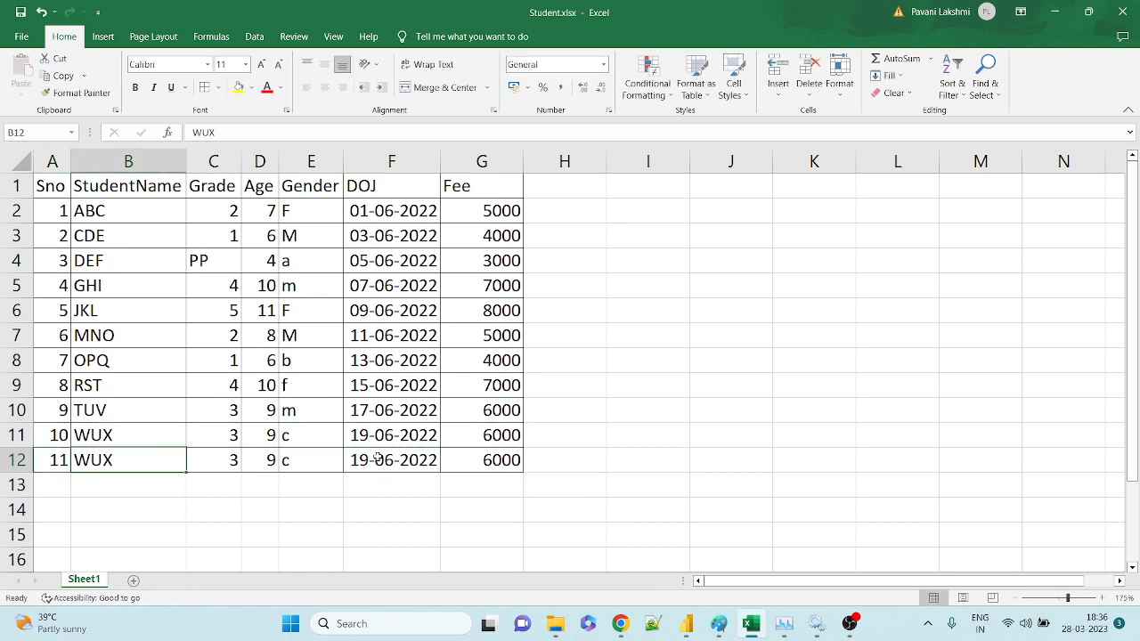
Set the StudentName in row 12 to XYZ and its Gender to d, and save the workbook
{"action": "type", "text": "XYZ"}
{"action": "key", "text": "Tab"}
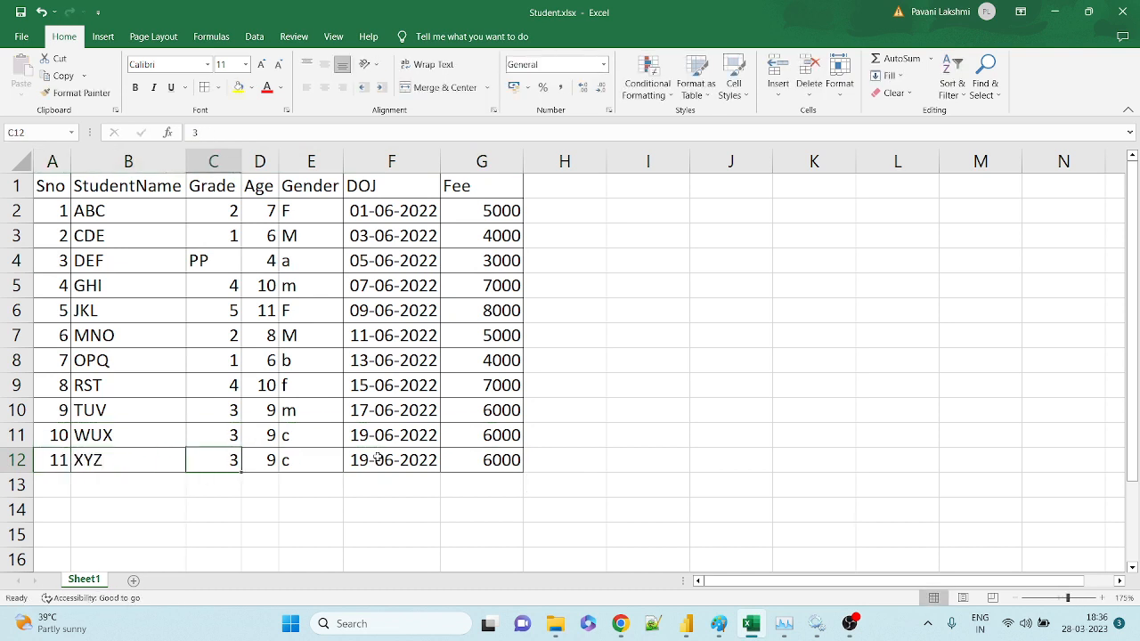
{"action": "key", "text": "Tab"}
{"action": "key", "text": "Tab"}
{"action": "key", "text": "Tab"}
{"action": "key", "text": "Left"}
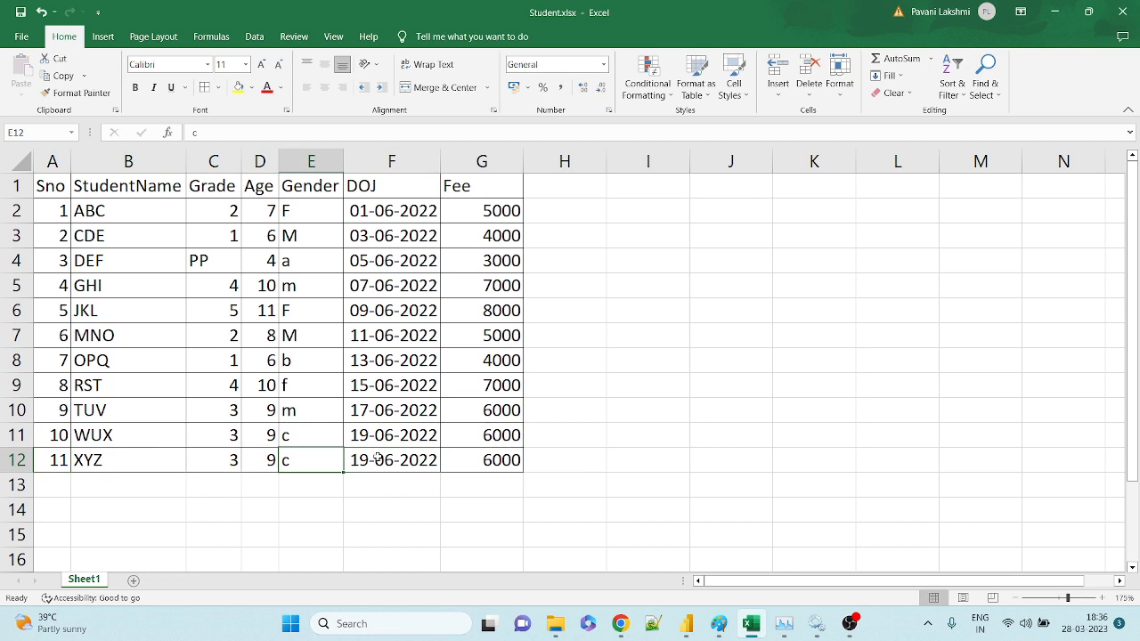
{"action": "type", "text": "d"}
{"action": "left_click", "coordinate": [740, 526]}
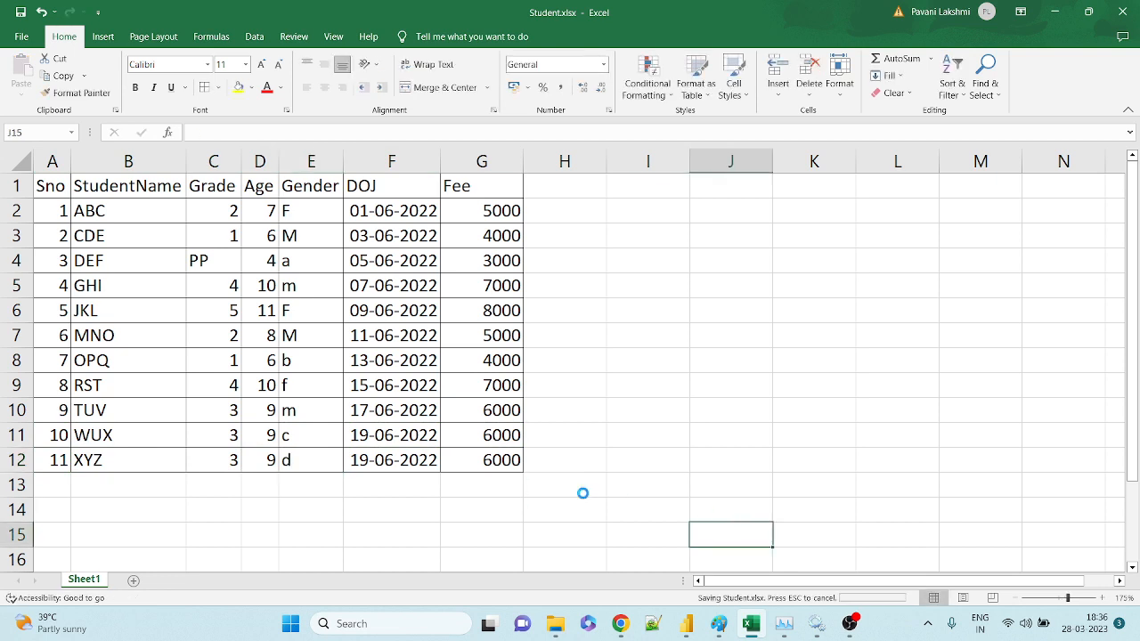
{"action": "left_click", "coordinate": [317, 458]}
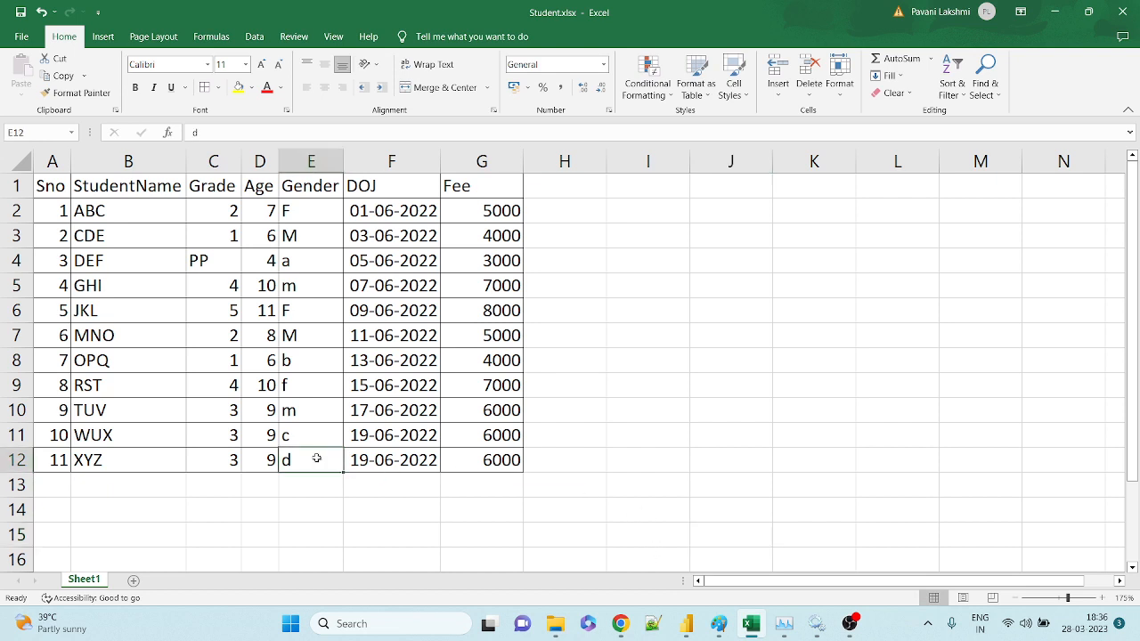
Switch to Power BI Desktop, open the Power Query Editor from the report view and refresh the Sheet1 query preview
{"action": "left_click", "coordinate": [688, 624]}
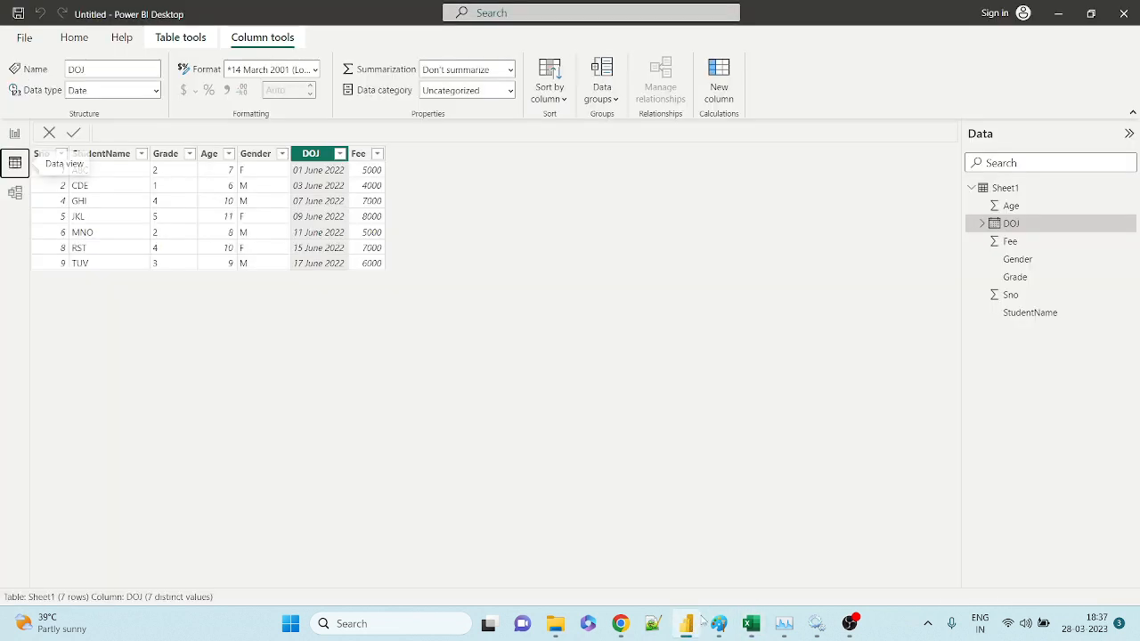
{"action": "left_click", "coordinate": [14, 133]}
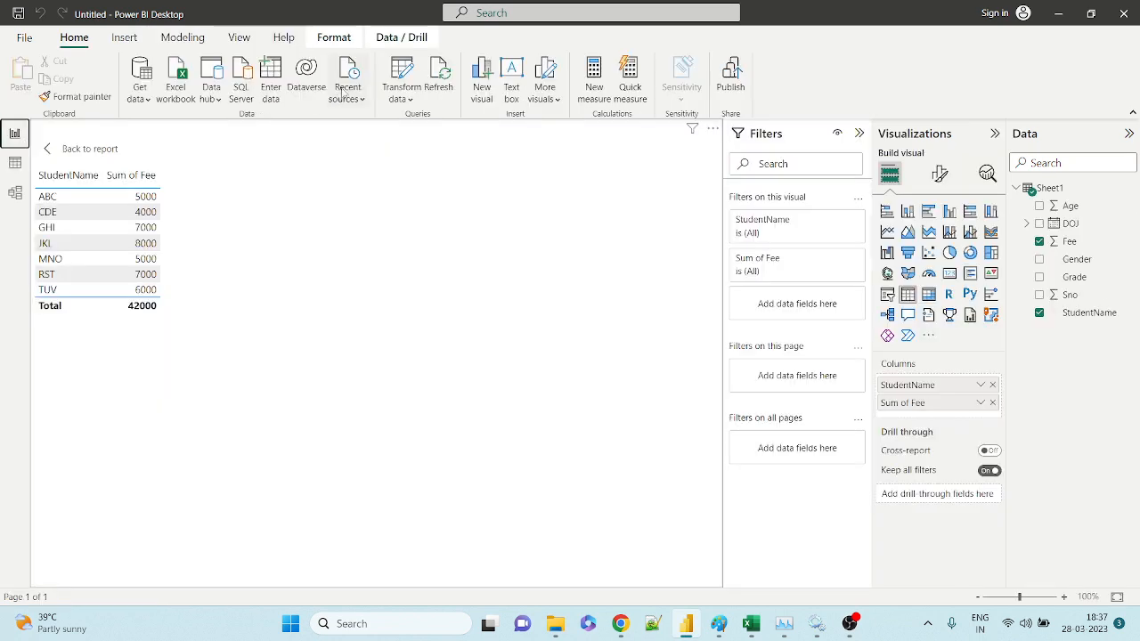
{"action": "left_click", "coordinate": [412, 97]}
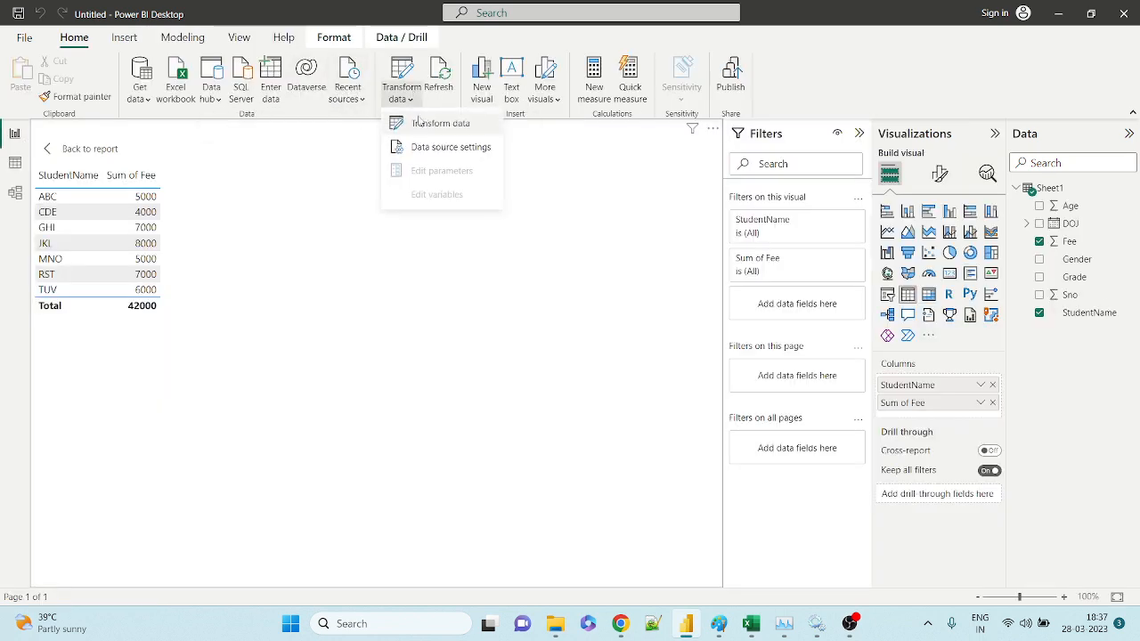
{"action": "left_click", "coordinate": [415, 123]}
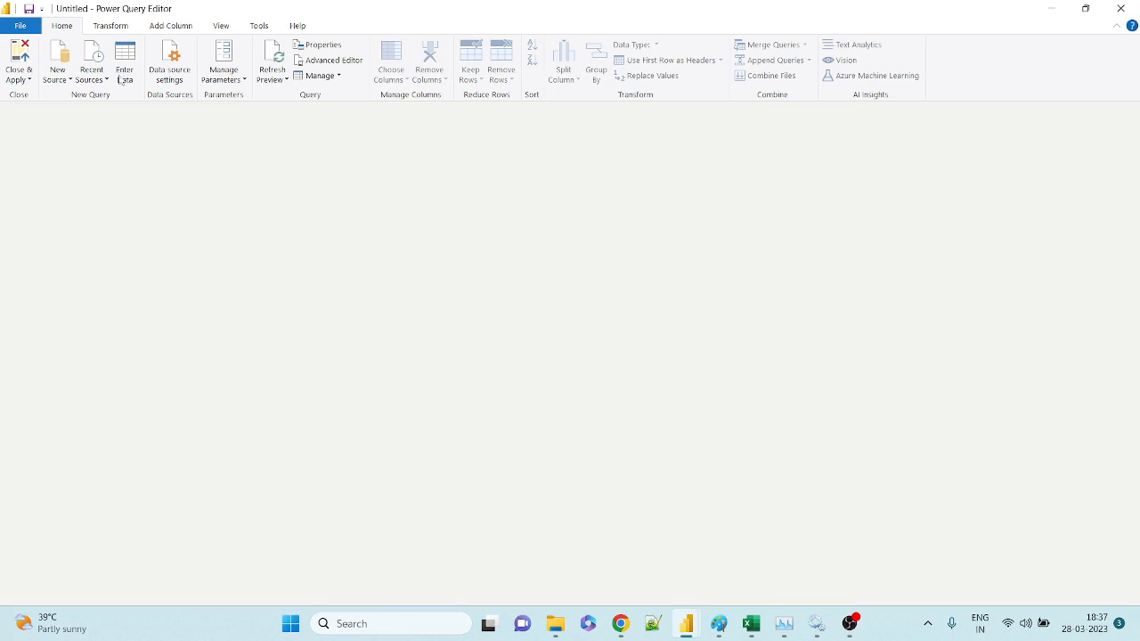
{"action": "left_click", "coordinate": [271, 71]}
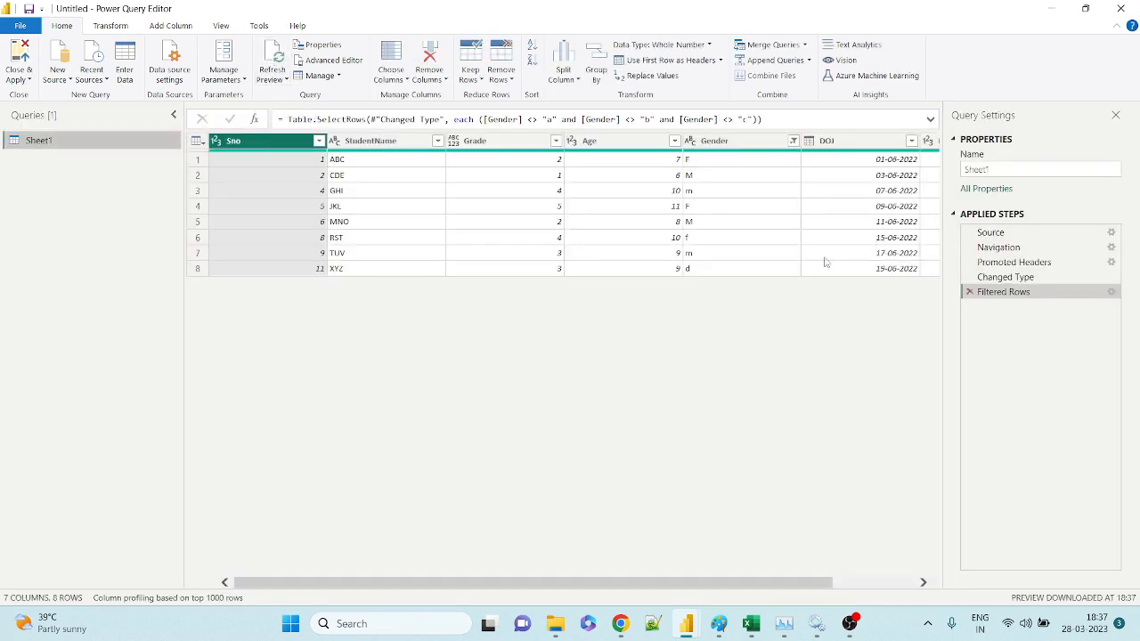
Exclude the value d in the Gender column filter, and close and apply the query changes
{"action": "left_click", "coordinate": [710, 270]}
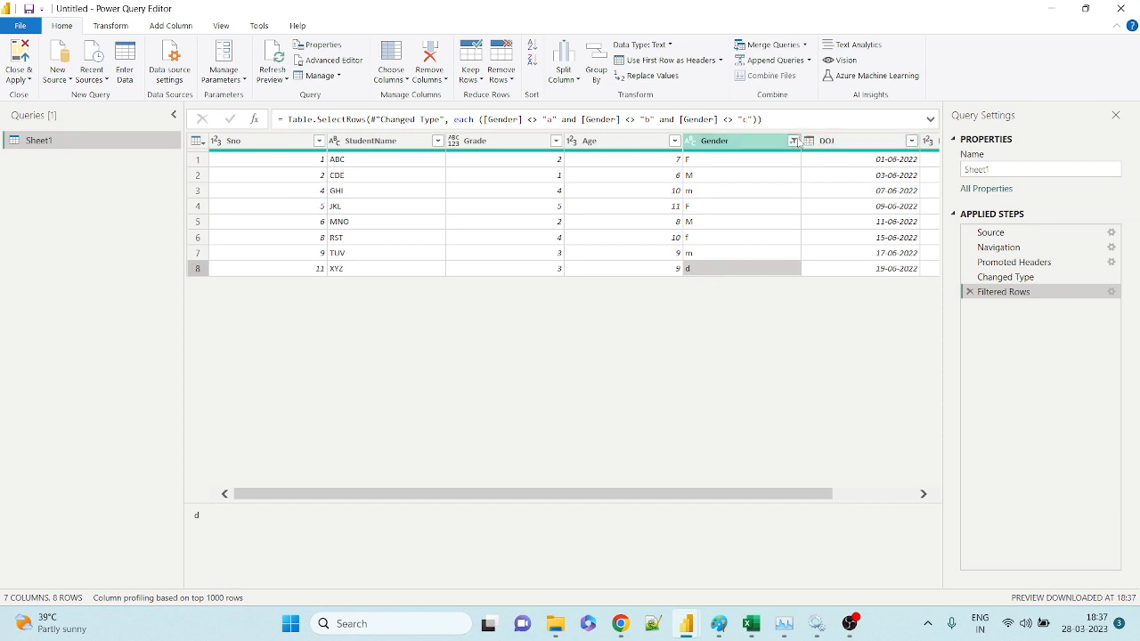
{"action": "left_click", "coordinate": [793, 141]}
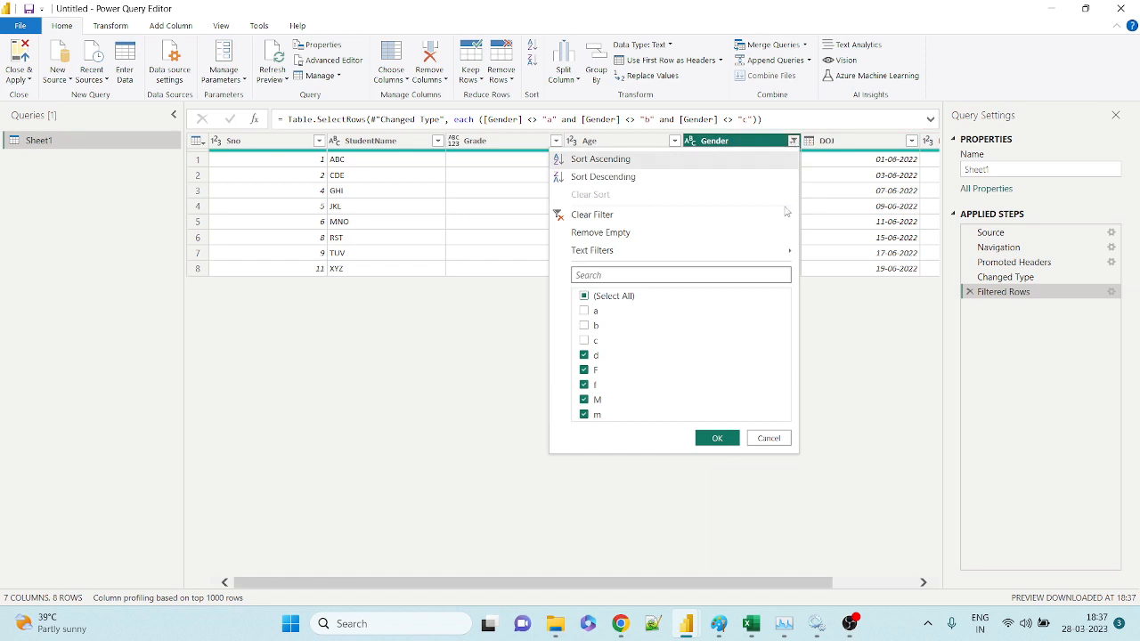
{"action": "left_click", "coordinate": [585, 356]}
{"action": "left_click", "coordinate": [700, 438]}
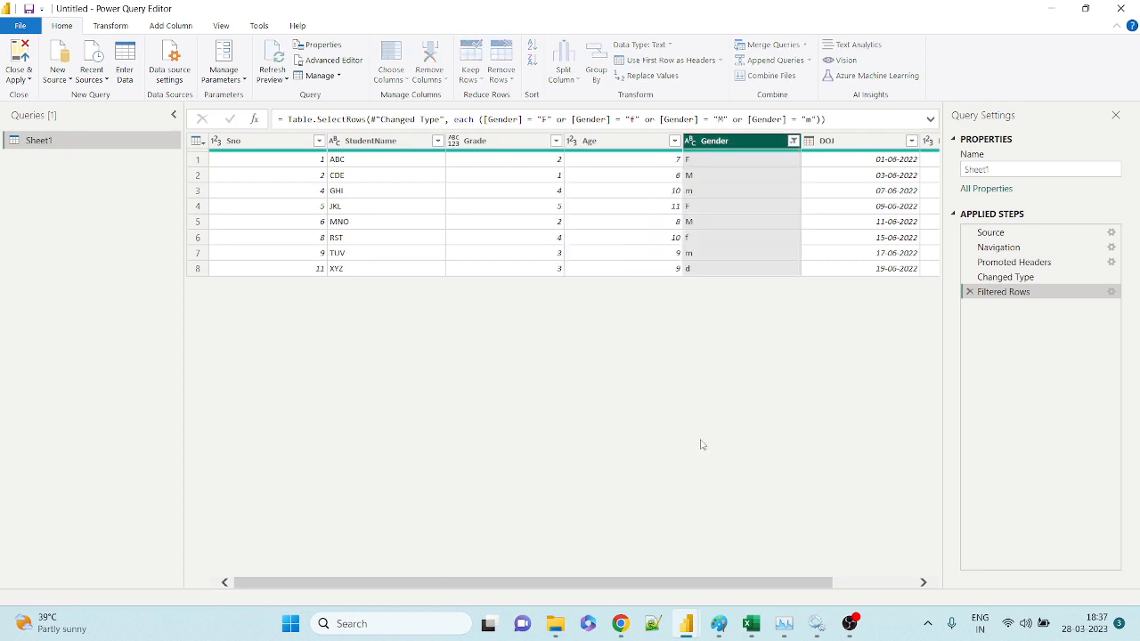
{"action": "left_click", "coordinate": [21, 77]}
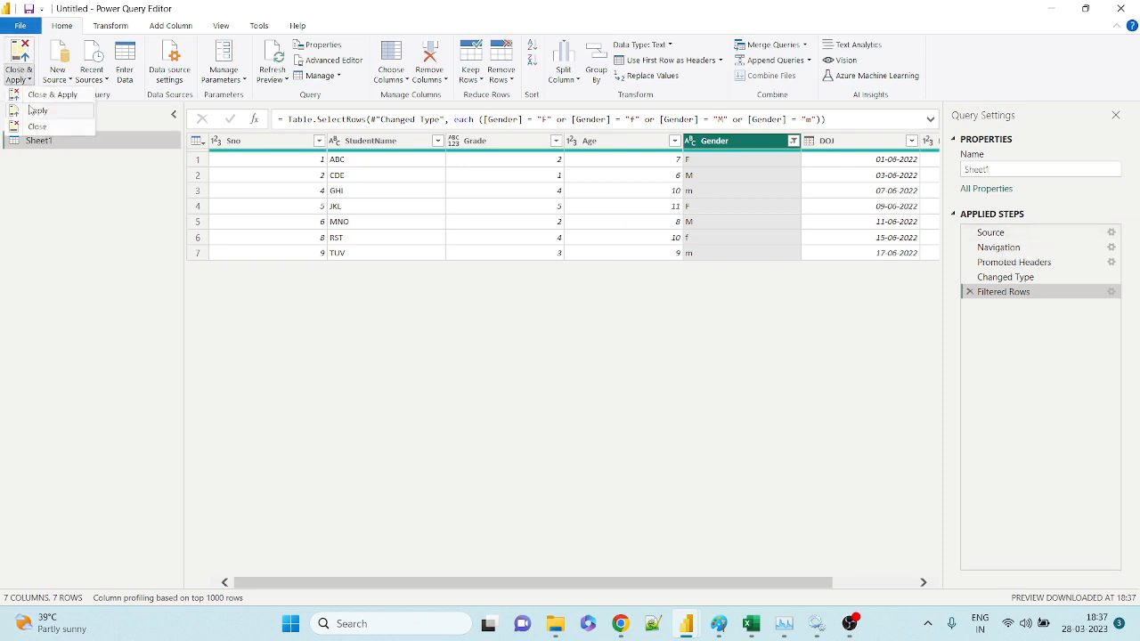
{"action": "left_click", "coordinate": [49, 94]}
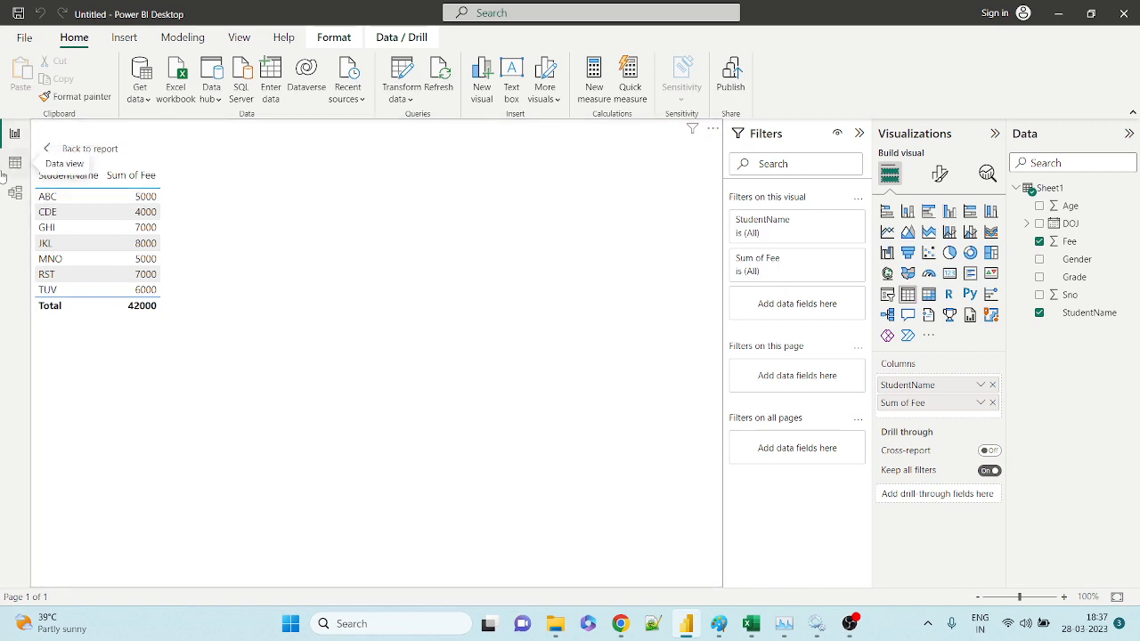
Switch to Student.xlsx in Excel to review the Gender column's values, and return to Power BI Desktop
{"action": "left_click", "coordinate": [751, 624]}
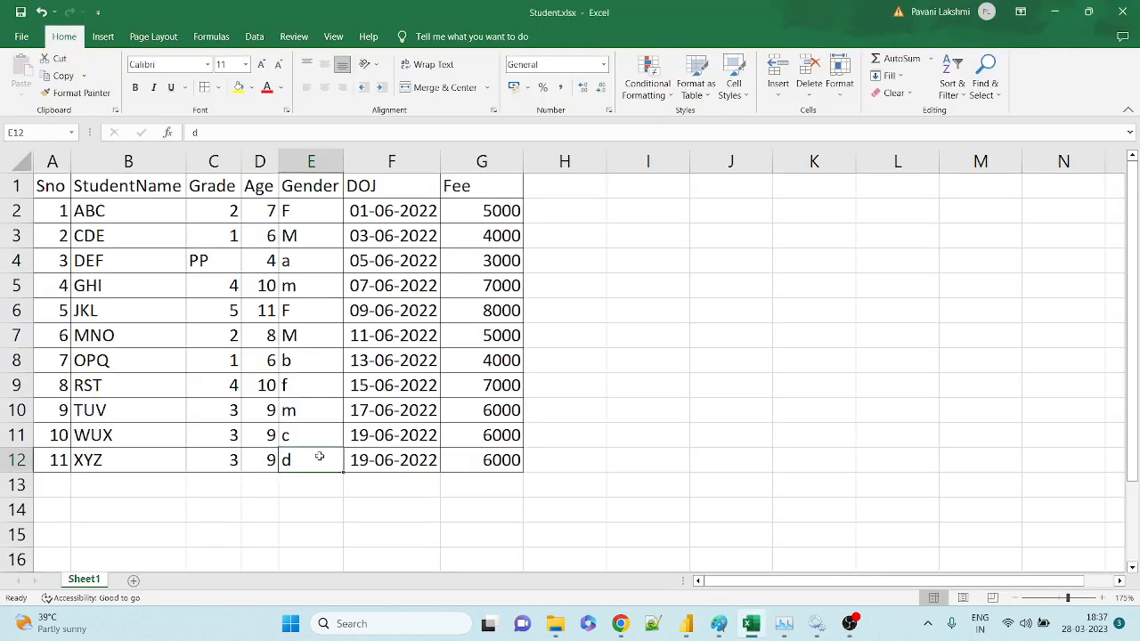
{"action": "left_click", "coordinate": [293, 482]}
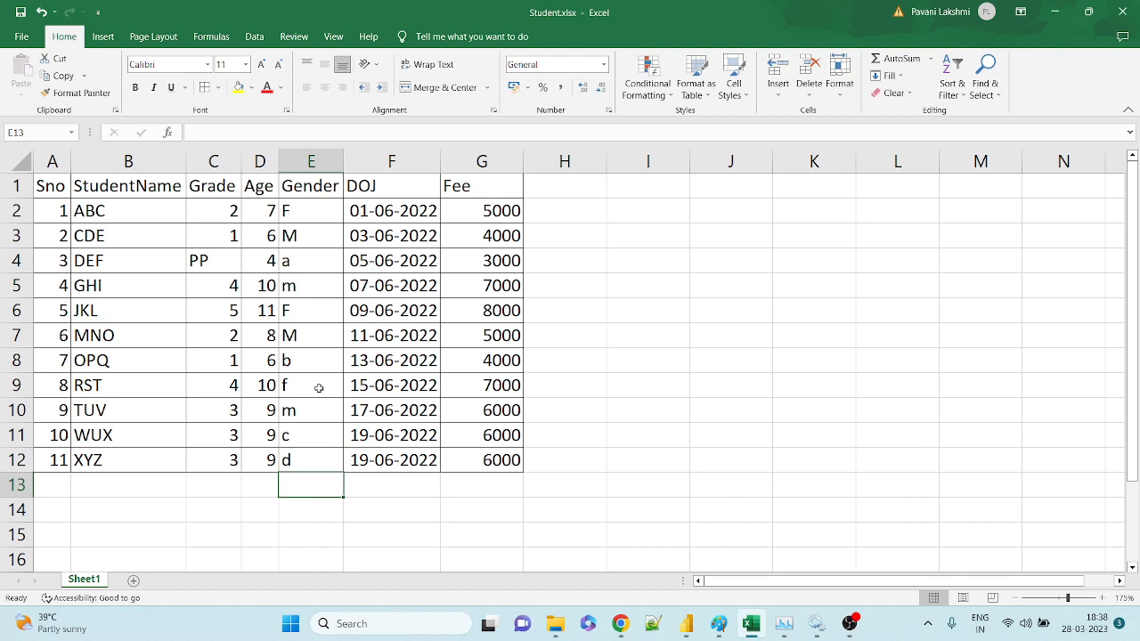
{"action": "left_click", "coordinate": [687, 624]}
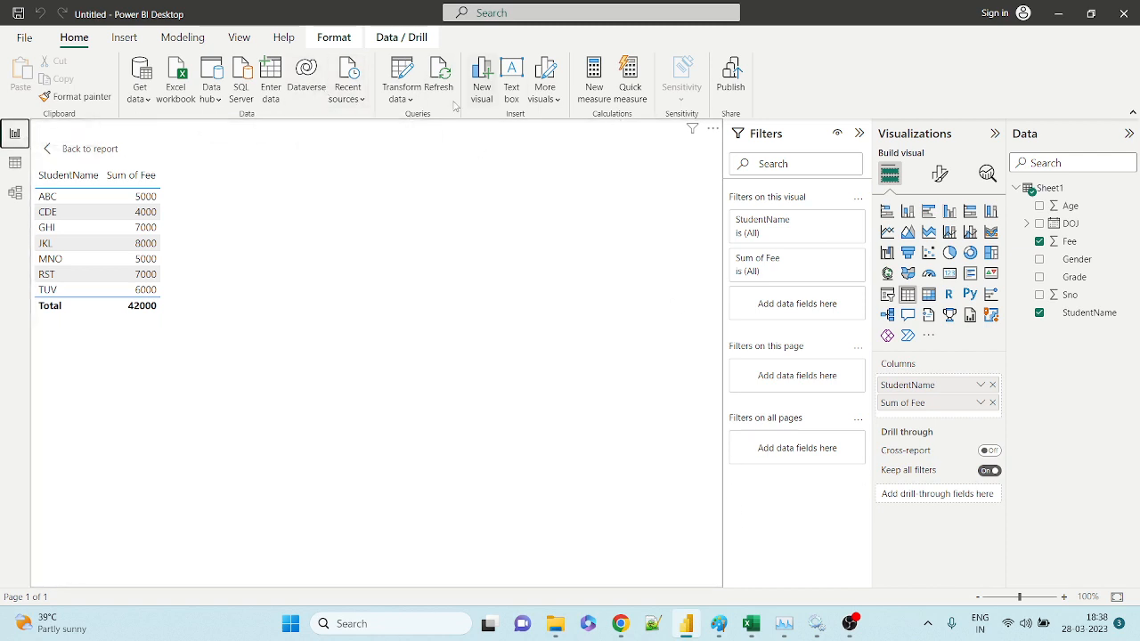
Open the Sheet1 query in Power Query Editor and select all values in the Gender column's filter
{"action": "left_click", "coordinate": [401, 97]}
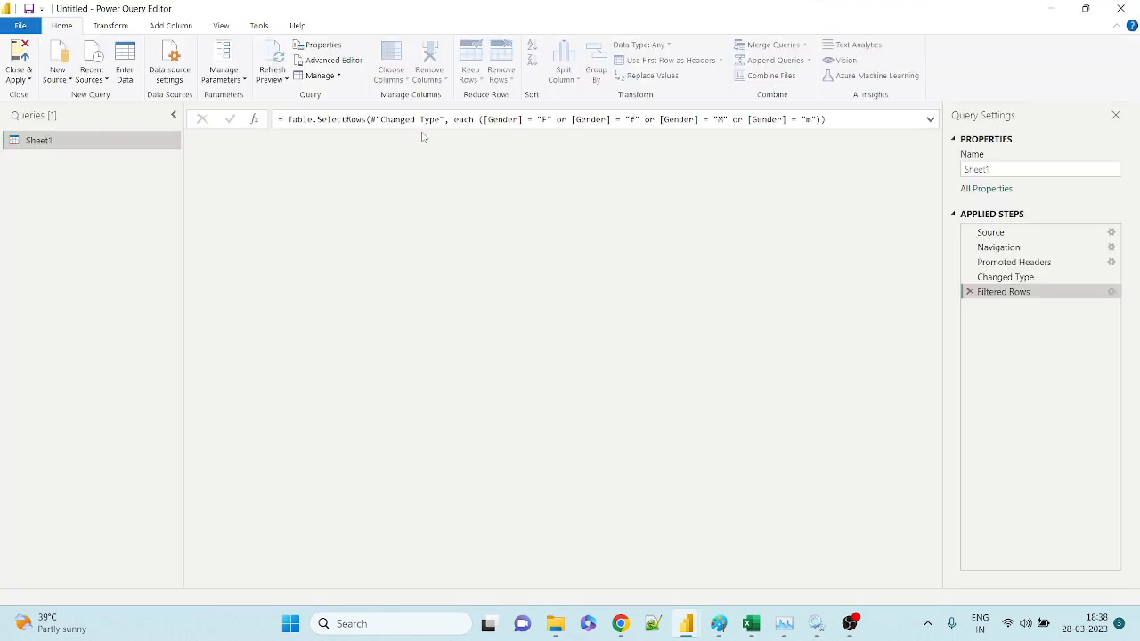
{"action": "left_click", "coordinate": [793, 140]}
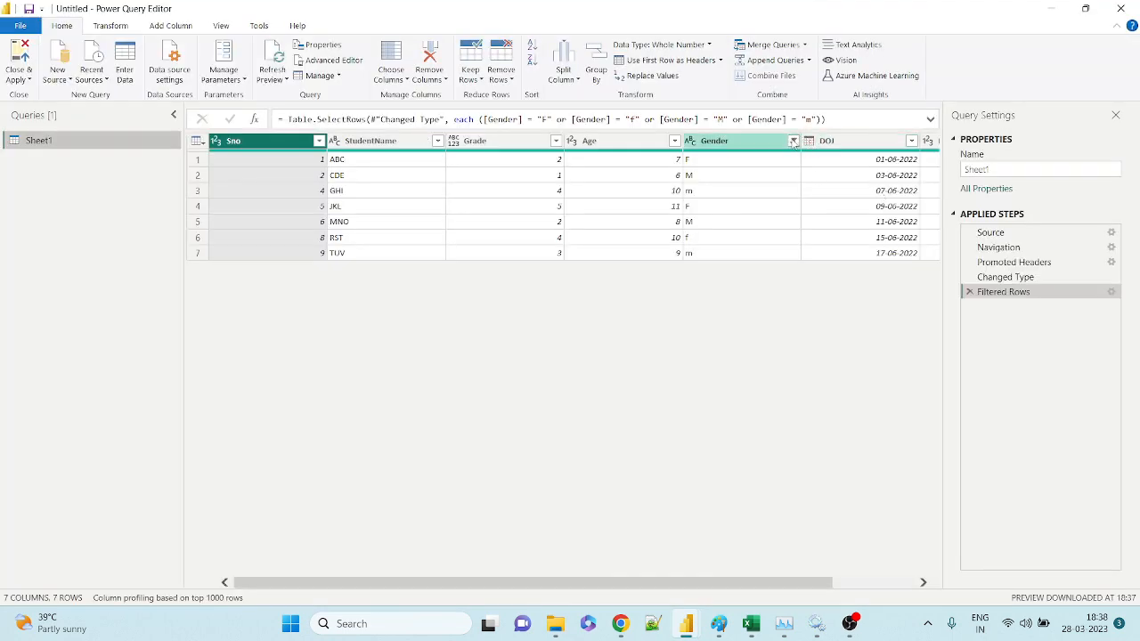
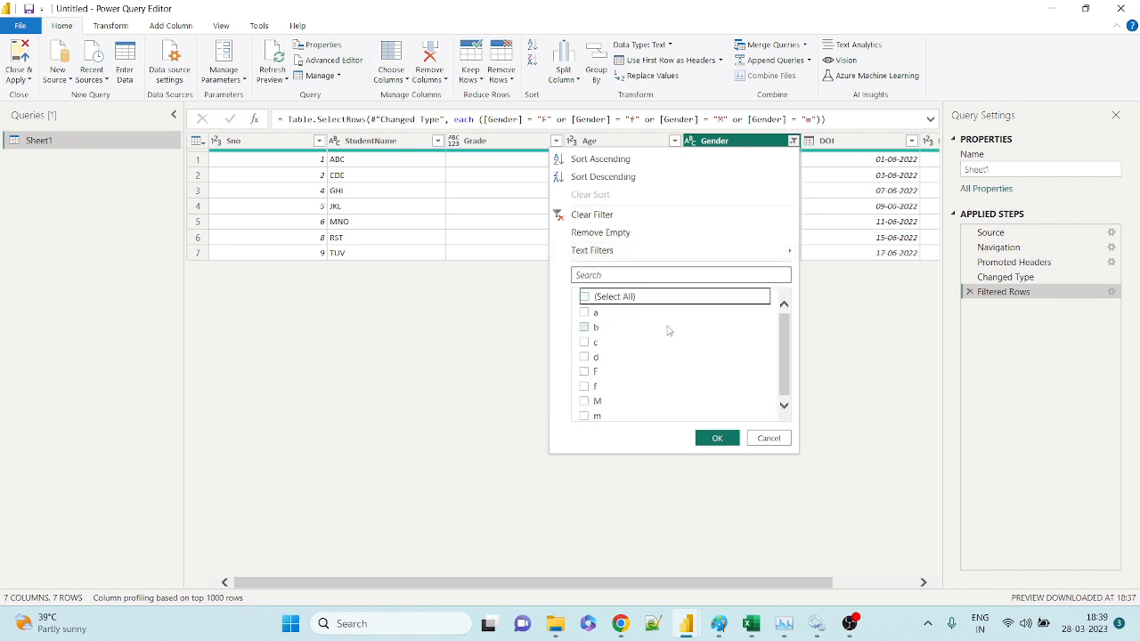
{"action": "left_click", "coordinate": [585, 298]}
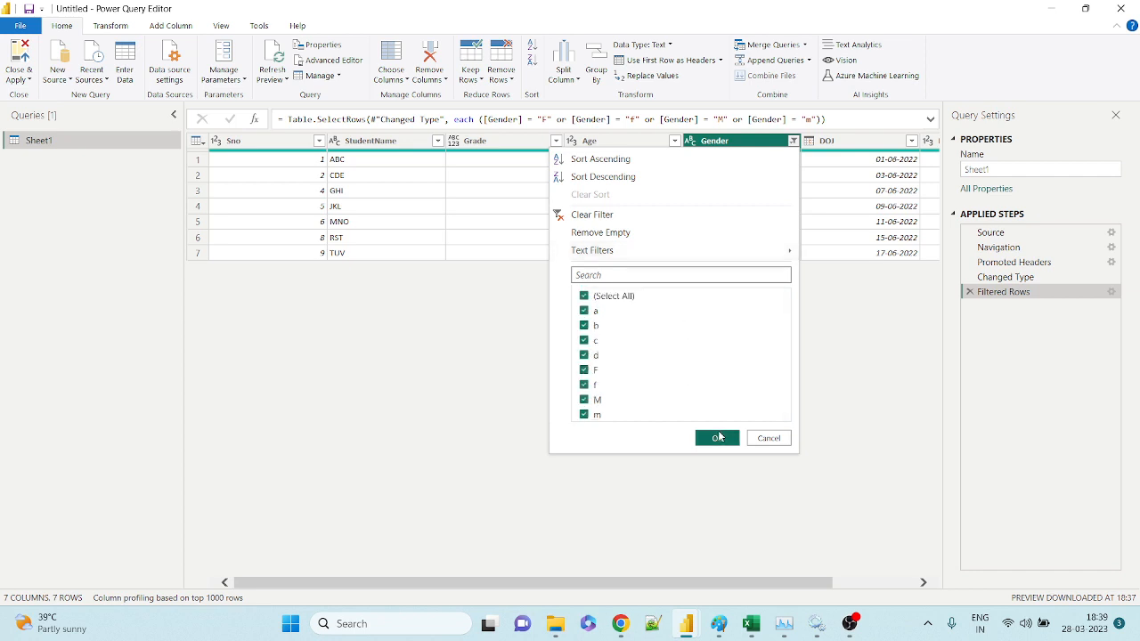
{"action": "left_click", "coordinate": [718, 437]}
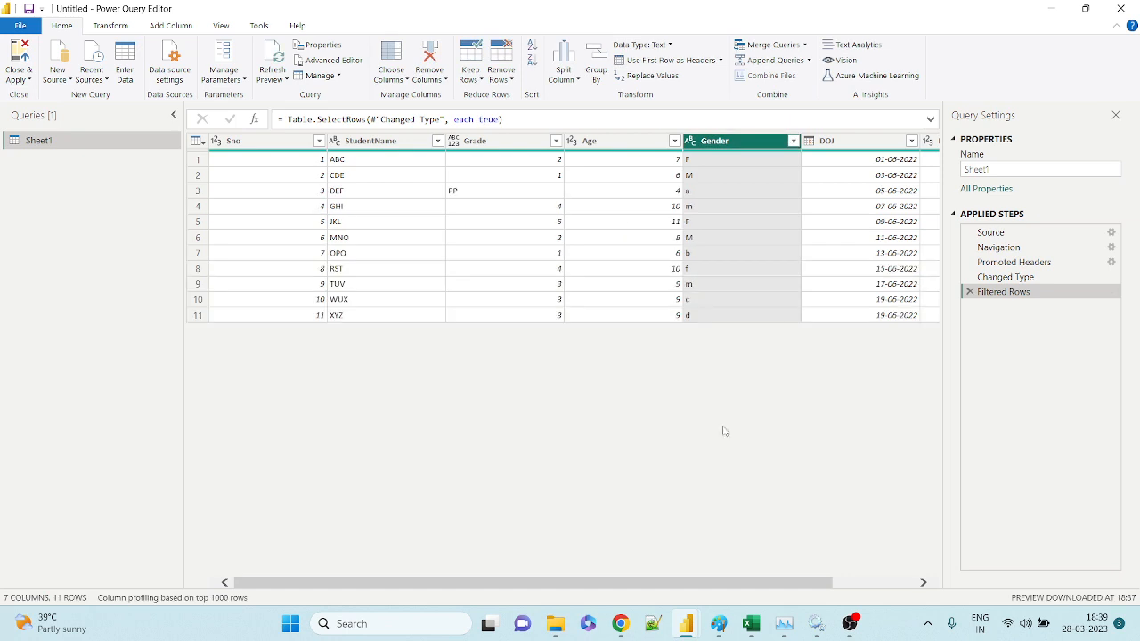
{"action": "left_click", "coordinate": [792, 141]}
{"action": "mouse_move", "coordinate": [614, 254]}
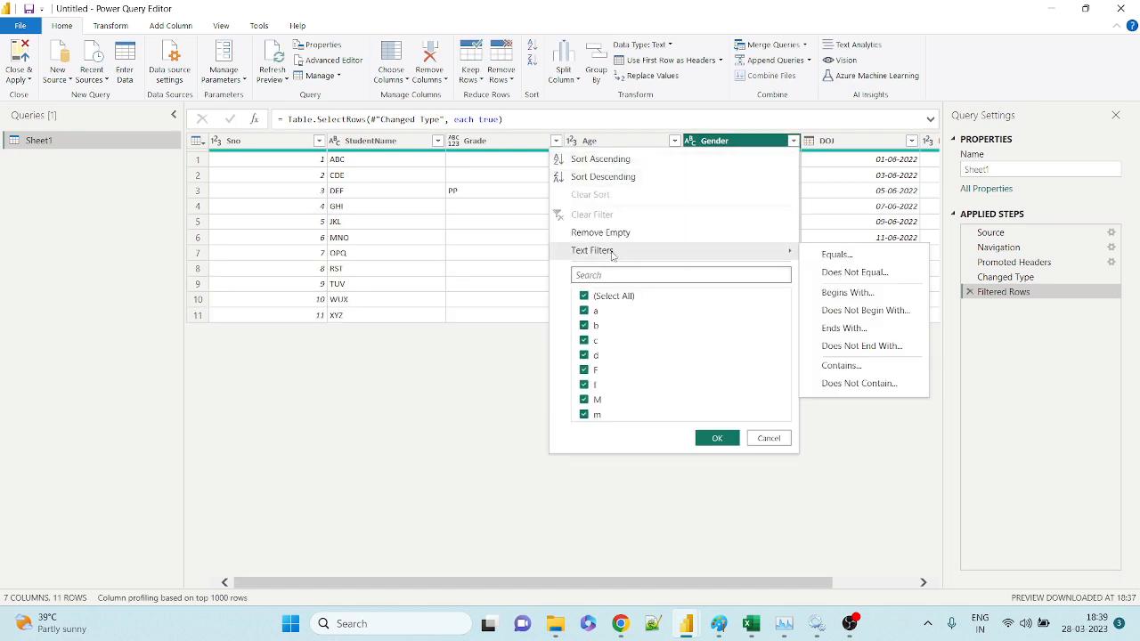
{"action": "left_click", "coordinate": [830, 255]}
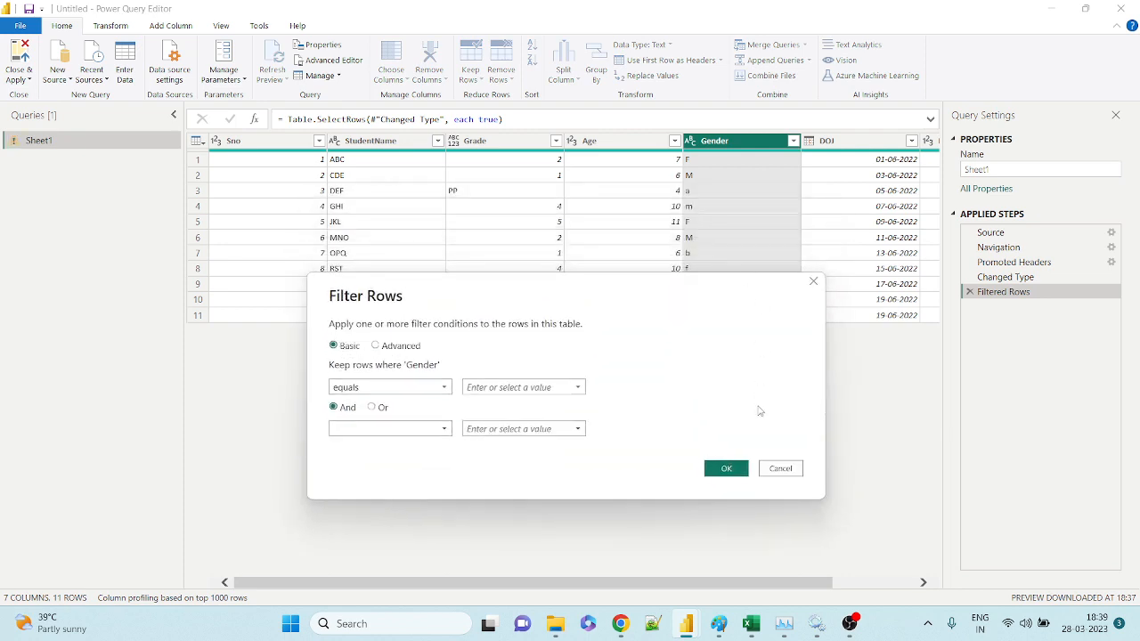
{"action": "left_click", "coordinate": [777, 469]}
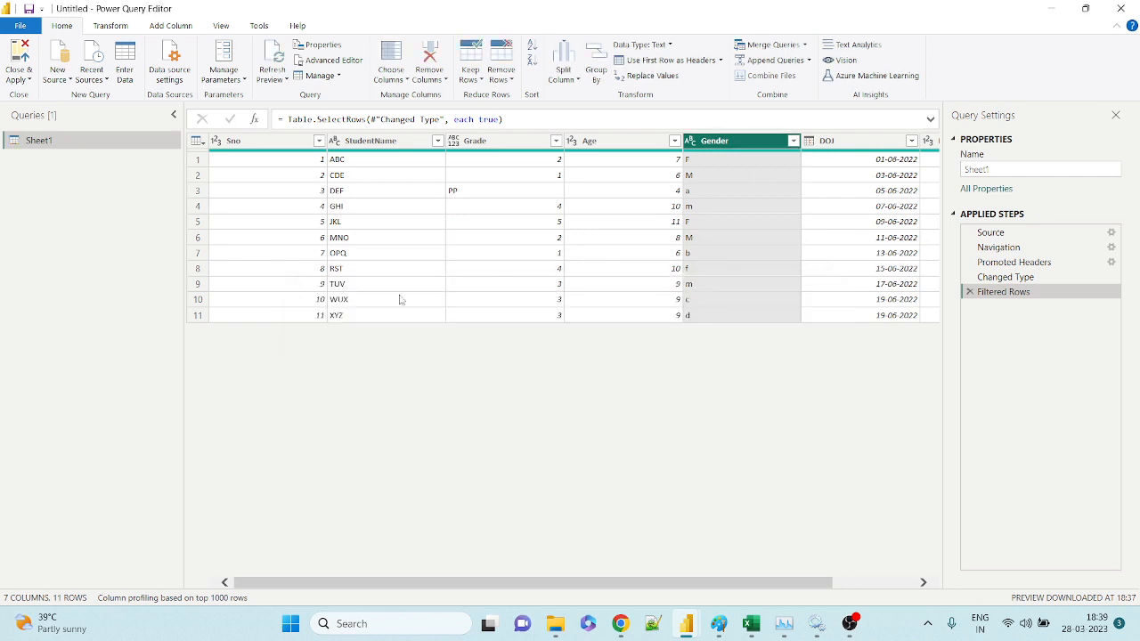
Start an advanced text filter on the Gender column with a first clause where Gender equals M
{"action": "left_click", "coordinate": [794, 145]}
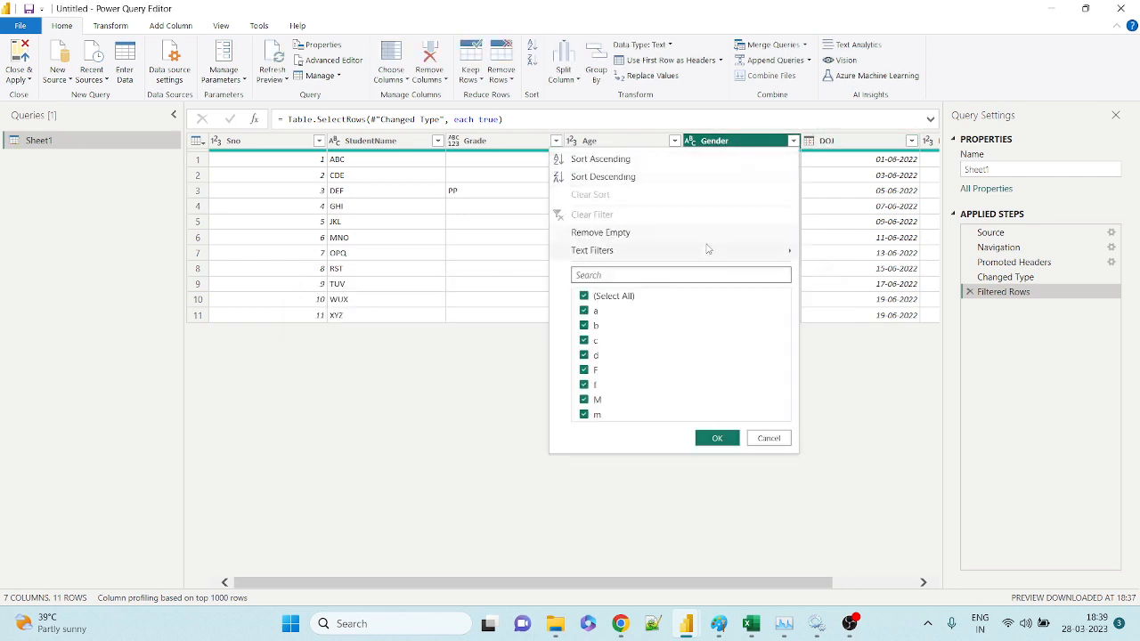
{"action": "mouse_move", "coordinate": [703, 252]}
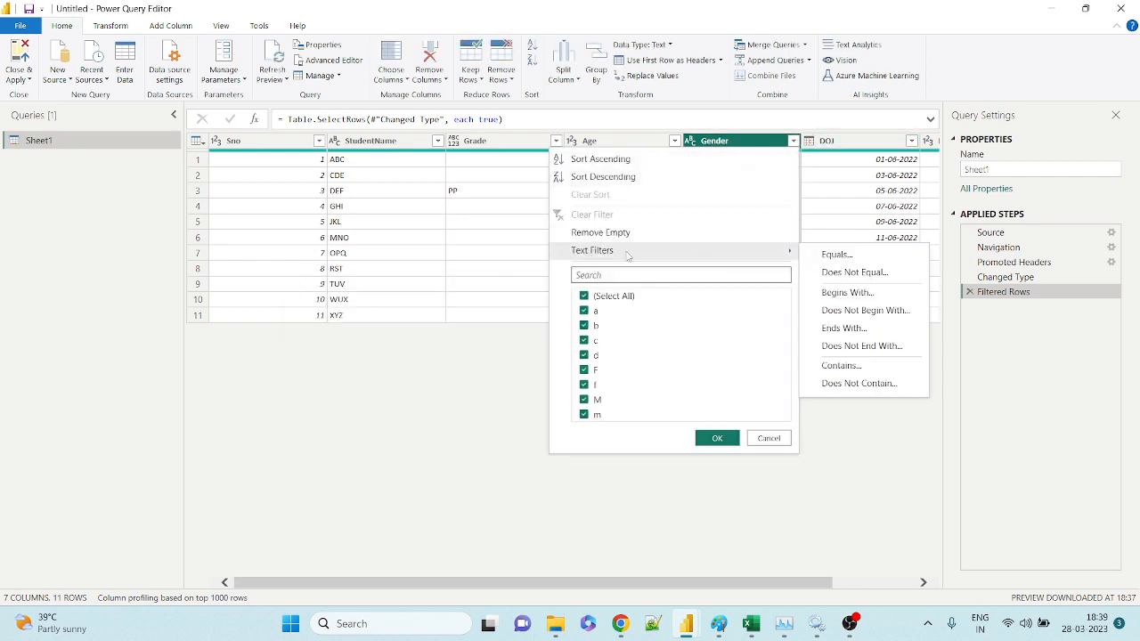
{"action": "left_click", "coordinate": [836, 259]}
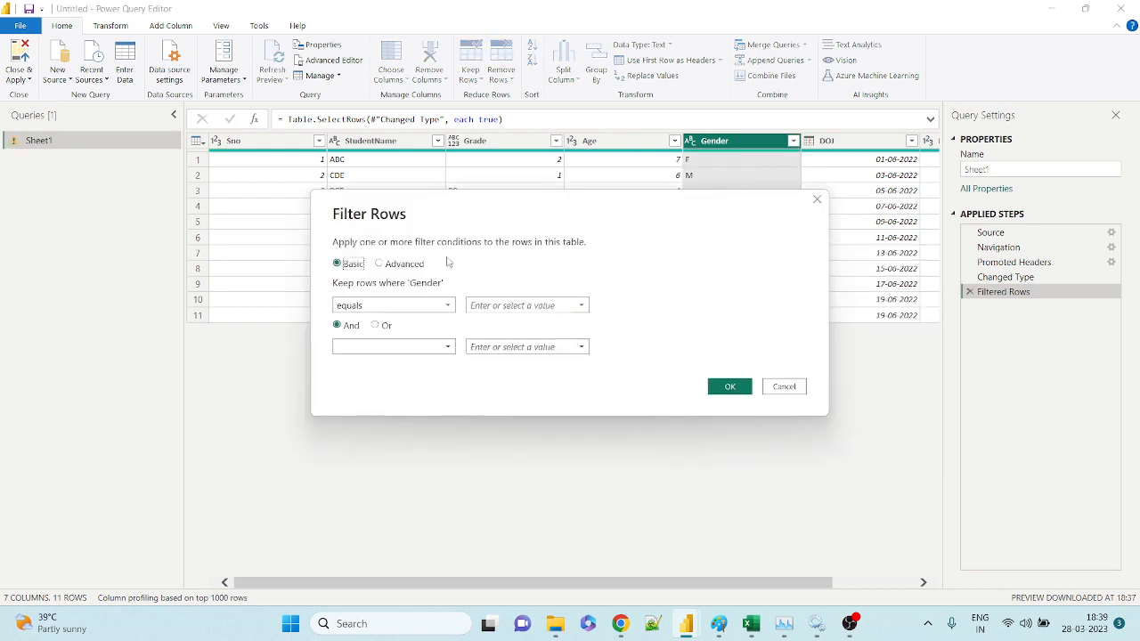
{"action": "left_click", "coordinate": [379, 264]}
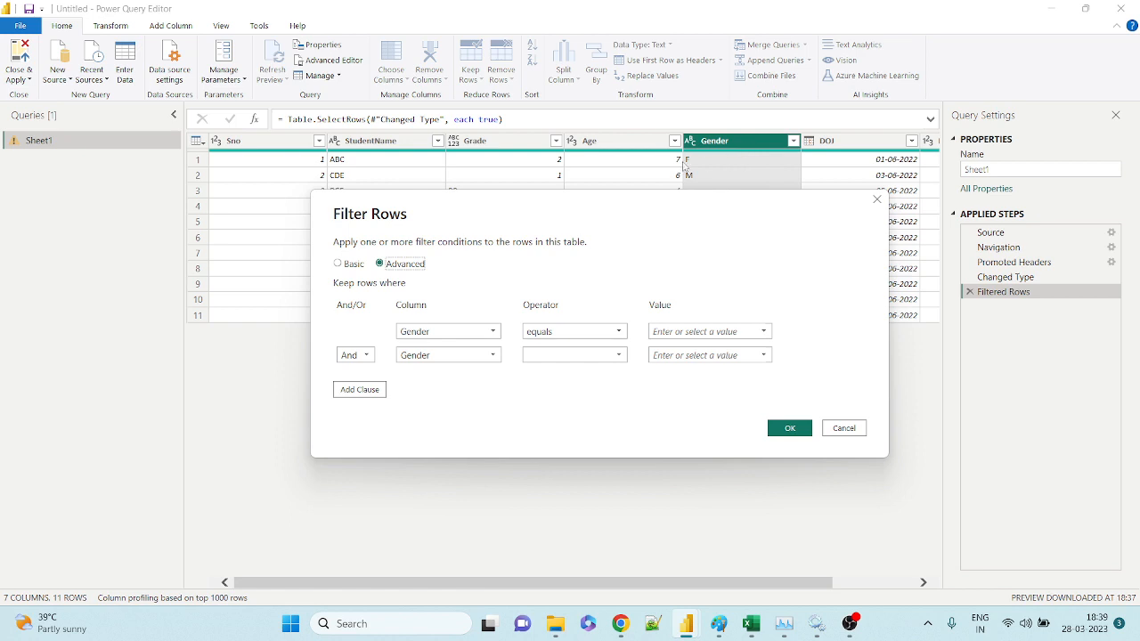
{"action": "left_click", "coordinate": [447, 334]}
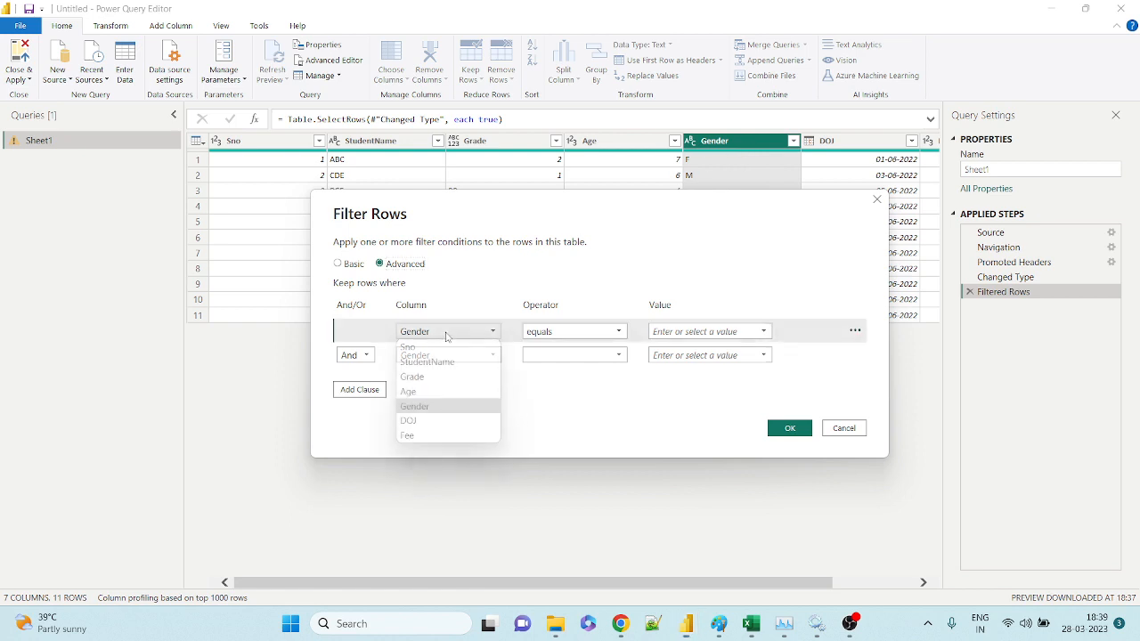
{"action": "left_click", "coordinate": [417, 406]}
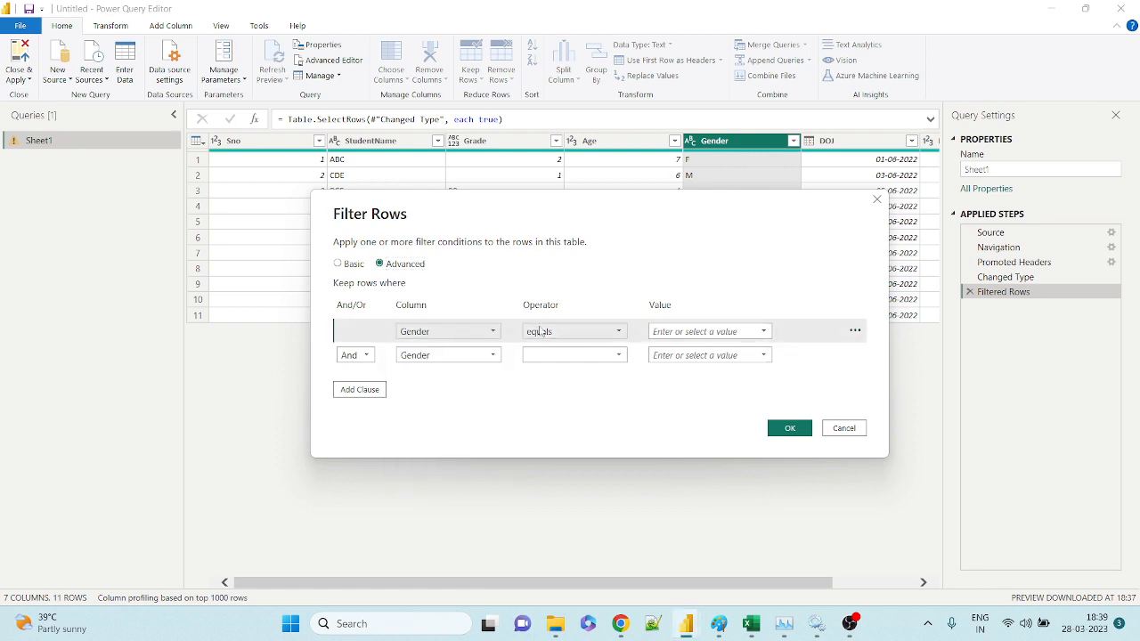
{"action": "left_click", "coordinate": [671, 332]}
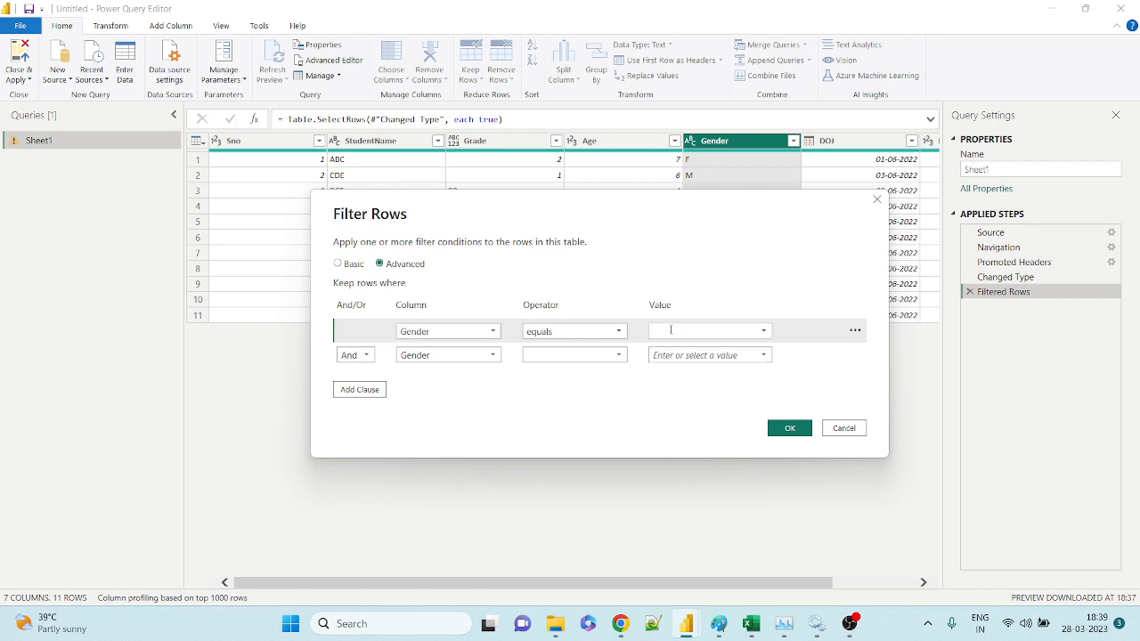
{"action": "type", "text": "M"}
Set the second filter clause to Or, Gender equals F
{"action": "left_click", "coordinate": [366, 358]}
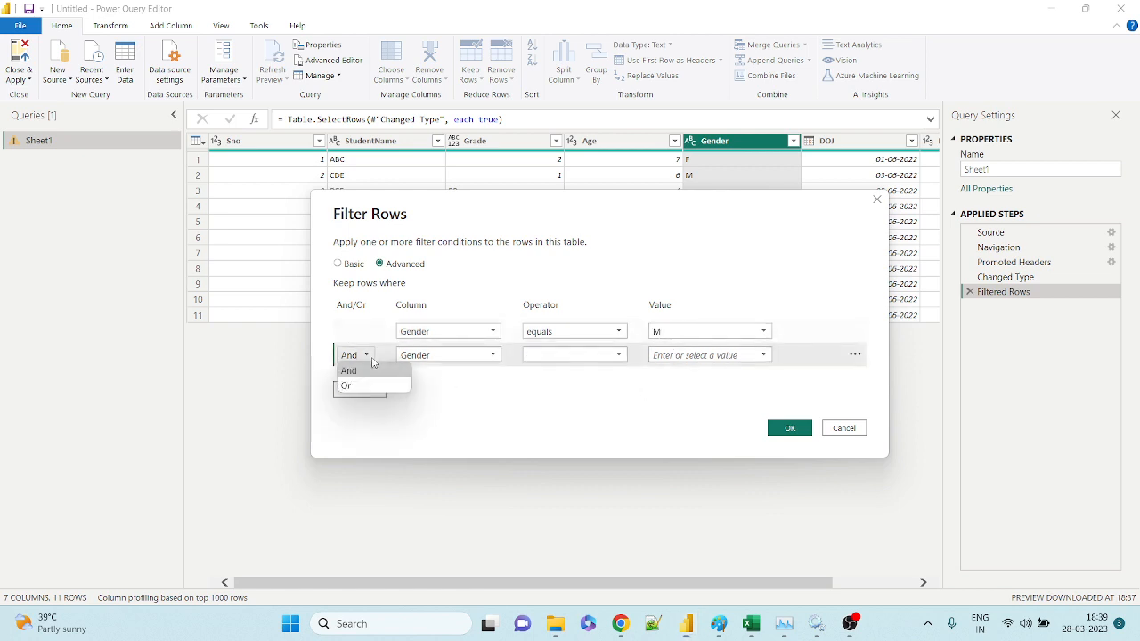
{"action": "left_click", "coordinate": [370, 386]}
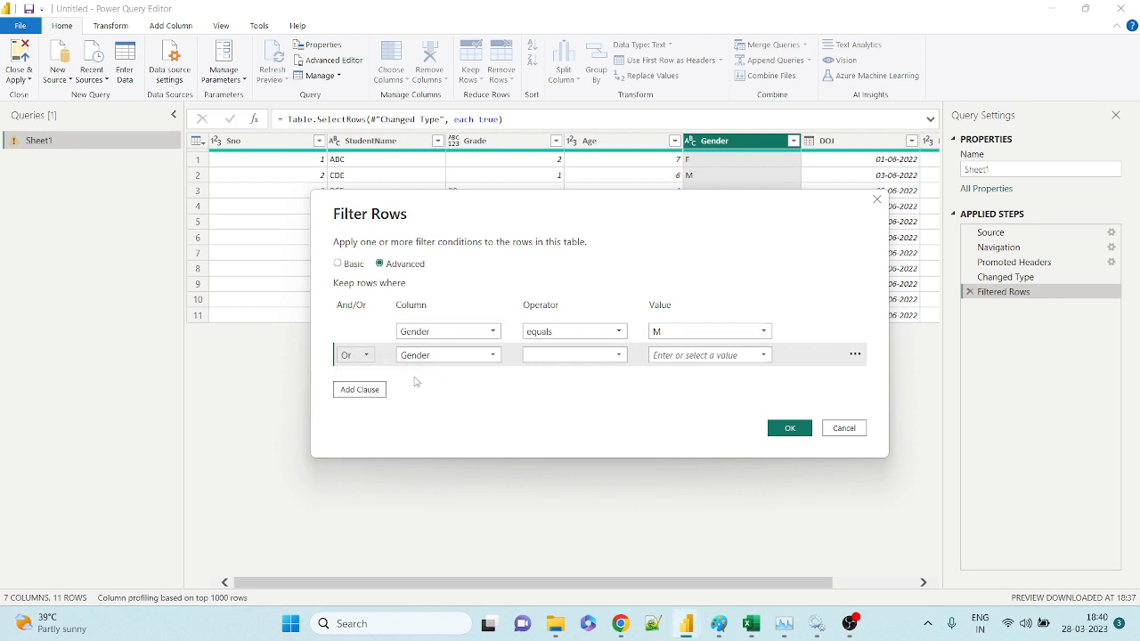
{"action": "left_click", "coordinate": [563, 359]}
{"action": "left_click", "coordinate": [545, 371]}
{"action": "left_click", "coordinate": [702, 353]}
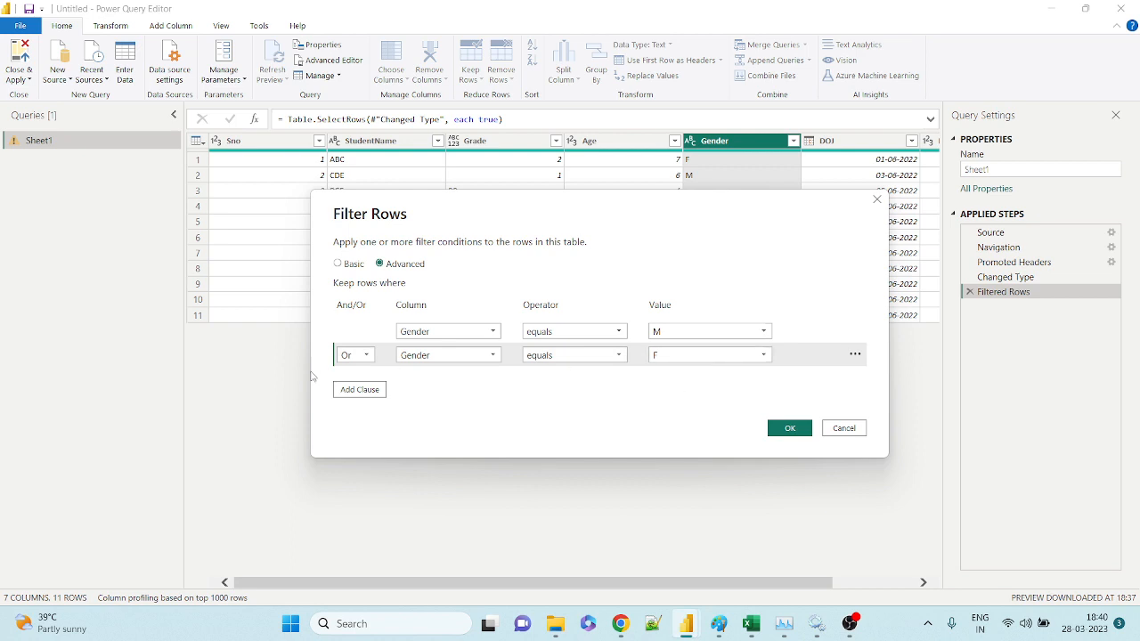
Add a third filter clause with Or, Gender equals lowercase f
{"action": "left_click", "coordinate": [359, 390]}
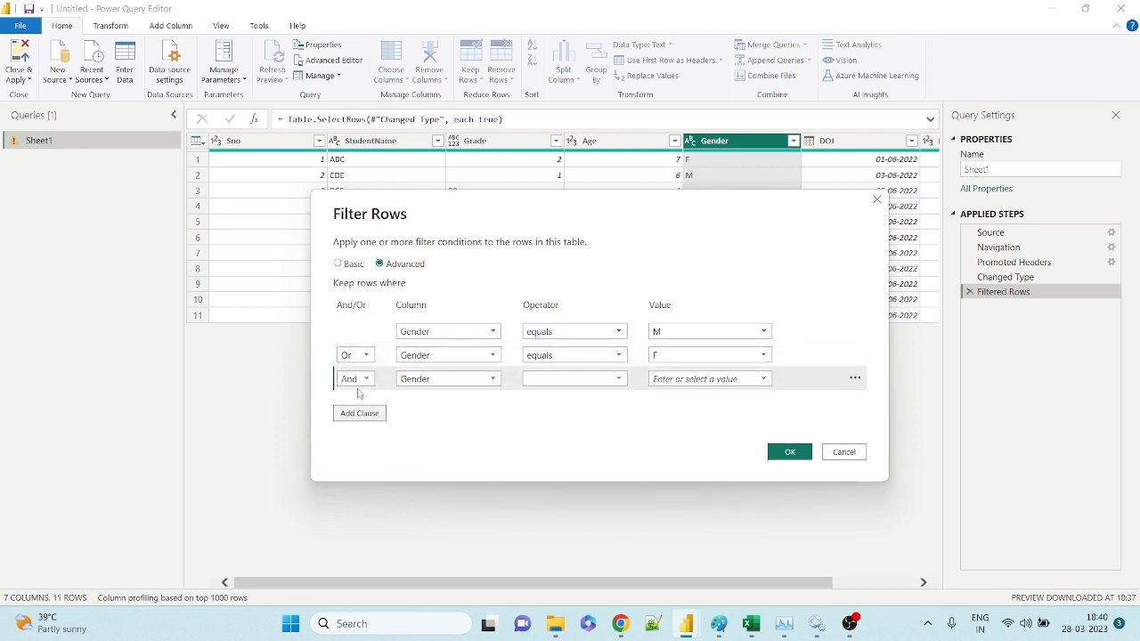
{"action": "left_click", "coordinate": [355, 380]}
{"action": "left_click", "coordinate": [357, 408]}
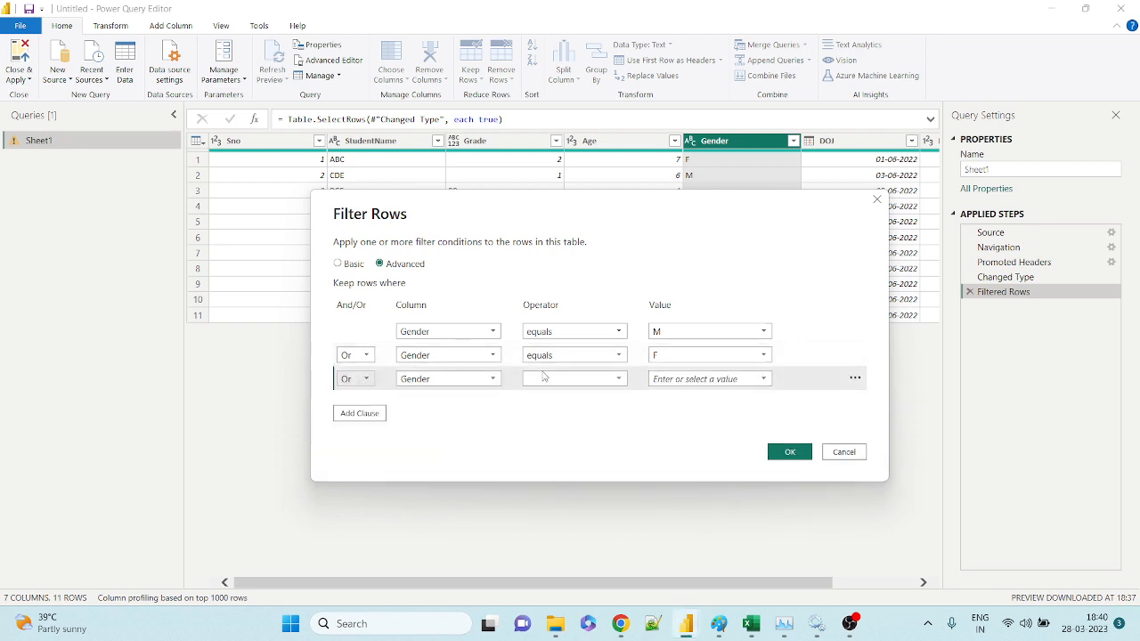
{"action": "left_click", "coordinate": [545, 378]}
{"action": "left_click", "coordinate": [541, 397]}
{"action": "left_click", "coordinate": [661, 378]}
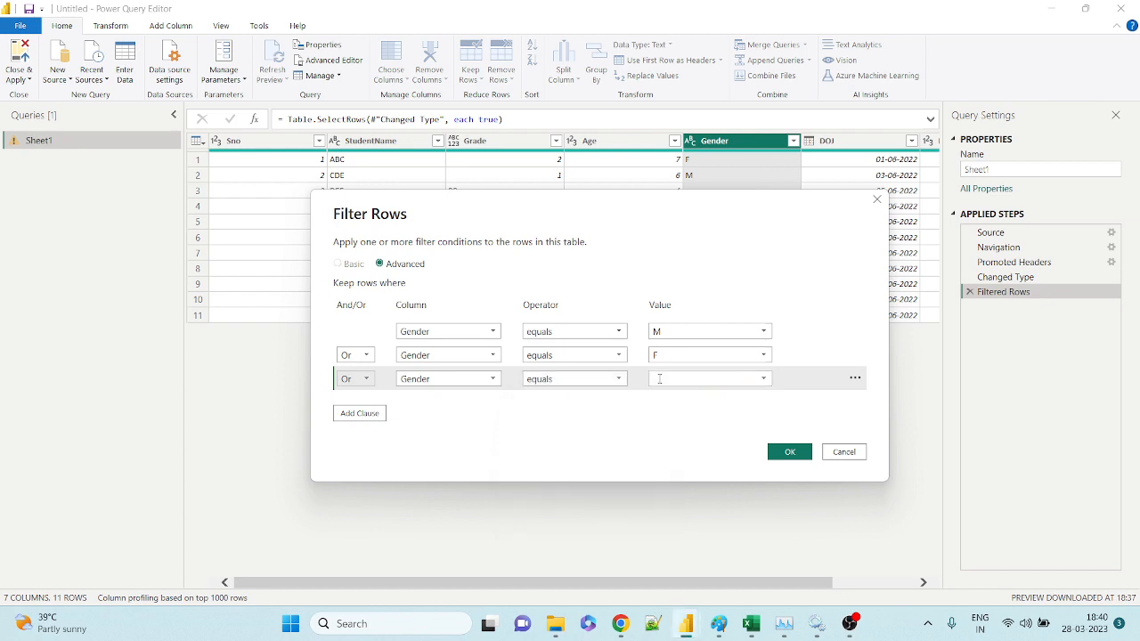
{"action": "type", "text": "f"}
Add a fourth filter clause with Or, Gender equals lowercase m
{"action": "left_click", "coordinate": [362, 414]}
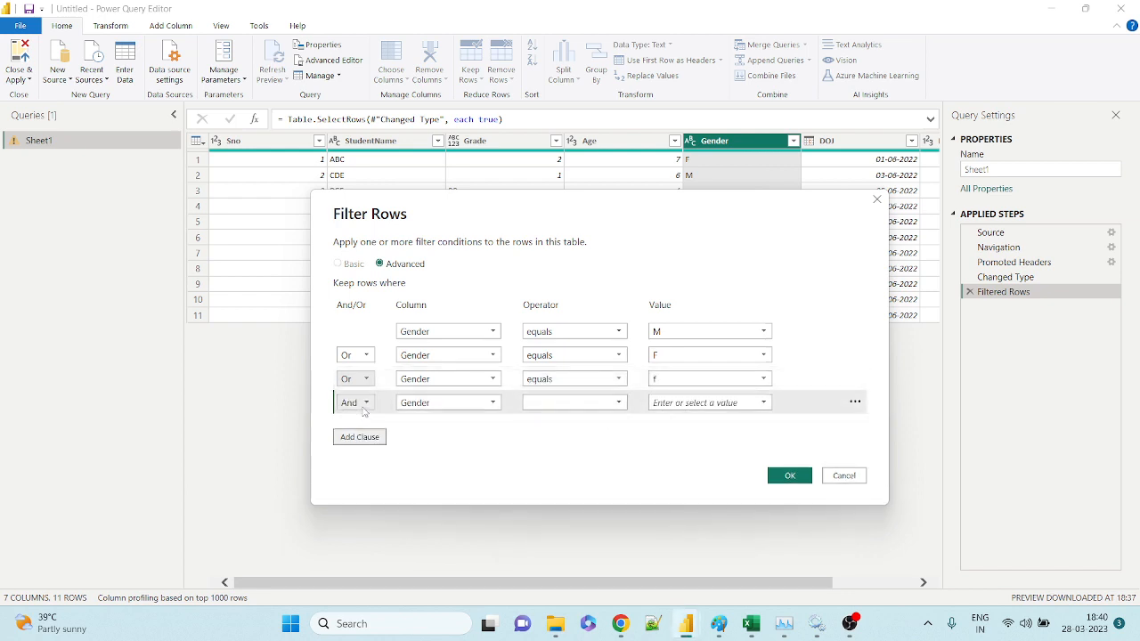
{"action": "left_click", "coordinate": [360, 405]}
{"action": "left_click", "coordinate": [361, 433]}
{"action": "left_click", "coordinate": [565, 404]}
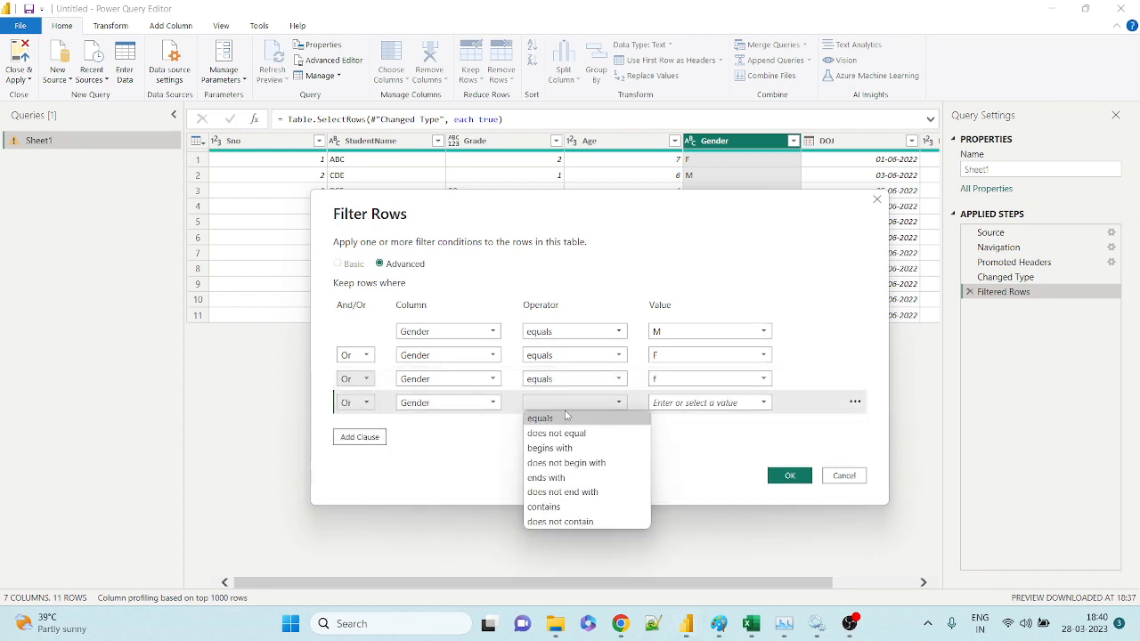
{"action": "left_click", "coordinate": [565, 416]}
{"action": "left_click", "coordinate": [682, 403]}
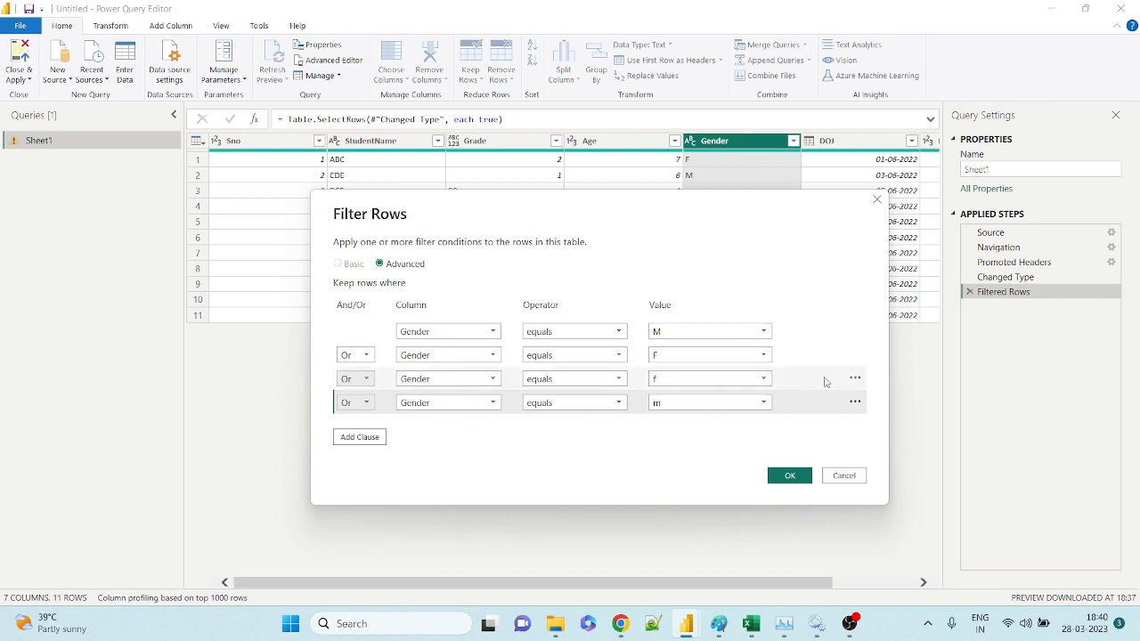
Delete the filter clauses for lowercase f and lowercase m
{"action": "left_click", "coordinate": [856, 379]}
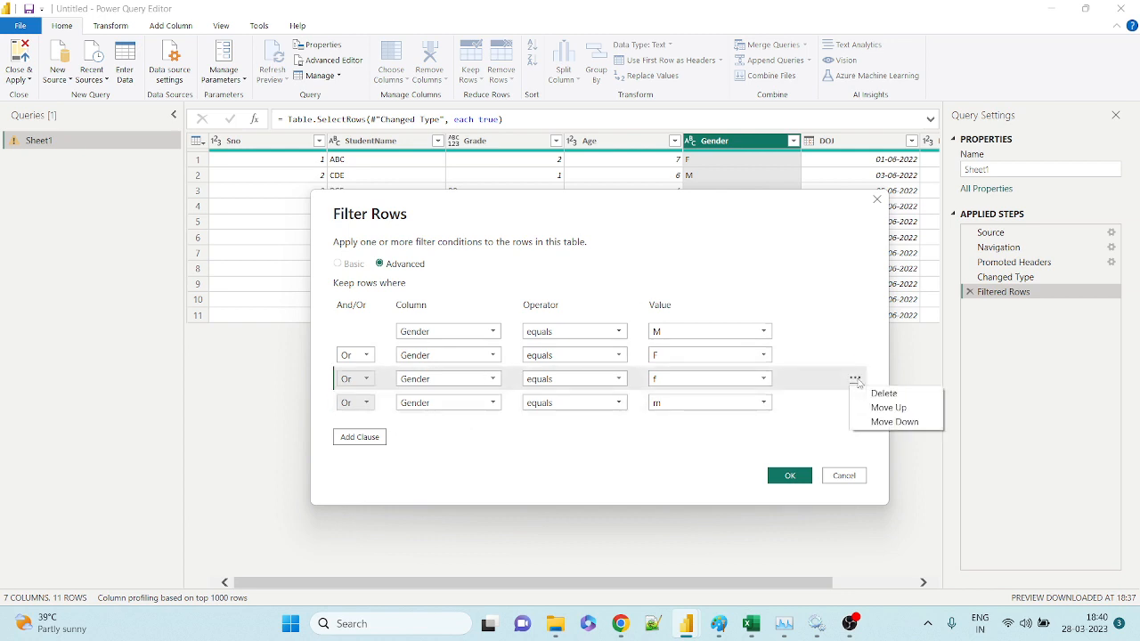
{"action": "left_click", "coordinate": [882, 393]}
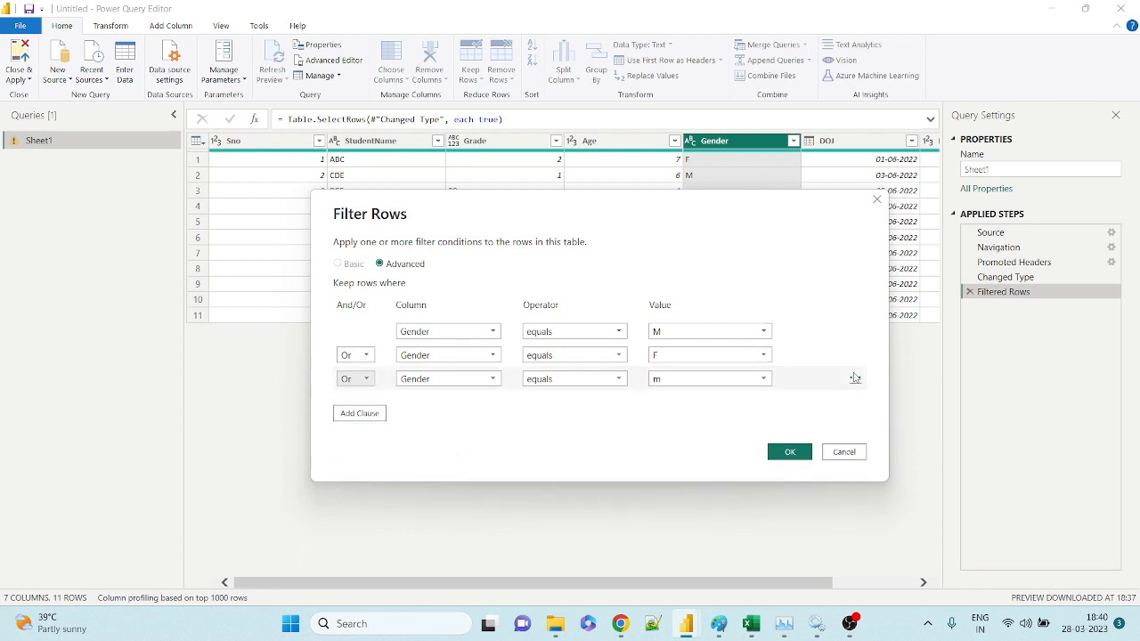
{"action": "left_click", "coordinate": [855, 379]}
{"action": "left_click", "coordinate": [881, 393]}
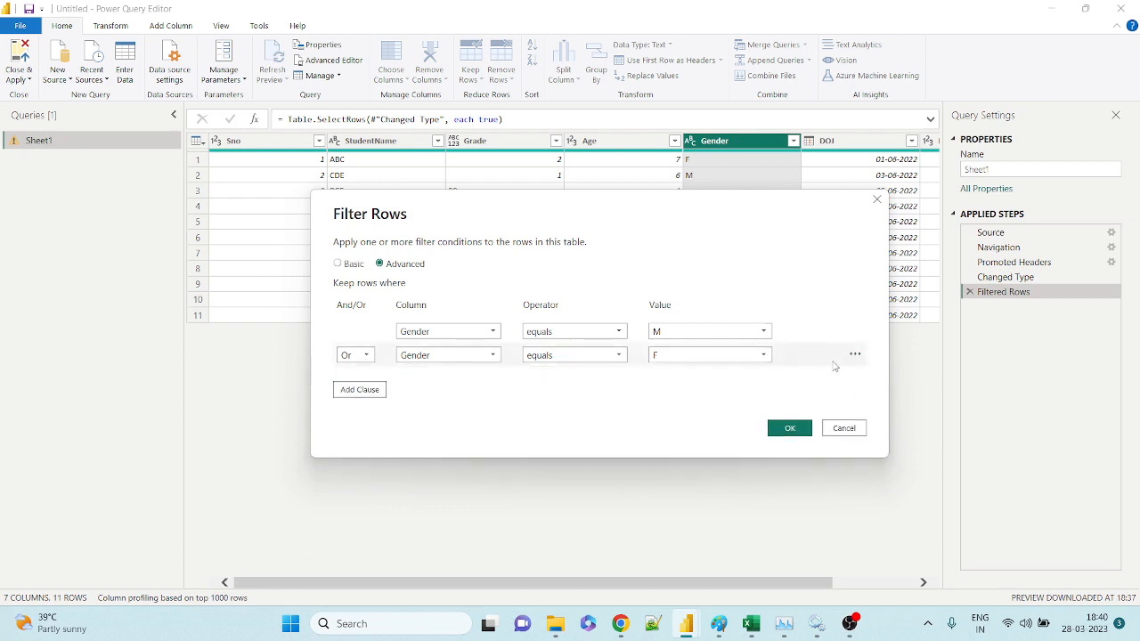
Apply the row filter that keeps rows where Gender equals M or F
{"action": "left_click", "coordinate": [790, 429]}
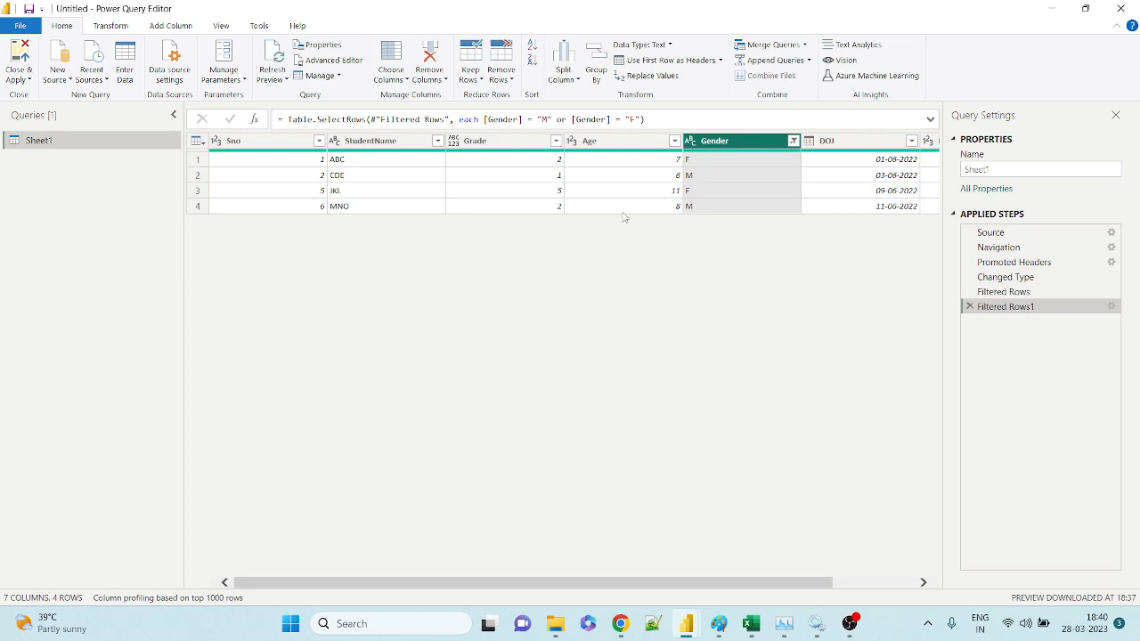
Switch to Student.xlsx in Excel and examine the Gender values a, b, c, d and lowercase f and m
{"action": "left_click", "coordinate": [751, 624]}
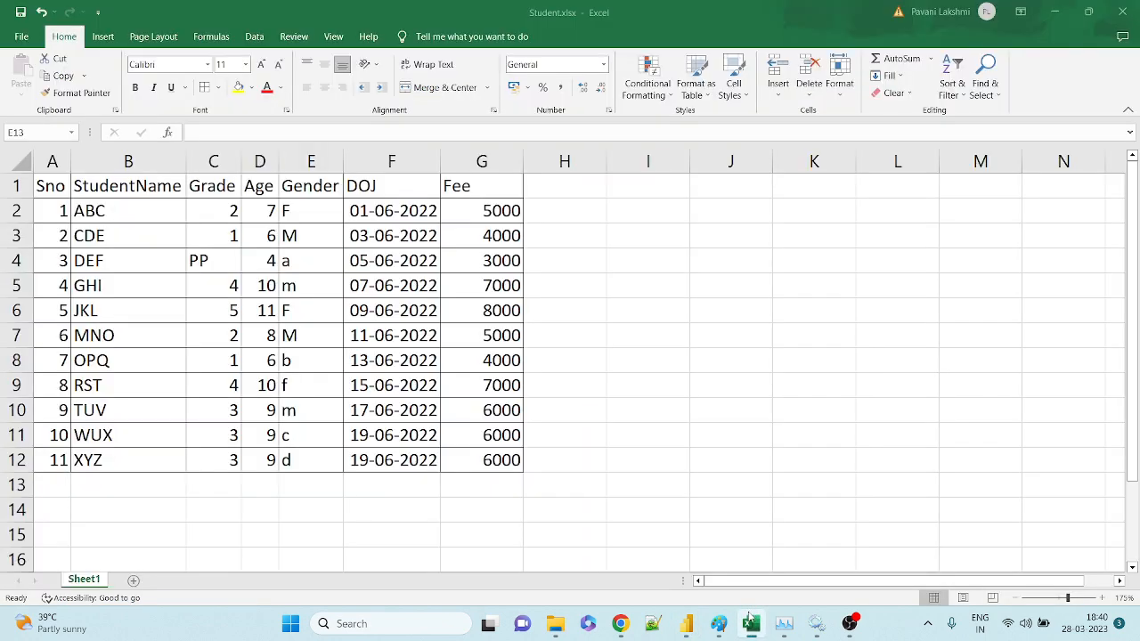
{"action": "left_click", "coordinate": [309, 267]}
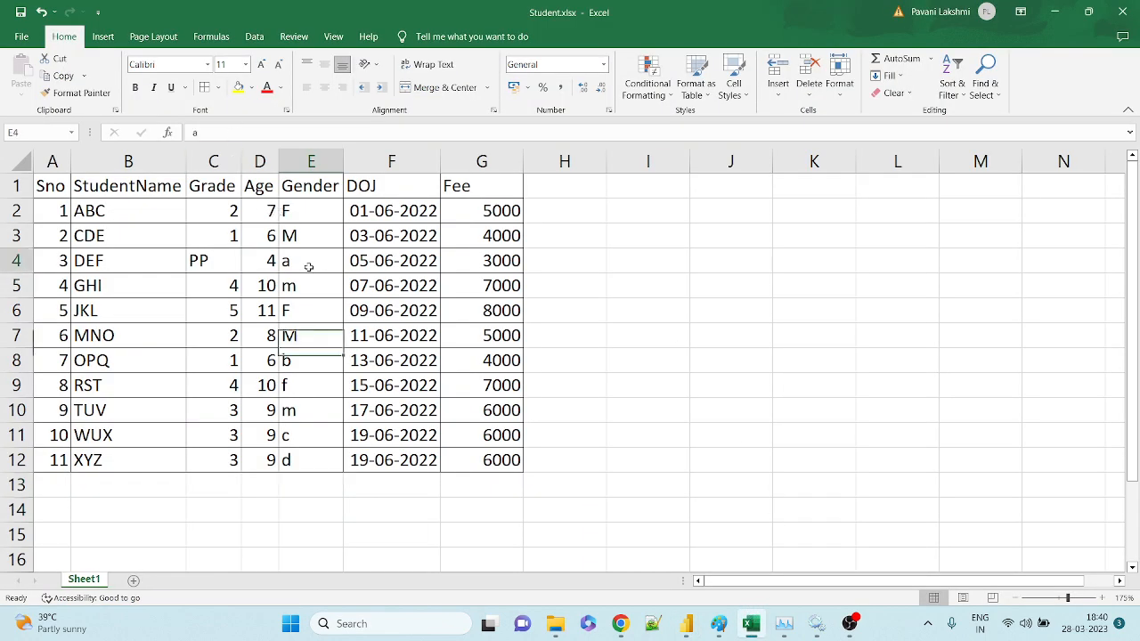
{"action": "left_click", "coordinate": [290, 357]}
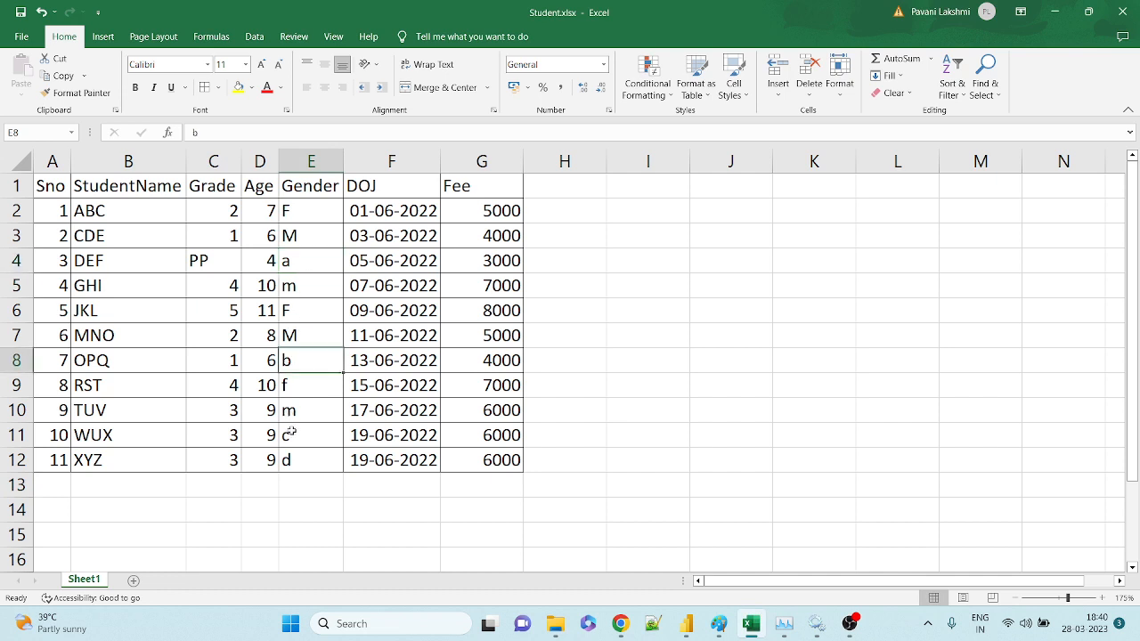
{"action": "left_click_drag", "start_coordinate": [292, 431], "coordinate": [287, 458]}
{"action": "left_click_drag", "start_coordinate": [305, 413], "coordinate": [309, 388]}
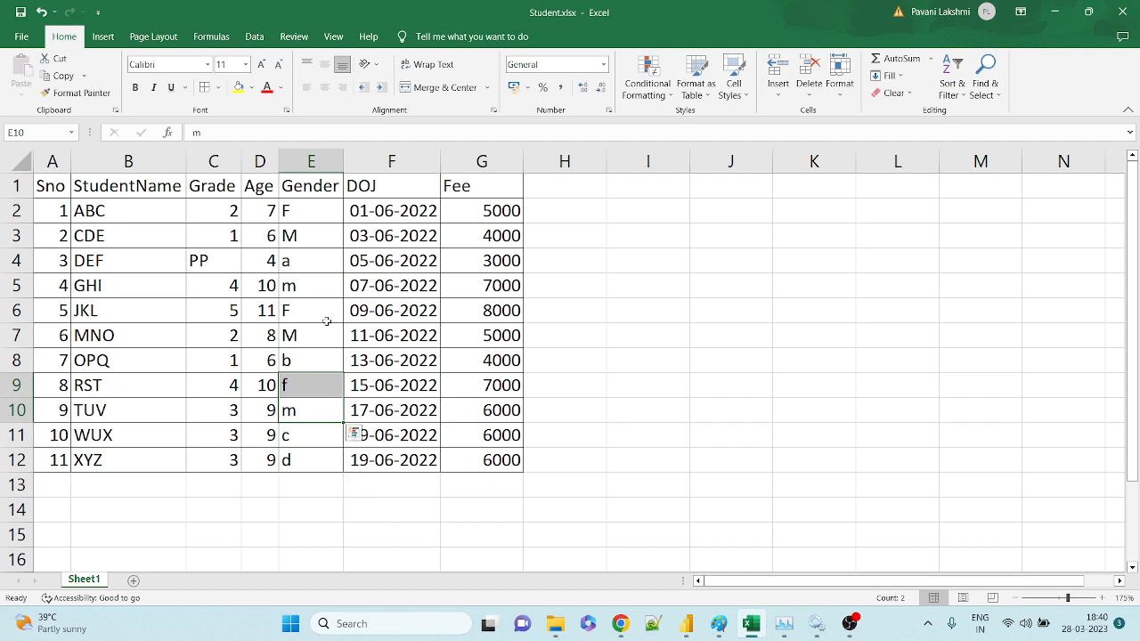
Examine the lowercase f and m entries in the Gender column and switch back to Power Query Editor
{"action": "key", "text": "ctrl+q"}
{"action": "left_click", "coordinate": [299, 403]}
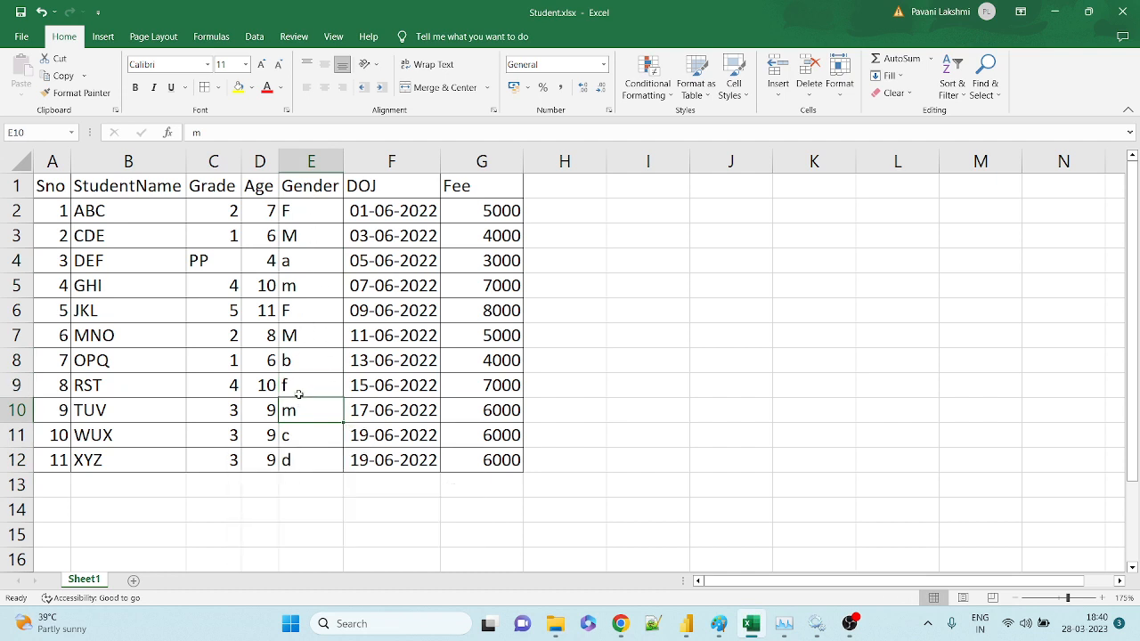
{"action": "mouse_move", "coordinate": [298, 388]}
{"action": "left_mouse_down"}
{"action": "mouse_move", "coordinate": [294, 401]}
{"action": "mouse_move", "coordinate": [314, 398]}
{"action": "left_mouse_up"}
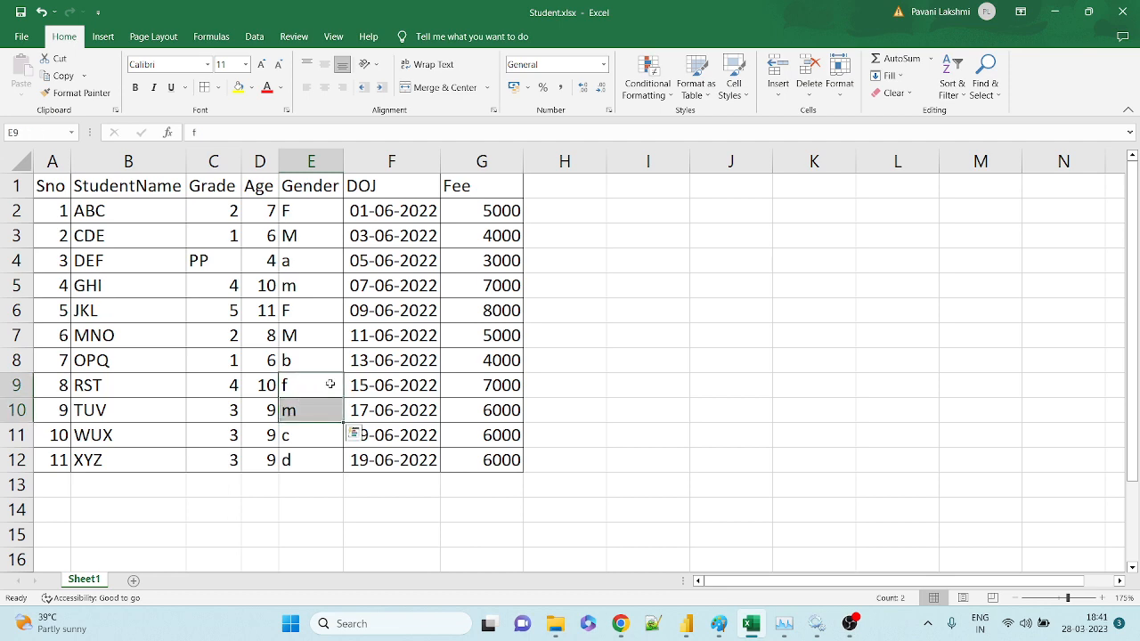
{"action": "key", "text": "alt+Tab"}
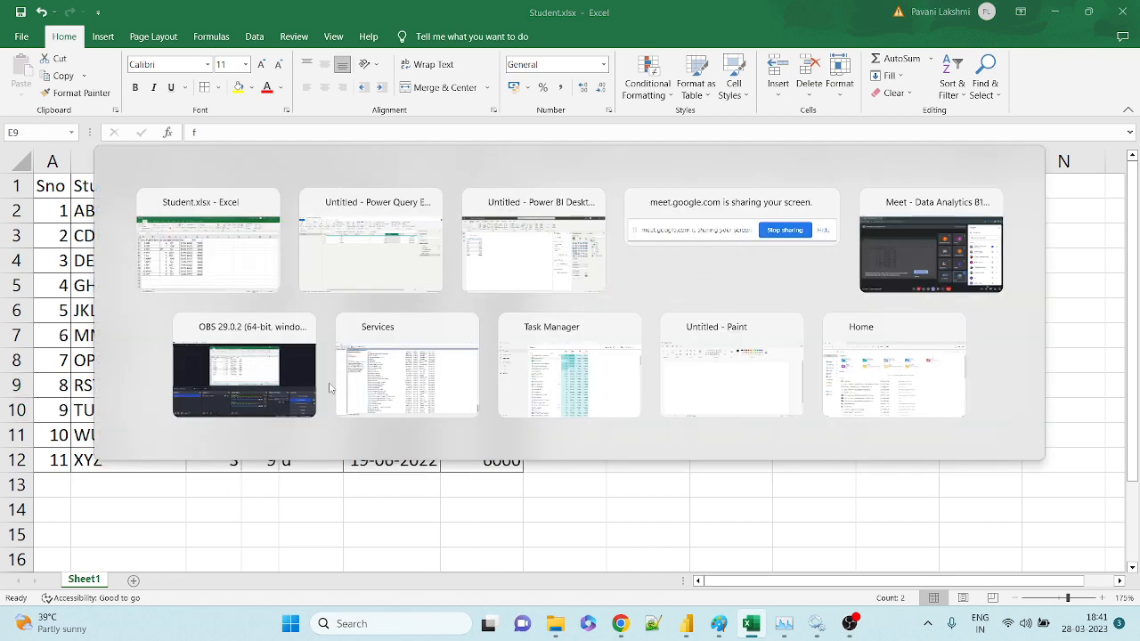
{"action": "key", "text": "alt+Tab"}
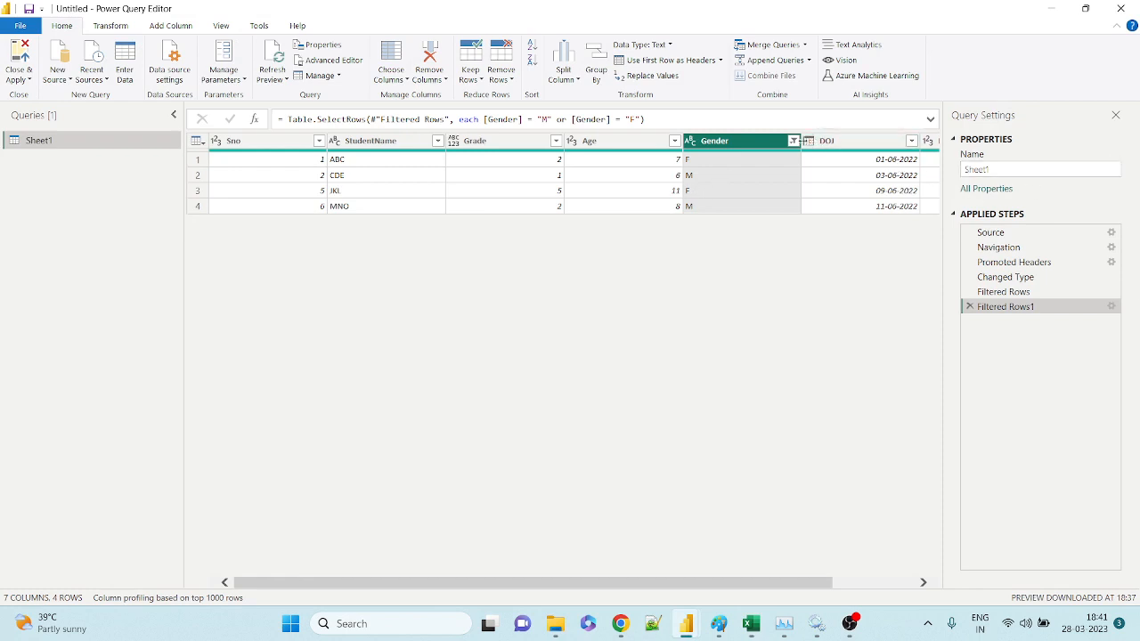
{"action": "left_click", "coordinate": [792, 142]}
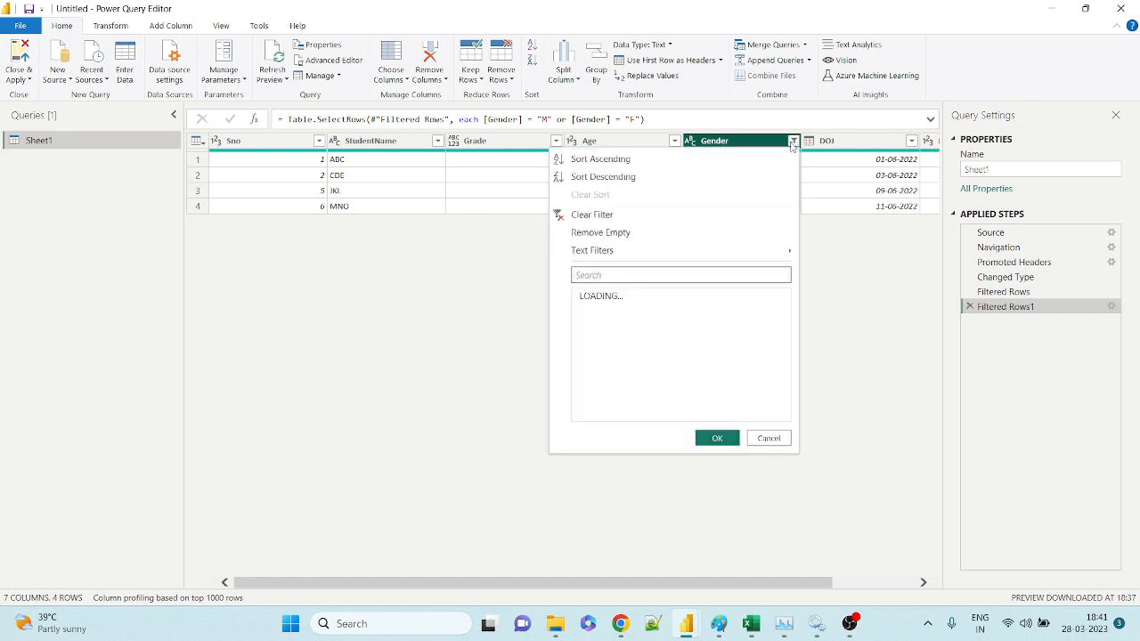
{"action": "left_click", "coordinate": [812, 258]}
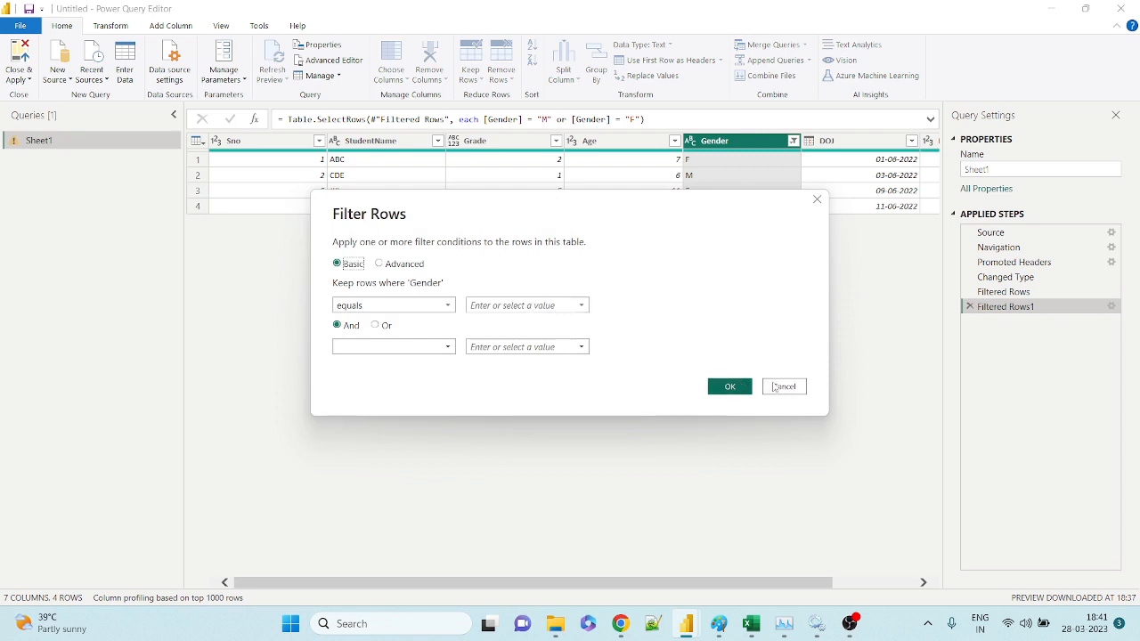
{"action": "left_click", "coordinate": [775, 388]}
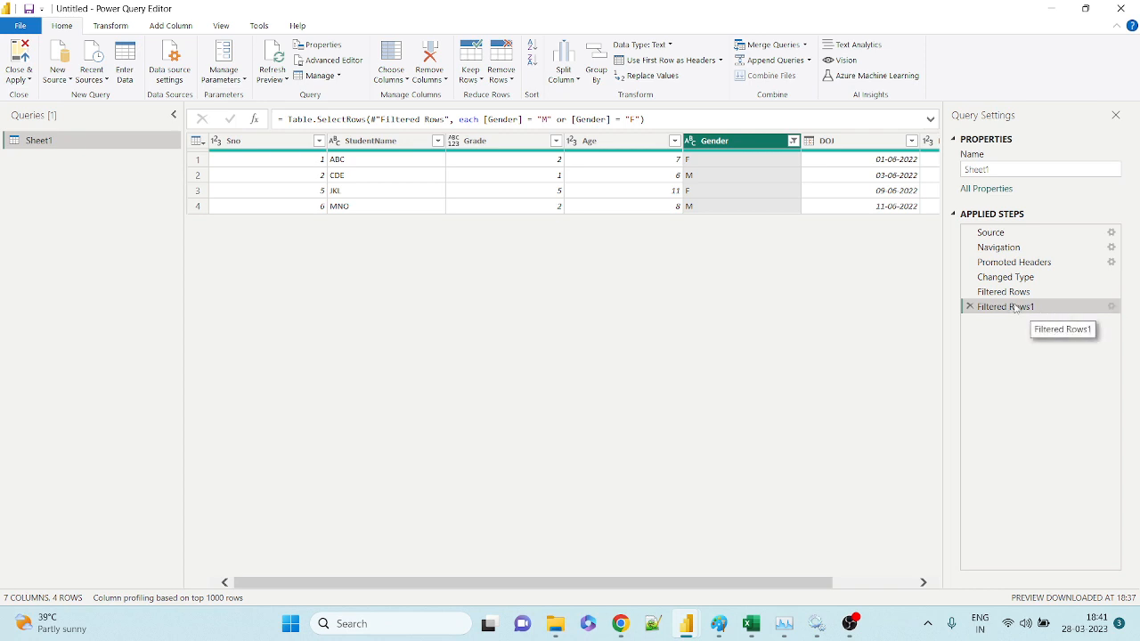
Edit the Filtered Rows1 step in advanced mode and add a third clause with Or, Gender equals lowercase m
{"action": "left_click", "coordinate": [1114, 309]}
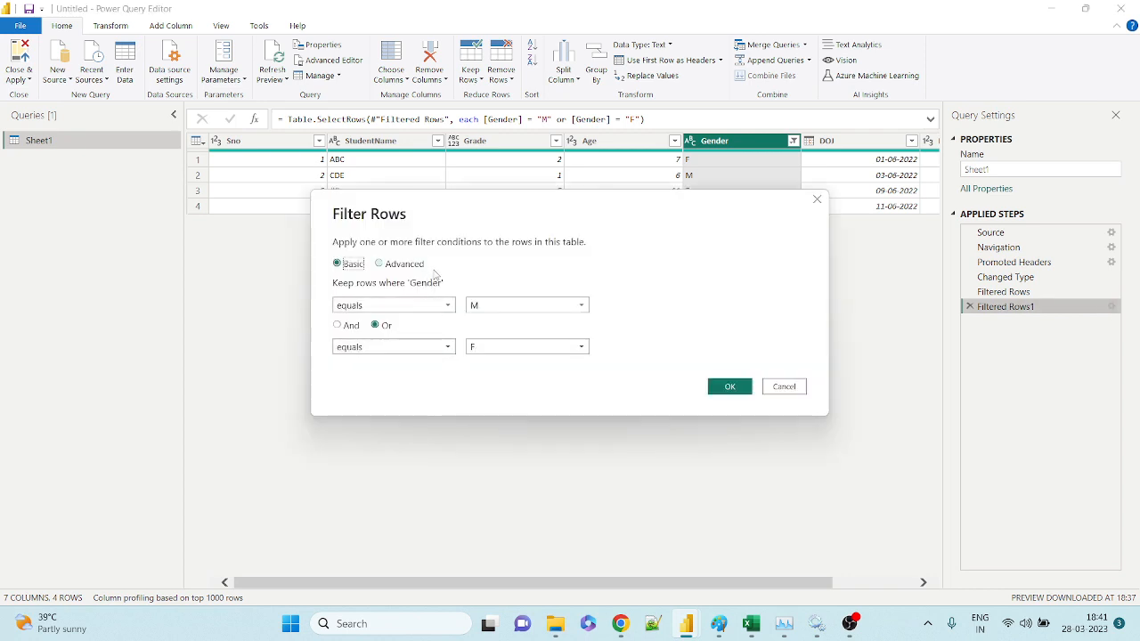
{"action": "left_click", "coordinate": [379, 263]}
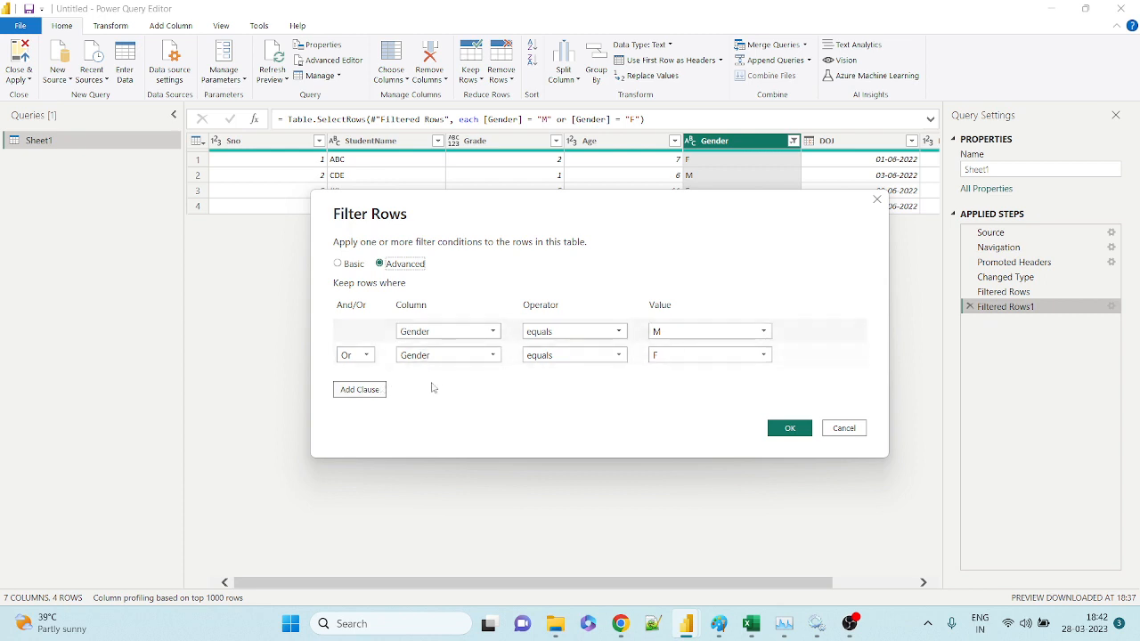
{"action": "left_click", "coordinate": [360, 390]}
{"action": "left_click", "coordinate": [356, 379]}
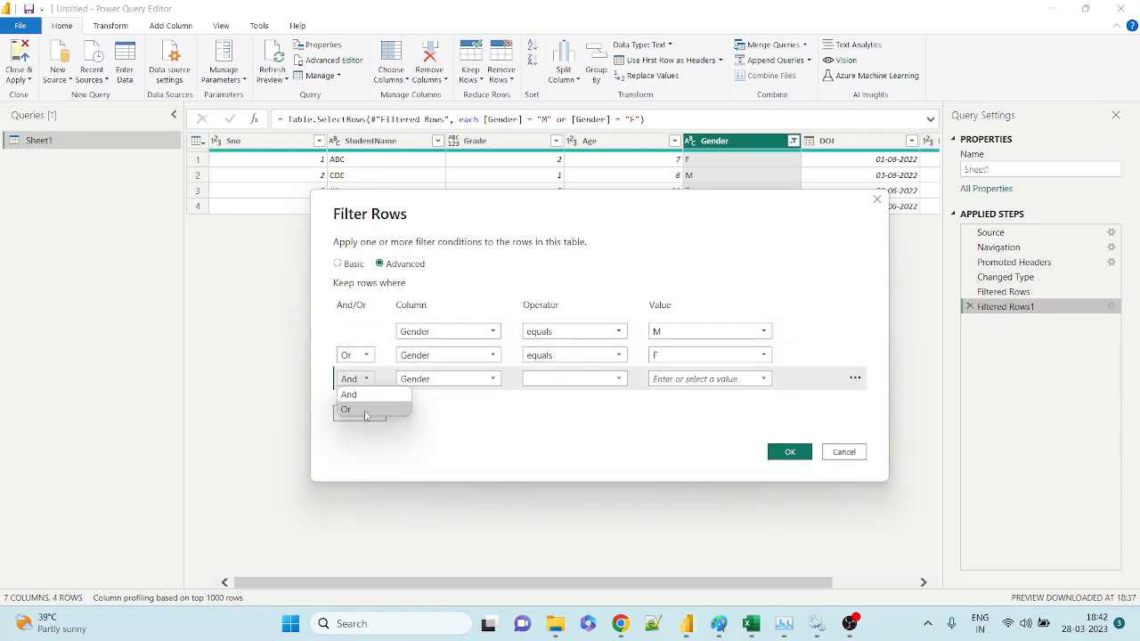
{"action": "left_click", "coordinate": [352, 410]}
{"action": "left_click", "coordinate": [574, 379]}
{"action": "left_click", "coordinate": [548, 393]}
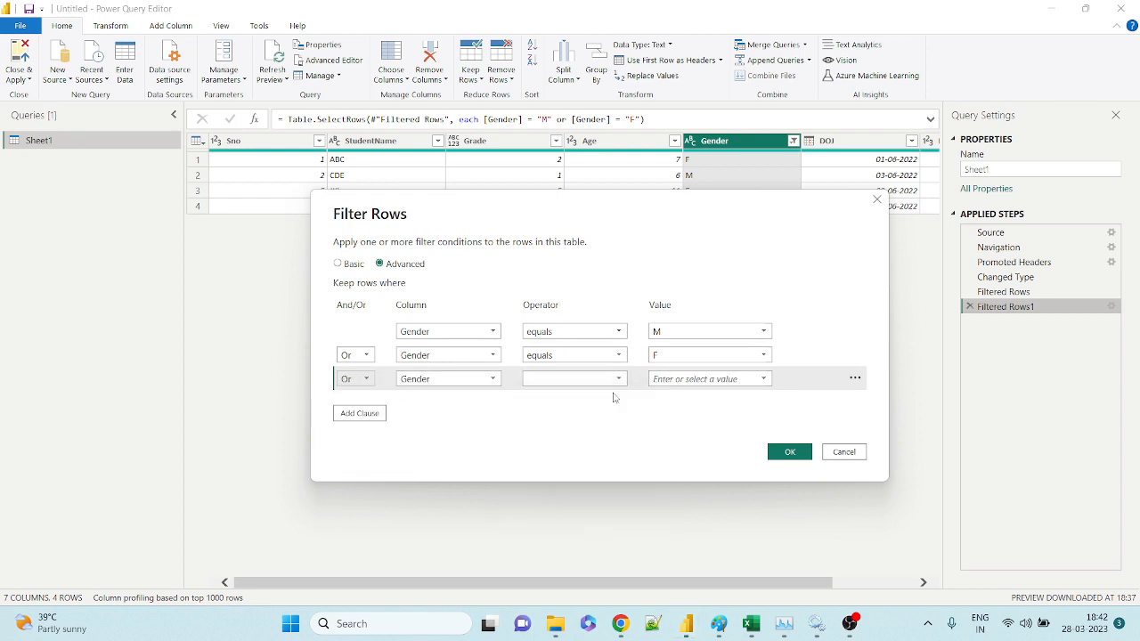
{"action": "left_click", "coordinate": [708, 379]}
{"action": "type", "text": "m"}
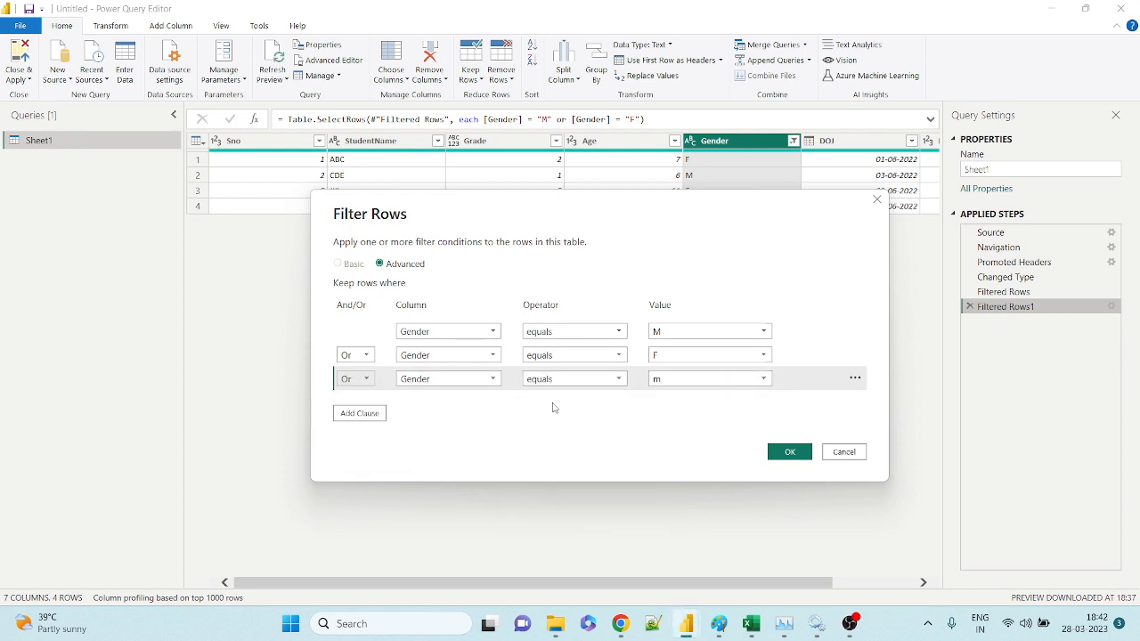
Add a fourth filter clause with Or, Gender equals lowercase f
{"action": "left_click", "coordinate": [360, 413]}
{"action": "left_click", "coordinate": [356, 404]}
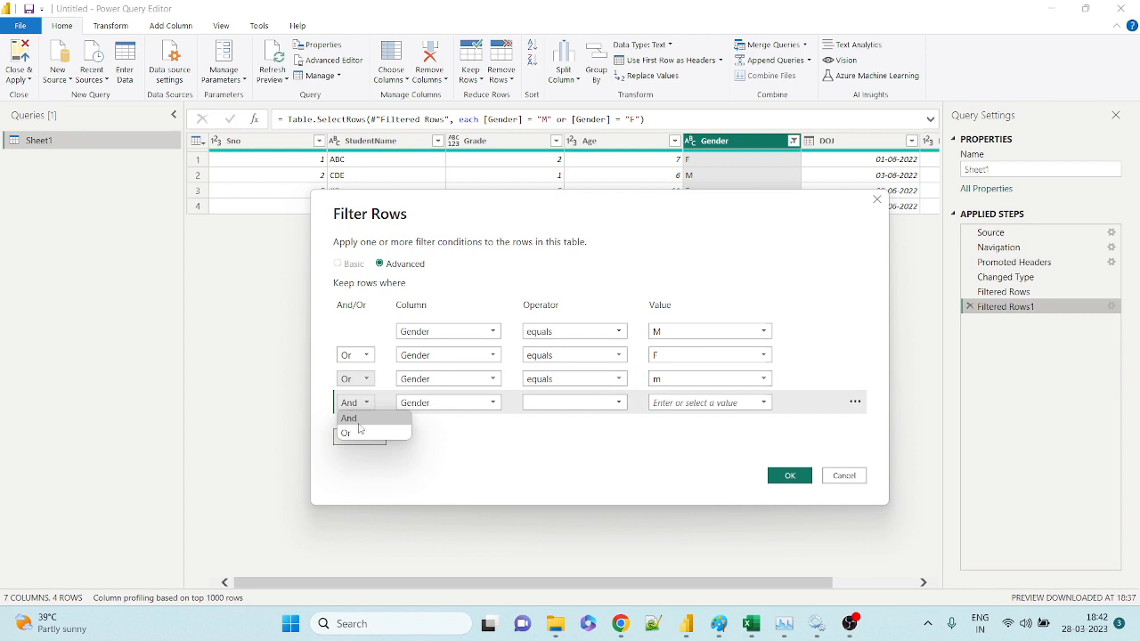
{"action": "left_click", "coordinate": [347, 433]}
{"action": "left_click", "coordinate": [574, 402]}
{"action": "left_click", "coordinate": [554, 430]}
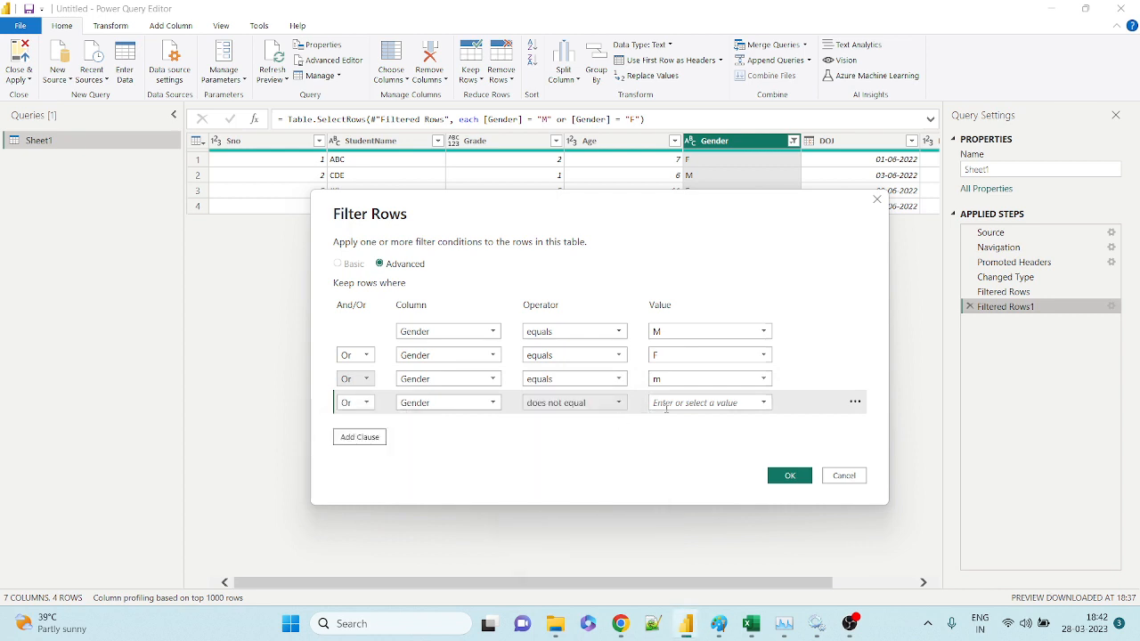
{"action": "left_click", "coordinate": [593, 408]}
{"action": "left_click", "coordinate": [570, 418]}
{"action": "left_click", "coordinate": [724, 397]}
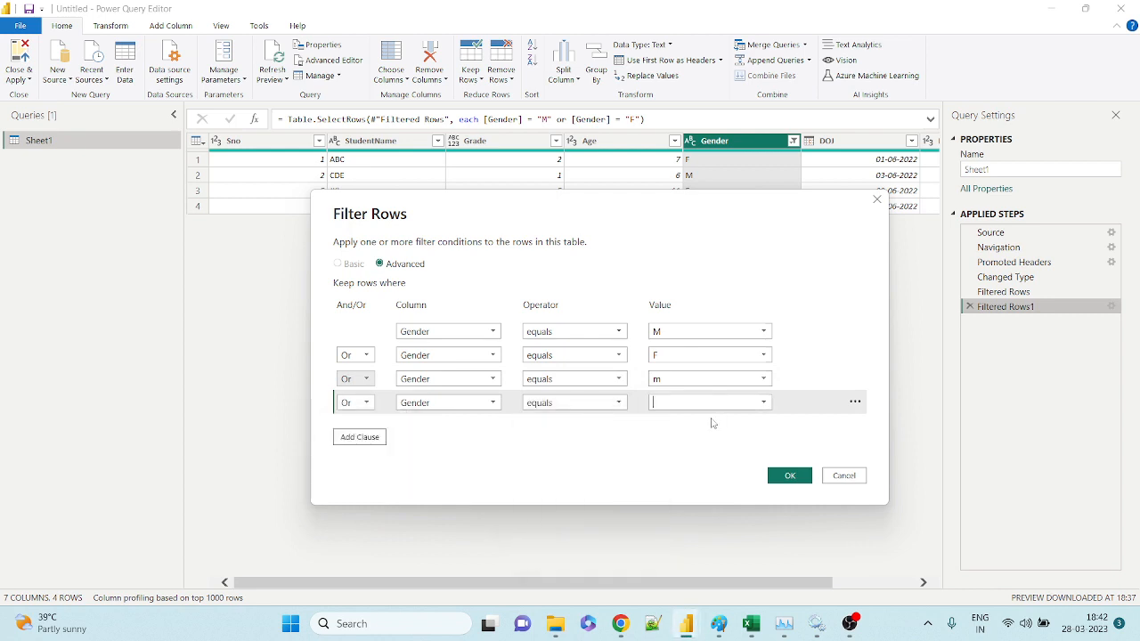
{"action": "type", "text": "f"}
Delete the lowercase f and lowercase m clauses and review the remaining Gender equals M or F conditions
{"action": "left_click", "coordinate": [855, 404]}
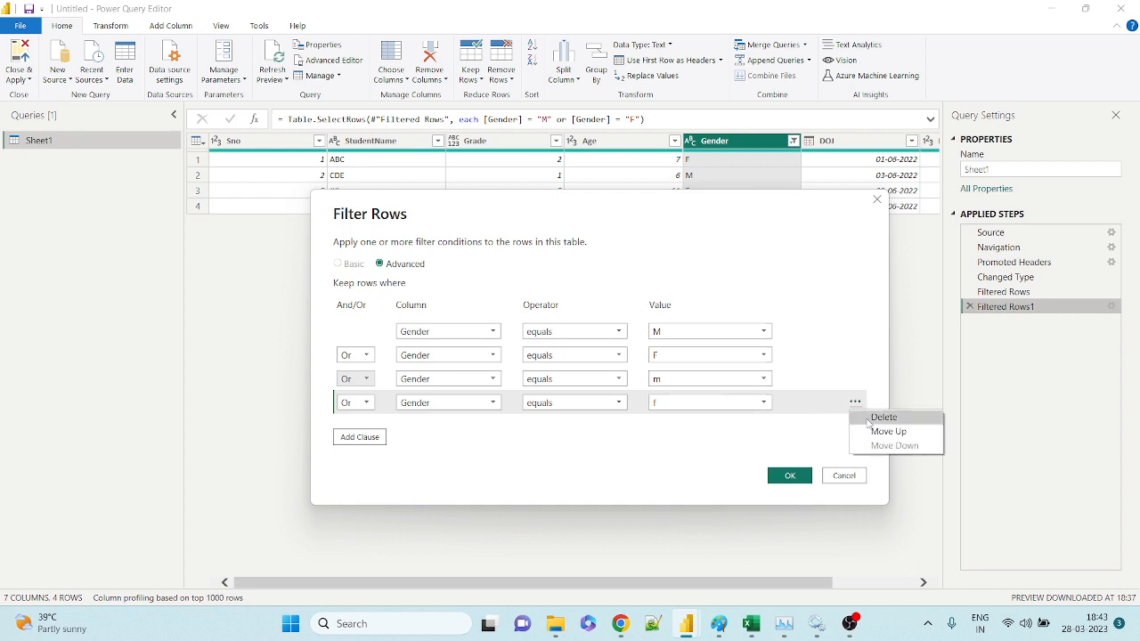
{"action": "left_click", "coordinate": [882, 417]}
{"action": "left_click", "coordinate": [855, 380]}
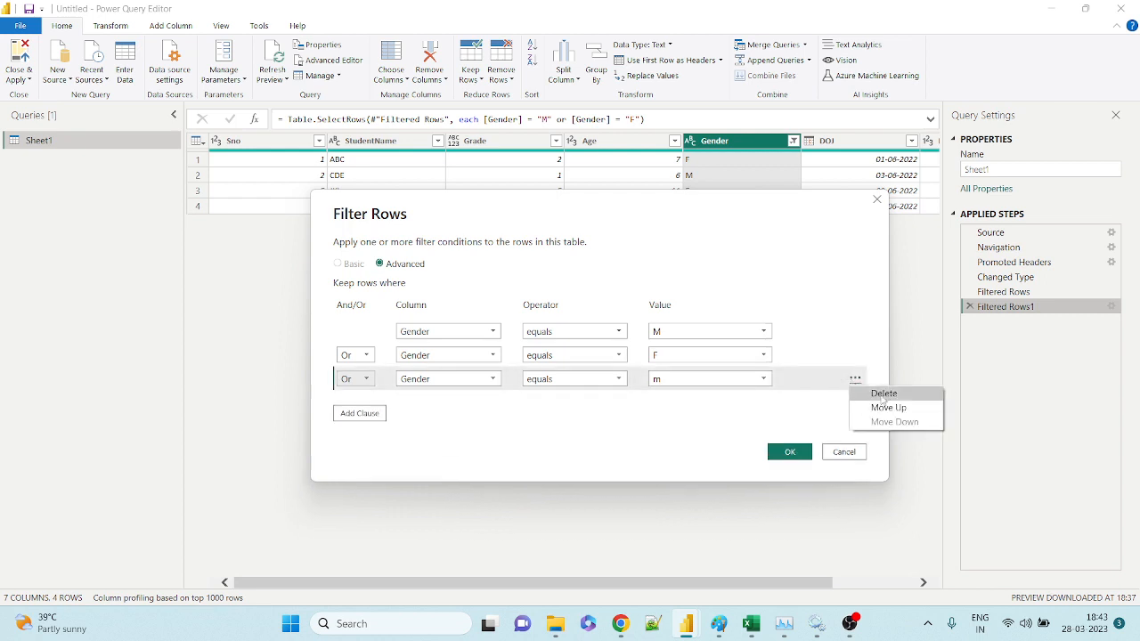
{"action": "left_click", "coordinate": [883, 394]}
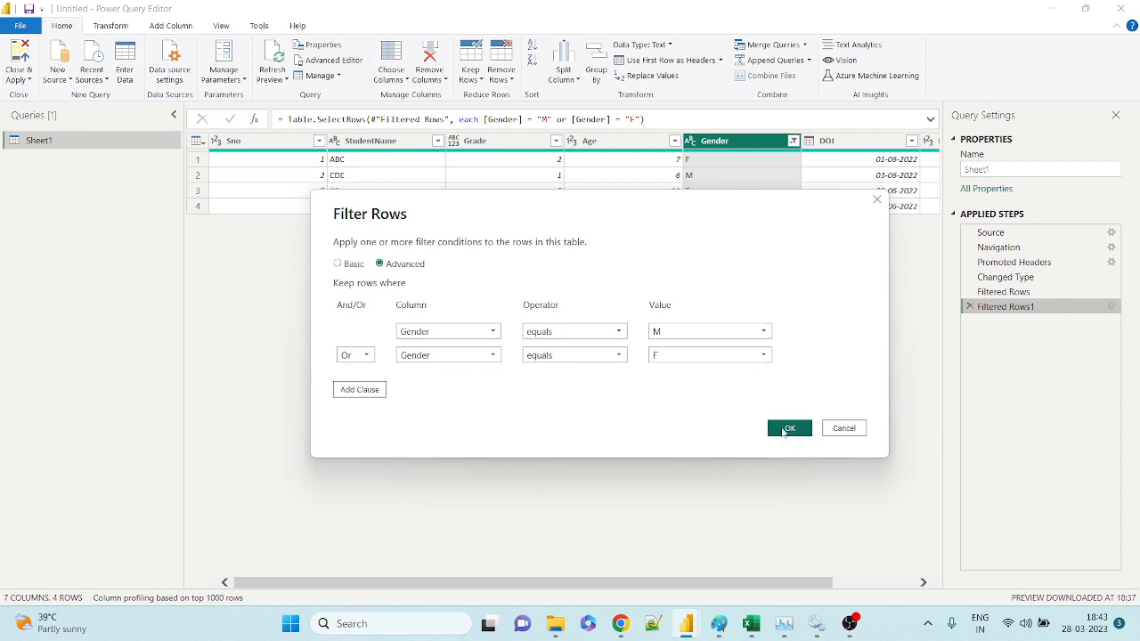
{"action": "left_click", "coordinate": [784, 431]}
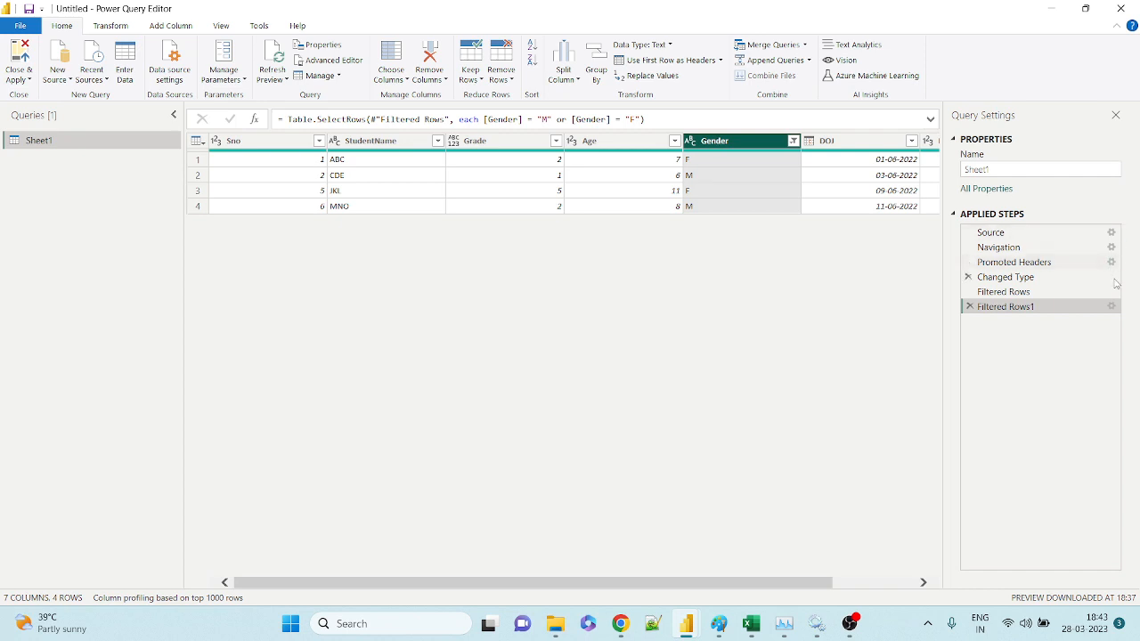
{"action": "left_click", "coordinate": [1112, 307]}
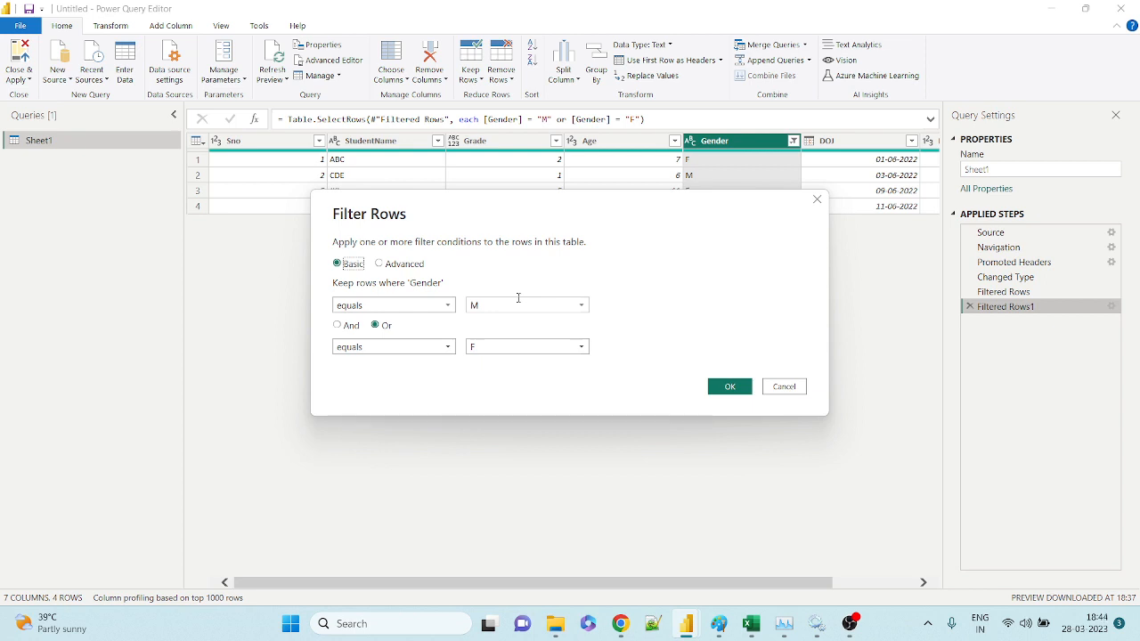
{"action": "left_click", "coordinate": [732, 387]}
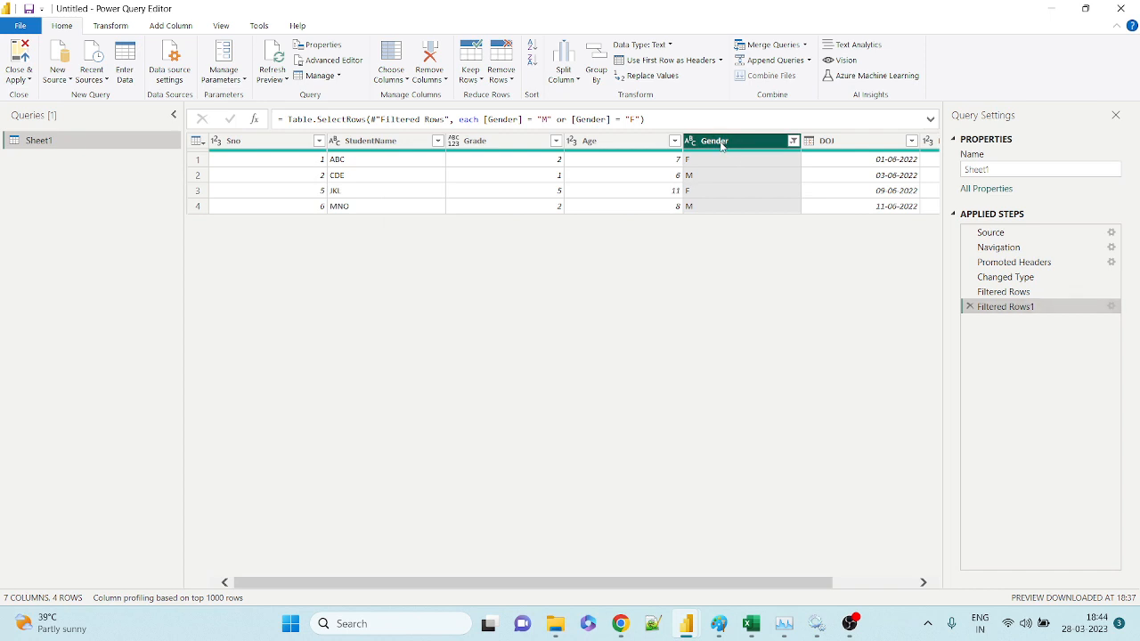
Switch to Google Meet, admit the waiting participant to the call, and return to Power Query Editor
{"action": "left_click", "coordinate": [119, 26]}
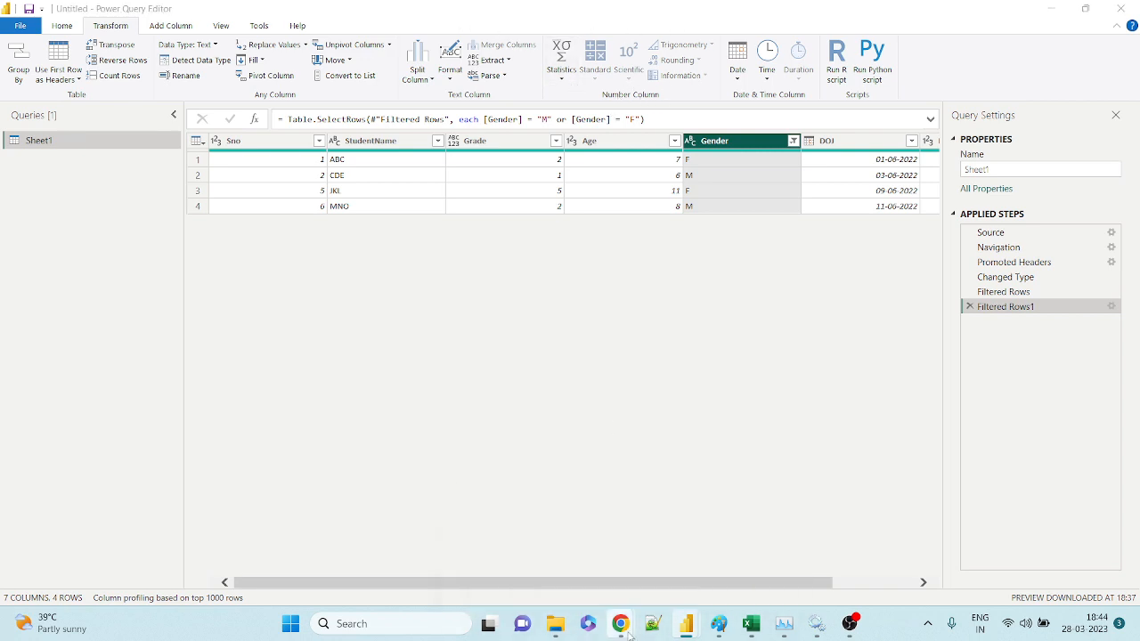
{"action": "mouse_move", "coordinate": [620, 624]}
{"action": "left_click", "coordinate": [571, 579]}
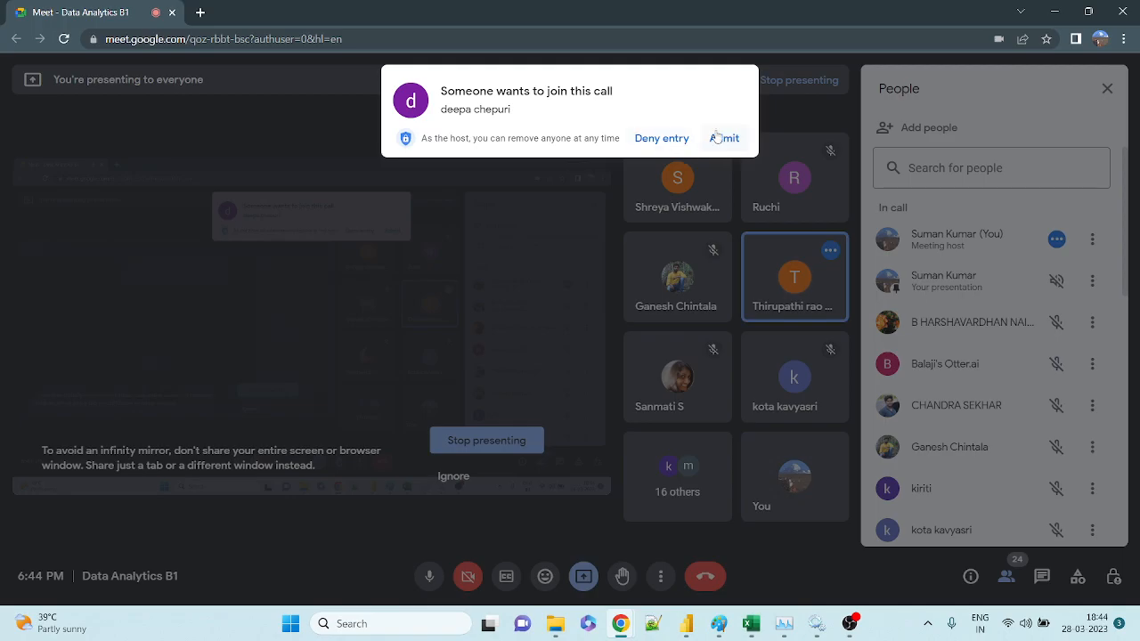
{"action": "left_click", "coordinate": [725, 138]}
{"action": "key", "text": "alt+Tab"}
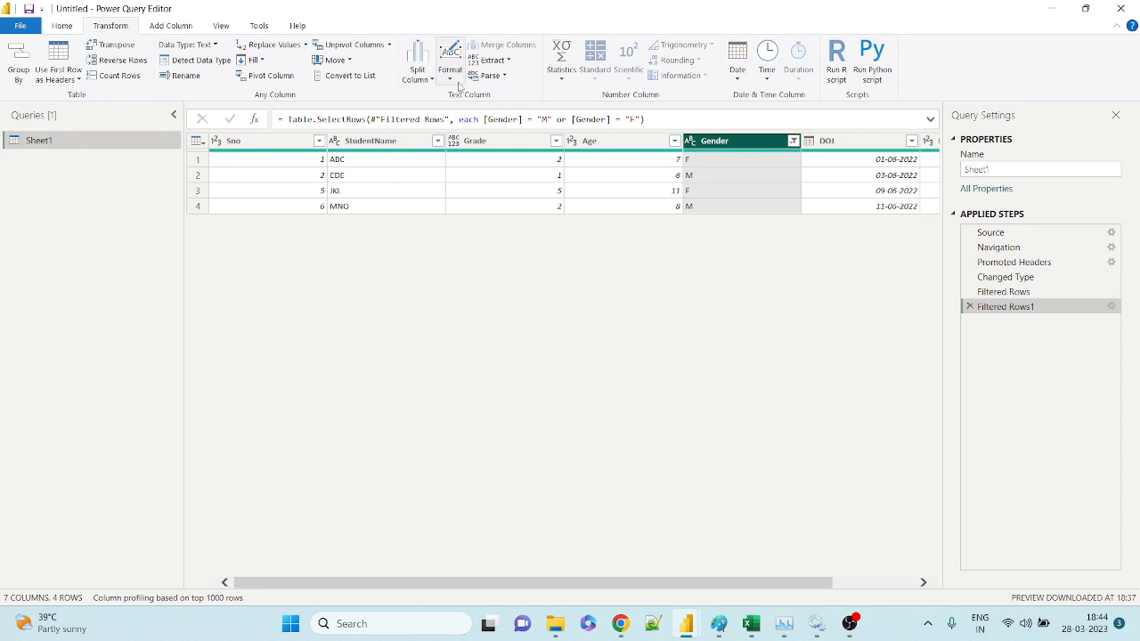
Convert the Gender column's text to uppercase and delete the earlier Filtered Rows1 step
{"action": "left_click", "coordinate": [452, 76]}
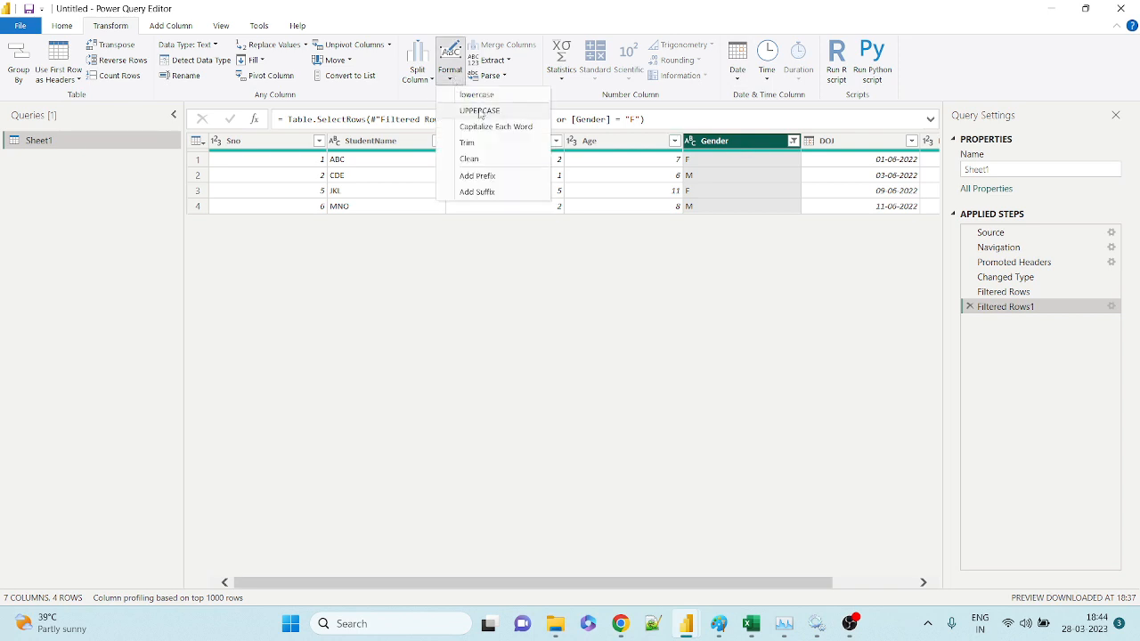
{"action": "left_click", "coordinate": [479, 111]}
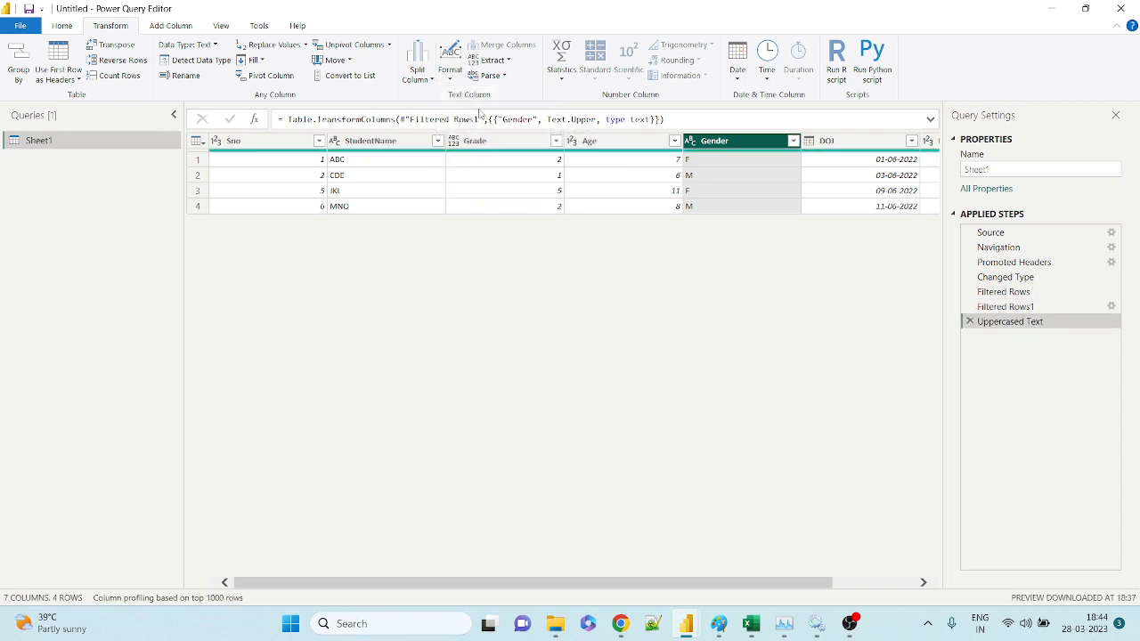
{"action": "left_click", "coordinate": [969, 306]}
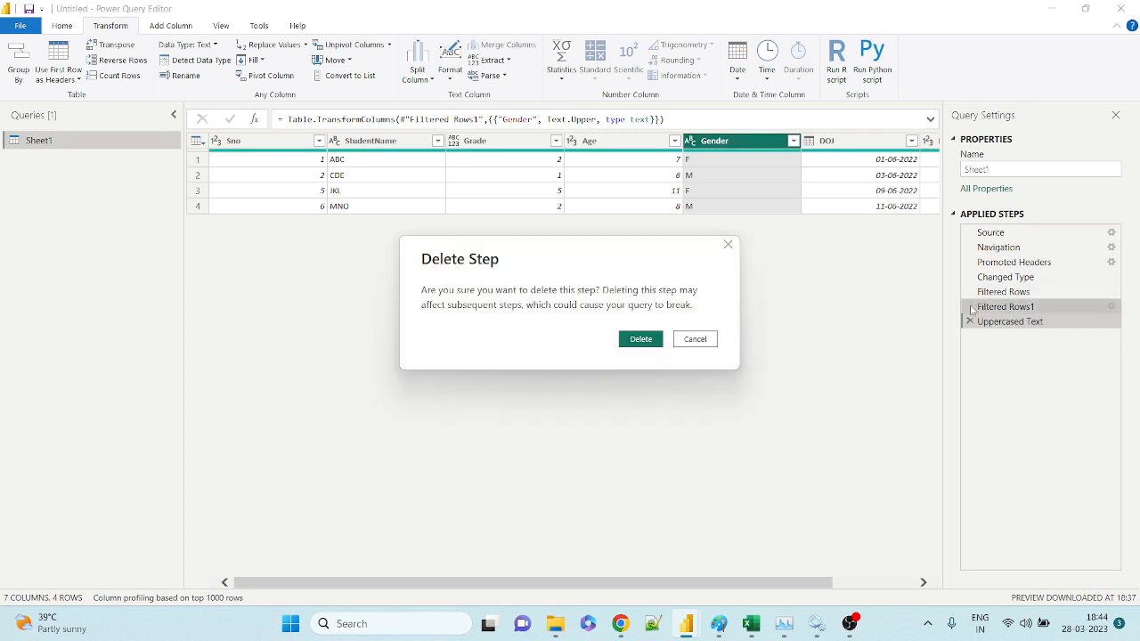
{"action": "left_click", "coordinate": [644, 339]}
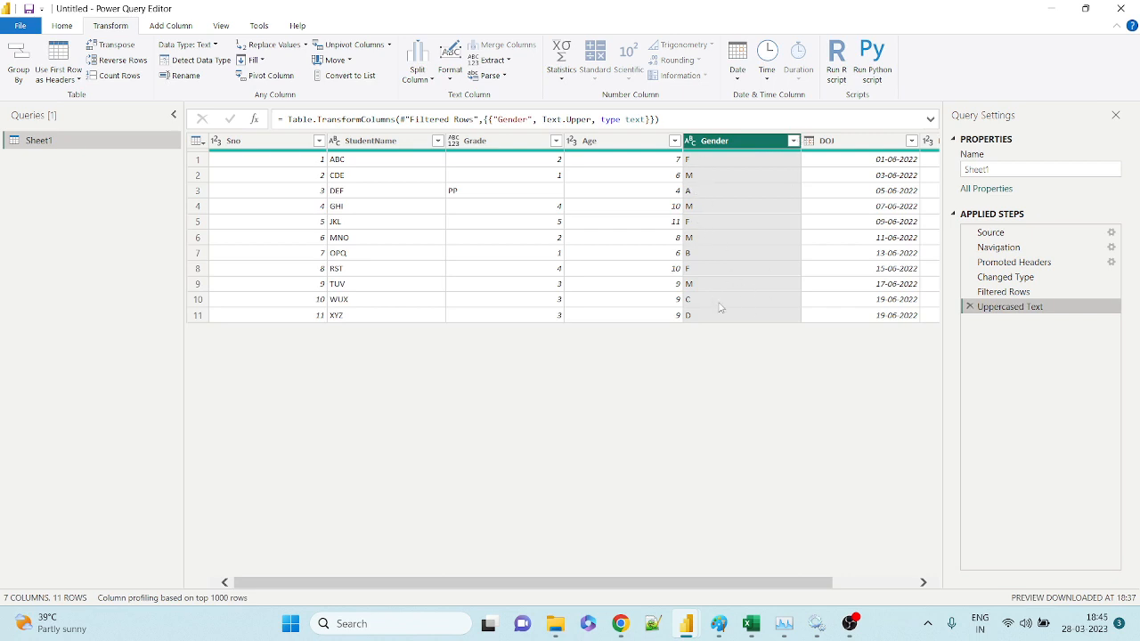
Start an advanced Equals text filter on Gender with two equals clauses joined by Or
{"action": "left_click", "coordinate": [793, 141]}
{"action": "mouse_move", "coordinate": [765, 256]}
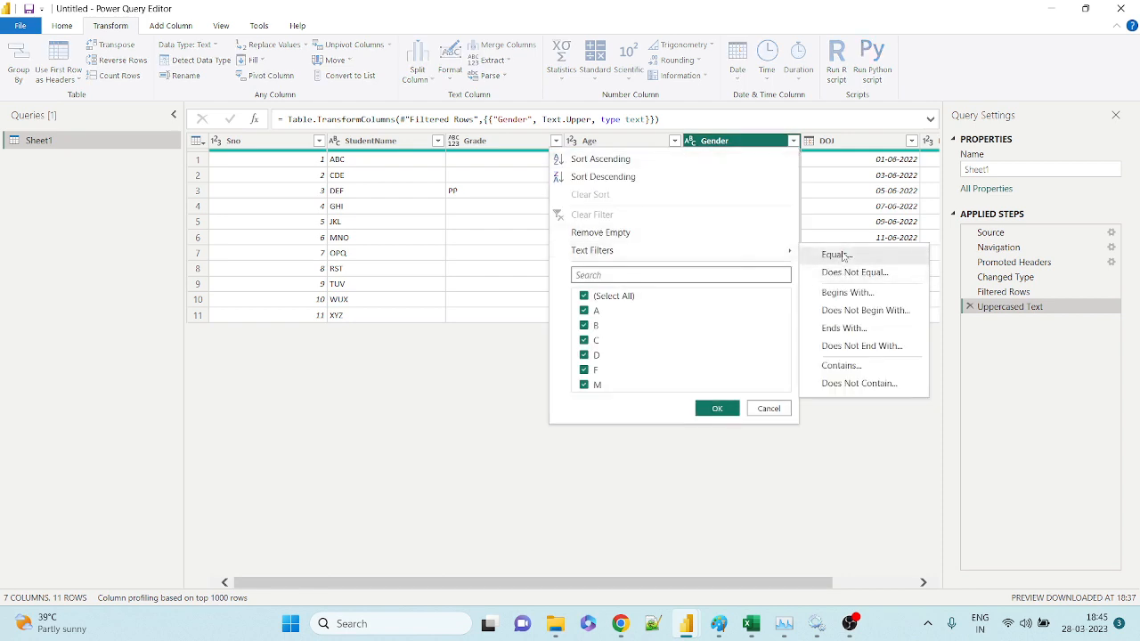
{"action": "left_click", "coordinate": [838, 254]}
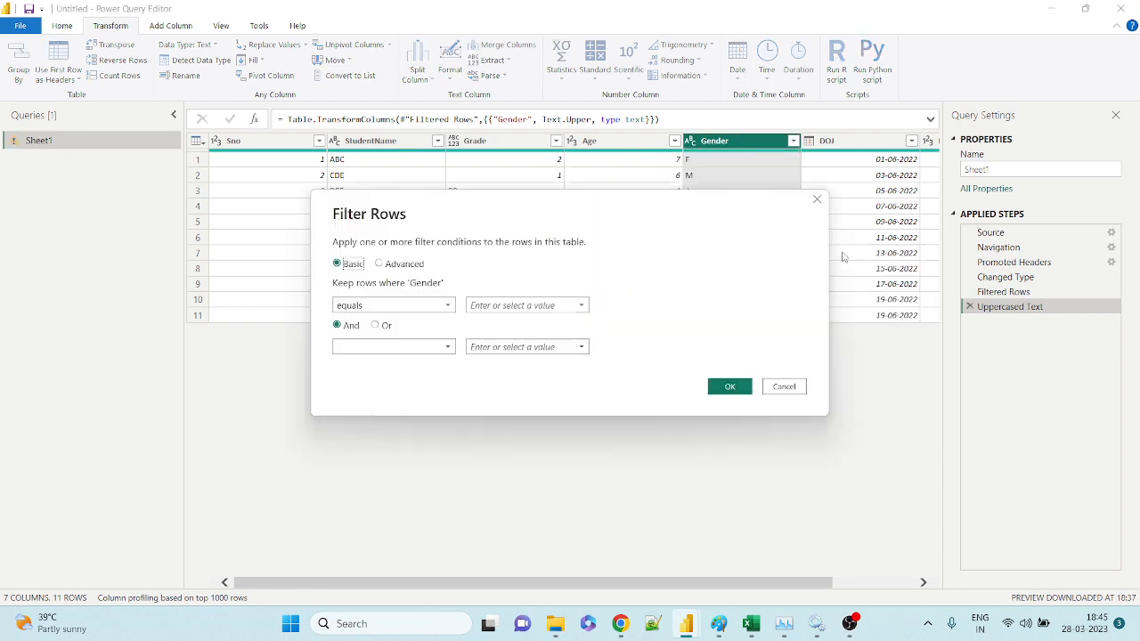
{"action": "left_click", "coordinate": [381, 264]}
{"action": "left_click", "coordinate": [575, 355]}
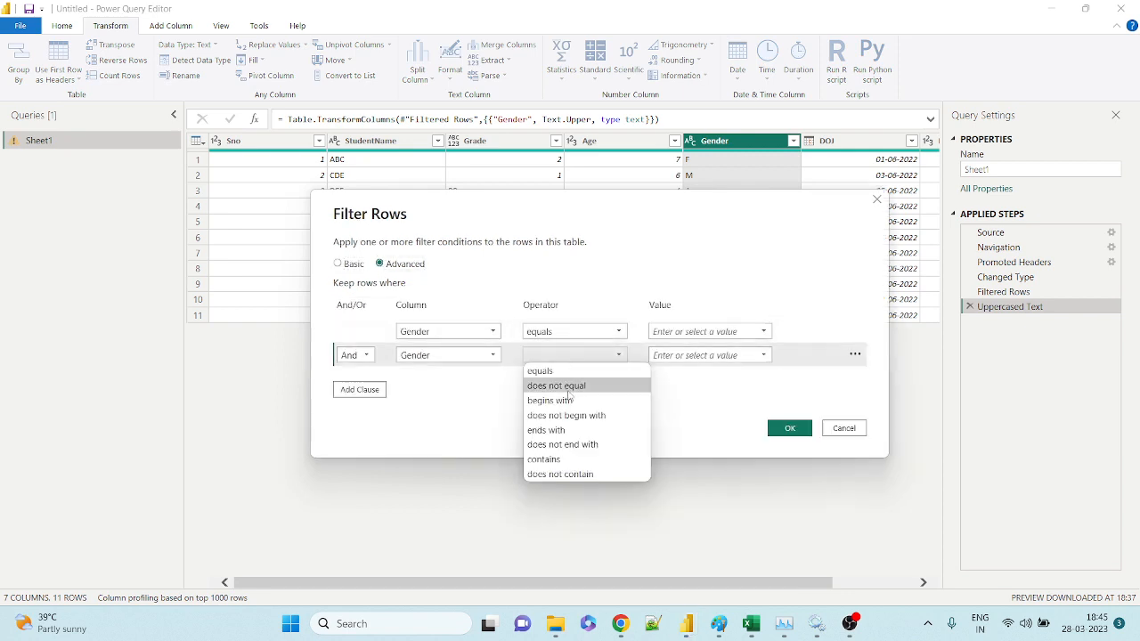
{"action": "left_click", "coordinate": [552, 368]}
{"action": "left_click", "coordinate": [358, 355]}
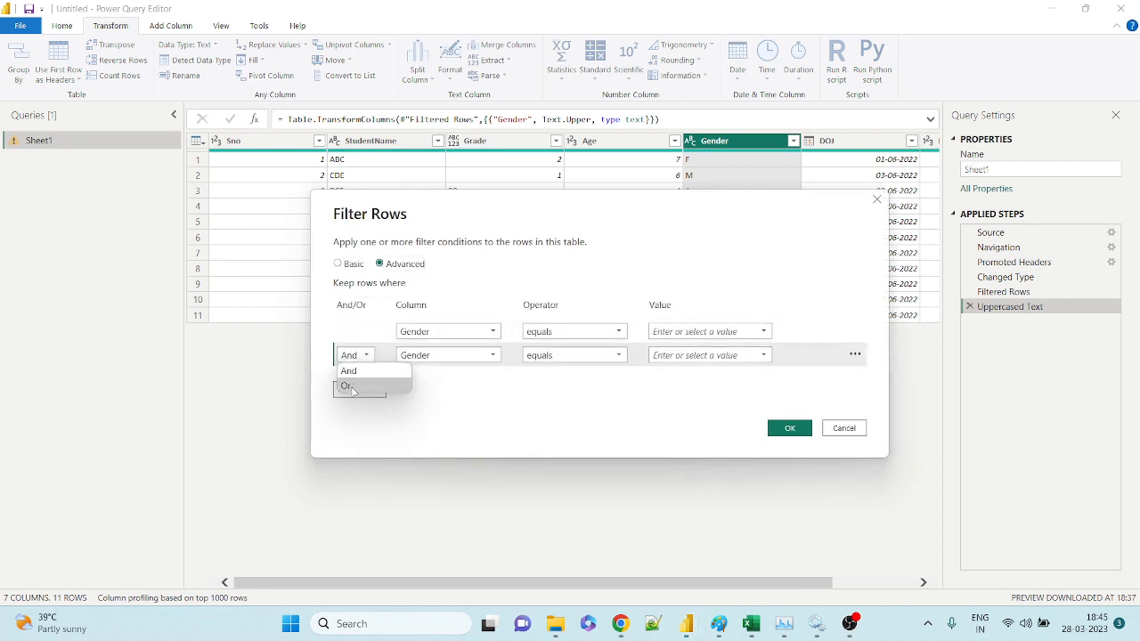
{"action": "left_click", "coordinate": [346, 384]}
Set the two clause values to M and F and apply the row filter
{"action": "left_click", "coordinate": [690, 330]}
{"action": "type", "text": "M"}
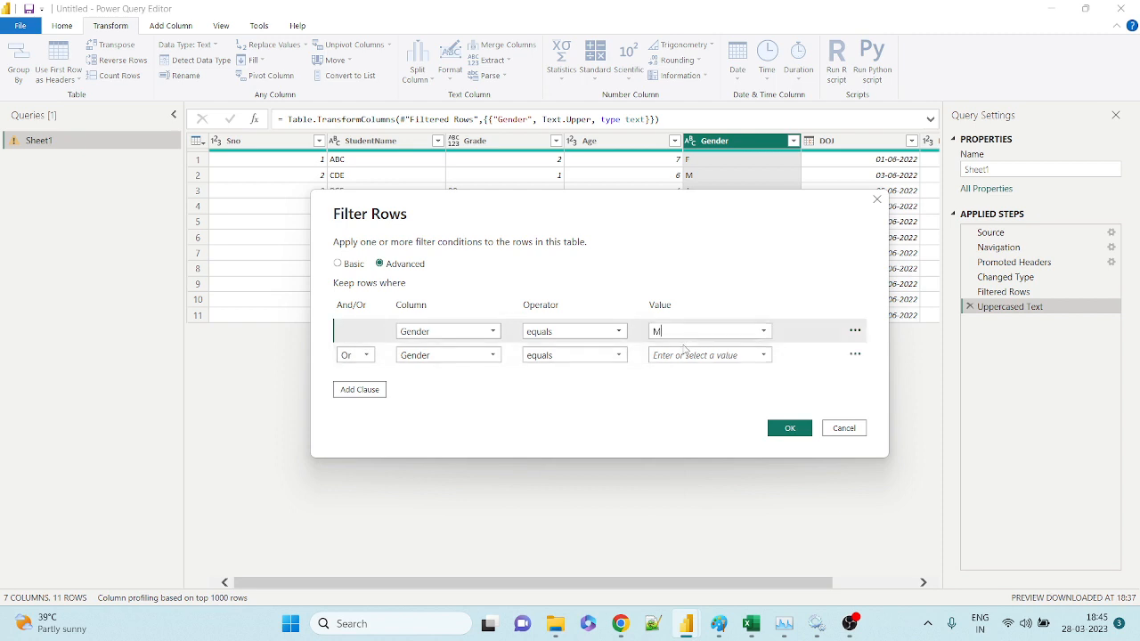
{"action": "left_click", "coordinate": [683, 350]}
{"action": "type", "text": "F"}
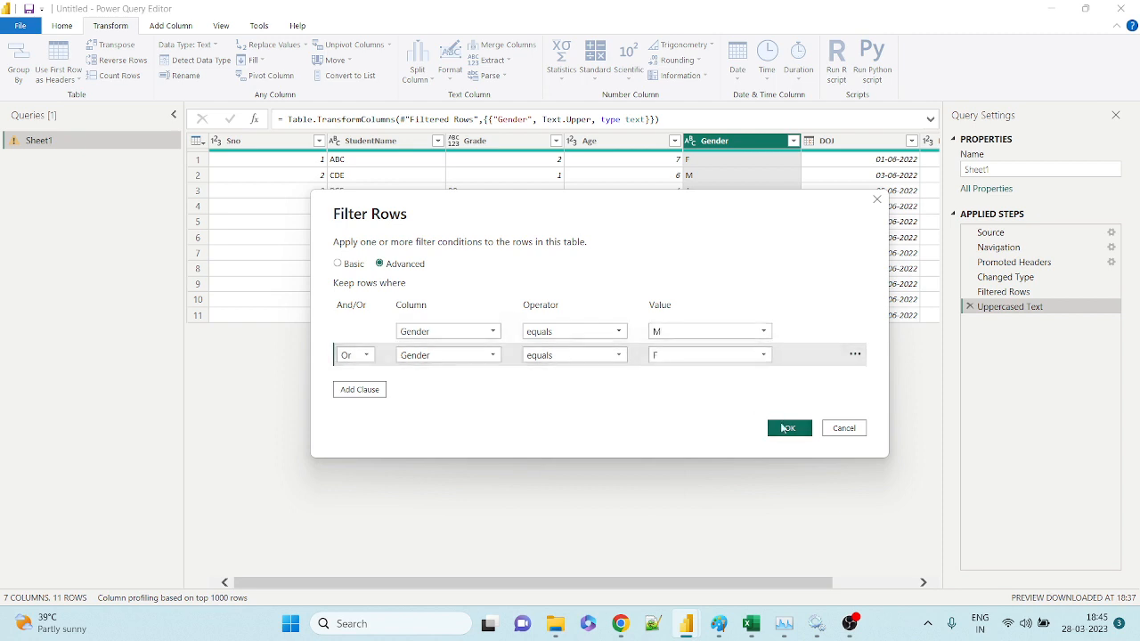
{"action": "left_click", "coordinate": [789, 428]}
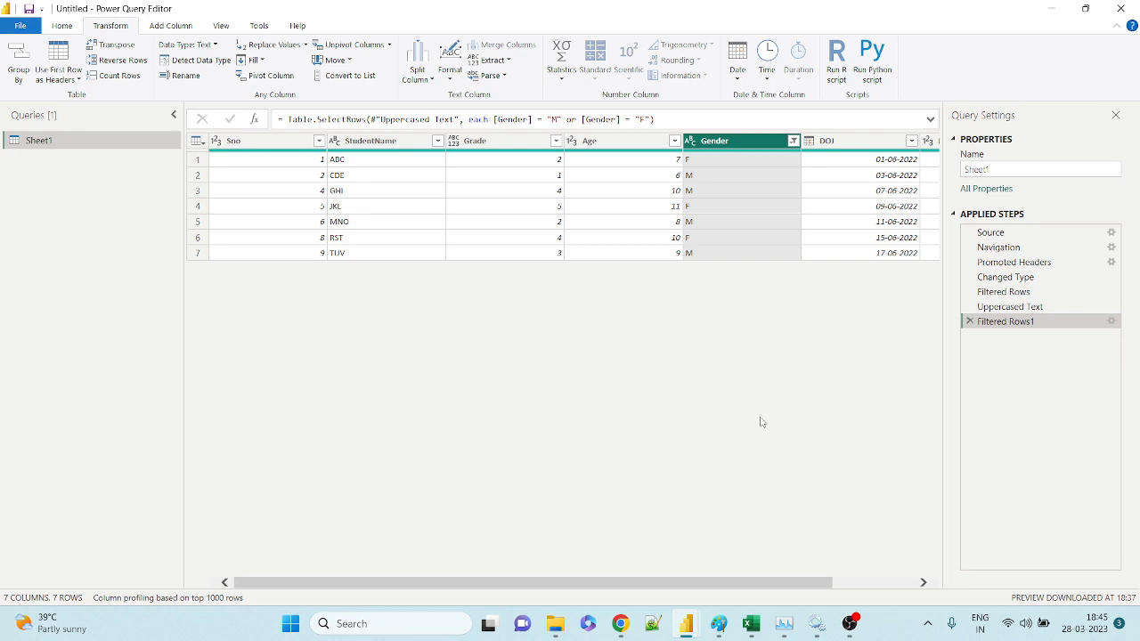
Switch to the Student.xlsx workbook in Excel and enter serial numbers 12 and 13 in A13 and A14
{"action": "left_click", "coordinate": [752, 623]}
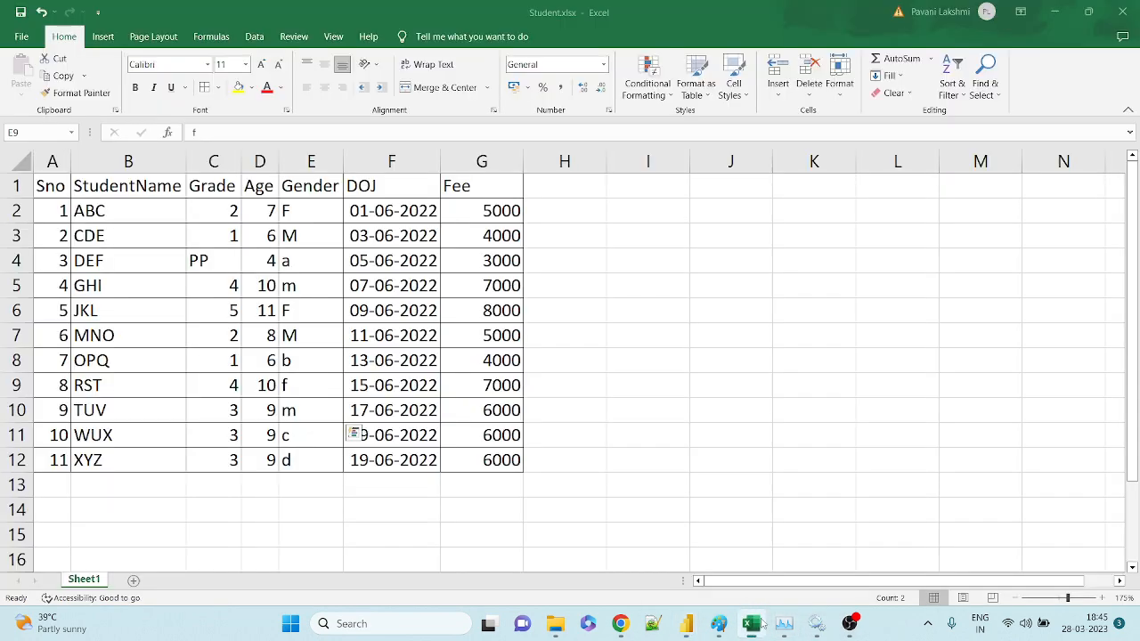
{"action": "left_click", "coordinate": [415, 481]}
{"action": "key", "text": "Left"}
{"action": "key", "text": "Left"}
{"action": "key", "text": "Left"}
{"action": "key", "text": "Left"}
{"action": "key", "text": "Left"}
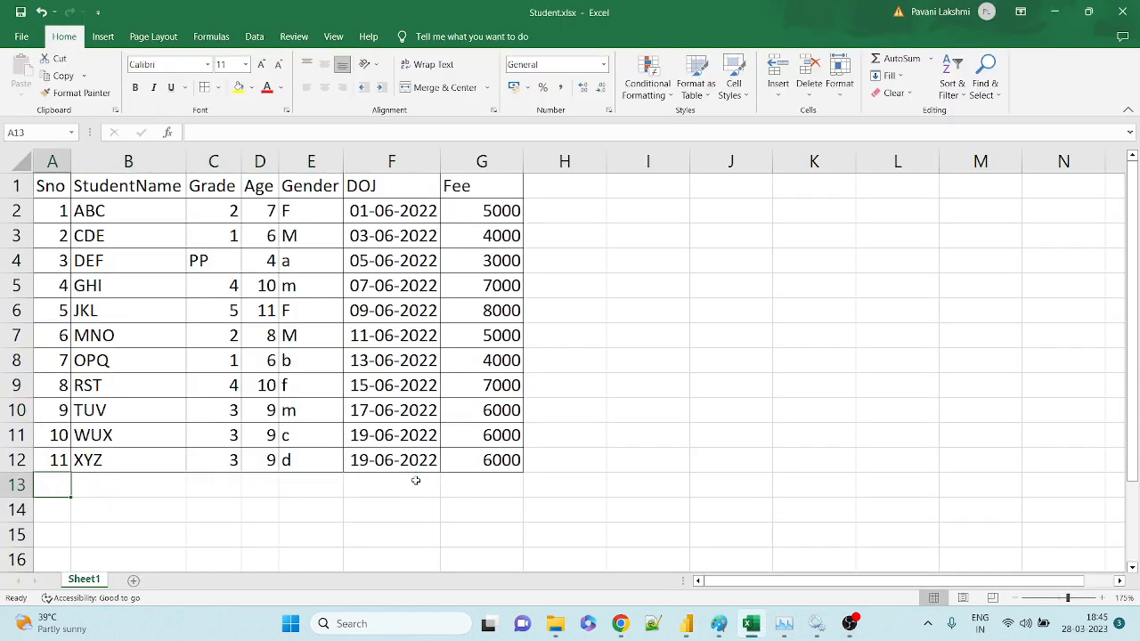
{"action": "type", "text": "12"}
{"action": "key", "text": "Return"}
{"action": "type", "text": "13"}
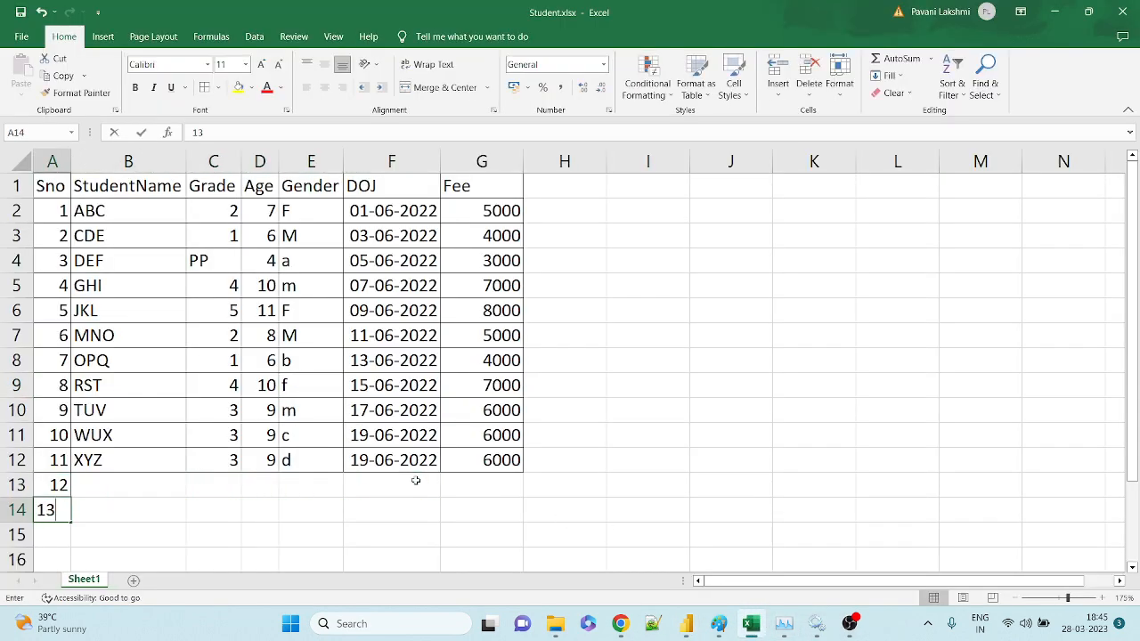
Enter the student names AAA in B13 and BBB in B14
{"action": "key", "text": "Up"}
{"action": "key", "text": "Right"}
{"action": "type", "text": "AAA"}
{"action": "key", "text": "Return"}
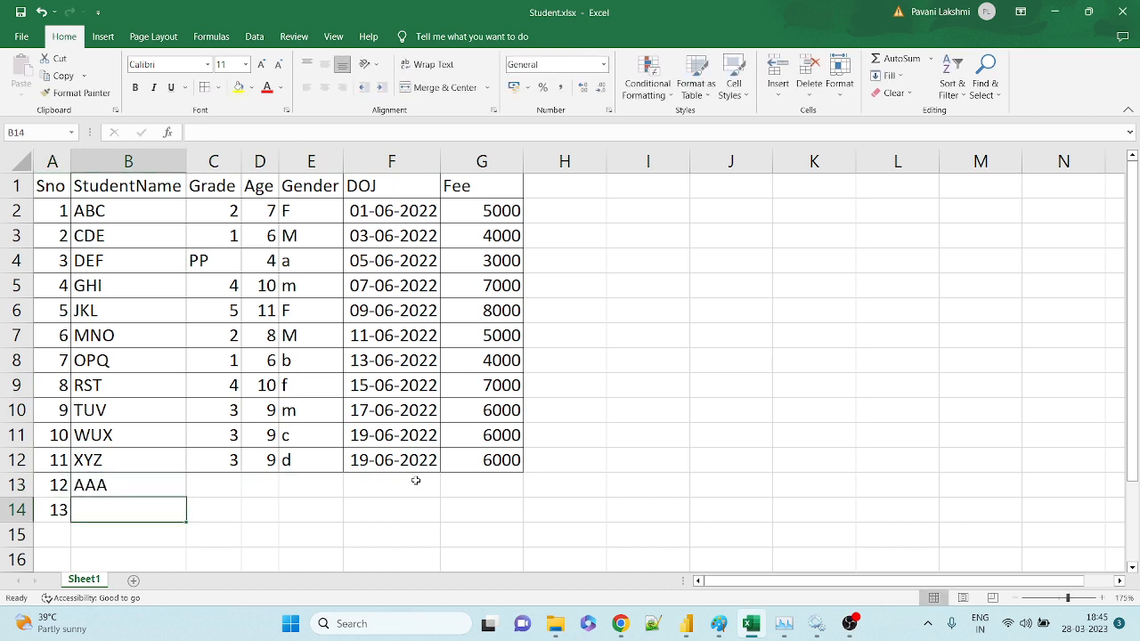
{"action": "type", "text": "BBB"}
{"action": "key", "text": "Right"}
Copy the Grade through Fee values of row 12 into rows 13 and 14
{"action": "key", "text": "Up"}
{"action": "key", "text": "Up"}
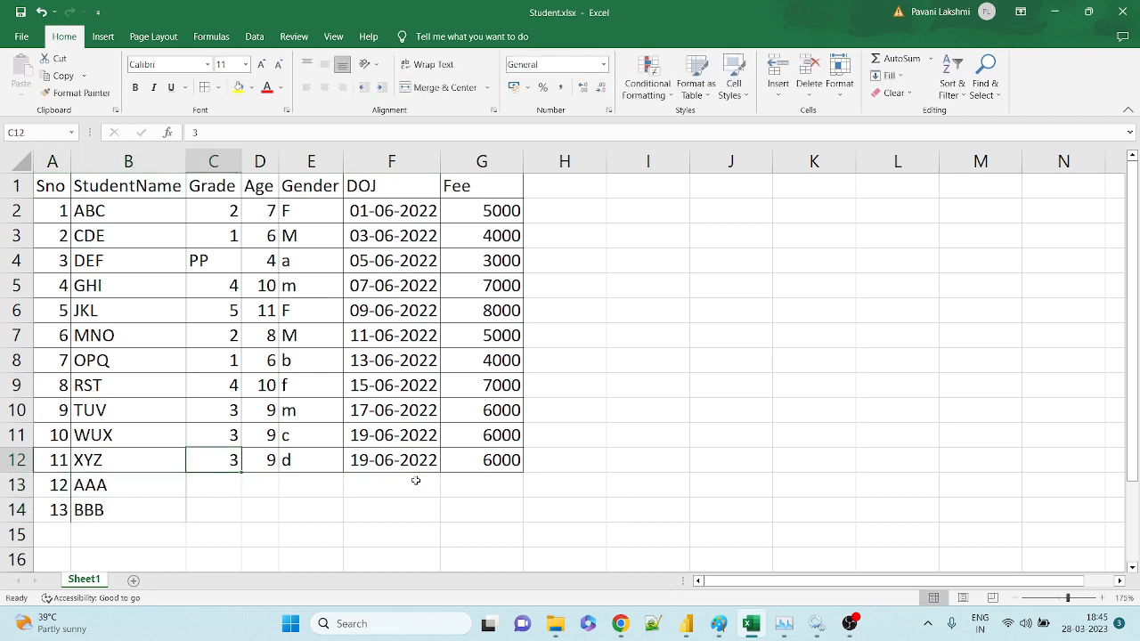
{"action": "key", "text": "ctrl+shift+Right"}
{"action": "key", "text": "ctrl+c"}
{"action": "key", "text": "Down"}
{"action": "key", "text": "ctrl+v"}
{"action": "key", "text": "Down"}
{"action": "key", "text": "ctrl+v"}
Set Gender to z for student AAA and m for student BBB, and select the whole table A1:G14
{"action": "key", "text": "Up"}
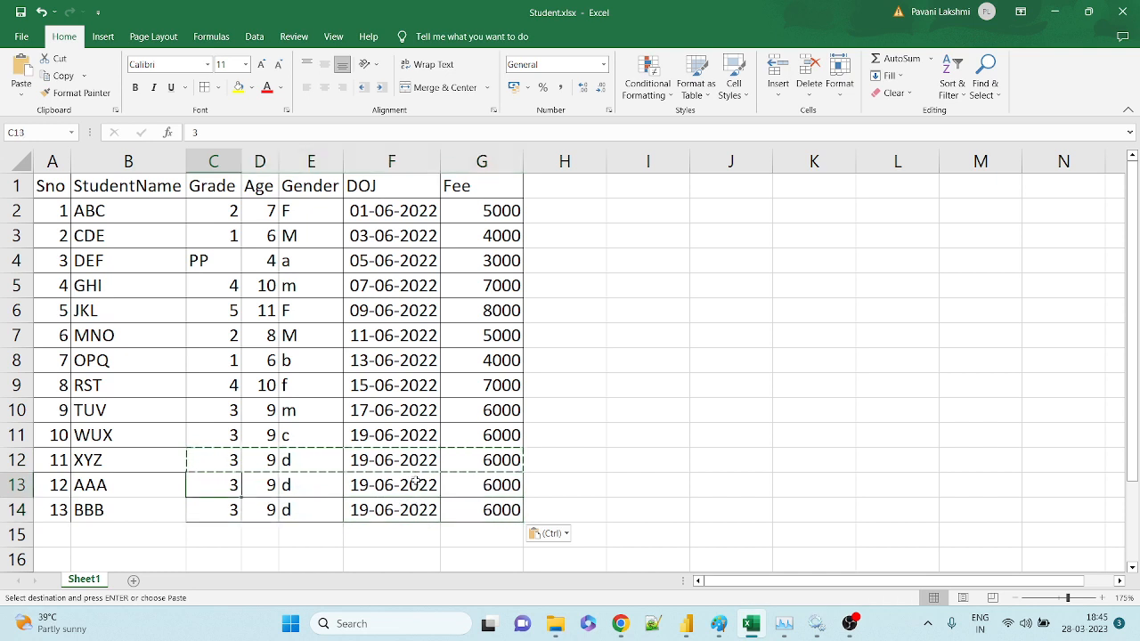
{"action": "key", "text": "Right"}
{"action": "key", "text": "Right"}
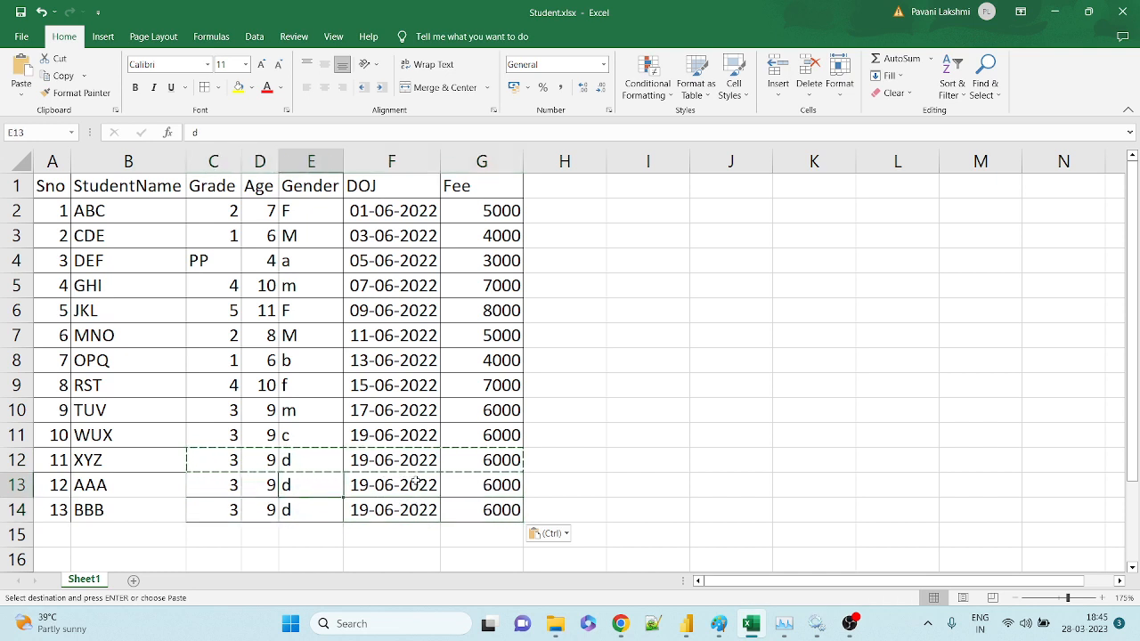
{"action": "type", "text": "z"}
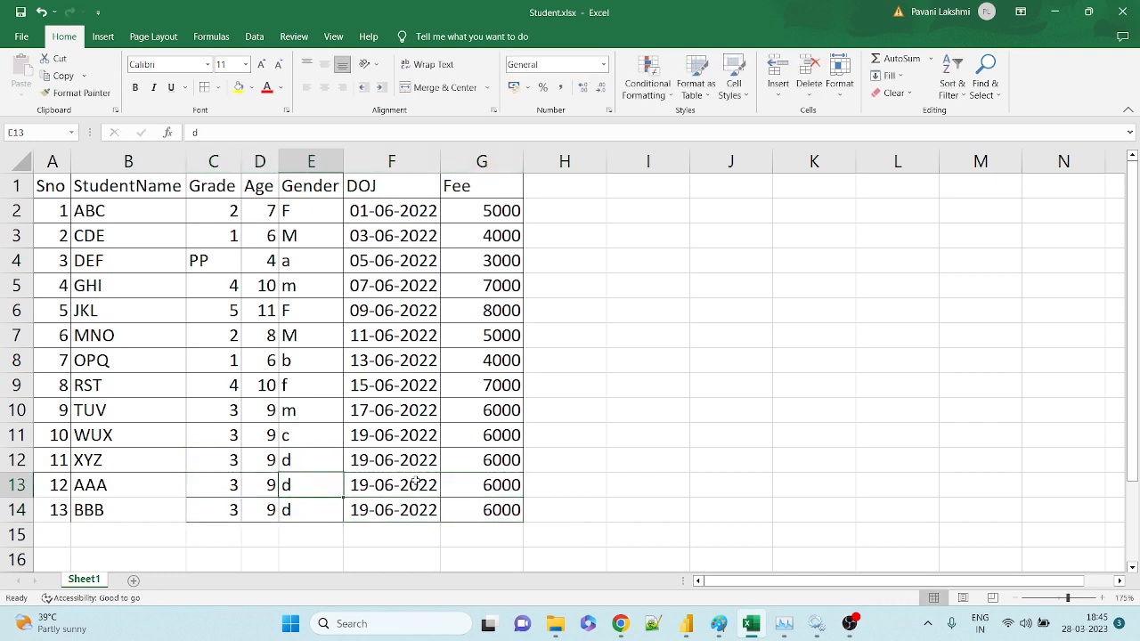
{"action": "key", "text": "Return"}
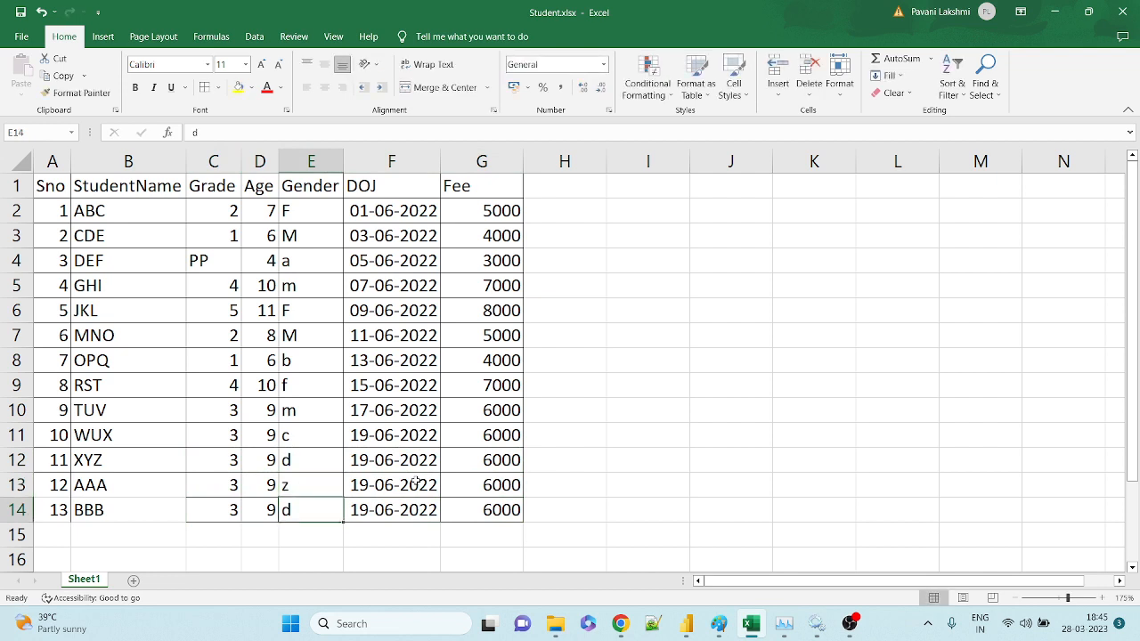
{"action": "type", "text": "m"}
{"action": "key", "text": "Right"}
{"action": "key", "text": "Right"}
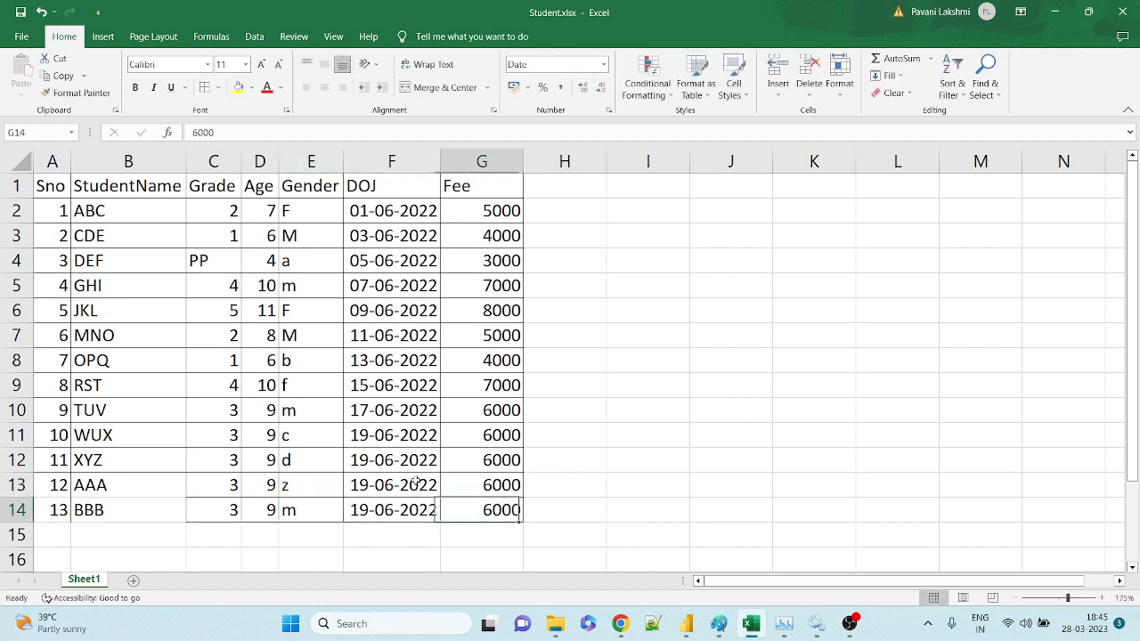
{"action": "key", "text": "ctrl+shift+Left"}
{"action": "key", "text": "ctrl+shift+Up"}
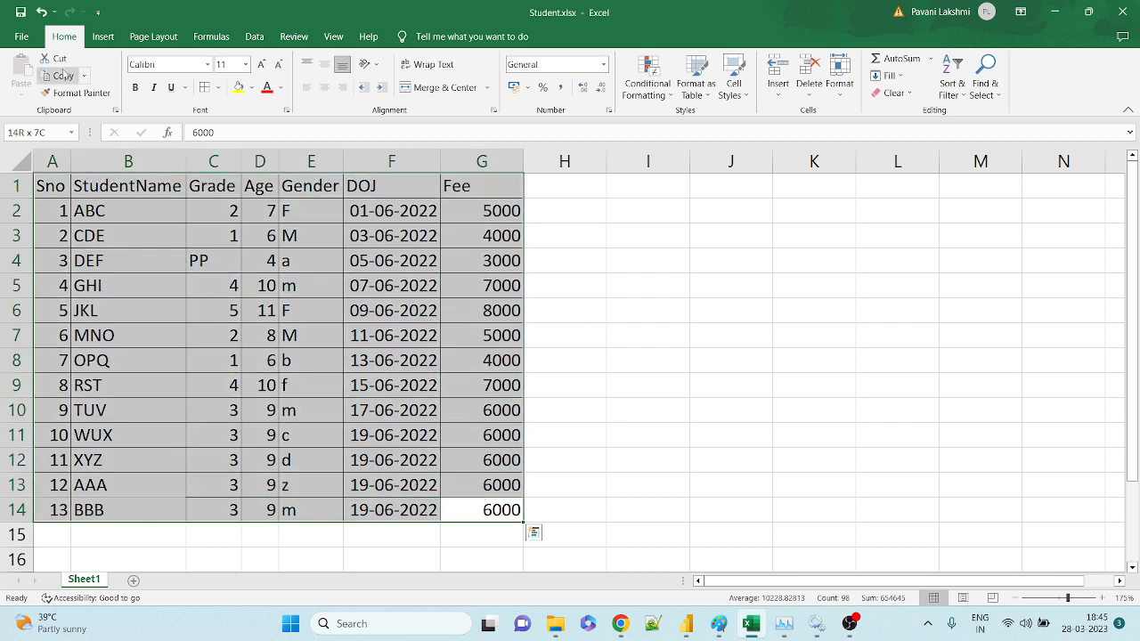
Review the new AAA and BBB rows and their Gender values, glancing at the filtered query in Power Query Editor
{"action": "left_click_drag", "start_coordinate": [40, 487], "coordinate": [534, 532]}
{"action": "left_click", "coordinate": [322, 485]}
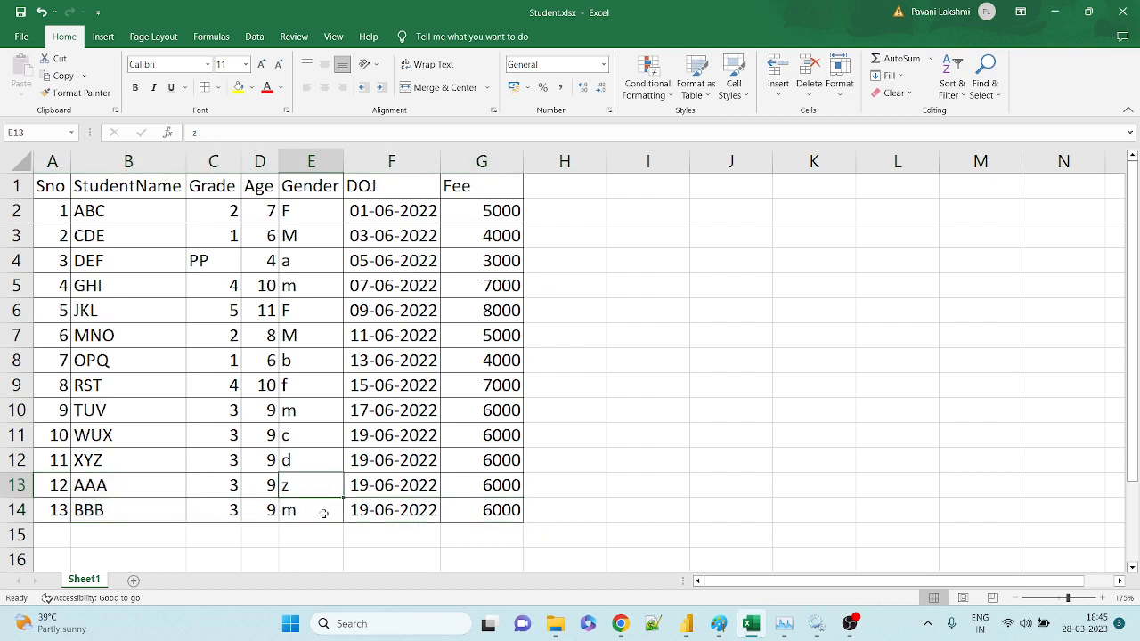
{"action": "left_click", "coordinate": [323, 514]}
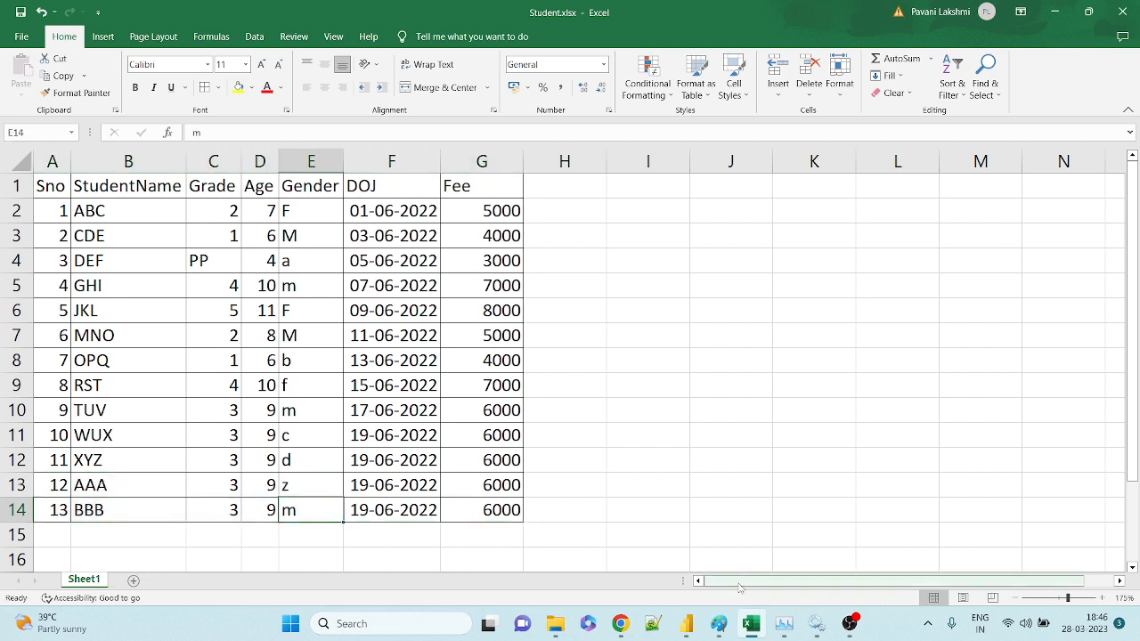
{"action": "mouse_move", "coordinate": [690, 621]}
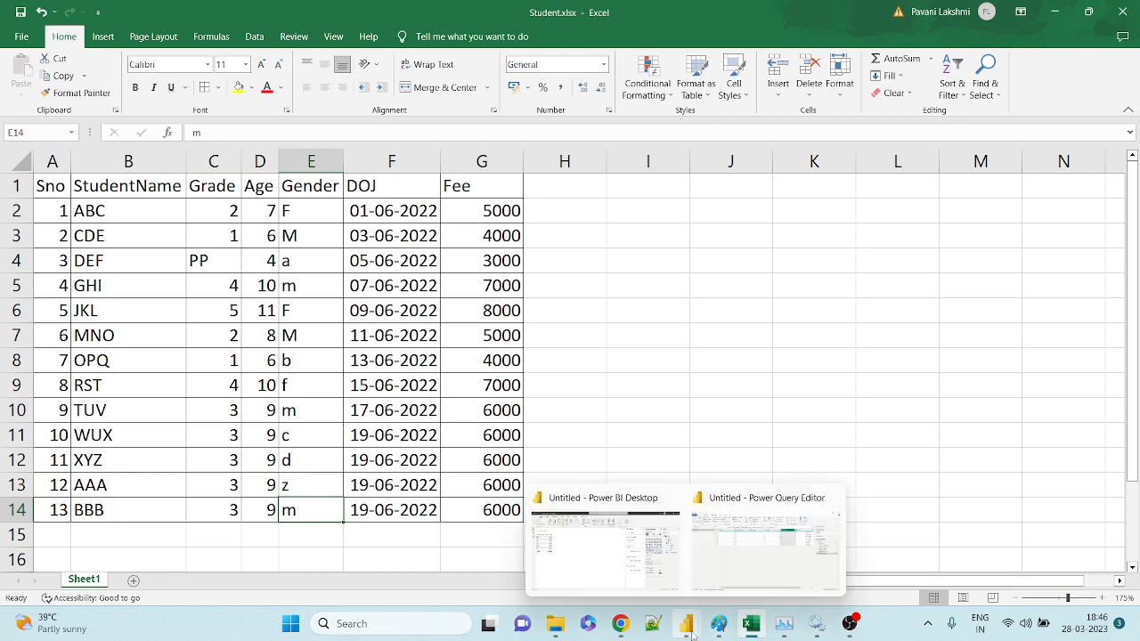
{"action": "left_click", "coordinate": [747, 561]}
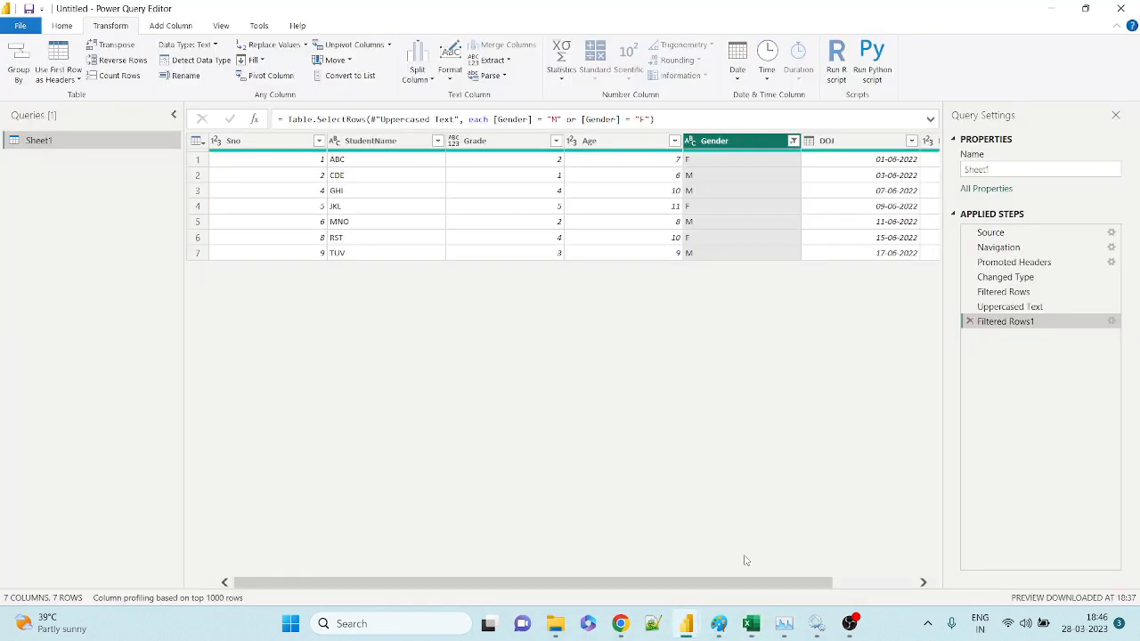
{"action": "key", "text": "alt+Tab"}
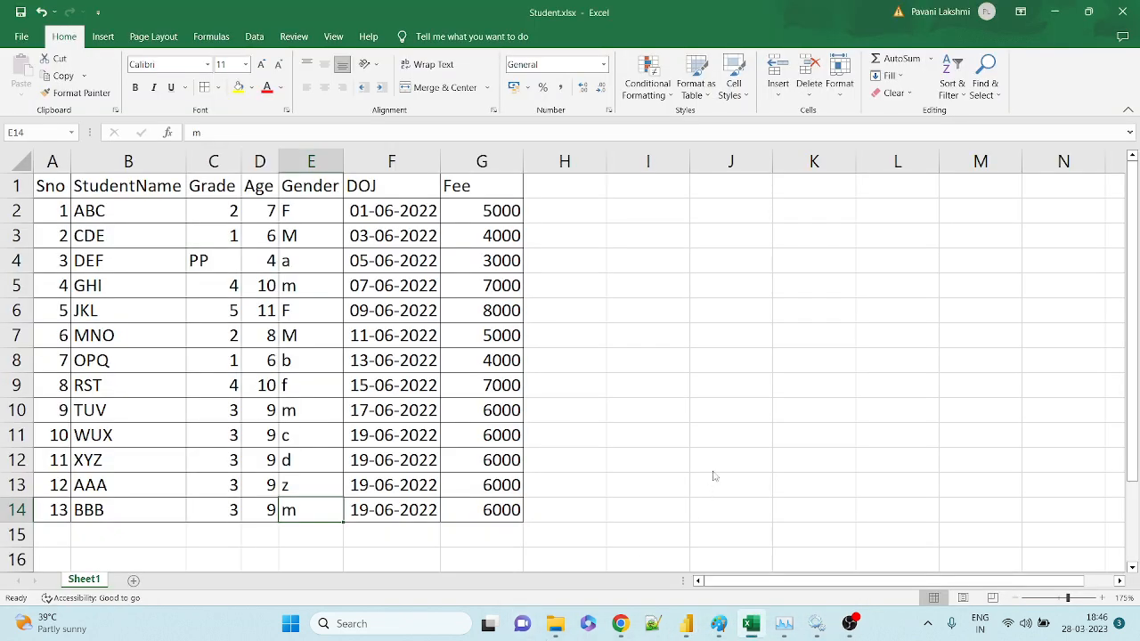
{"action": "key", "text": "alt+Tab"}
{"action": "key", "text": "alt+Tab"}
{"action": "left_click_drag", "start_coordinate": [45, 486], "coordinate": [451, 487]}
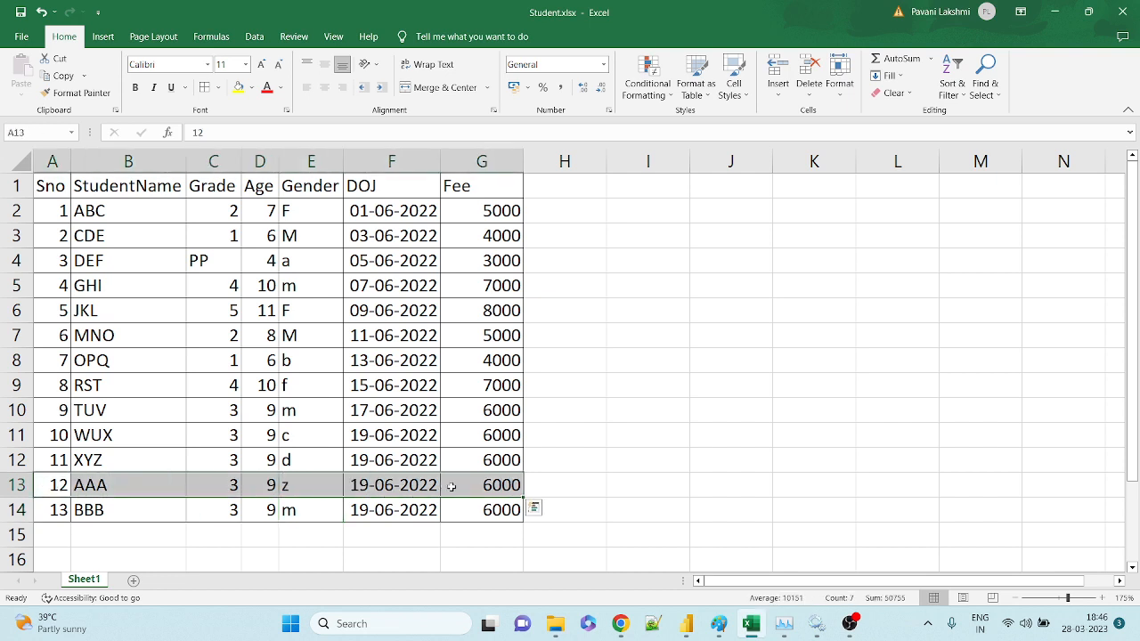
{"action": "left_click", "coordinate": [123, 485]}
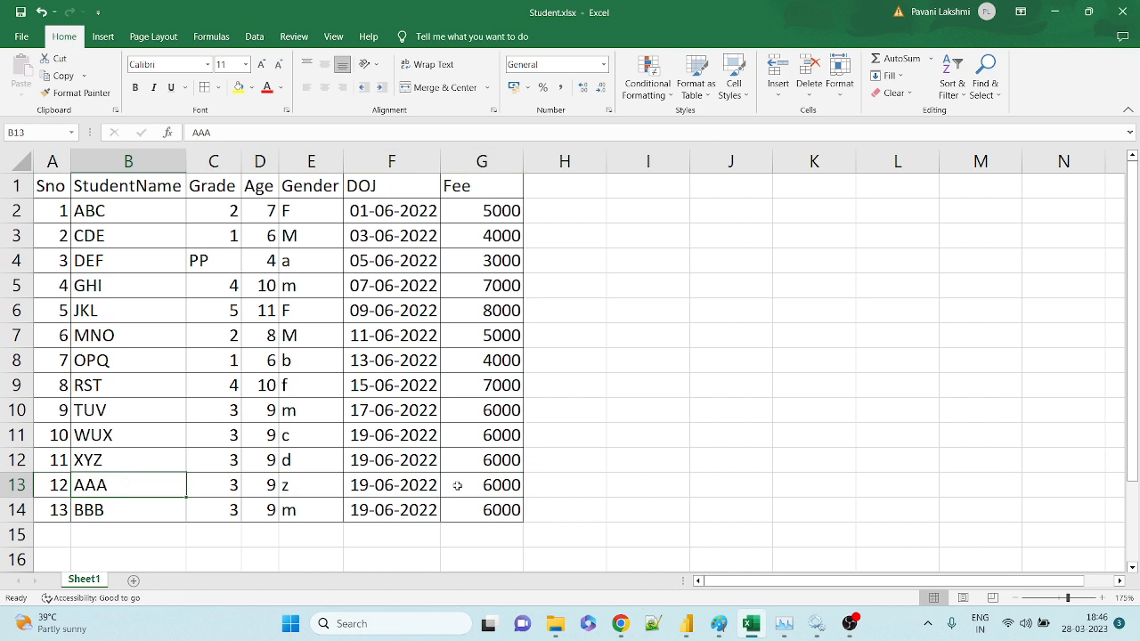
{"action": "left_click", "coordinate": [328, 489]}
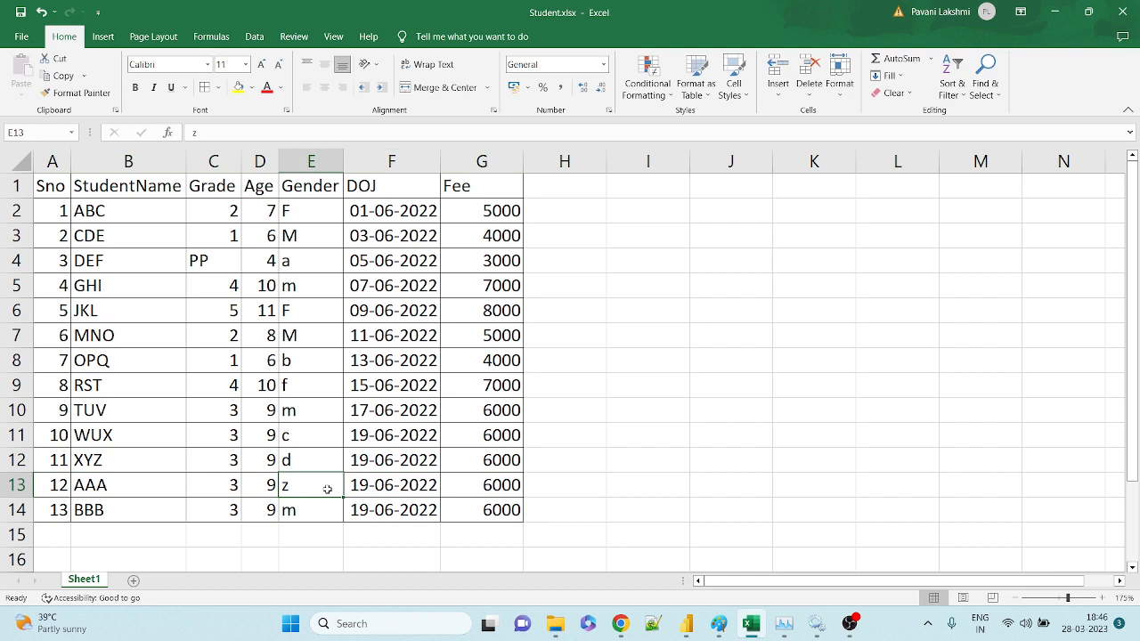
{"action": "left_click_drag", "start_coordinate": [97, 514], "coordinate": [531, 529]}
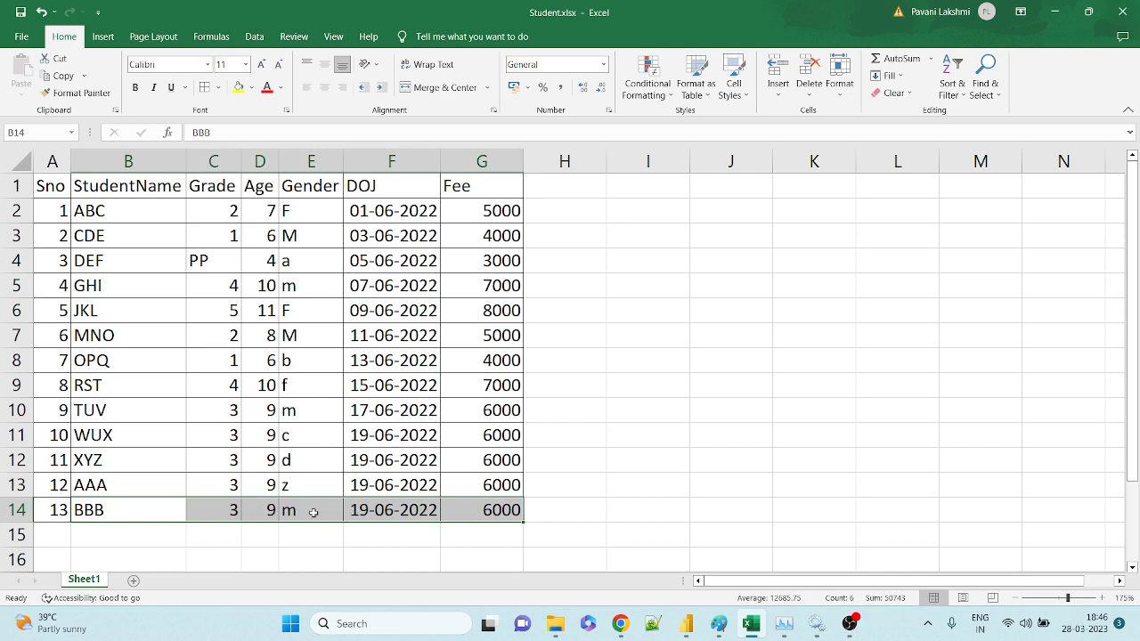
{"action": "left_click", "coordinate": [313, 513]}
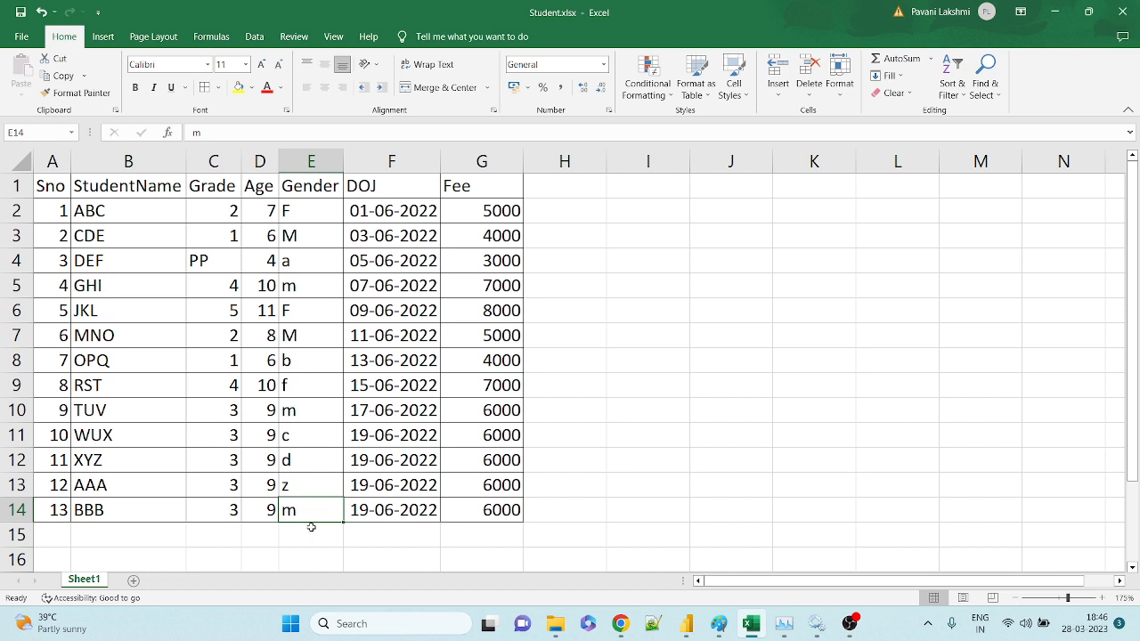
Return to Power Query Editor and refresh the preview of the Sheet1 query
{"action": "key", "text": "alt+Tab"}
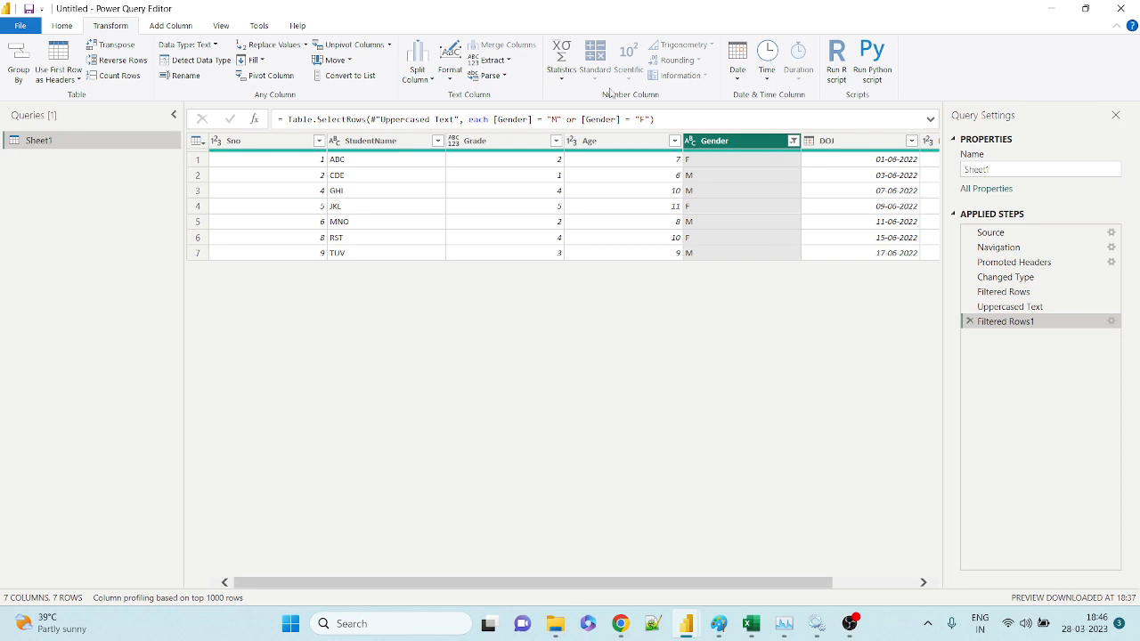
{"action": "left_click", "coordinate": [62, 32]}
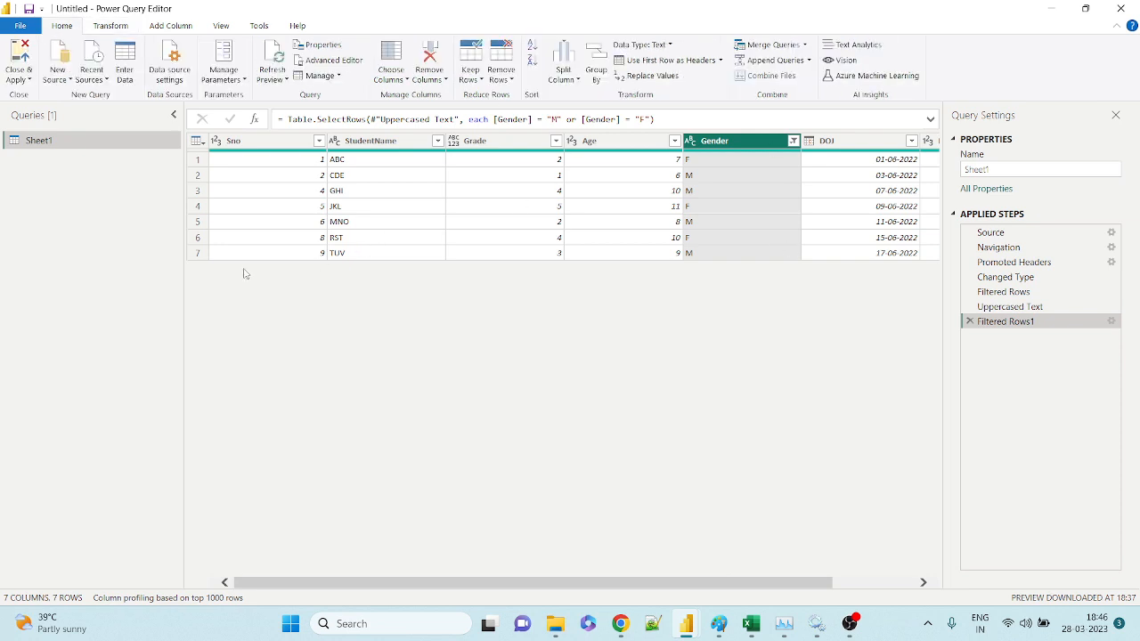
{"action": "left_click", "coordinate": [268, 73]}
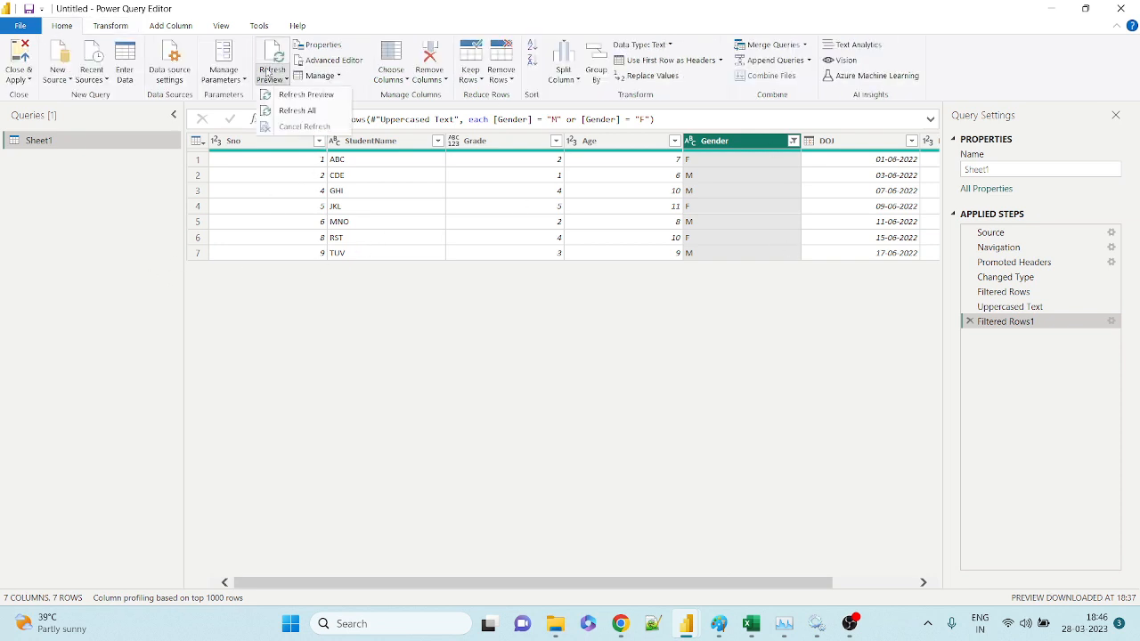
{"action": "left_click", "coordinate": [288, 97]}
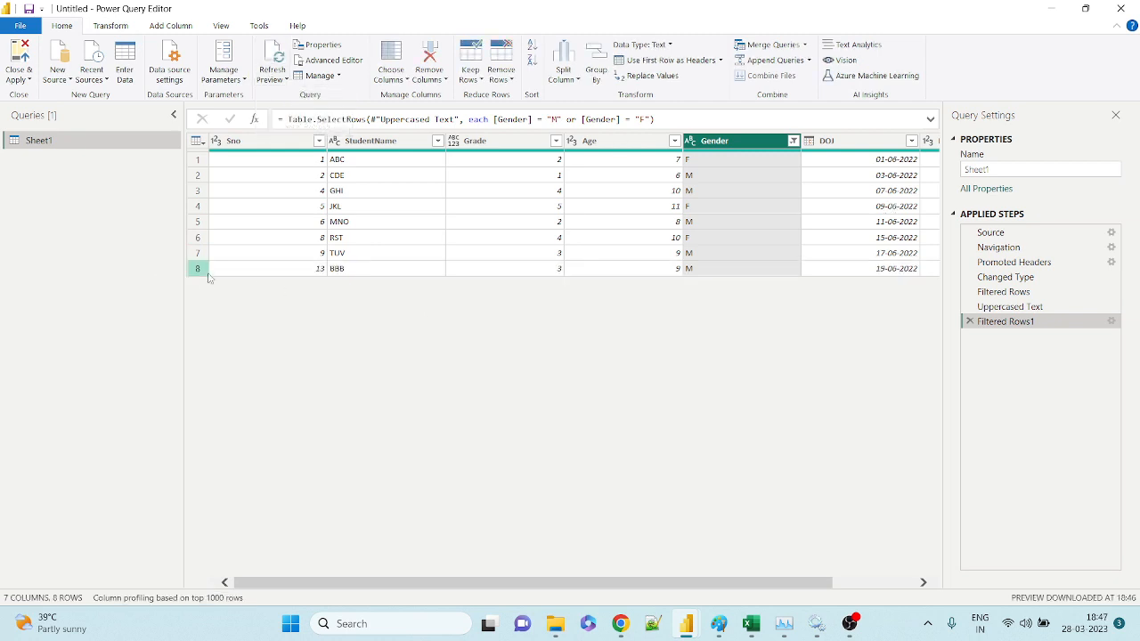
Compare the refreshed query with student AAA's Gender in the Excel workbook, and inspect the values in the Gender filter list
{"action": "left_click", "coordinate": [352, 270]}
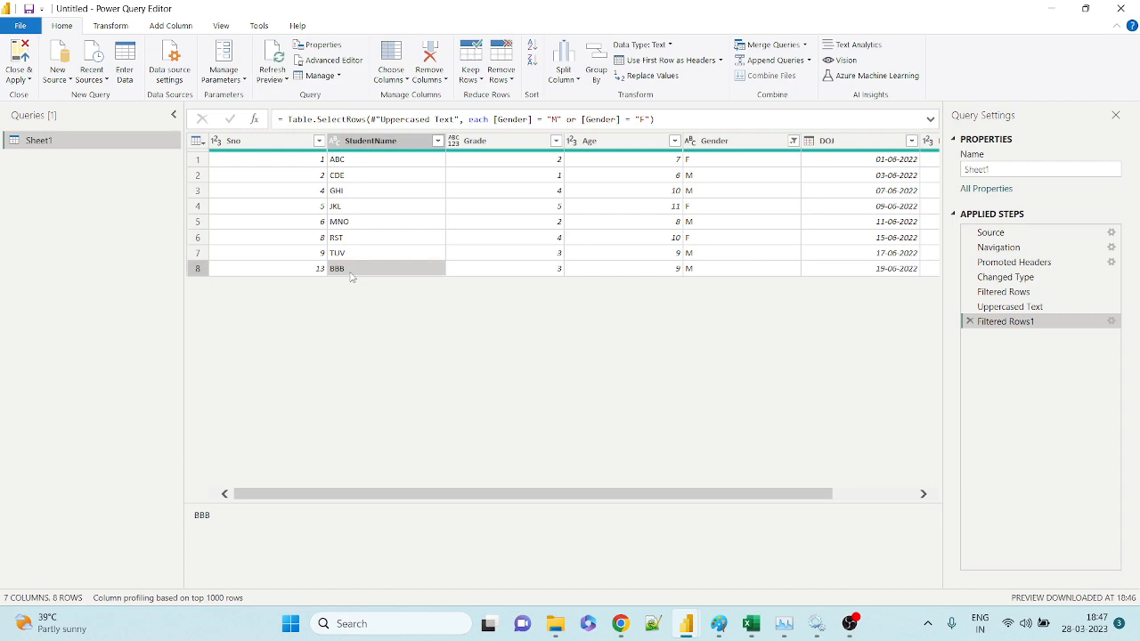
{"action": "left_click", "coordinate": [700, 271]}
{"action": "key", "text": "alt+Tab"}
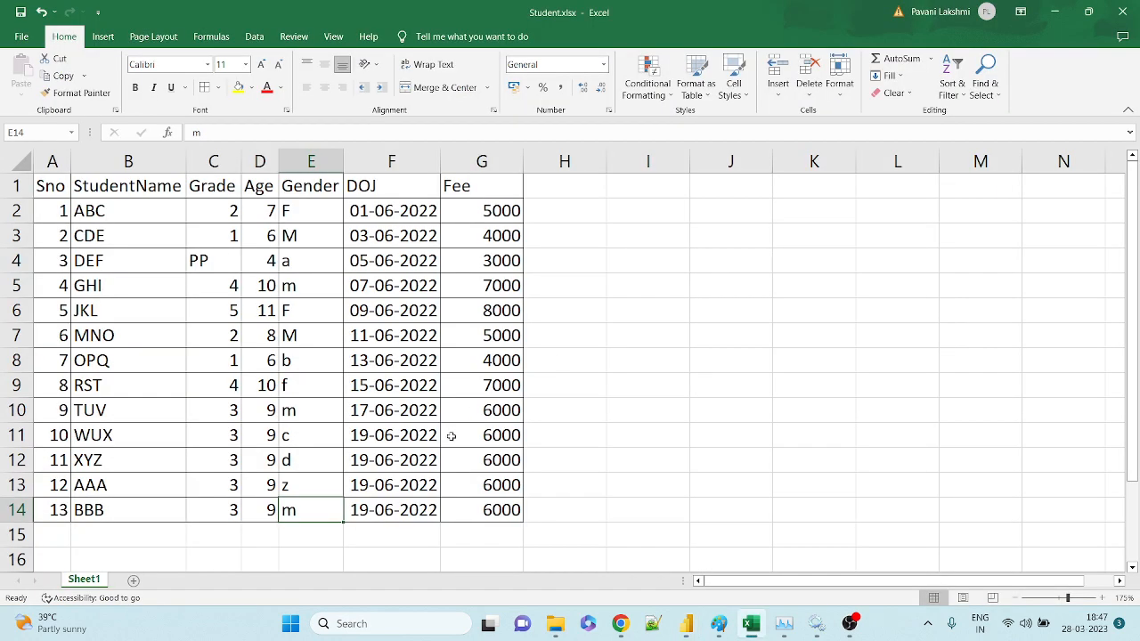
{"action": "left_click", "coordinate": [291, 486]}
{"action": "key", "text": "alt+Tab"}
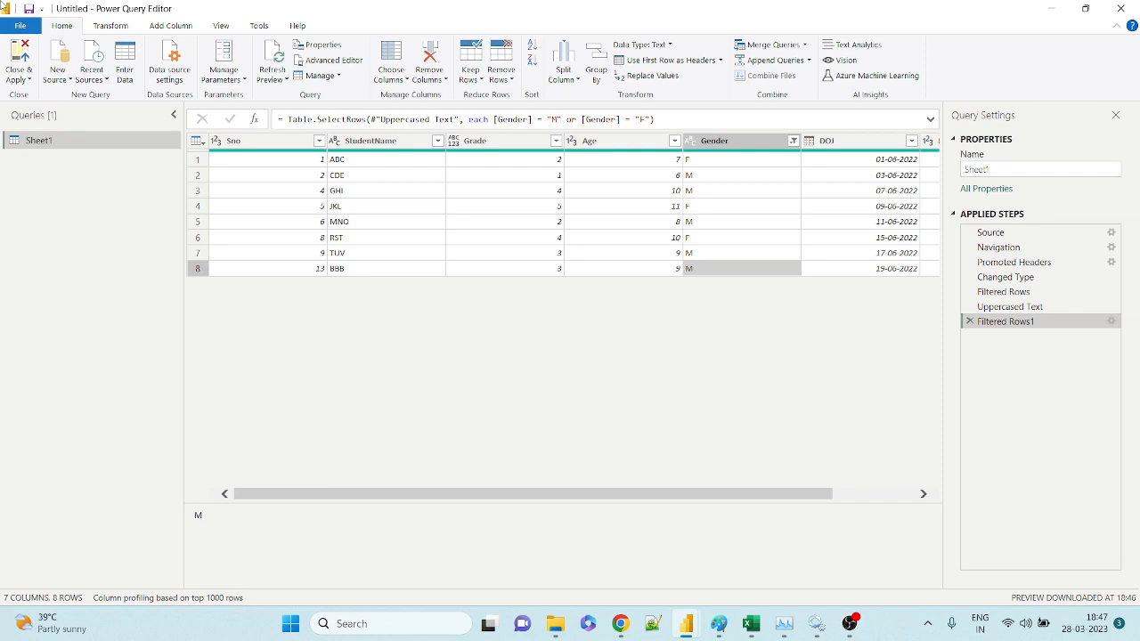
{"action": "left_click", "coordinate": [793, 141]}
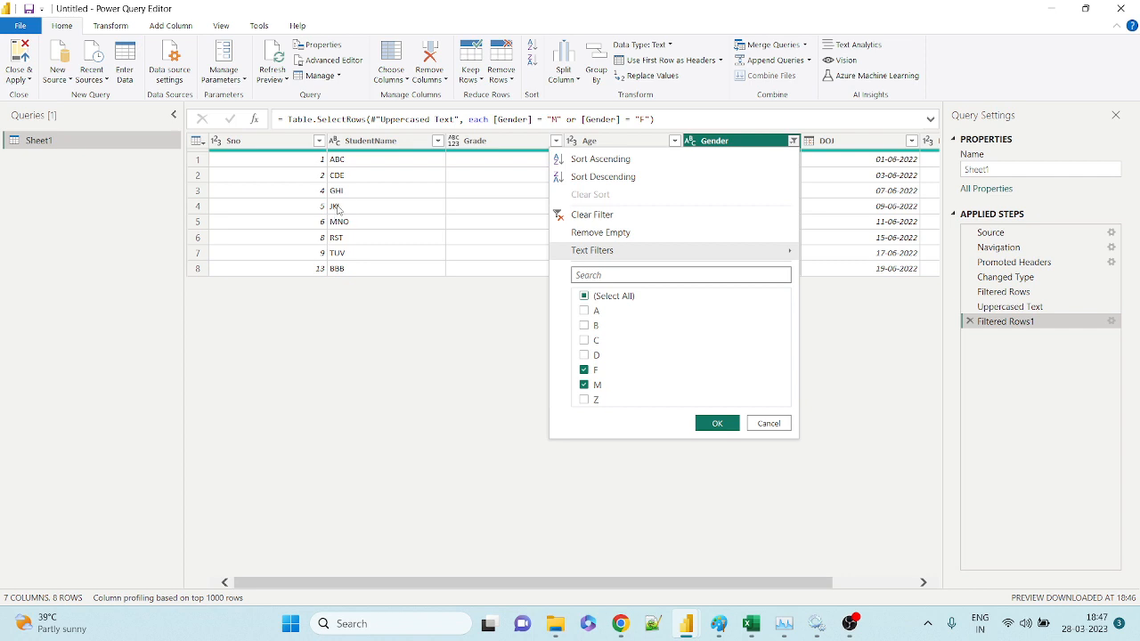
{"action": "left_click", "coordinate": [463, 375]}
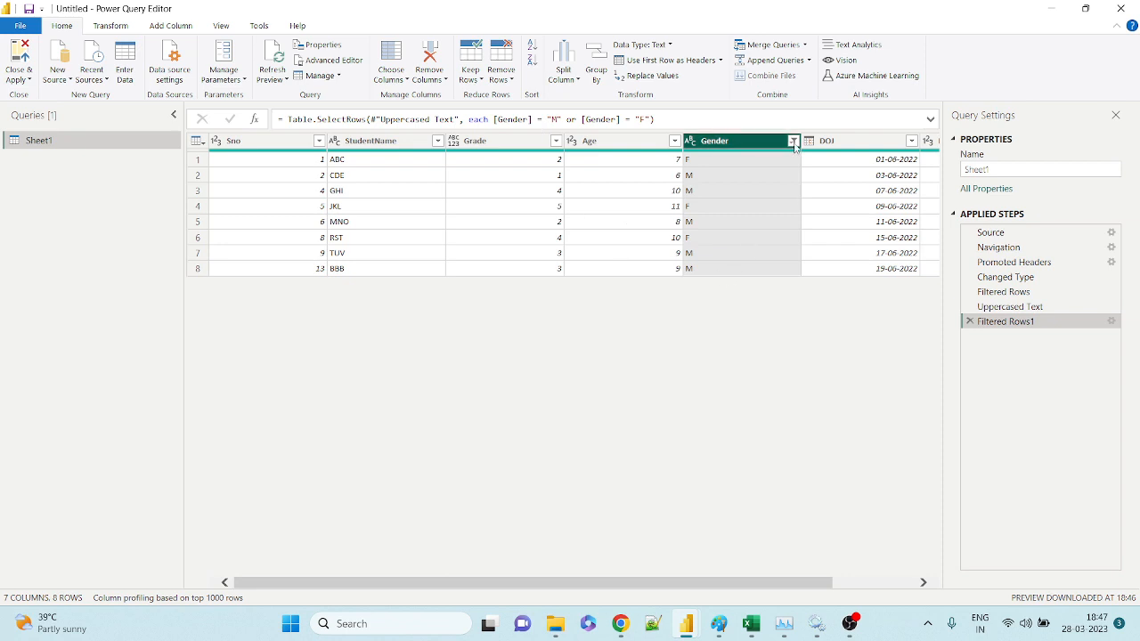
Switch to the Excel workbook, examine the lowercase Gender values of students RST and BBB, and return to Power Query Editor
{"action": "left_click", "coordinate": [751, 624]}
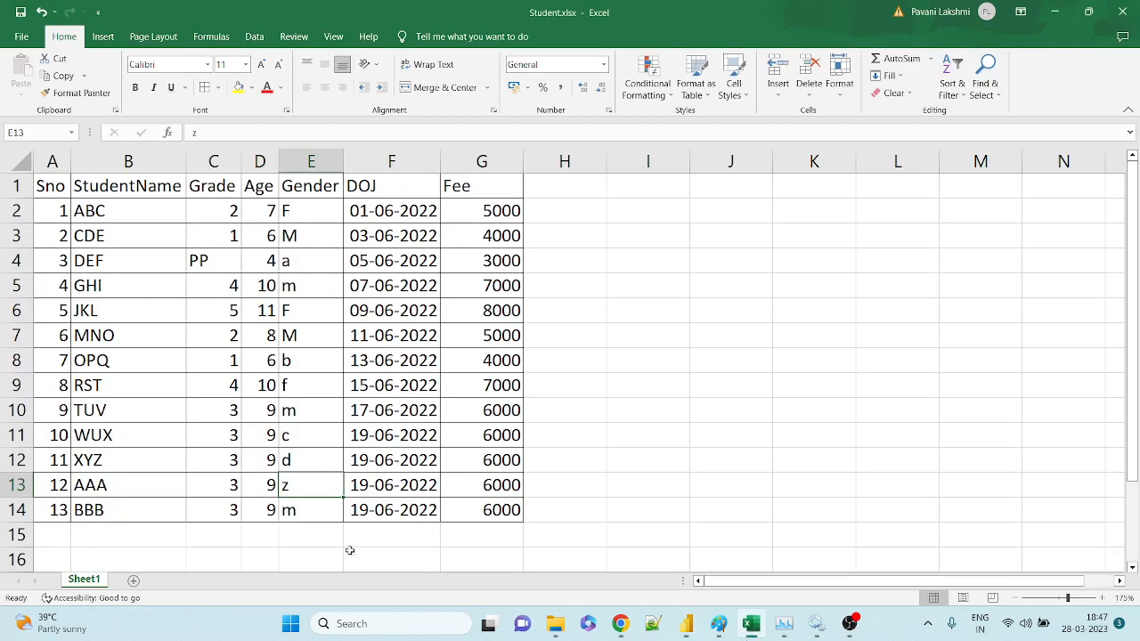
{"action": "left_click", "coordinate": [1054, 12]}
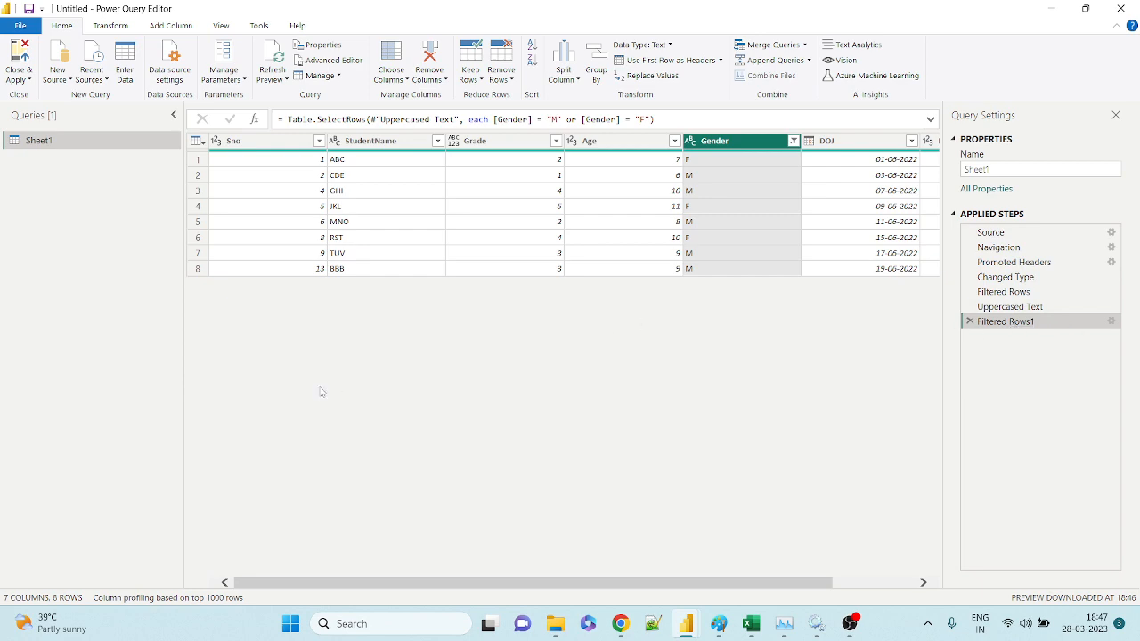
{"action": "left_click", "coordinate": [753, 628]}
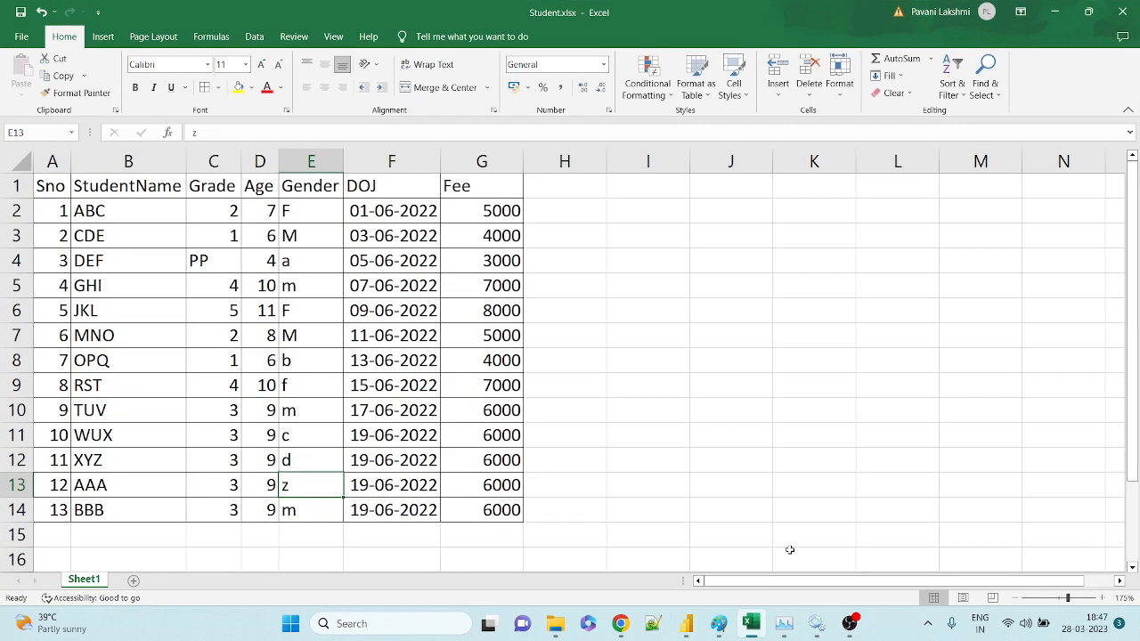
{"action": "left_click", "coordinate": [296, 506]}
{"action": "left_click", "coordinate": [290, 381]}
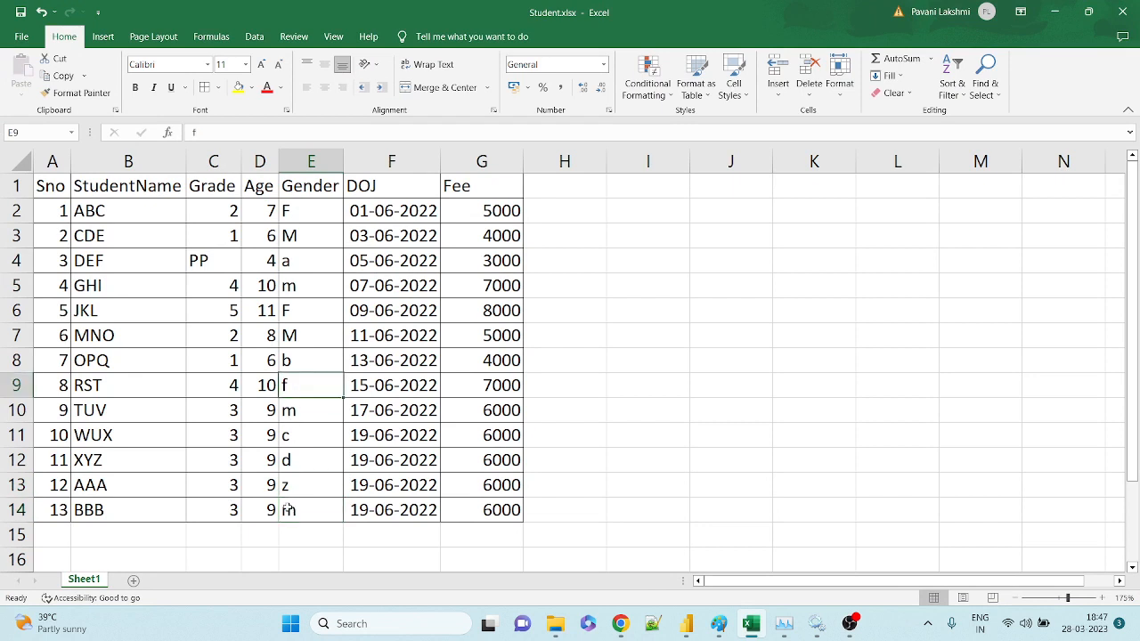
{"action": "left_click", "coordinate": [288, 507]}
{"action": "left_click", "coordinate": [295, 394]}
{"action": "key", "text": "alt+Tab"}
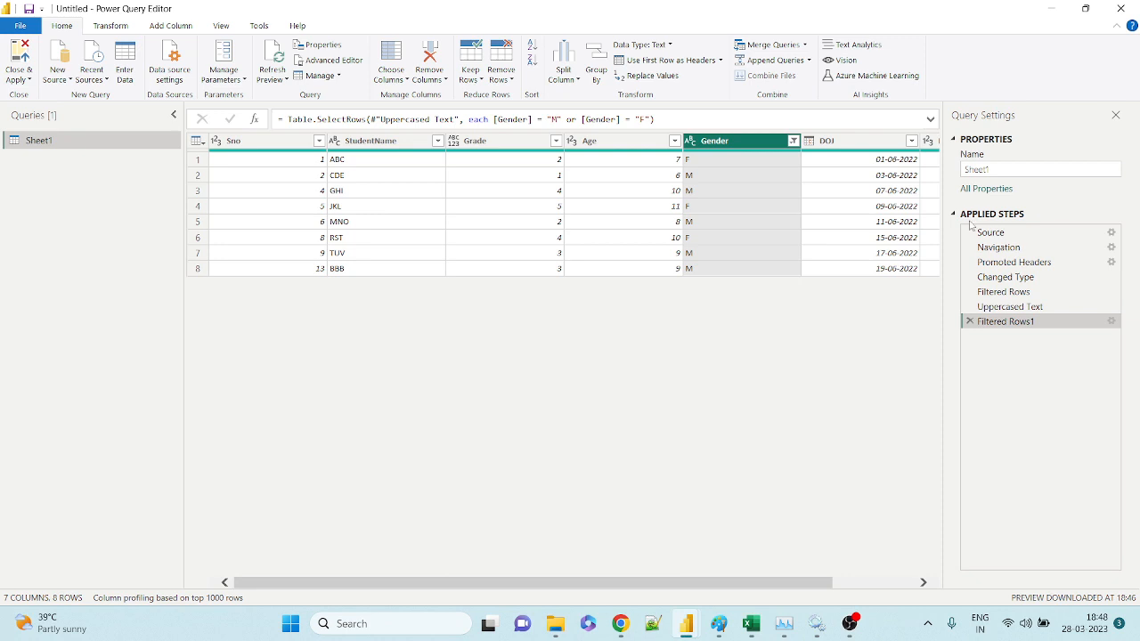
Compare the empty Equals text filter dialog for Gender with the M or F conditions stored in the Filtered Rows1 step, leaving both unchanged
{"action": "left_click", "coordinate": [793, 142]}
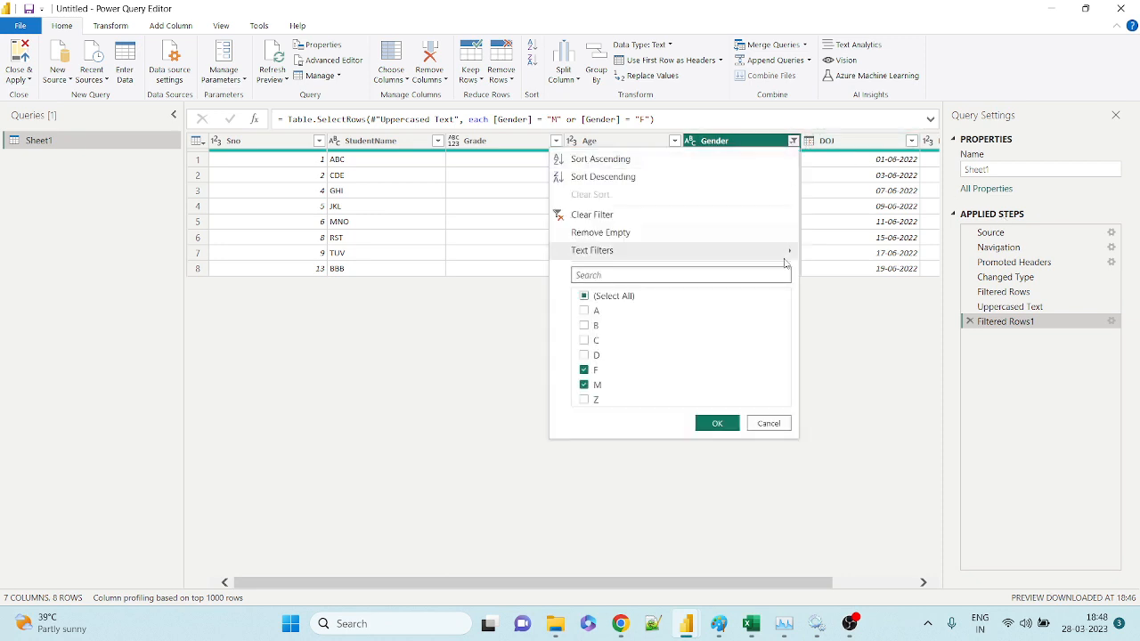
{"action": "mouse_move", "coordinate": [784, 254]}
{"action": "left_click", "coordinate": [879, 259]}
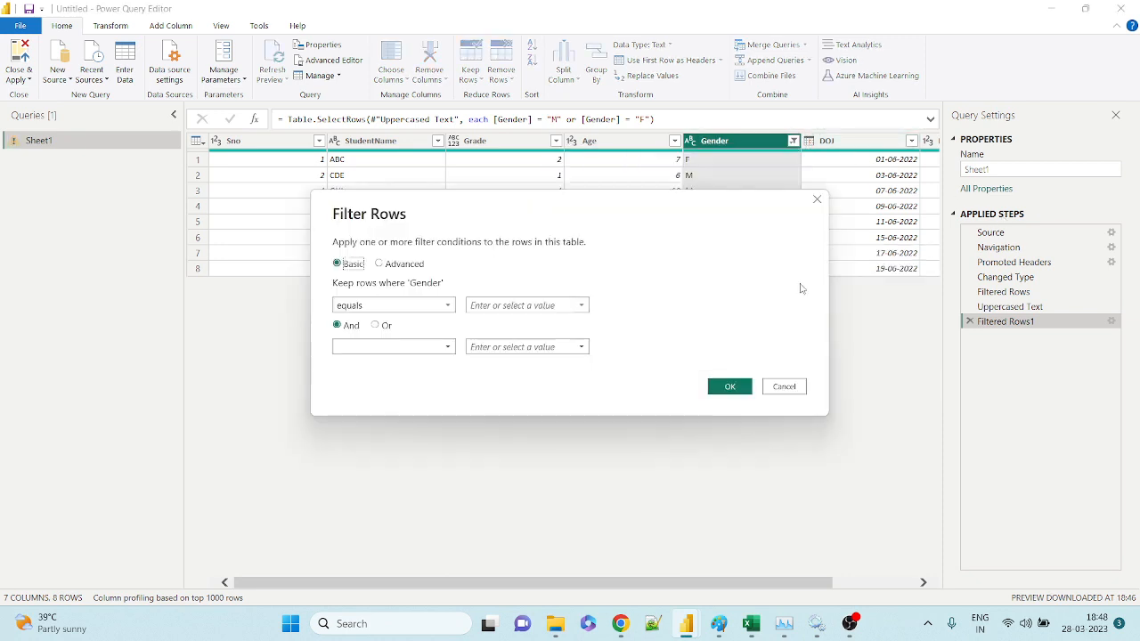
{"action": "left_click", "coordinate": [786, 392]}
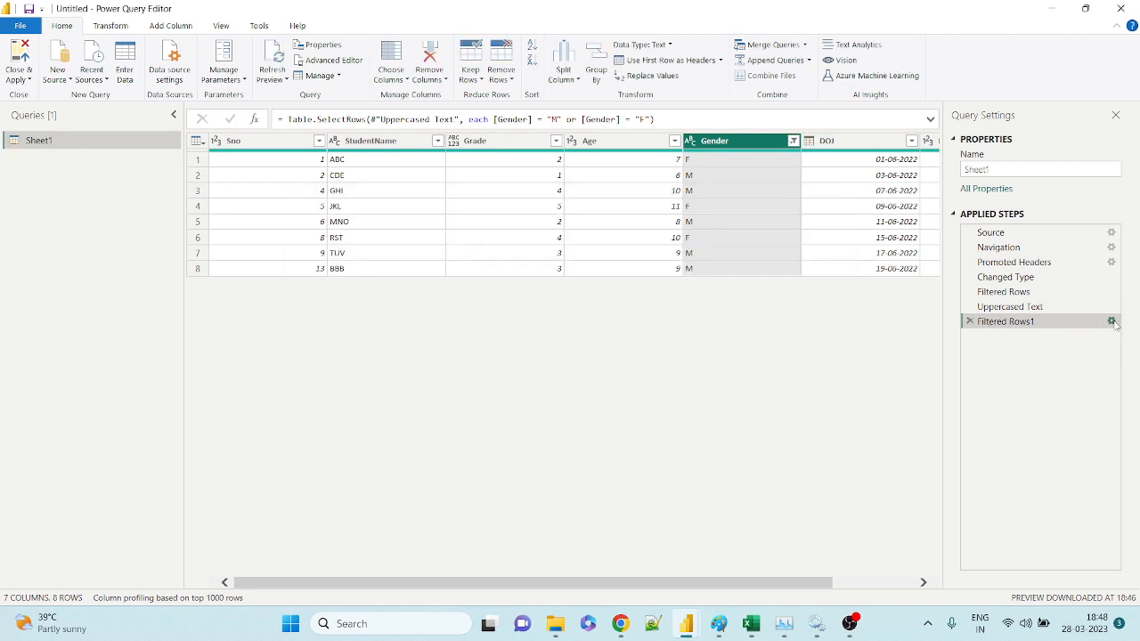
{"action": "left_click", "coordinate": [1112, 322]}
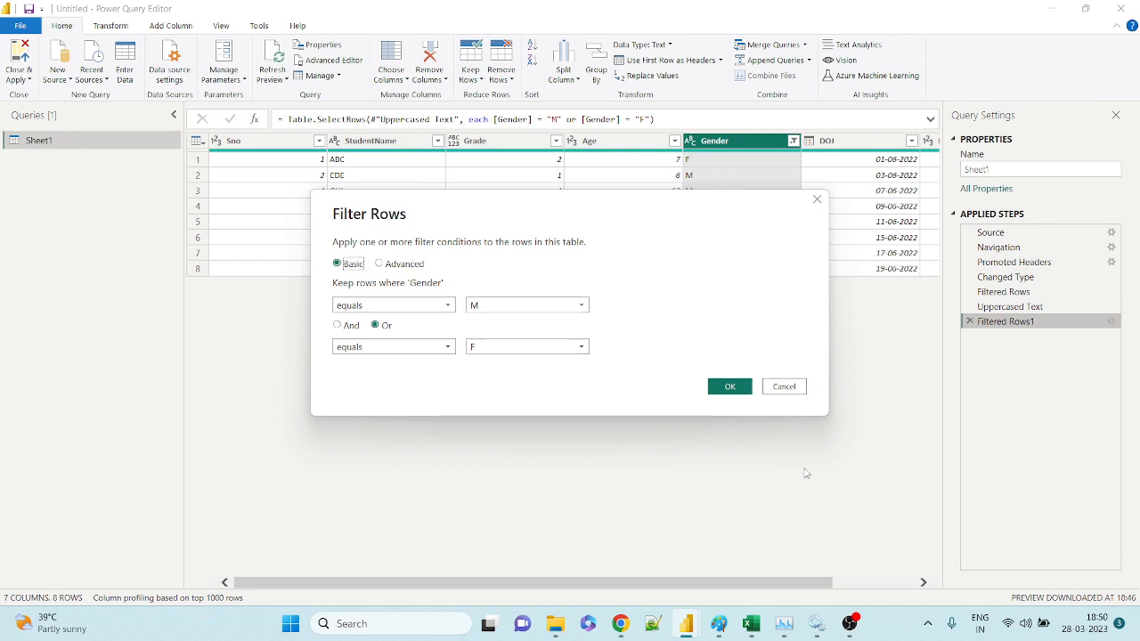
{"action": "left_click", "coordinate": [784, 386]}
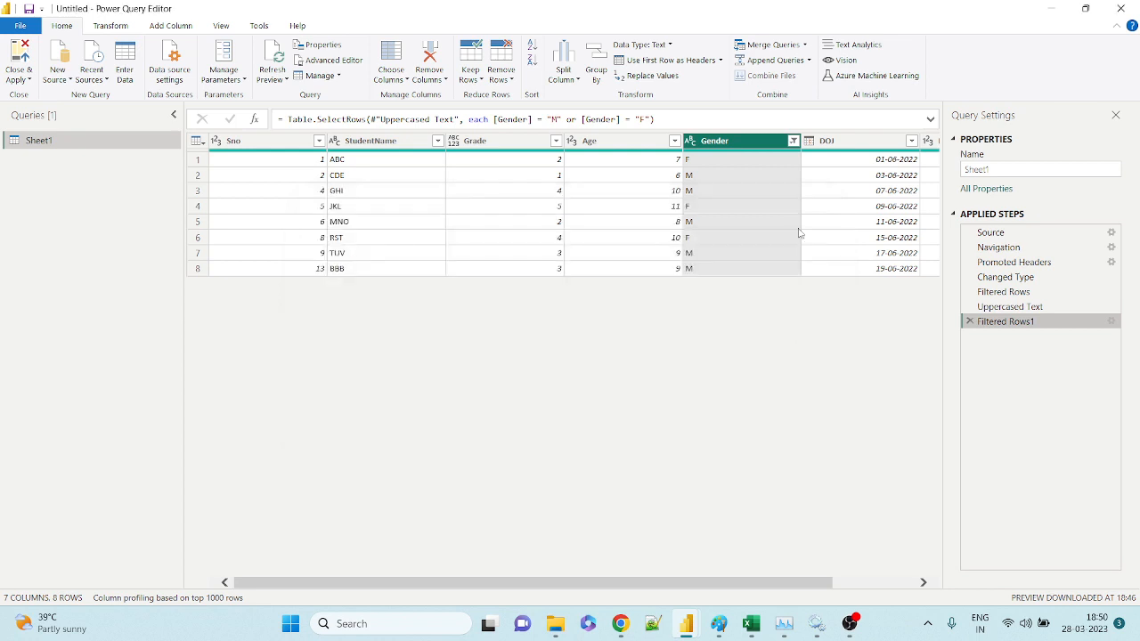
Recheck the Gender filter values against the Excel workbook, and review the Equals filter options and the Filtered Rows1 settings without editing them
{"action": "left_click", "coordinate": [794, 142]}
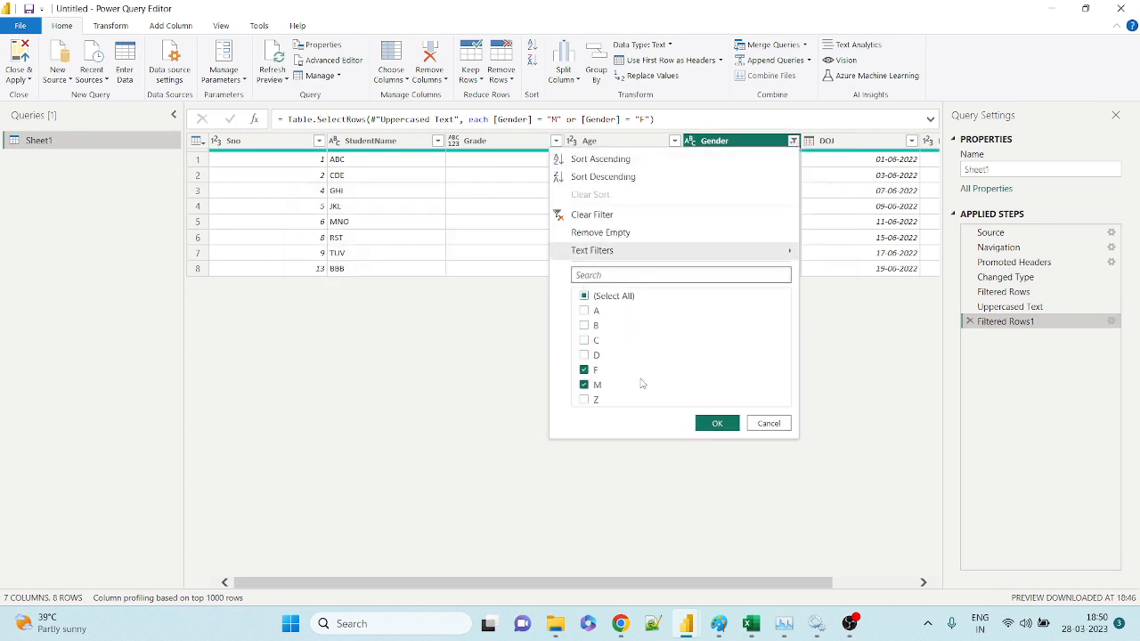
{"action": "left_click", "coordinate": [751, 623]}
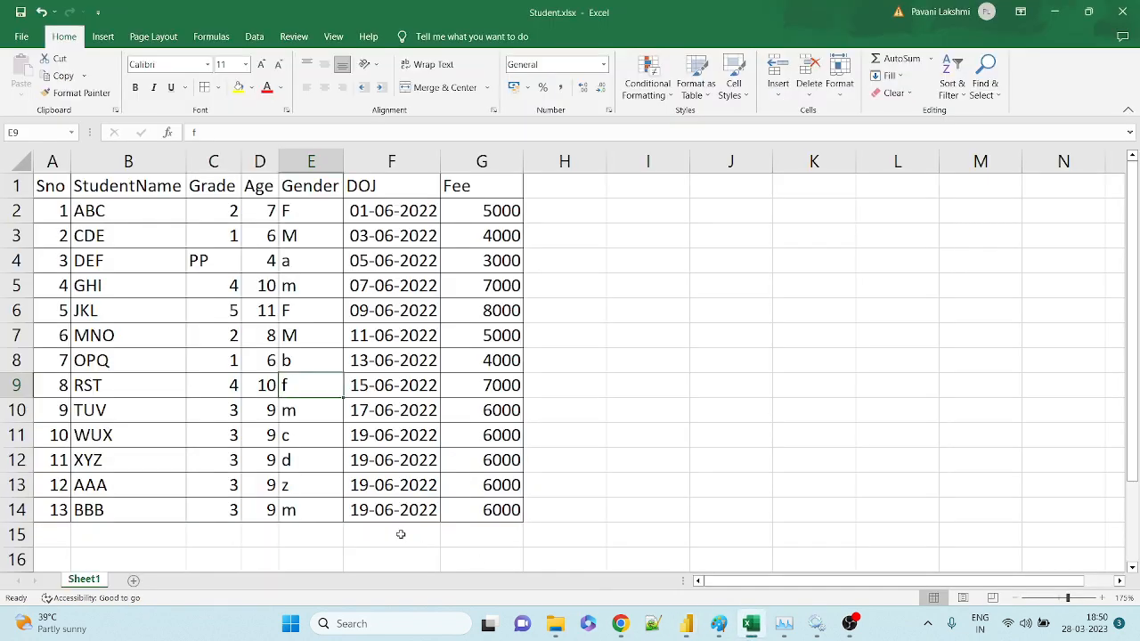
{"action": "left_click", "coordinate": [1051, 16]}
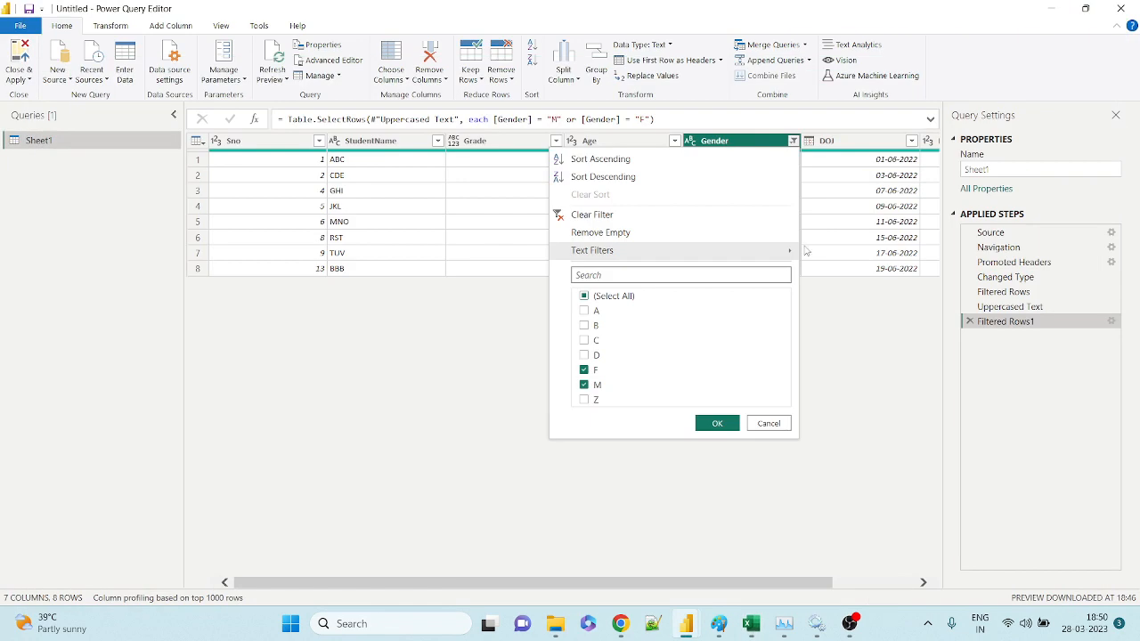
{"action": "mouse_move", "coordinate": [783, 251]}
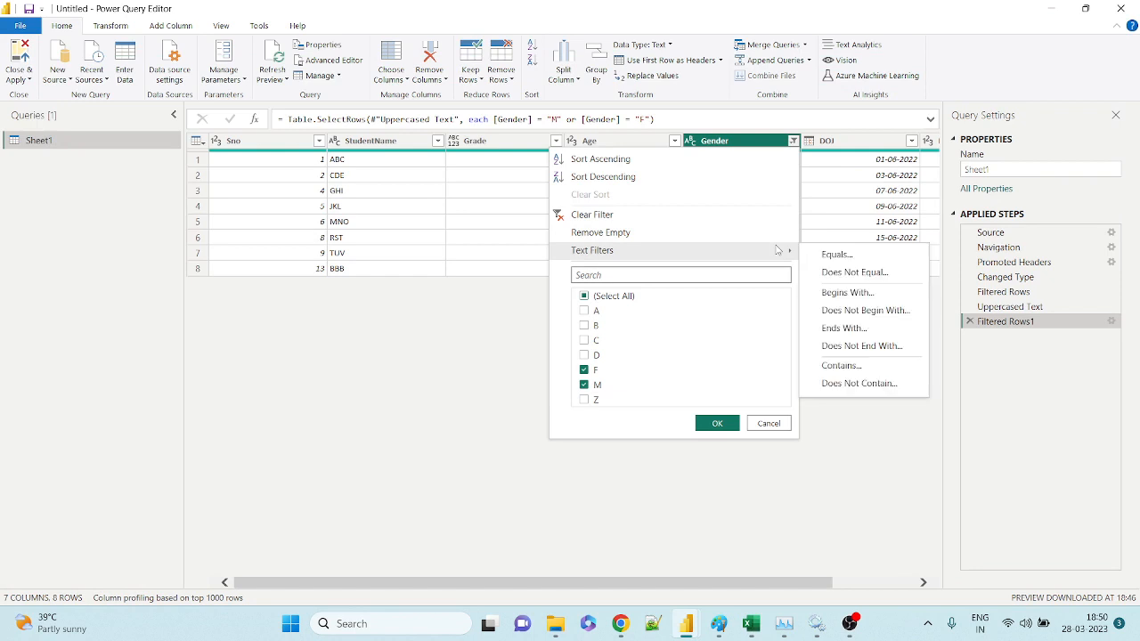
{"action": "left_click", "coordinate": [896, 255]}
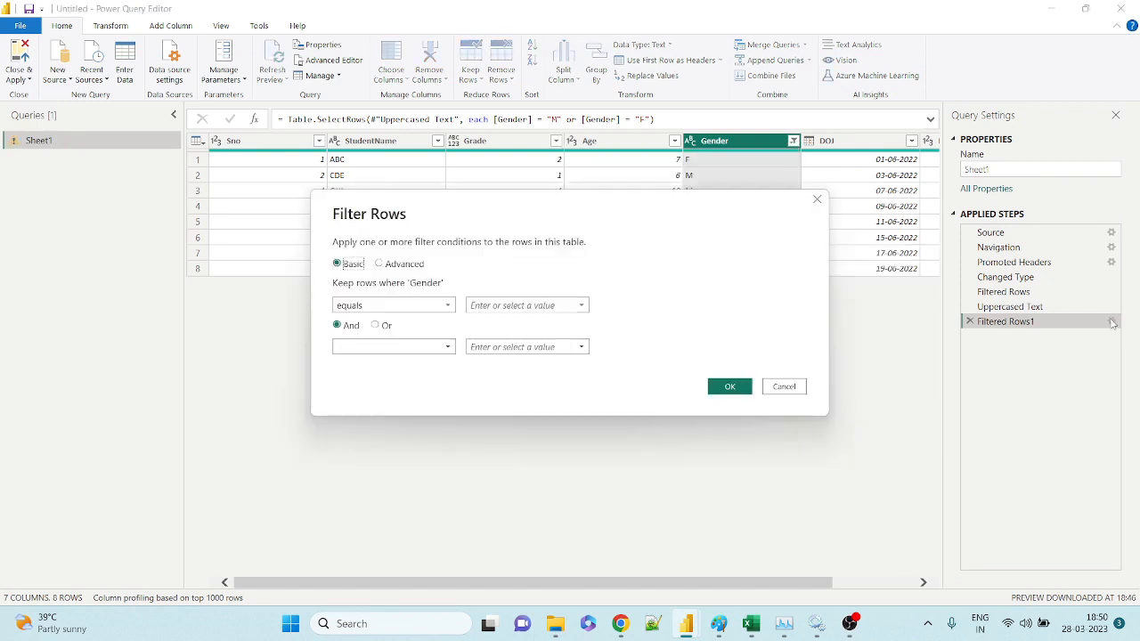
{"action": "left_click", "coordinate": [784, 388]}
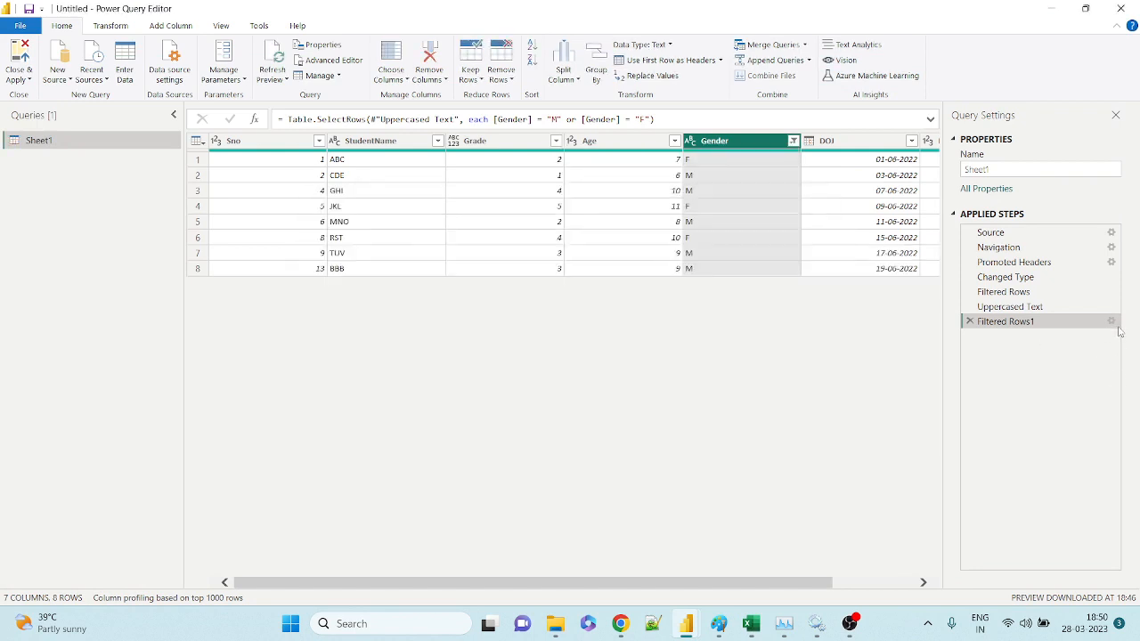
{"action": "left_click", "coordinate": [1112, 321]}
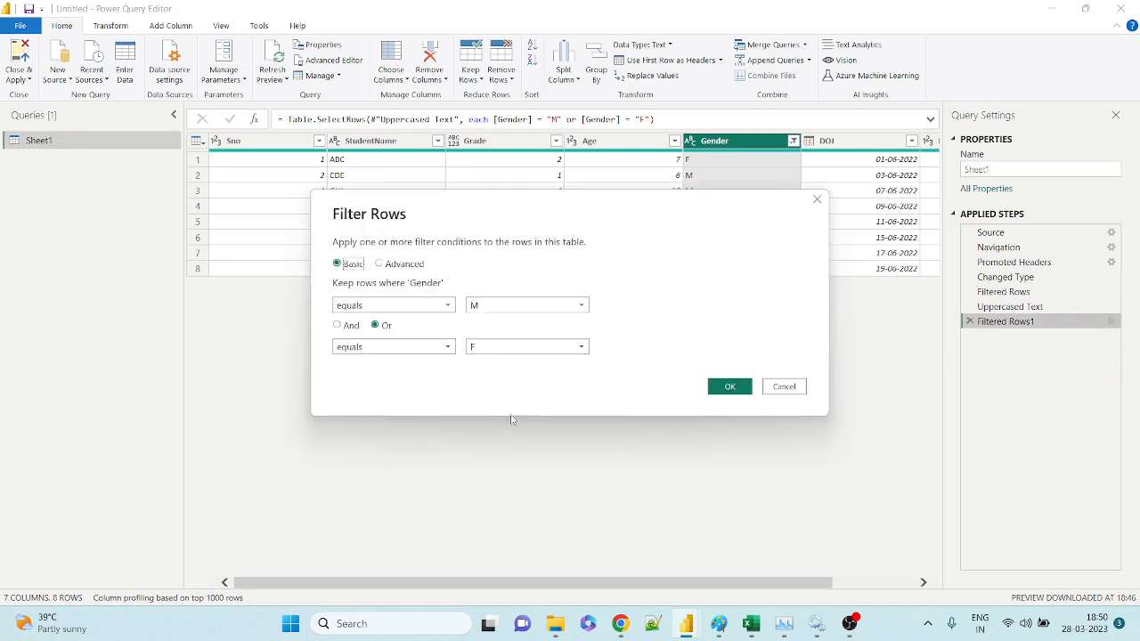
{"action": "left_click", "coordinate": [784, 387]}
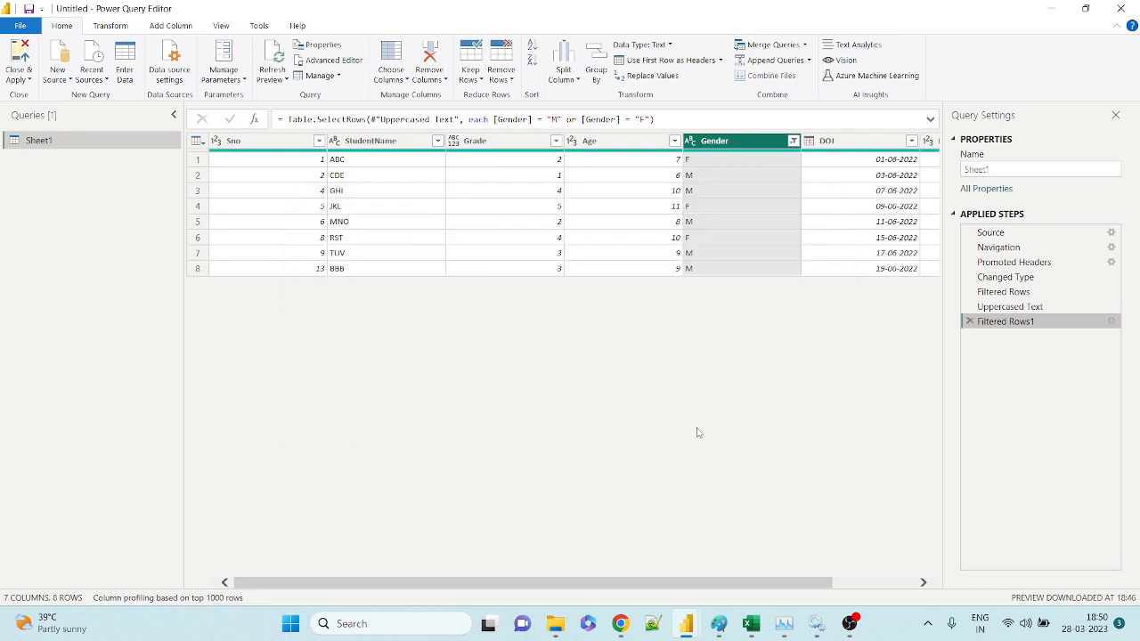
Compare the source student rows A2:G14 in the Excel workbook with the filtered rows in Power Query Editor
{"action": "left_click", "coordinate": [752, 624]}
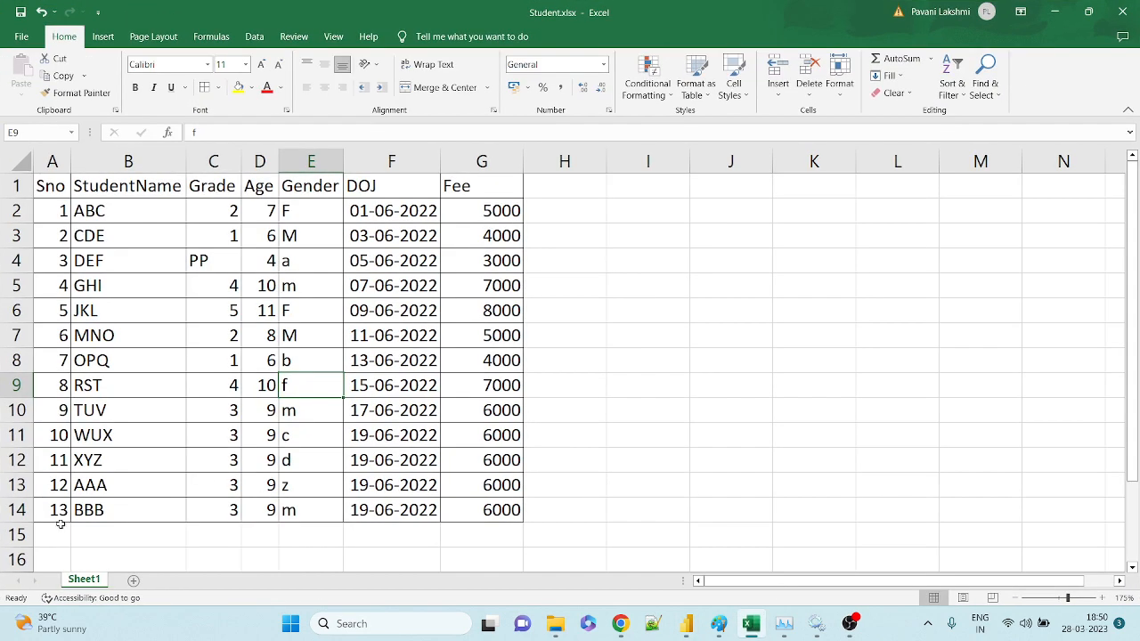
{"action": "key", "text": "alt+Tab"}
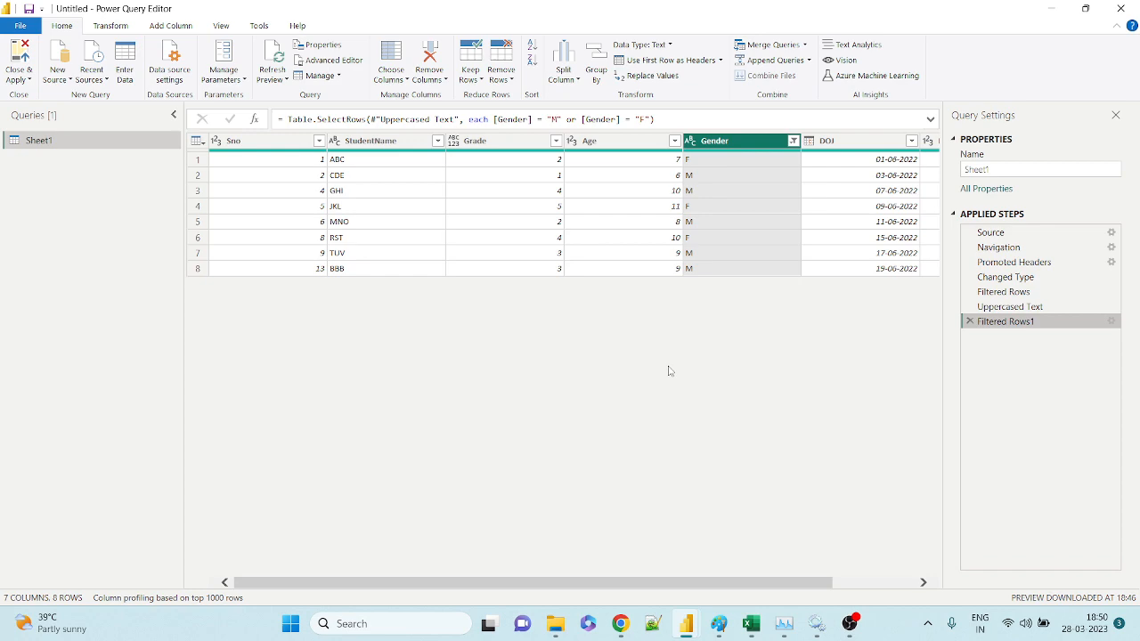
{"action": "key", "text": "alt+Tab"}
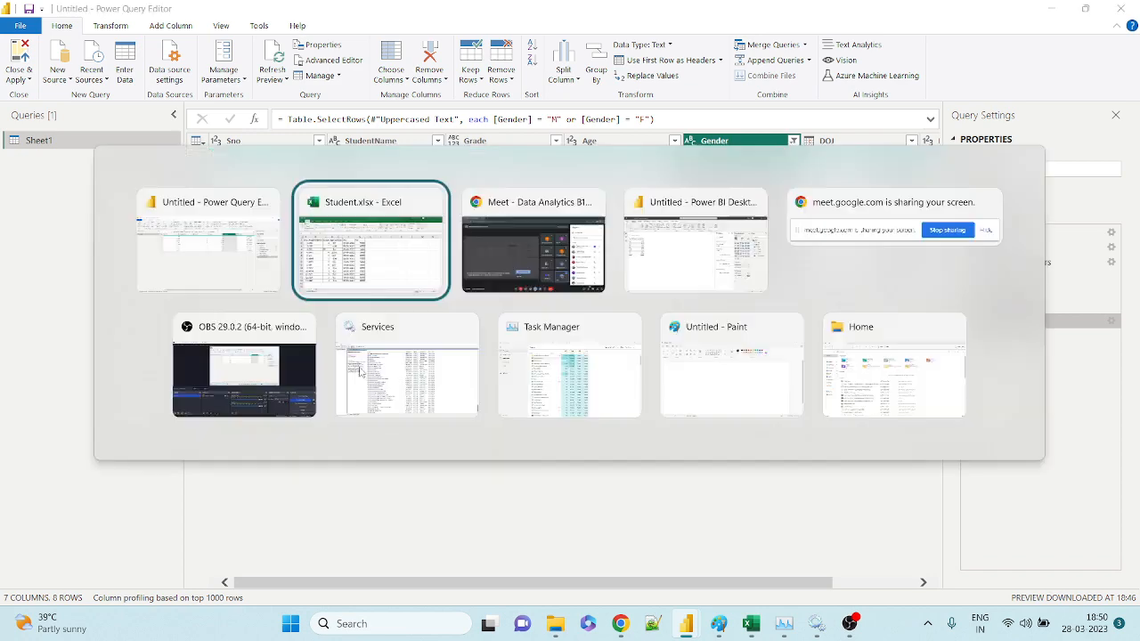
{"action": "left_click_drag", "start_coordinate": [48, 515], "coordinate": [499, 212]}
{"action": "key", "text": "alt+Tab"}
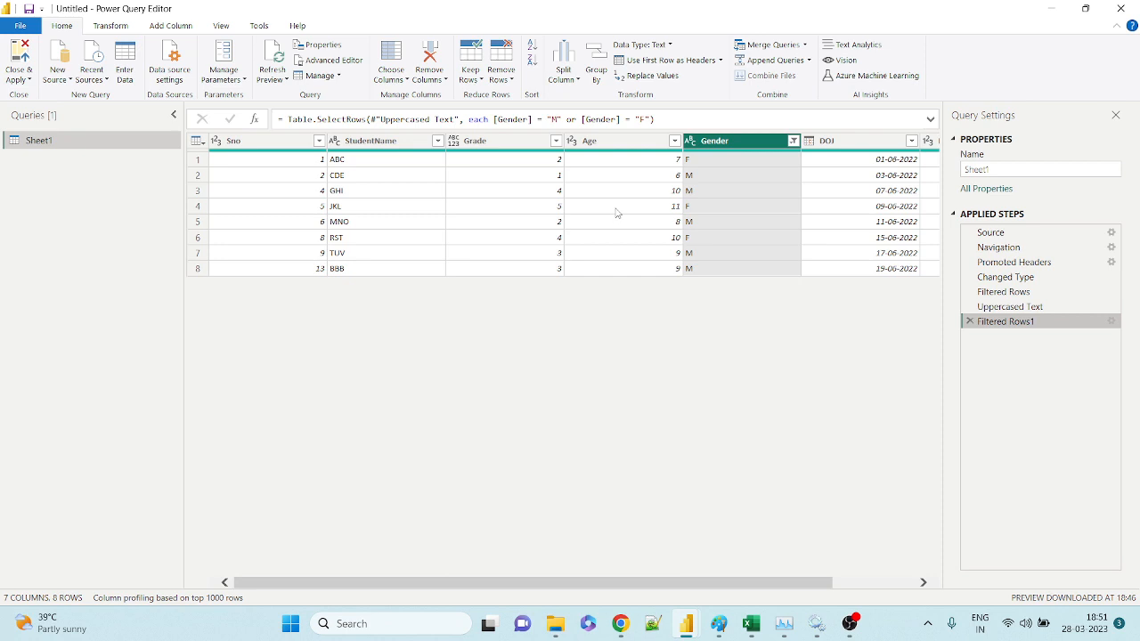
Close Power Query Editor with its changes applied, and examine student BBB's fee and the total in the Power BI Desktop report table
{"action": "left_click", "coordinate": [16, 55]}
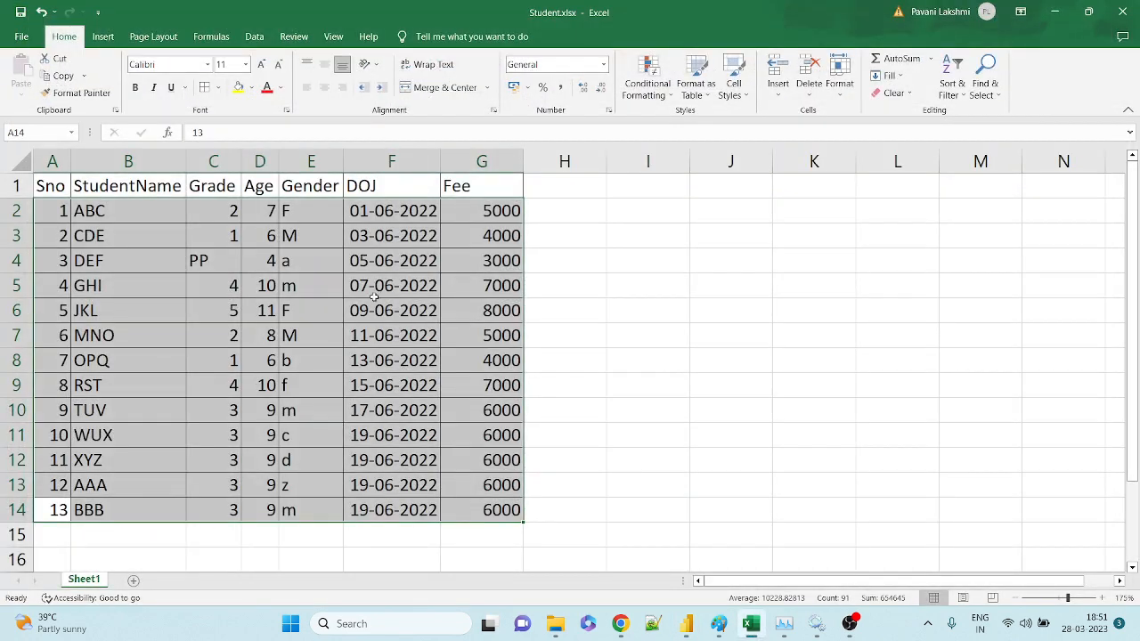
{"action": "left_click", "coordinate": [686, 623]}
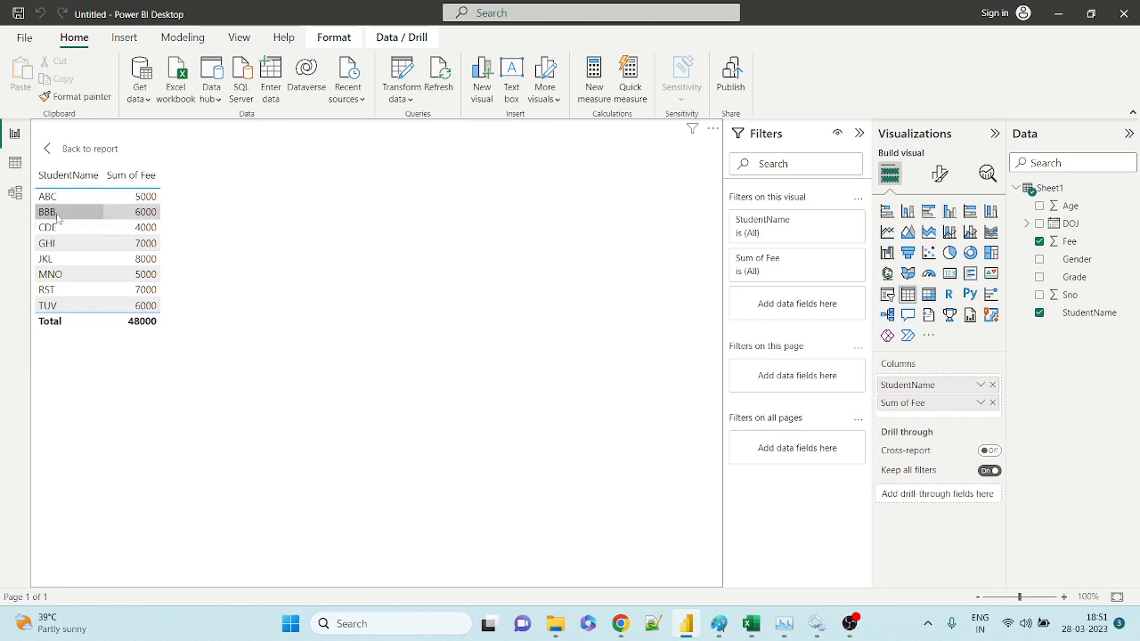
{"action": "left_click", "coordinate": [68, 214]}
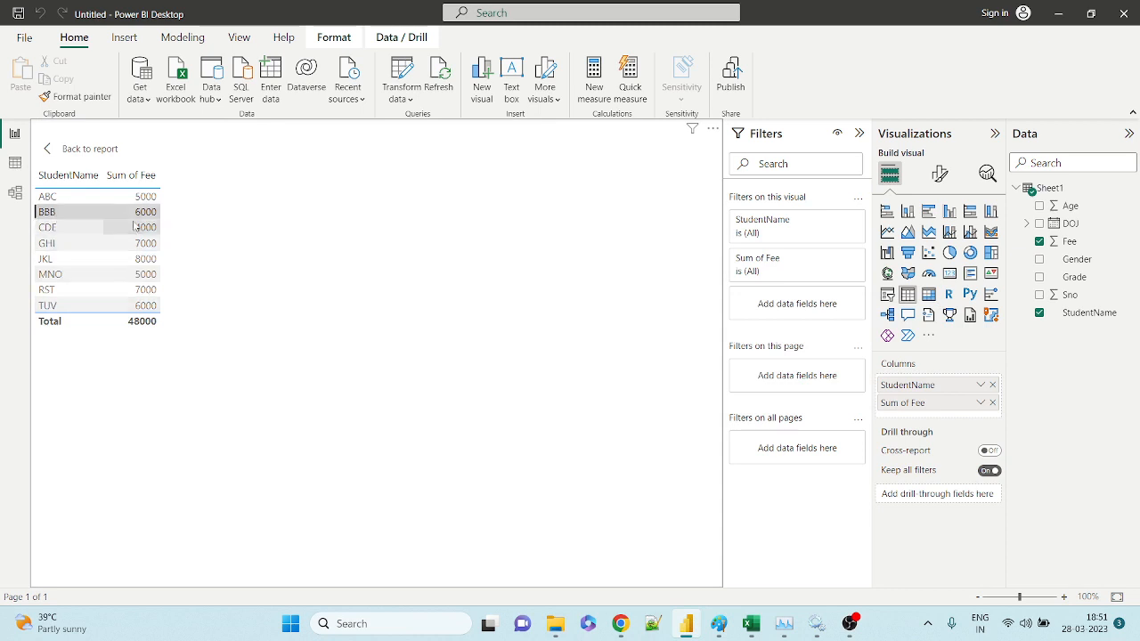
{"action": "left_click", "coordinate": [122, 326]}
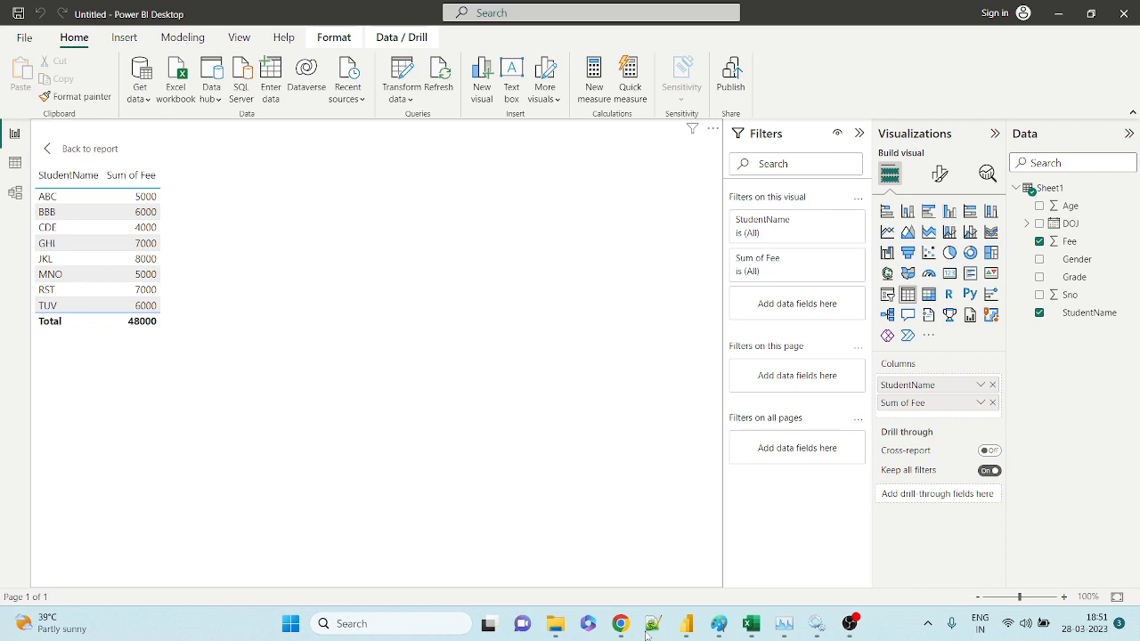
Switch to Notepad++ and create a new document with the header row "Sno,Name,Address" followed by blank lines
{"action": "left_click", "coordinate": [653, 624]}
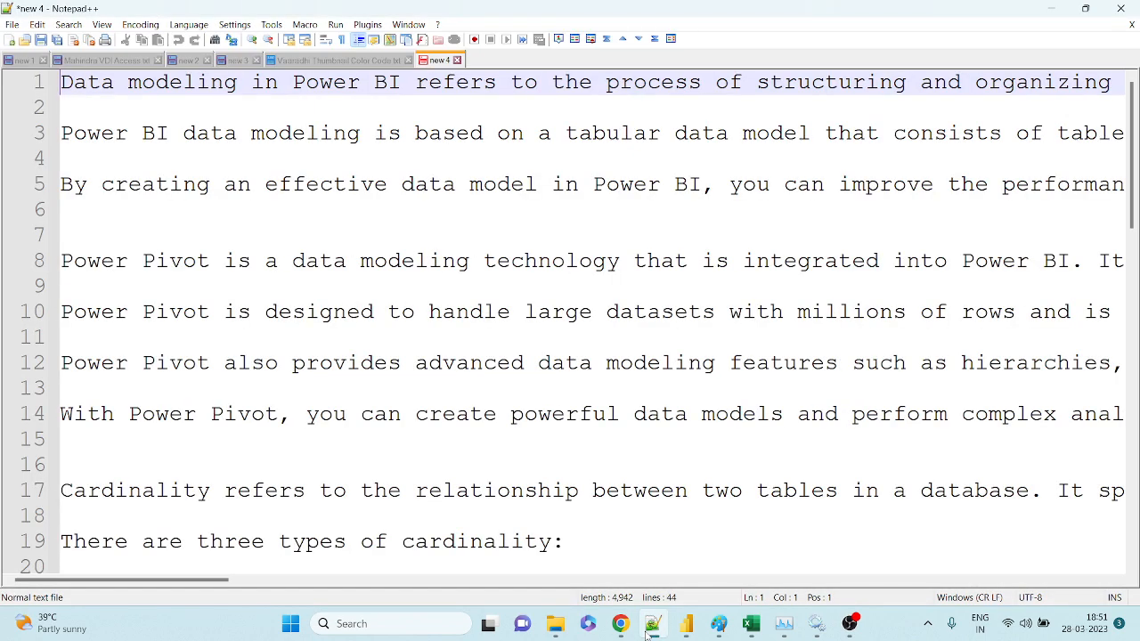
{"action": "key", "text": "ctrl+n"}
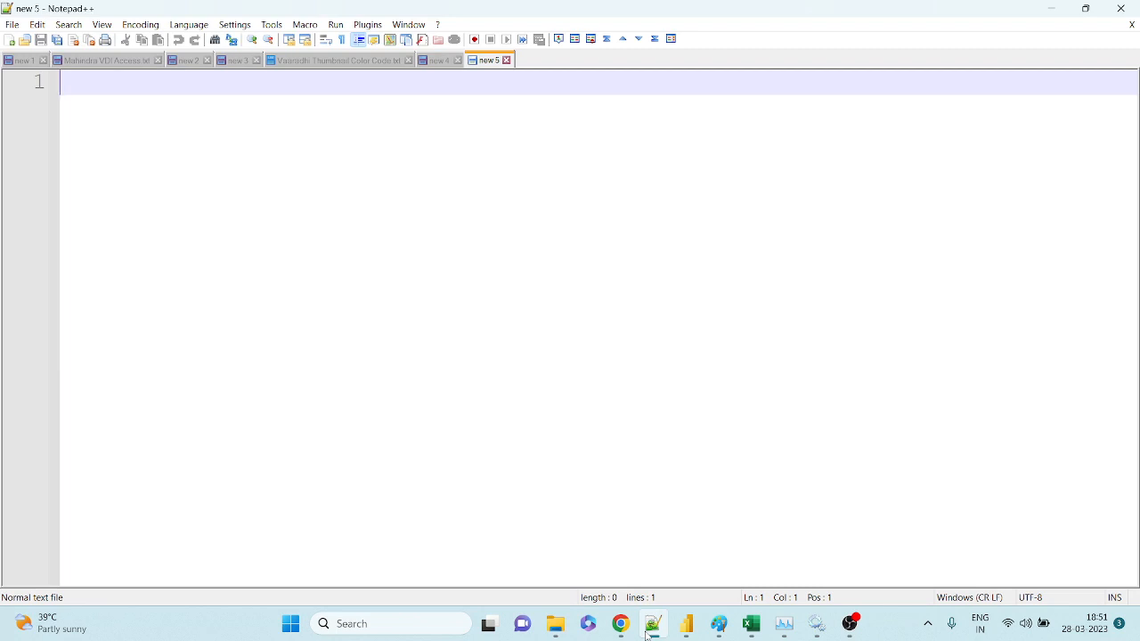
{"action": "type", "text": "Sno,S"}
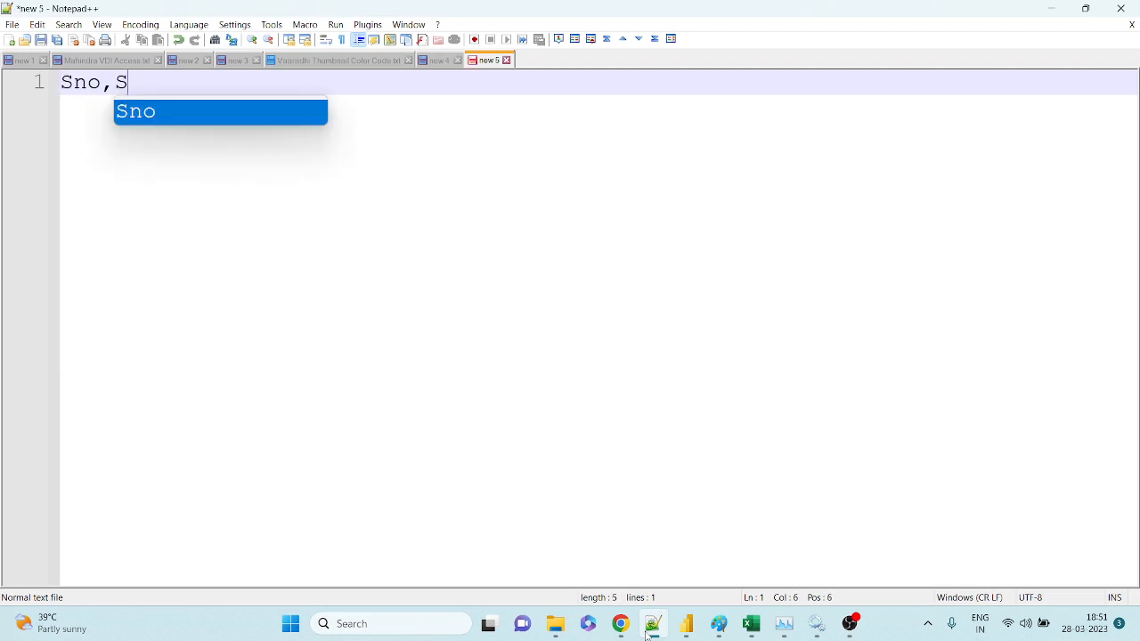
{"action": "key", "text": "BackSpace"}
{"action": "type", "text": "Name,"}
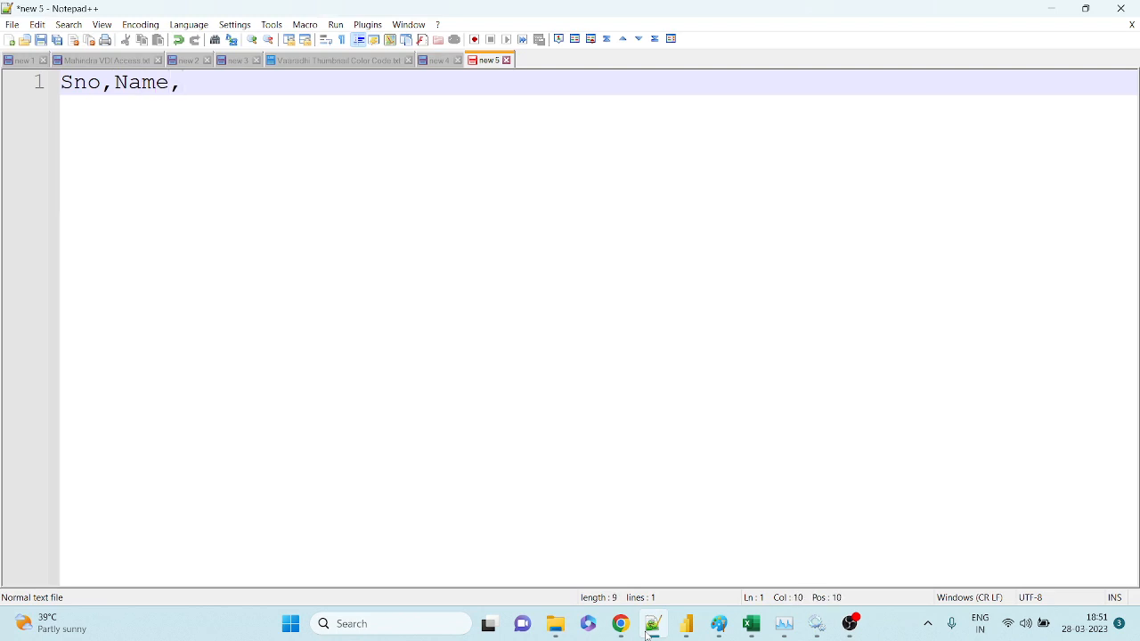
{"action": "type", "text": "Address"}
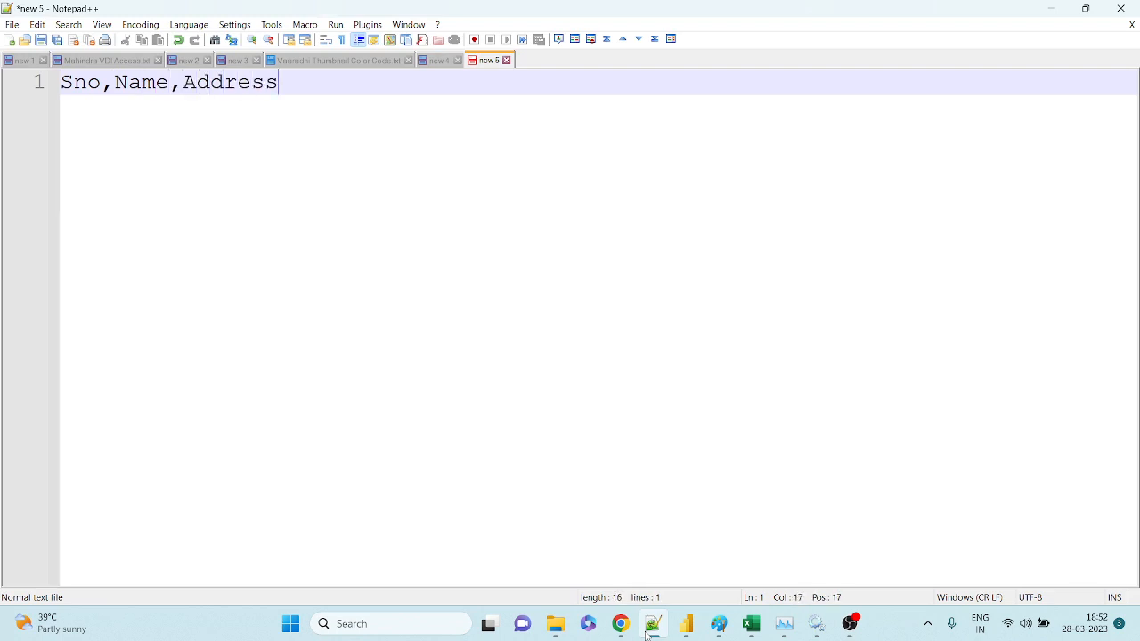
{"action": "key", "text": "Return"}
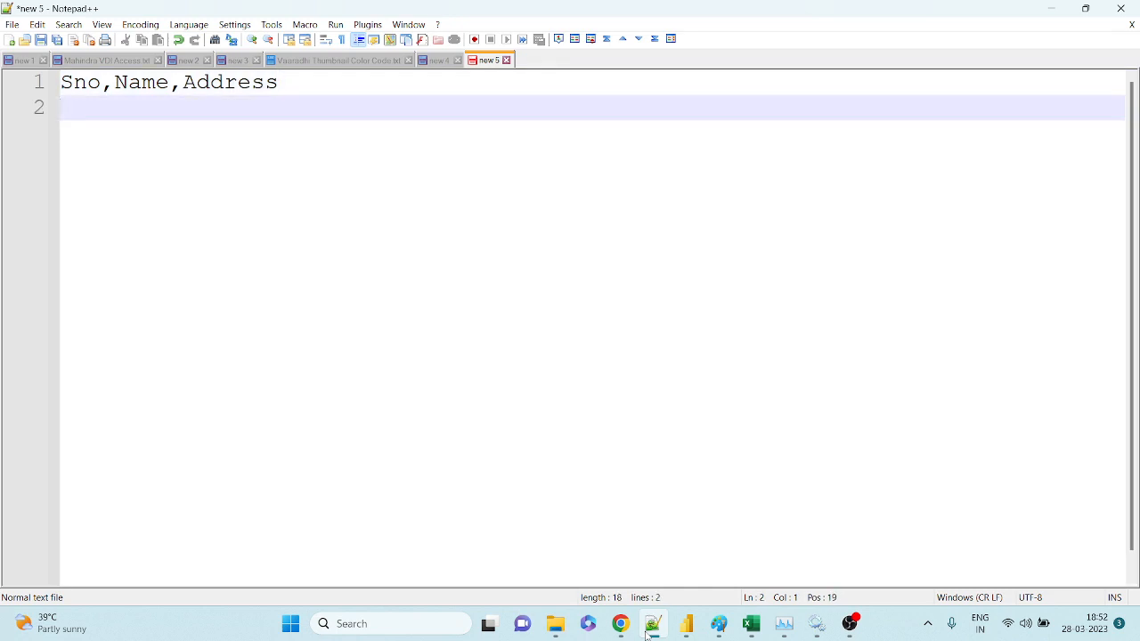
{"action": "key", "text": "Up"}
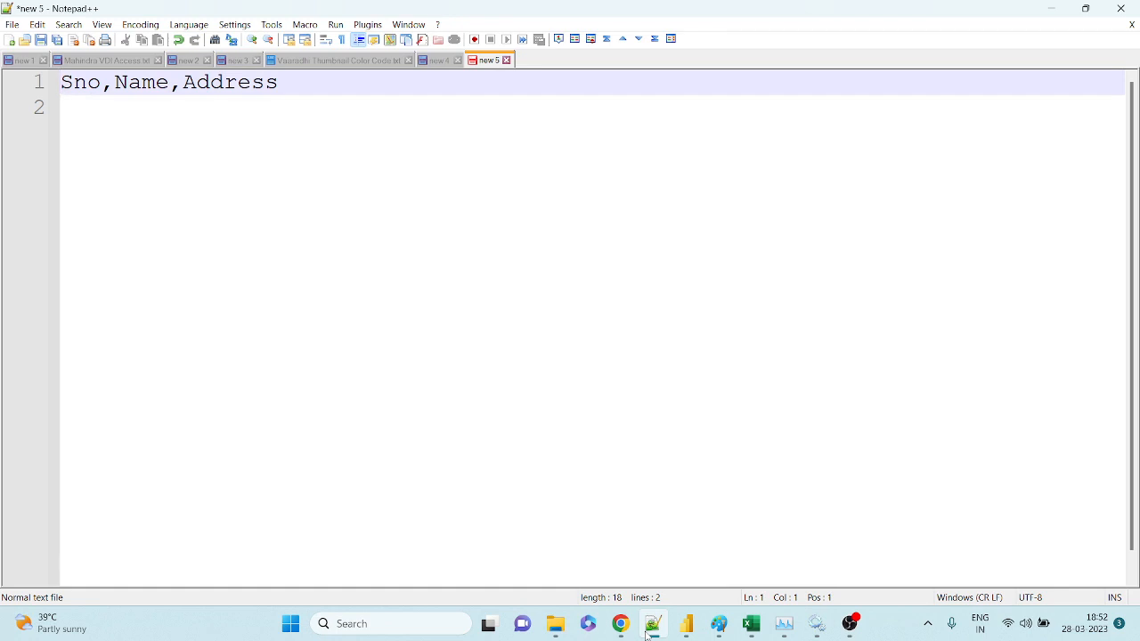
{"action": "key", "text": "End"}
{"action": "key", "text": "Return"}
Highlight the header row and its individual Sno, Name and Address fields to examine the comma-separated structure
{"action": "key", "text": "Up"}
{"action": "key", "text": "shift+End"}
{"action": "key", "text": "Home"}
{"action": "key", "text": "ctrl+shift+Right"}
{"action": "key", "text": "Right"}
{"action": "key", "text": "Right"}
{"action": "key", "text": "ctrl+shift+Right"}
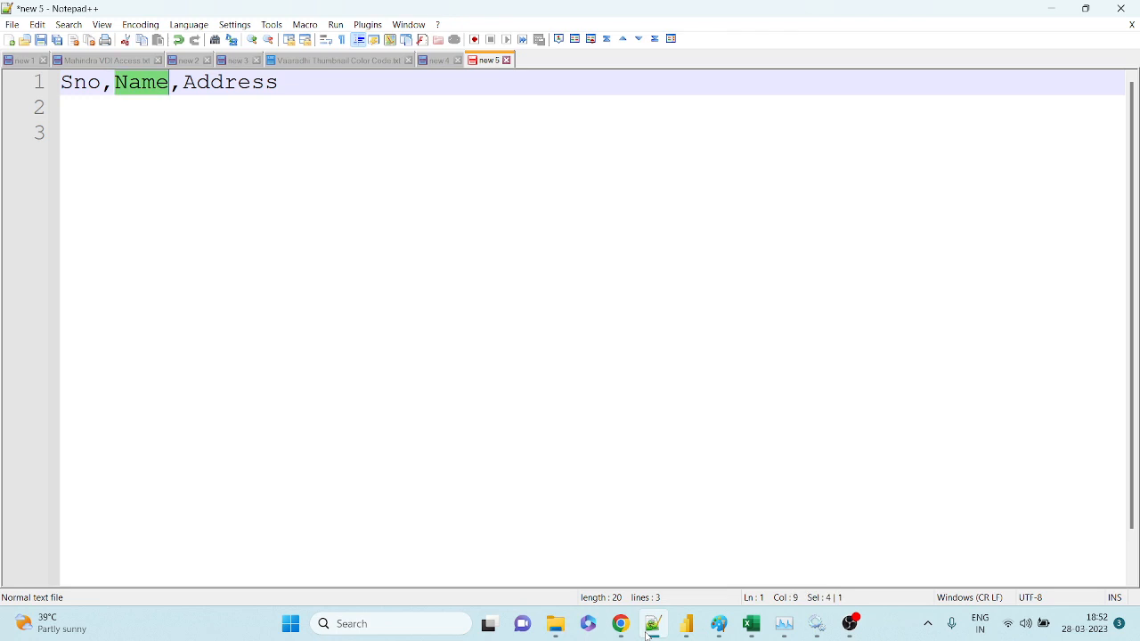
{"action": "key", "text": "Right"}
{"action": "key", "text": "Right"}
{"action": "key", "text": "ctrl+shift+Right"}
{"action": "key", "text": "Right"}
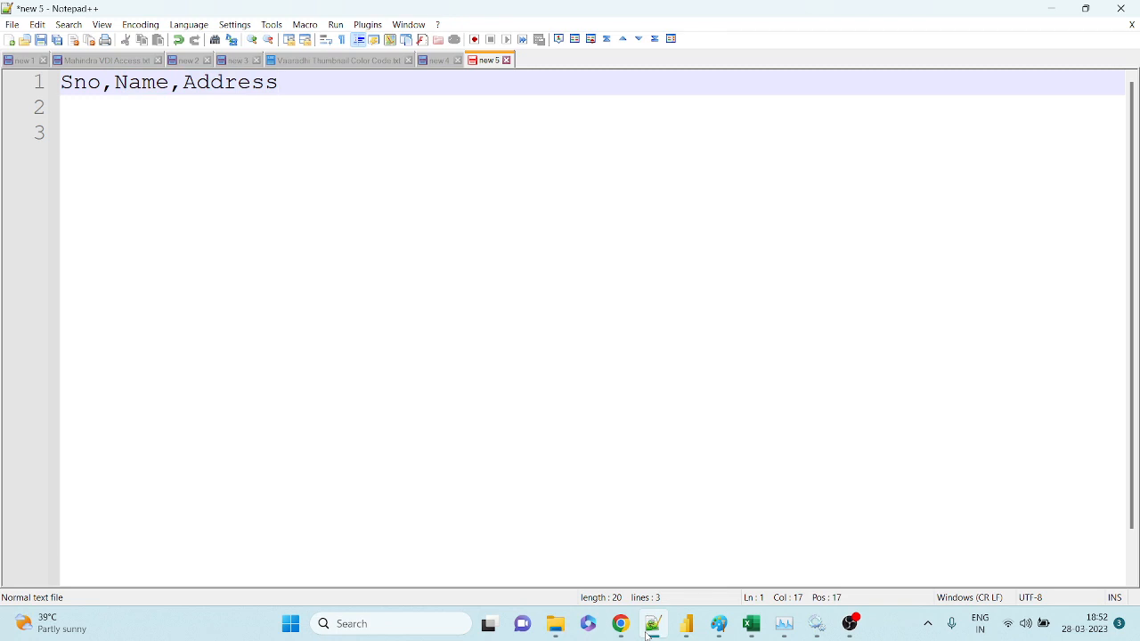
Add the first record "1,ABC,HYD-IN" on the line below the header and start a new line
{"action": "key", "text": "Return"}
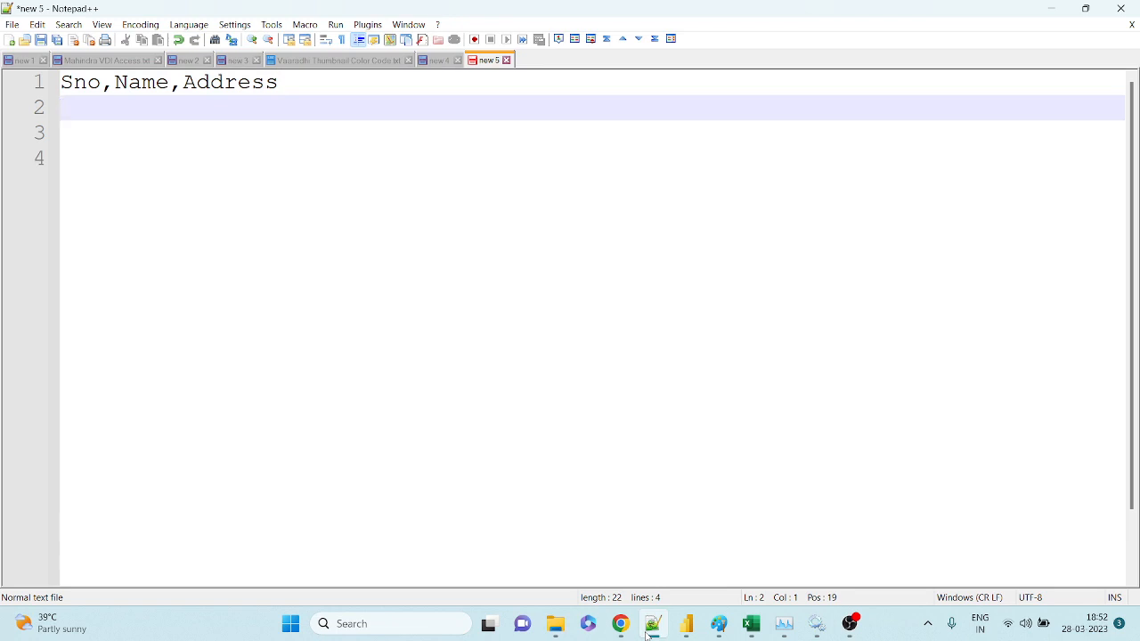
{"action": "type", "text": "1,A"}
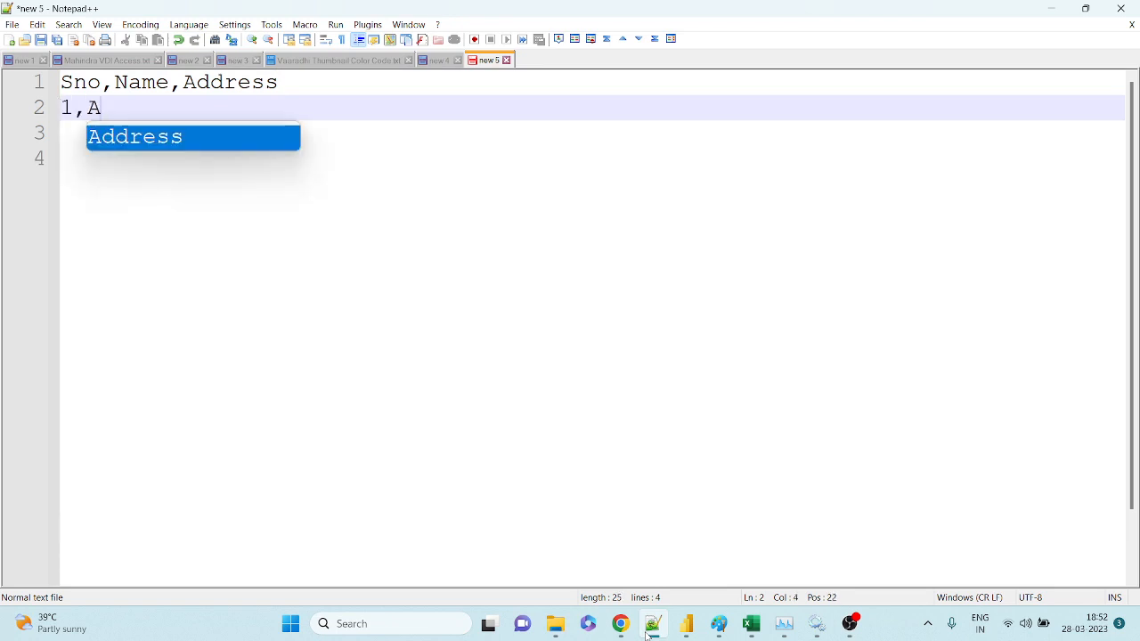
{"action": "type", "text": "BC"}
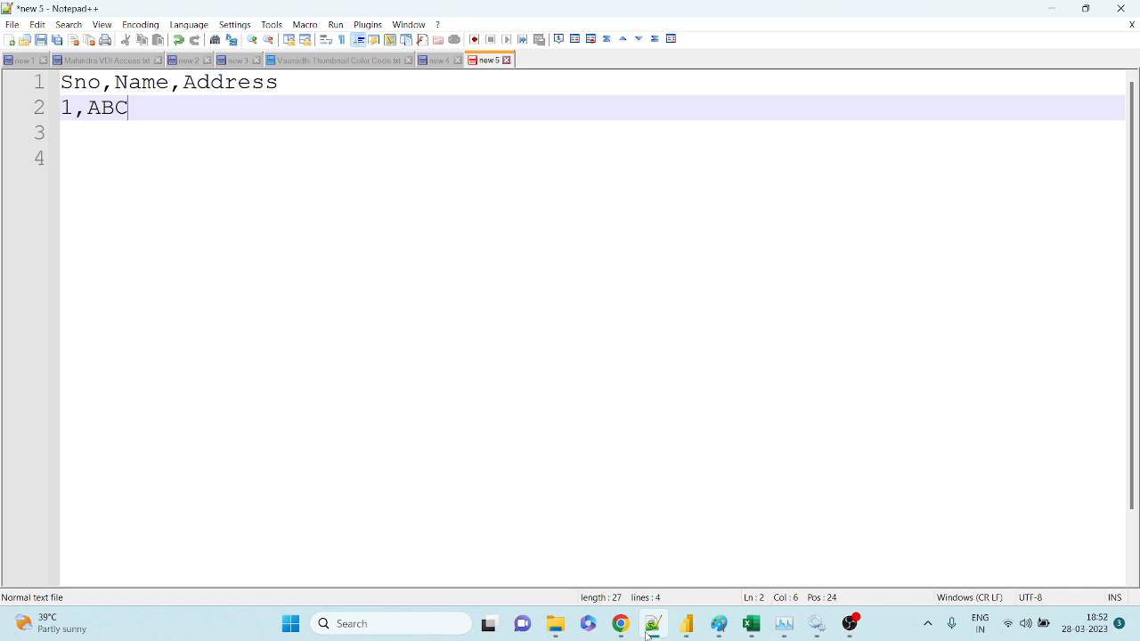
{"action": "type", "text": ",HYD-5"}
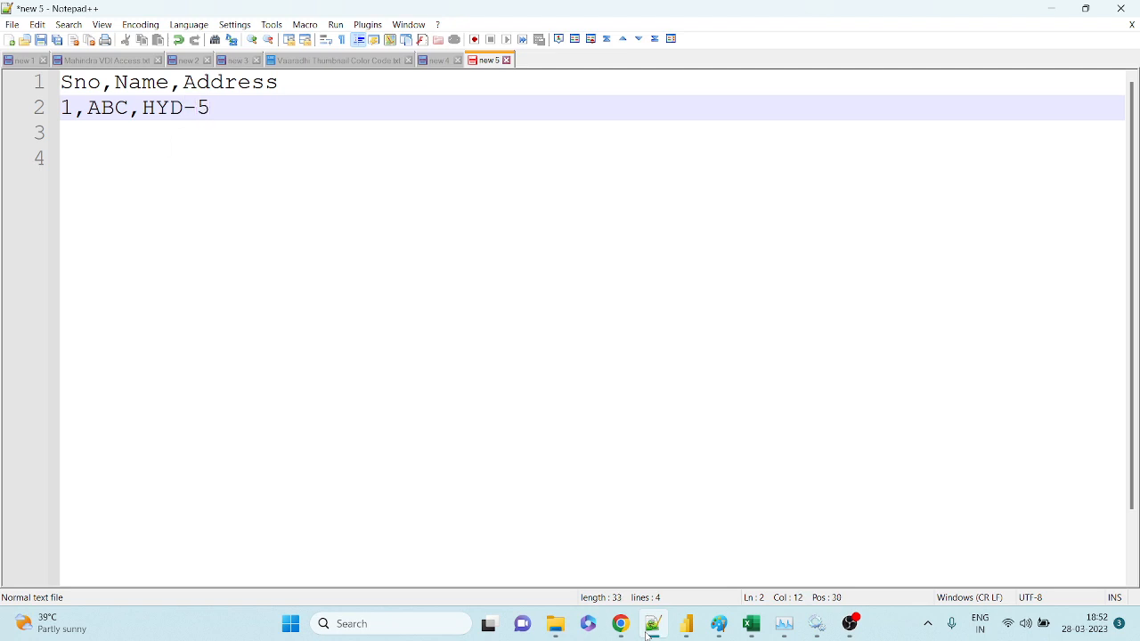
{"action": "type", "text": "18"}
{"action": "key", "text": "BackSpace"}
{"action": "key", "text": "BackSpace"}
{"action": "key", "text": "BackSpace"}
{"action": "type", "text": "IN"}
{"action": "key", "text": "Return"}
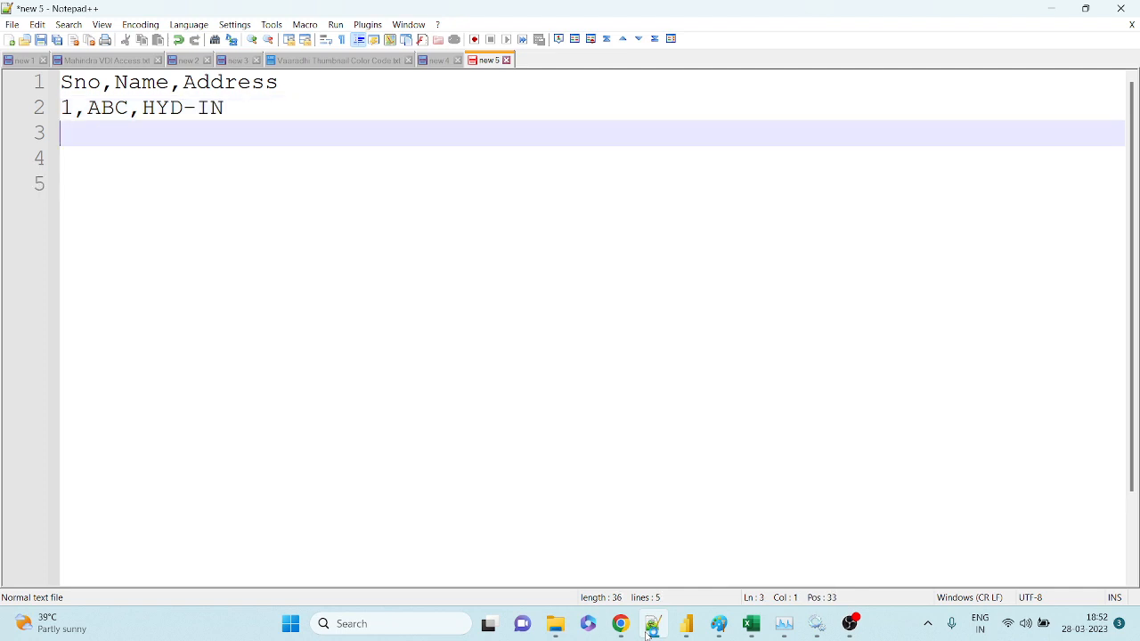
Highlight the record "1,ABC,HYD-IN" and the comma after its first field to examine how the values are separated
{"action": "key", "text": "Up"}
{"action": "key", "text": "shift+End"}
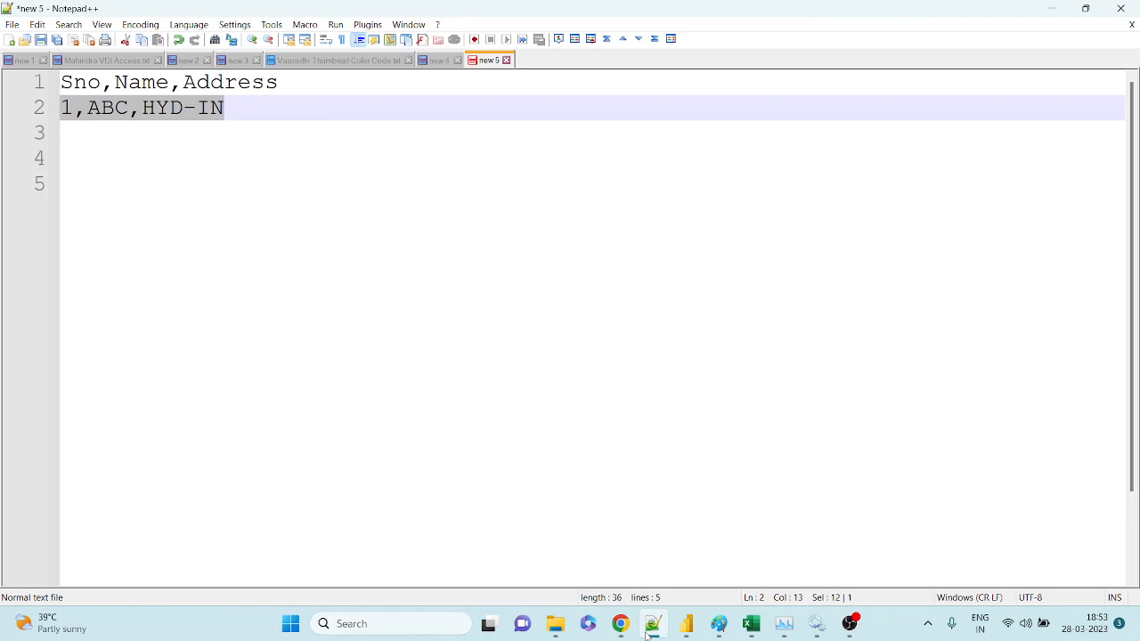
{"action": "key", "text": "End"}
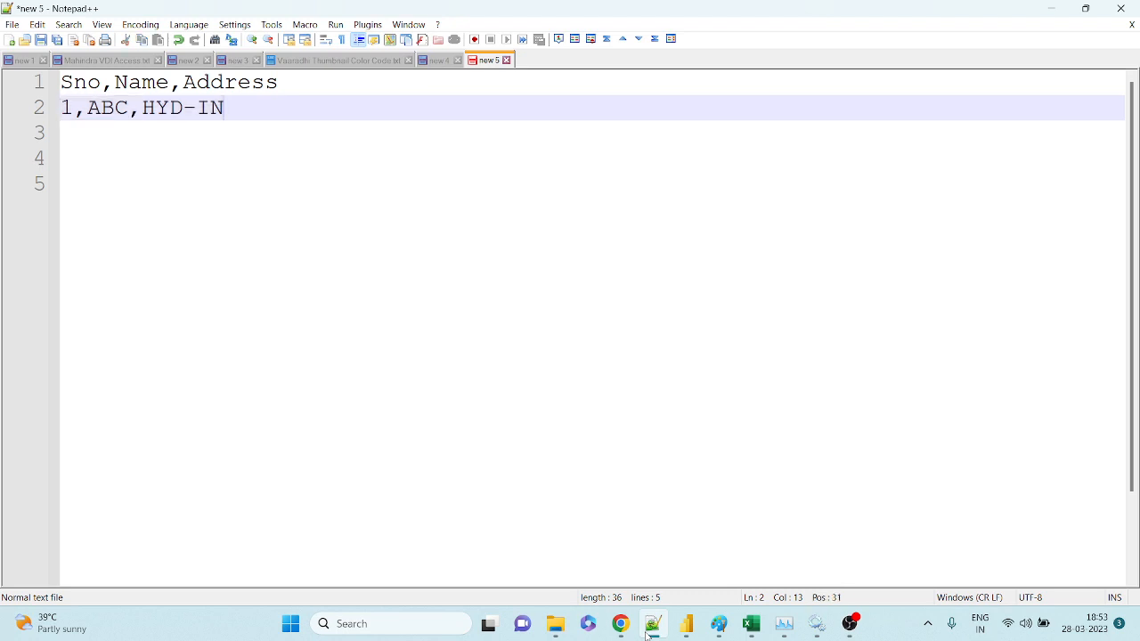
{"action": "key", "text": "ctrl+Left"}
{"action": "key", "text": "ctrl+Left"}
{"action": "key", "text": "ctrl+Left"}
{"action": "key", "text": "ctrl+Left"}
{"action": "key", "text": "ctrl+Left"}
{"action": "key", "text": "ctrl+Left"}
{"action": "key", "text": "shift+Right"}
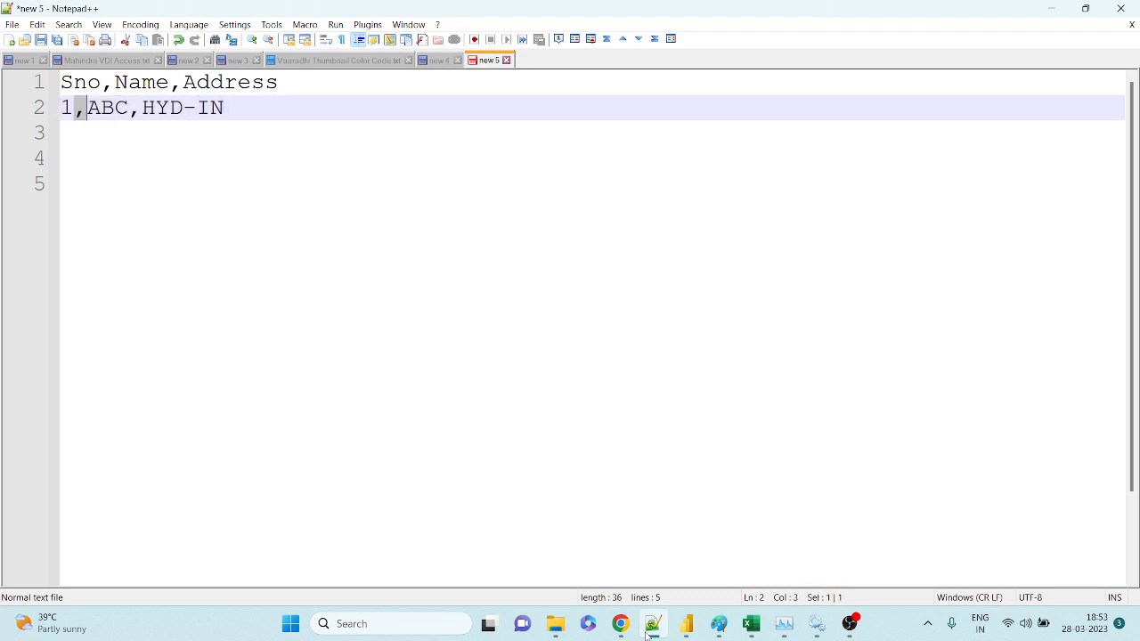
{"action": "key", "text": "End"}
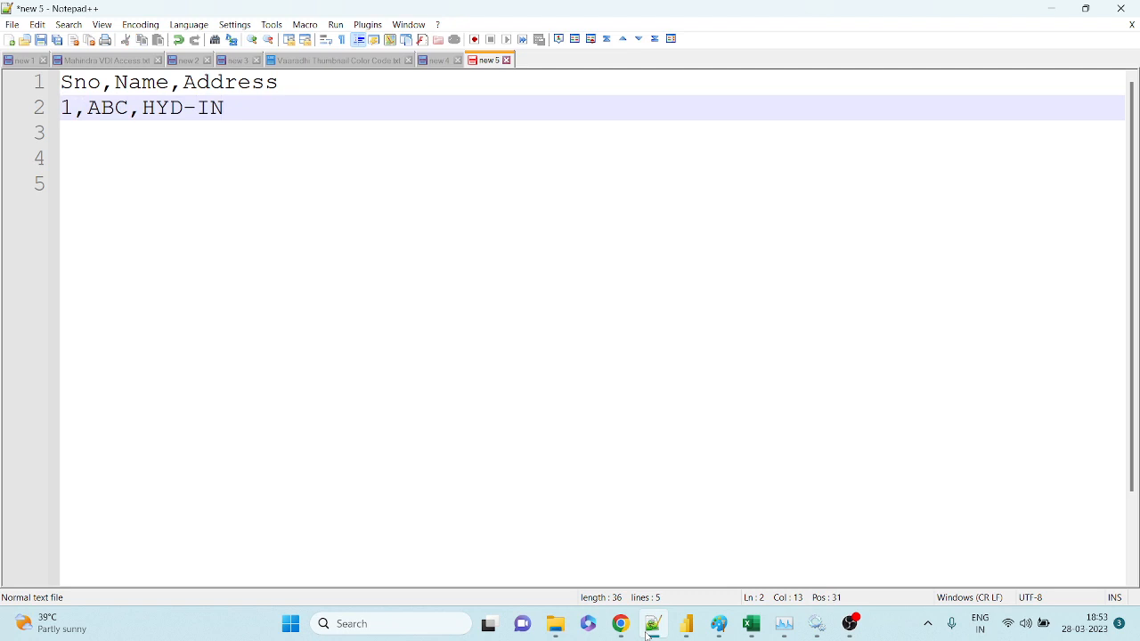
Add the records "2,DEF,VZG-AP" and "3,GHI,MUM-MH" on separate lines below the first record
{"action": "key", "text": "Return"}
{"action": "type", "text": "2,"}
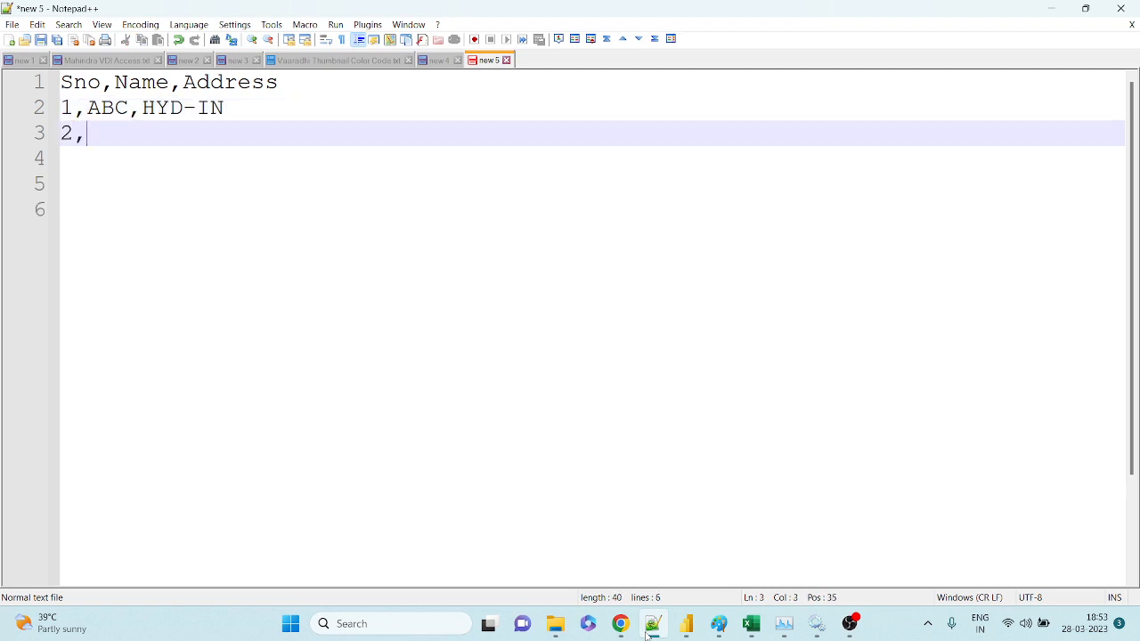
{"action": "type", "text": "DEF,VZG-AP"}
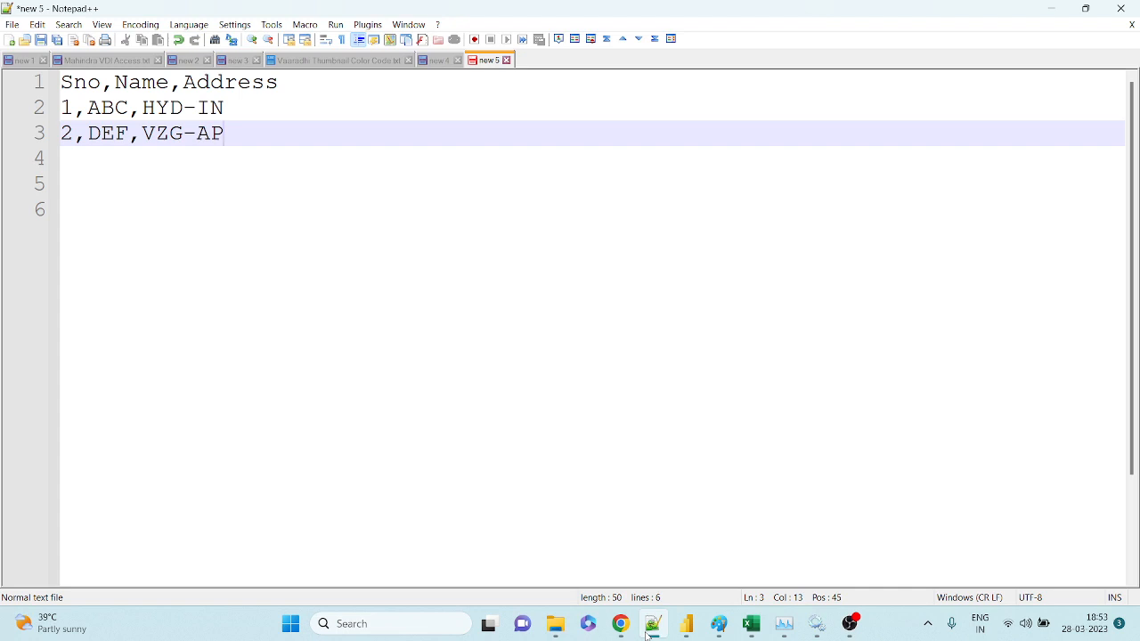
{"action": "key", "text": "Return"}
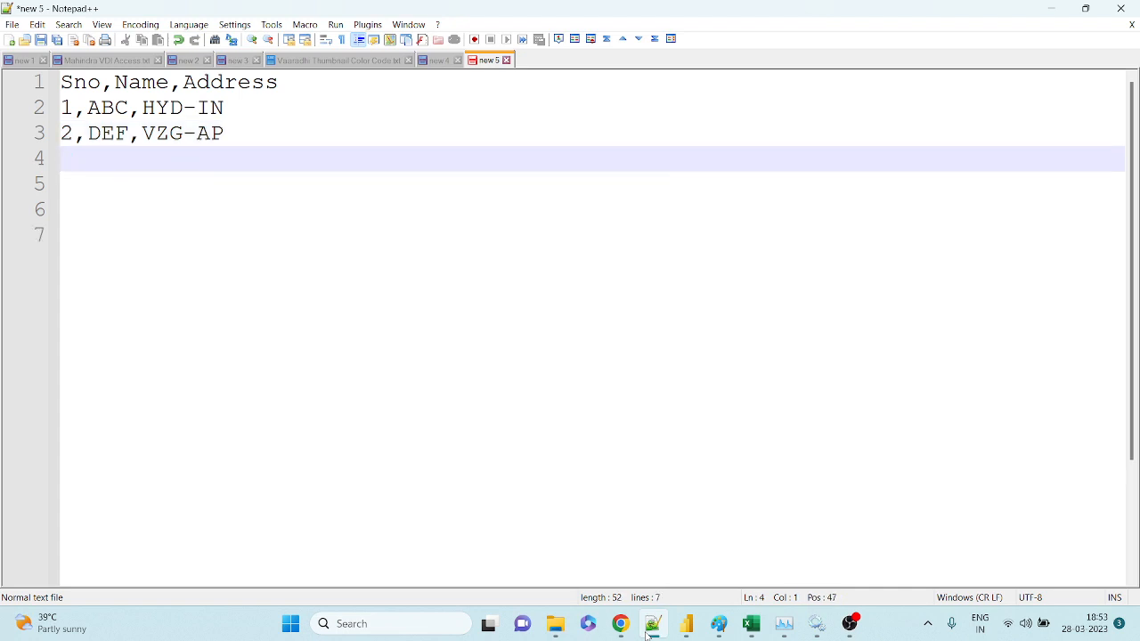
{"action": "type", "text": "3,GHI,MUM-MH"}
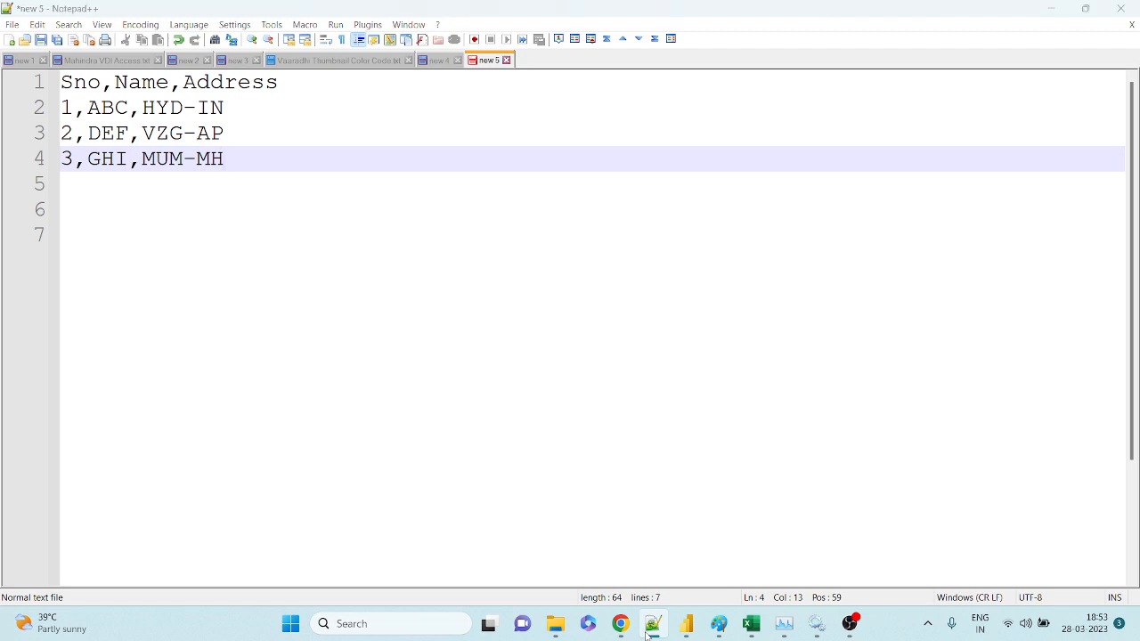
Save the document as SampleData.csv in the Power BI folder on drive D
{"action": "key", "text": "ctrl+s"}
{"action": "type", "text": "SampleCSV"}
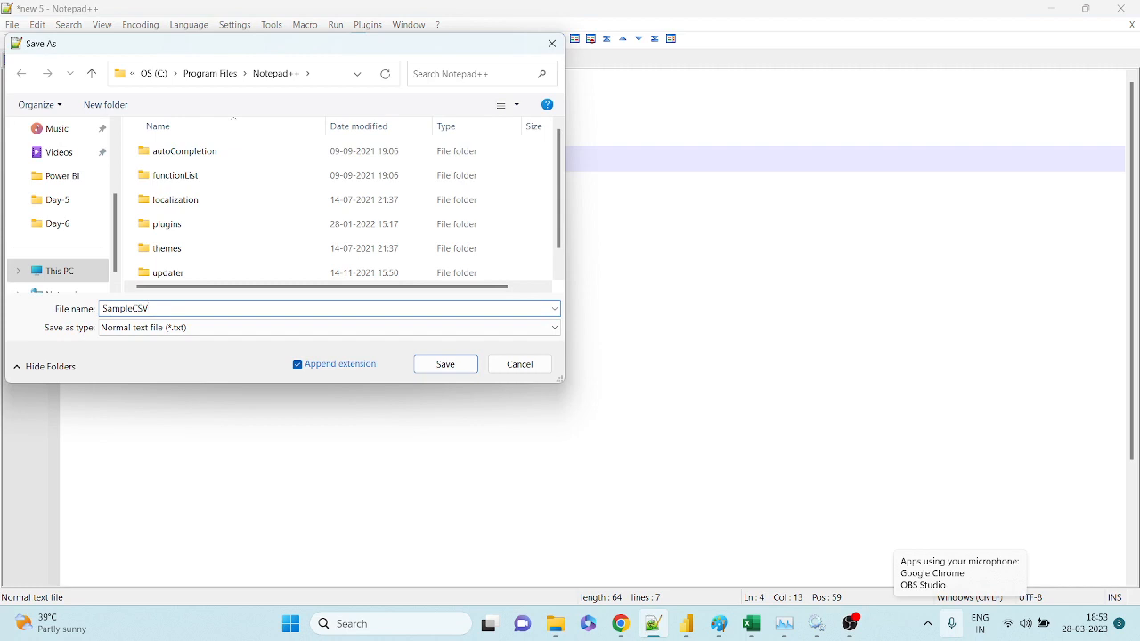
{"action": "key", "text": "BackSpace"}
{"action": "key", "text": "BackSpace"}
{"action": "key", "text": "BackSpace"}
{"action": "type", "text": "Data."}
{"action": "type", "text": "csv"}
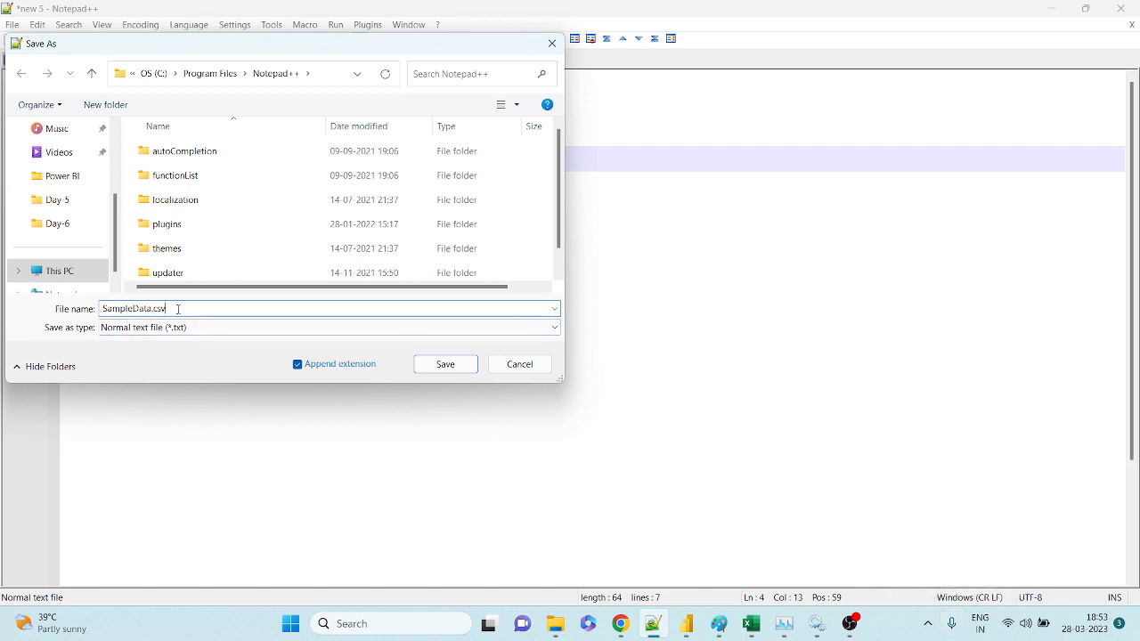
{"action": "left_click_drag", "start_coordinate": [174, 308], "coordinate": [149, 308]}
{"action": "left_click", "coordinate": [58, 175]}
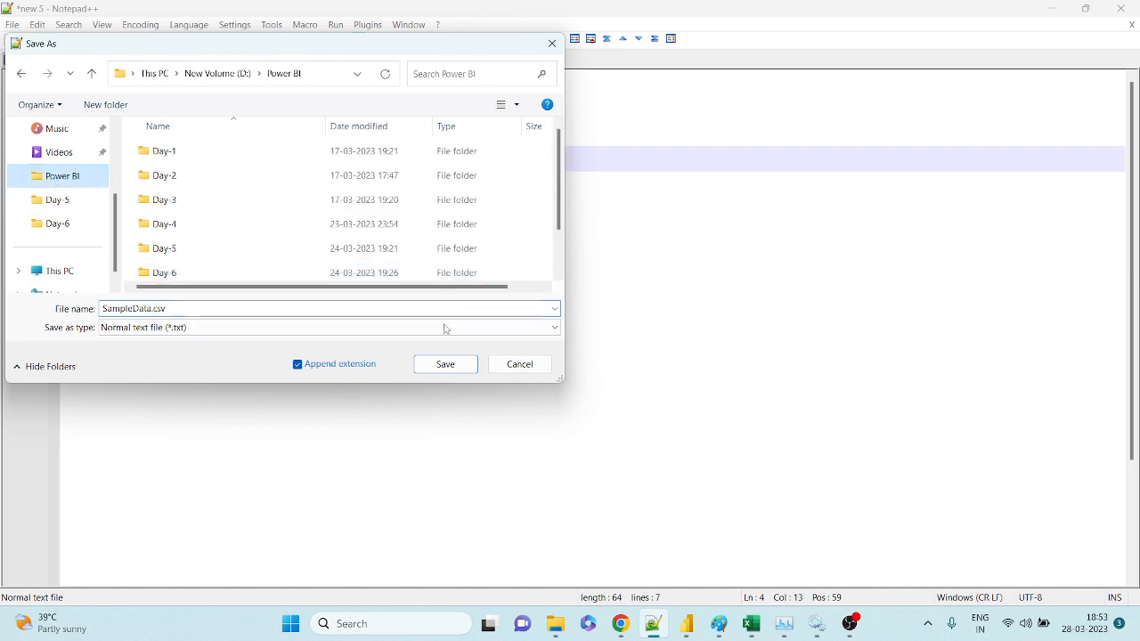
{"action": "left_click", "coordinate": [442, 366]}
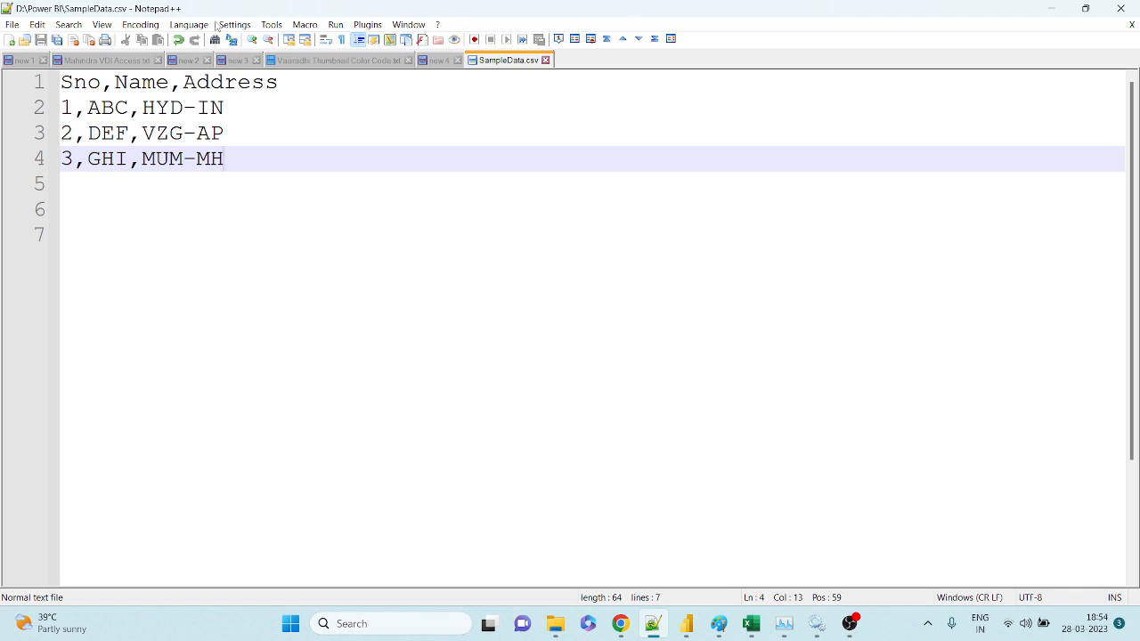
Highlight the CSV header row briefly, and switch to Power BI Desktop to open the Power Query Editor
{"action": "left_click", "coordinate": [33, 87]}
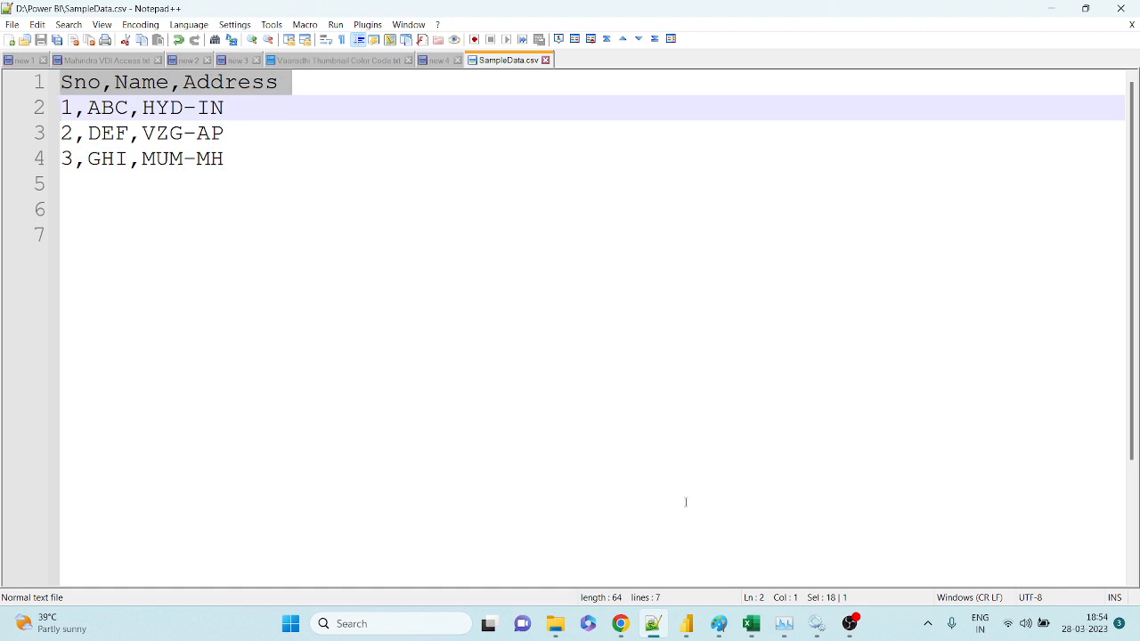
{"action": "left_click", "coordinate": [743, 481]}
{"action": "left_click", "coordinate": [686, 623]}
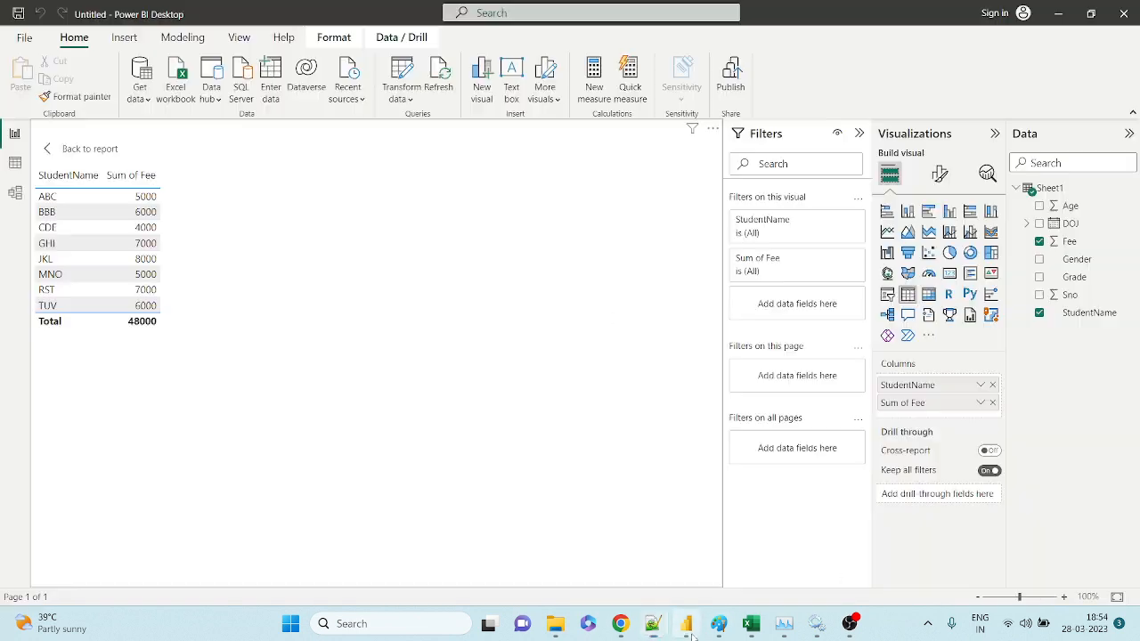
{"action": "left_click", "coordinate": [401, 98]}
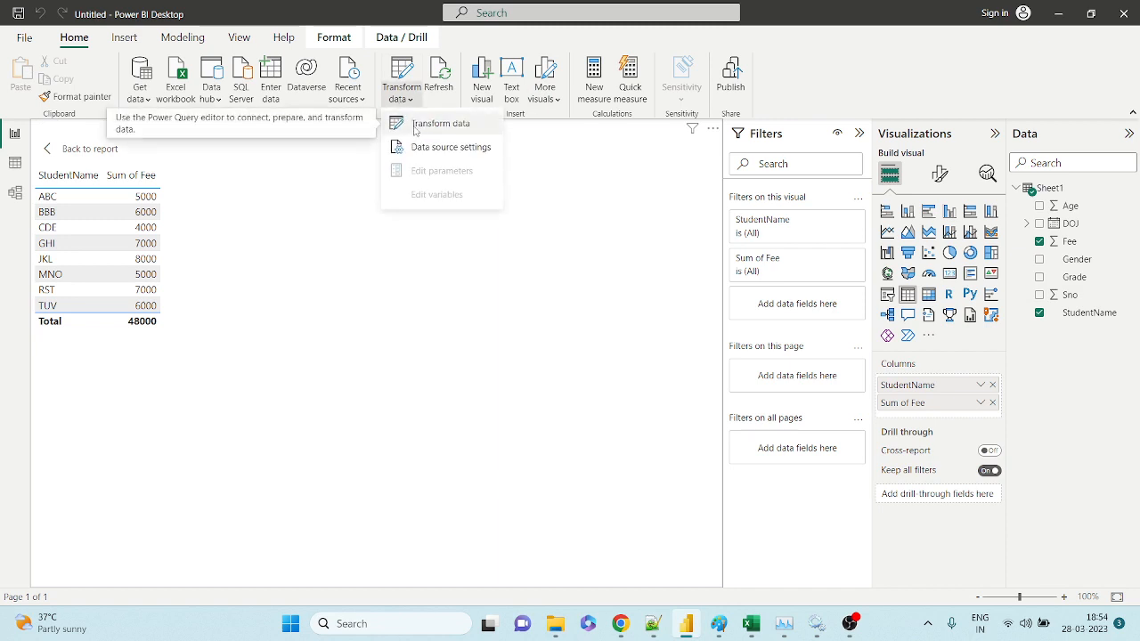
{"action": "left_click", "coordinate": [414, 131]}
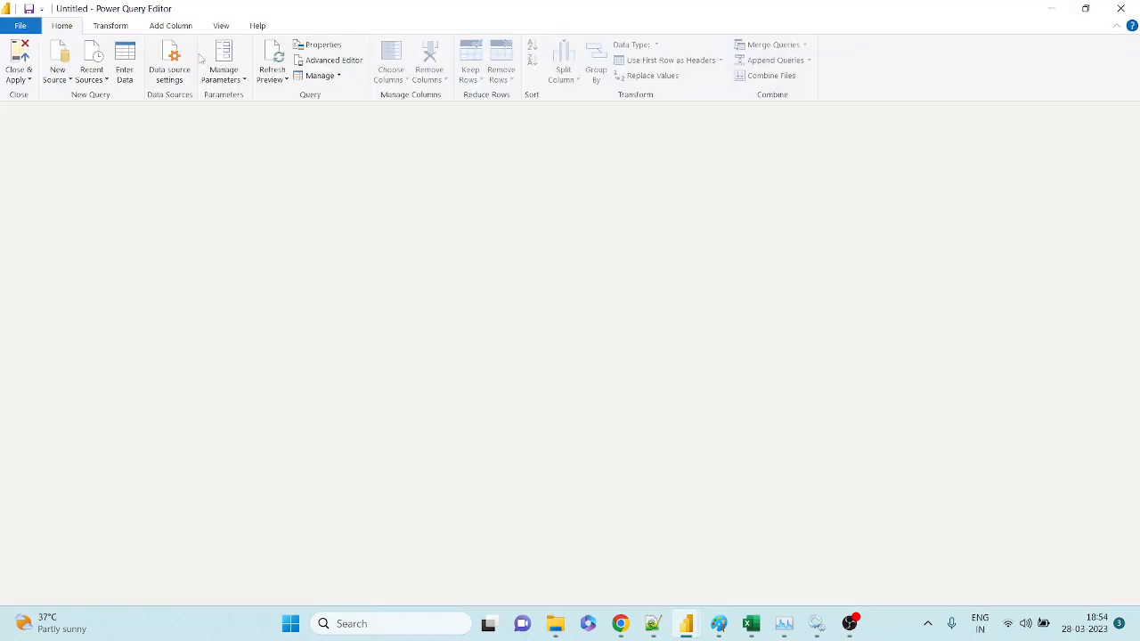
{"action": "left_click", "coordinate": [62, 80]}
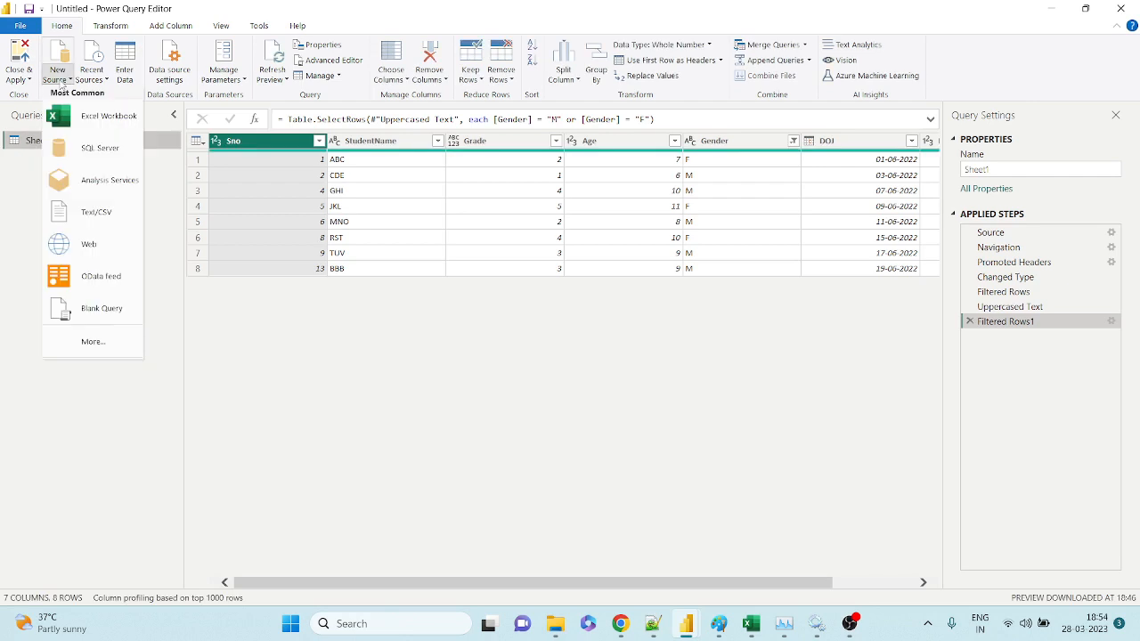
{"action": "left_click", "coordinate": [78, 117]}
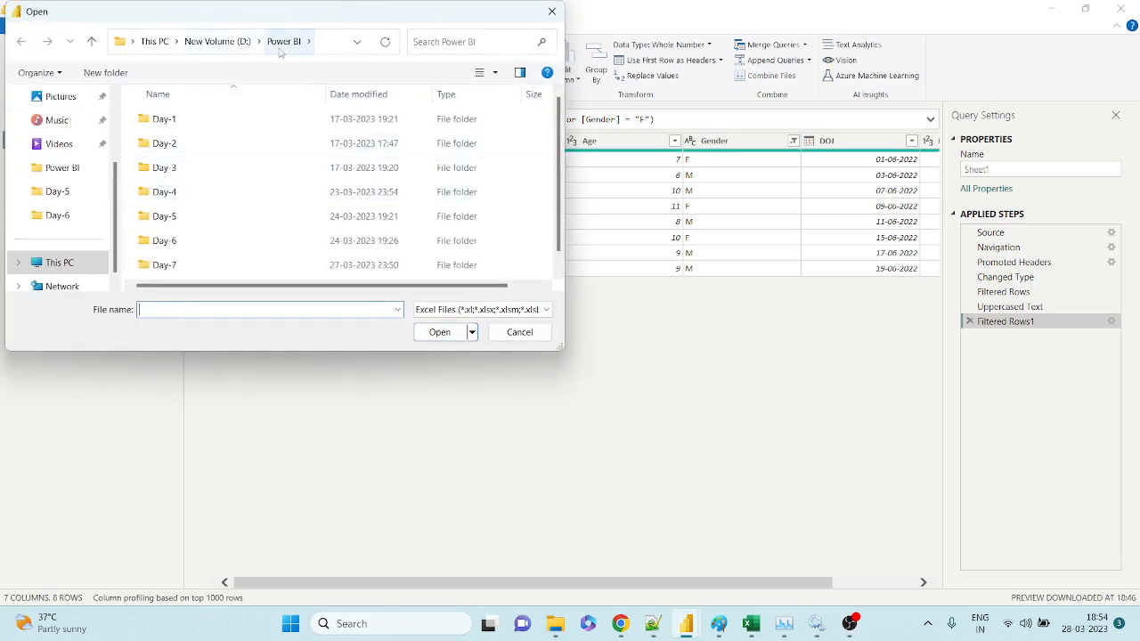
{"action": "scroll", "coordinate": [245, 240], "scroll_direction": "down", "scroll_amount": 1}
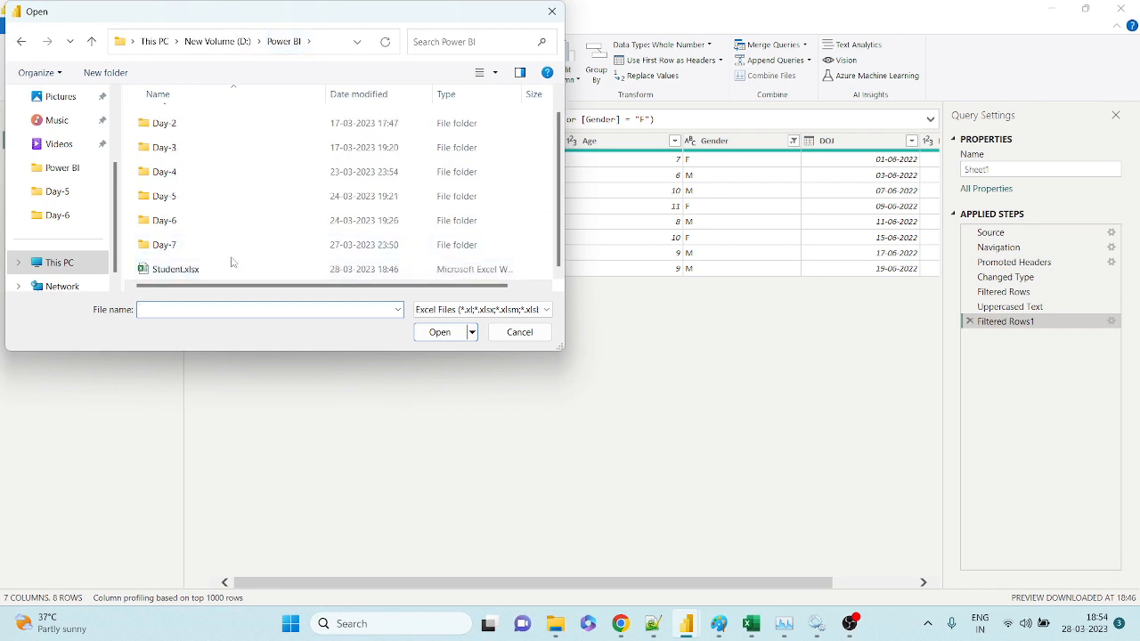
{"action": "left_click", "coordinate": [452, 318]}
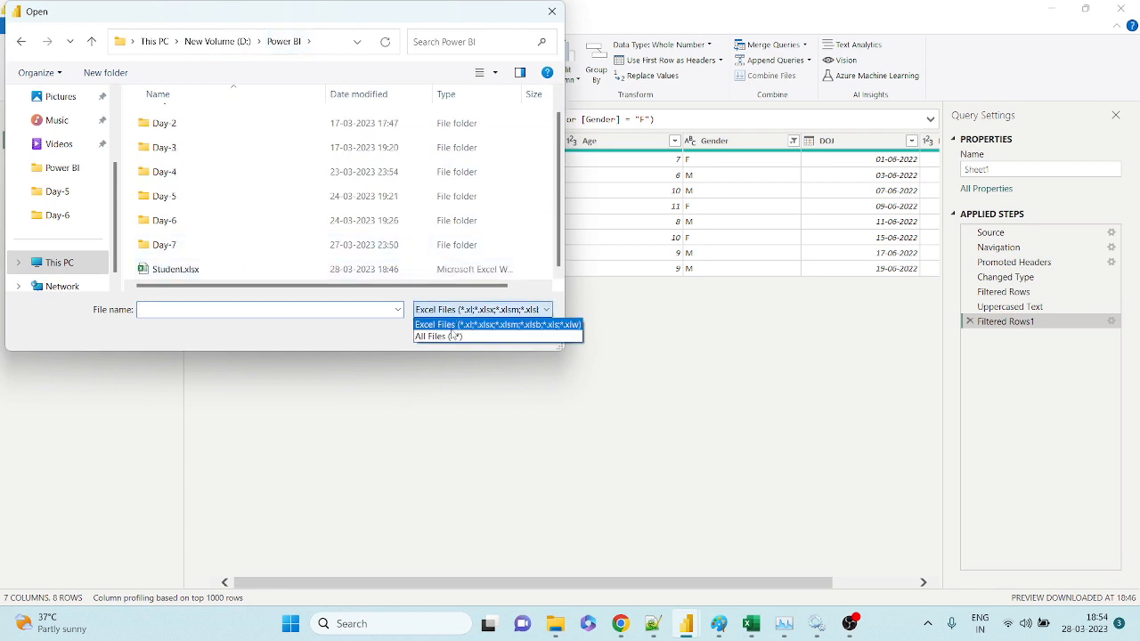
{"action": "left_click", "coordinate": [514, 374]}
{"action": "left_click", "coordinate": [517, 329]}
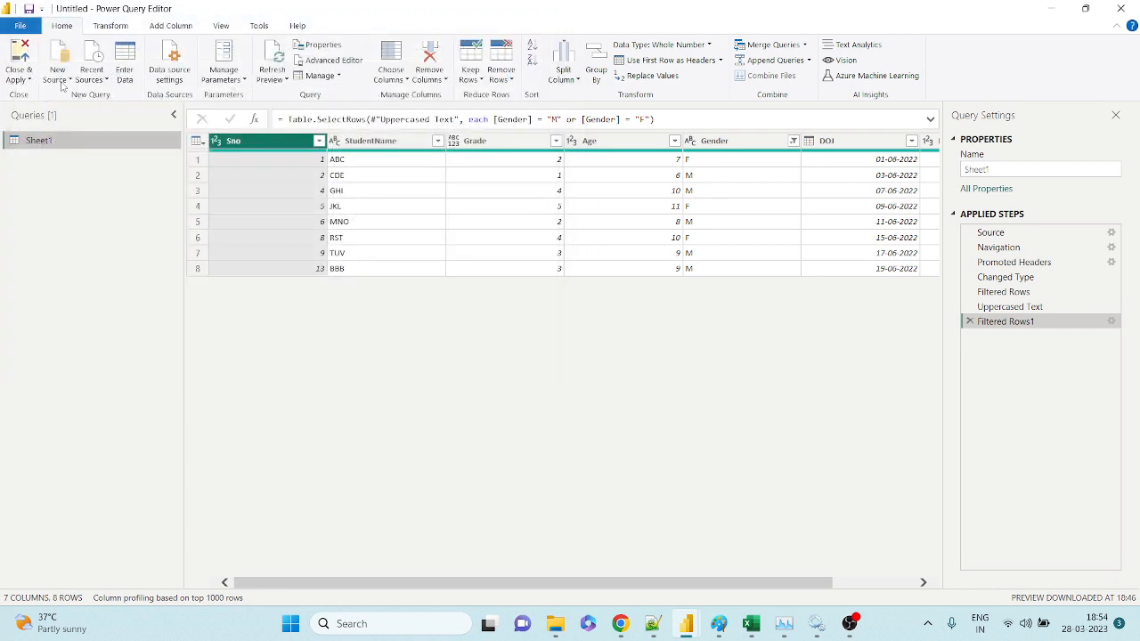
Start importing a new Text/CSV source and show all file types in the Power BI folder
{"action": "left_click", "coordinate": [68, 81]}
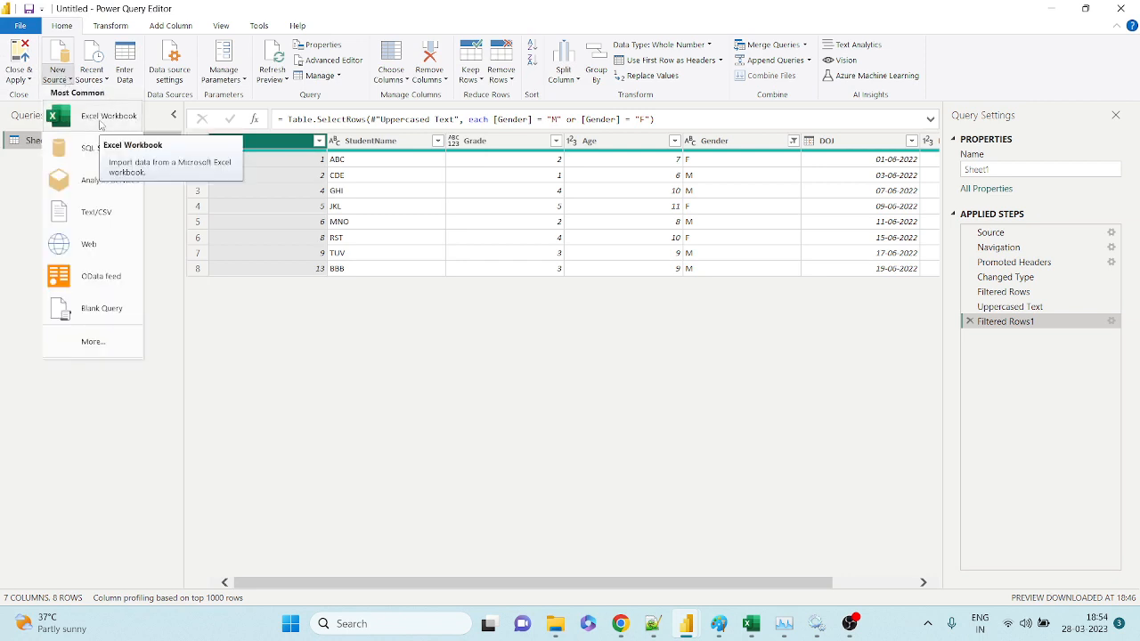
{"action": "left_click", "coordinate": [96, 212]}
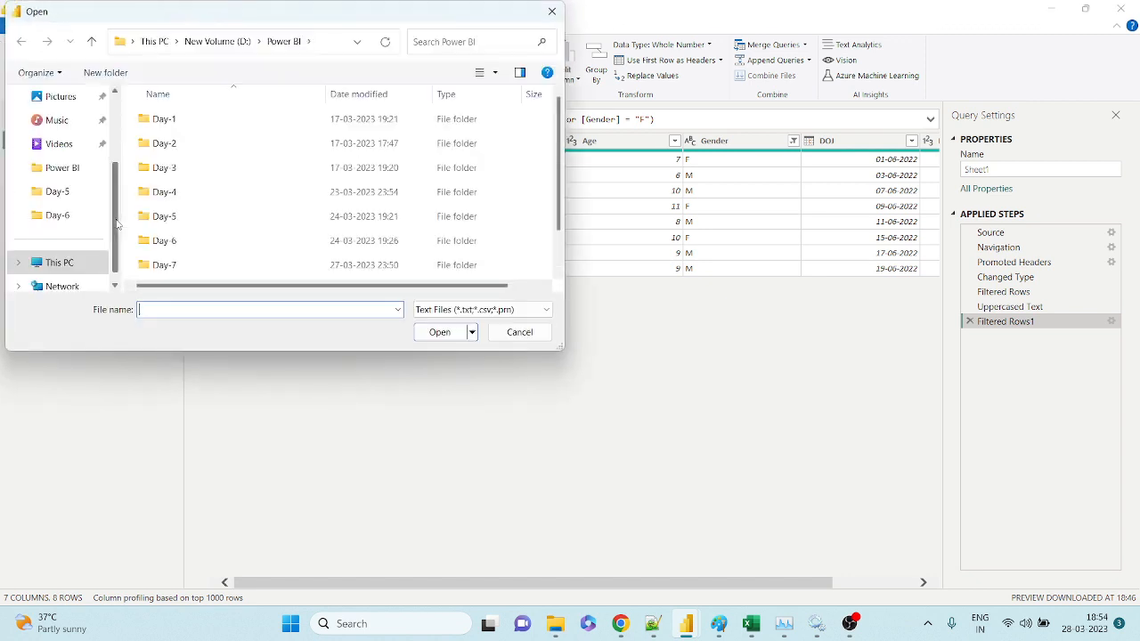
{"action": "scroll", "coordinate": [279, 208], "scroll_direction": "down", "scroll_amount": 1}
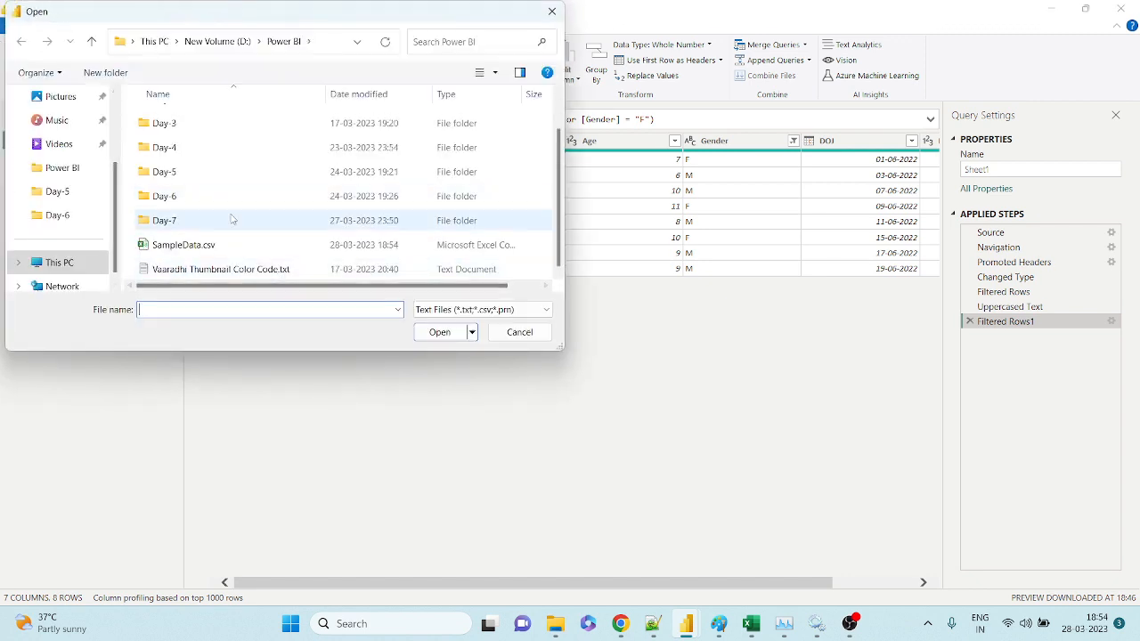
{"action": "scroll", "coordinate": [232, 234], "scroll_direction": "up", "scroll_amount": 1}
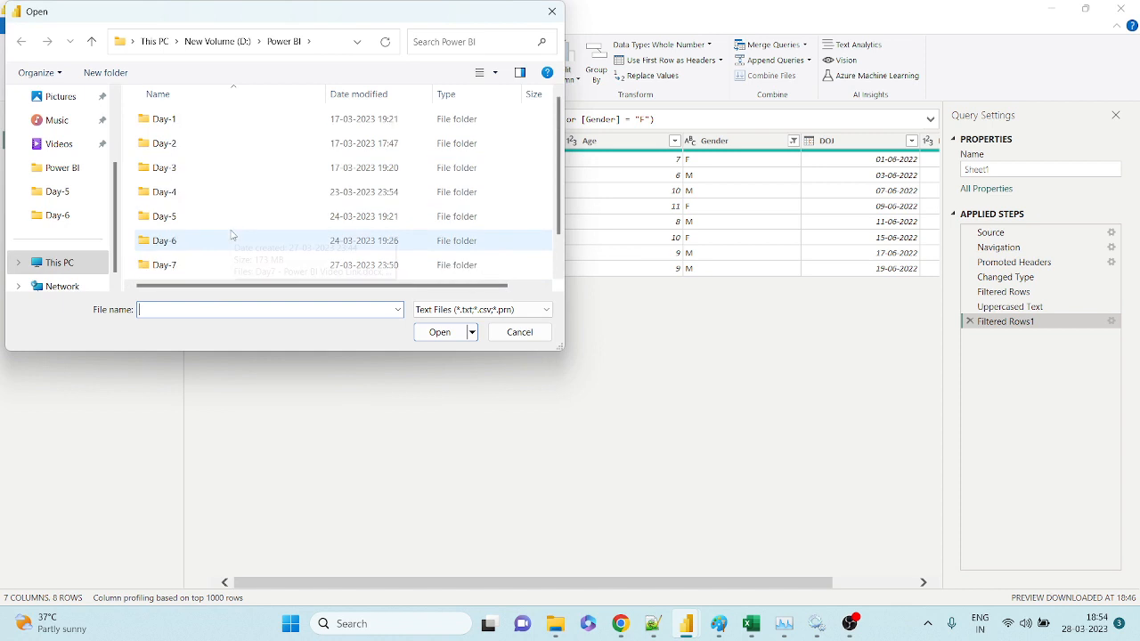
{"action": "left_click", "coordinate": [449, 192]}
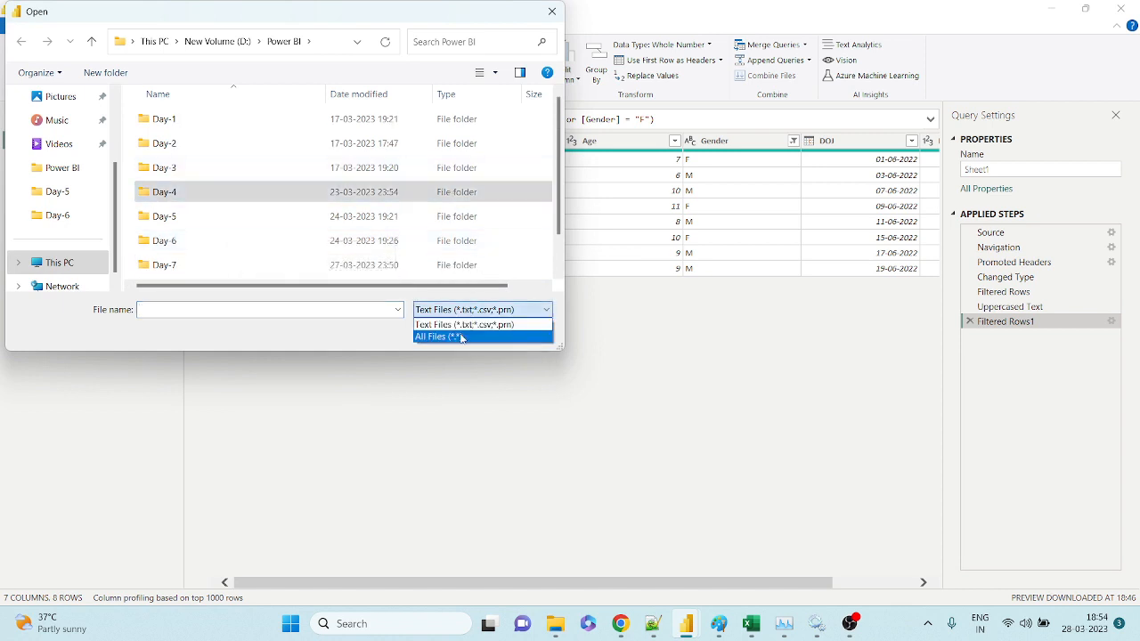
{"action": "left_click", "coordinate": [438, 336]}
Check the saved file in Notepad++, and open SampleData.csv from the Power BI folder as the new source
{"action": "scroll", "coordinate": [264, 227], "scroll_direction": "down", "scroll_amount": 5}
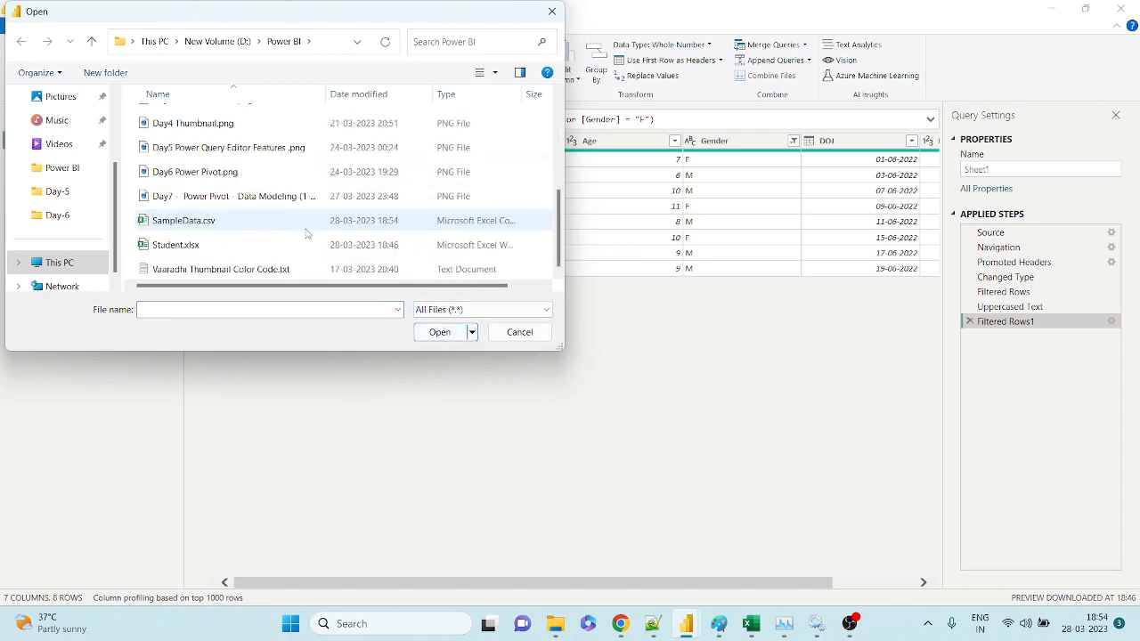
{"action": "scroll", "coordinate": [304, 261], "scroll_direction": "up", "scroll_amount": 2}
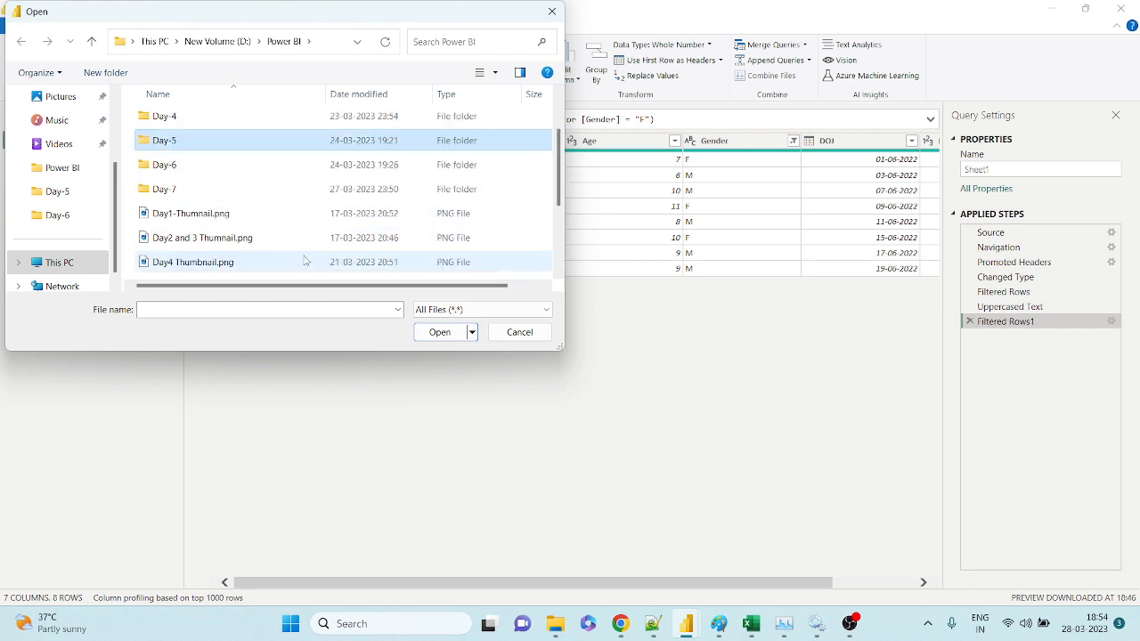
{"action": "left_click", "coordinate": [653, 622]}
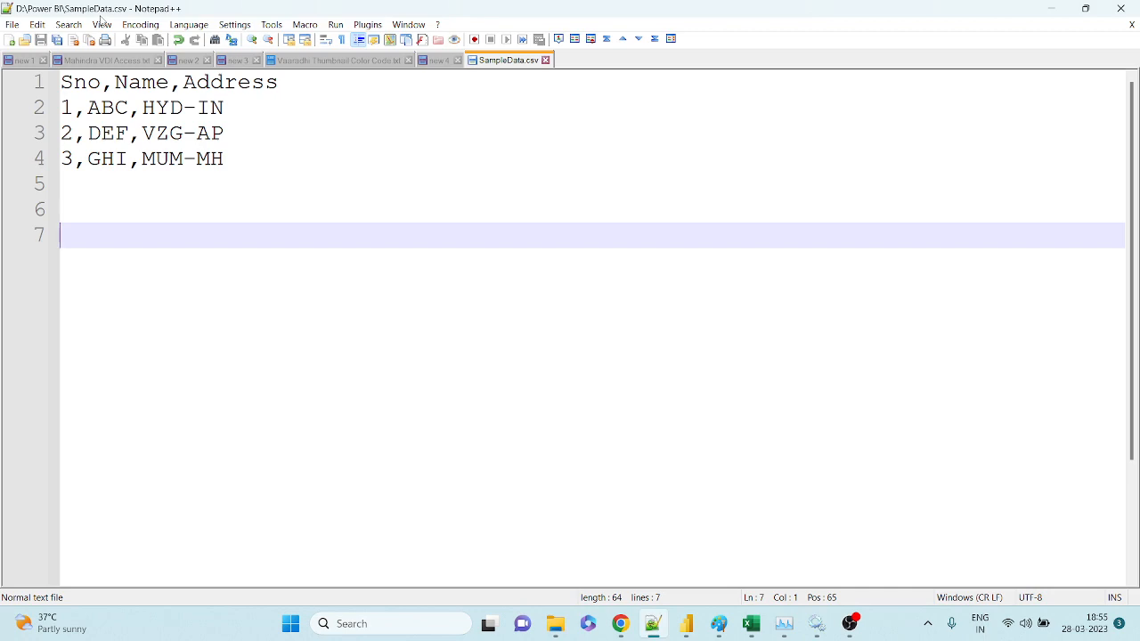
{"action": "key", "text": "alt+Tab"}
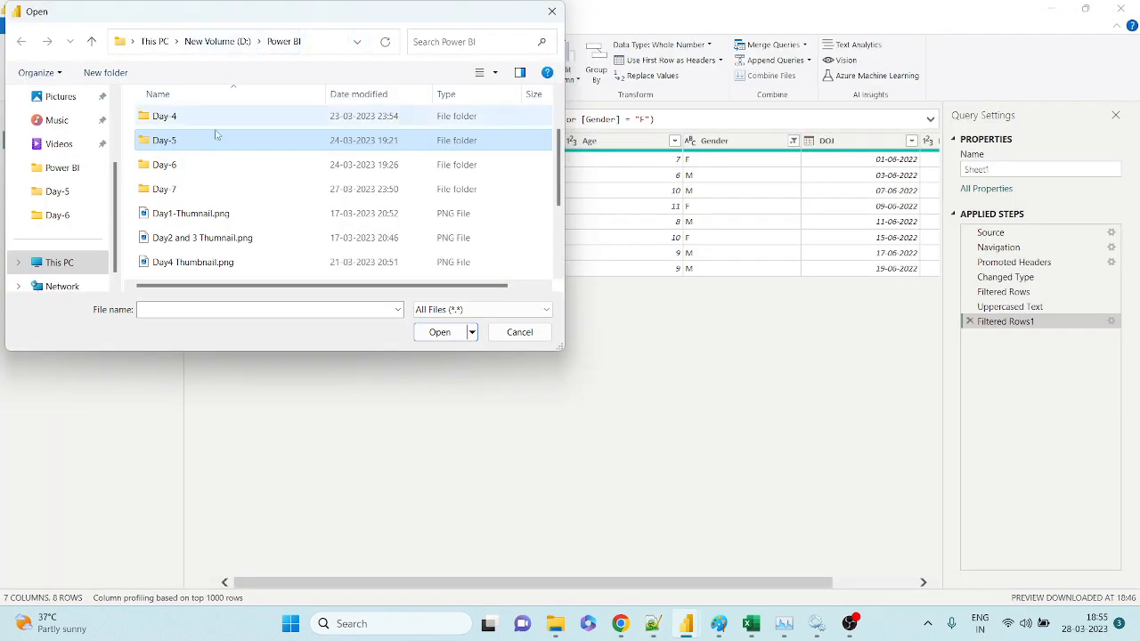
{"action": "scroll", "coordinate": [209, 230], "scroll_direction": "down", "scroll_amount": 2}
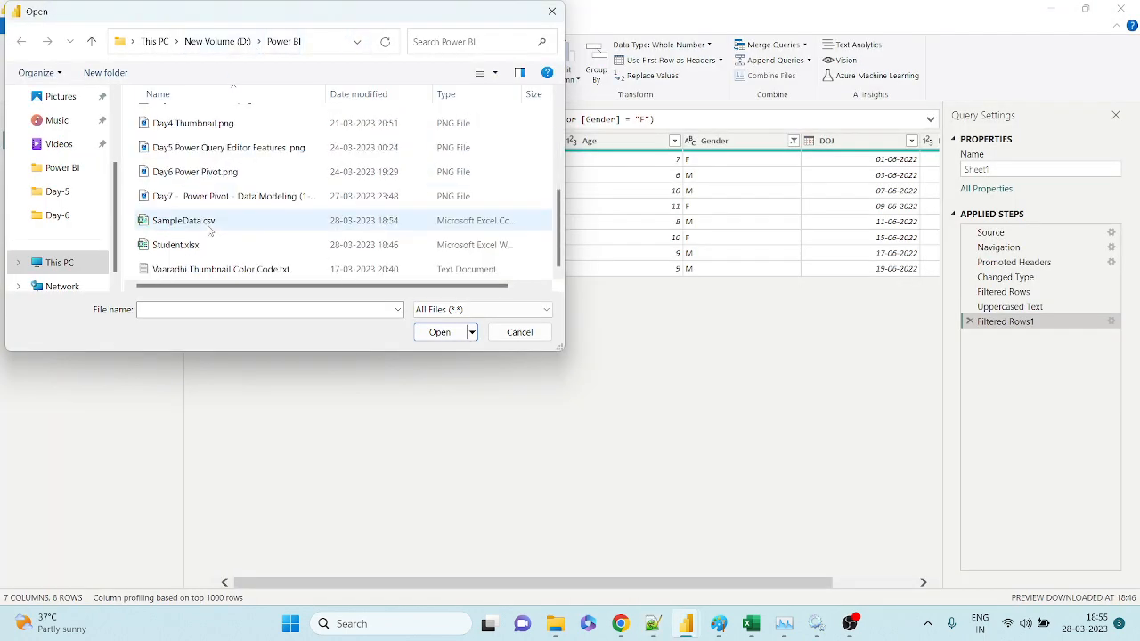
{"action": "left_click", "coordinate": [198, 228]}
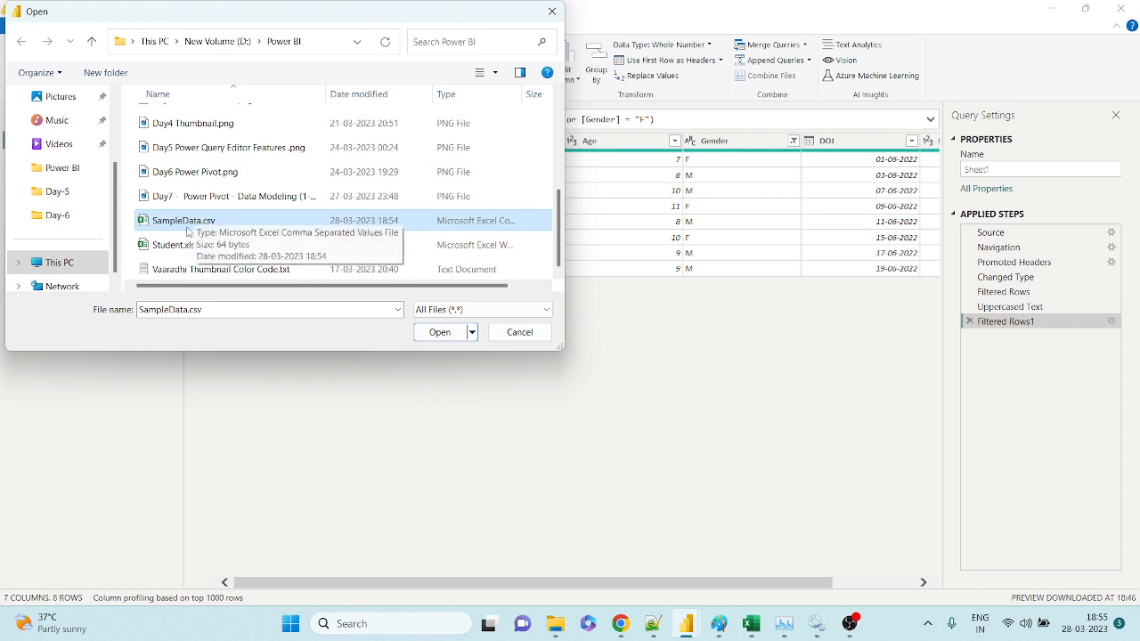
{"action": "left_click", "coordinate": [441, 333]}
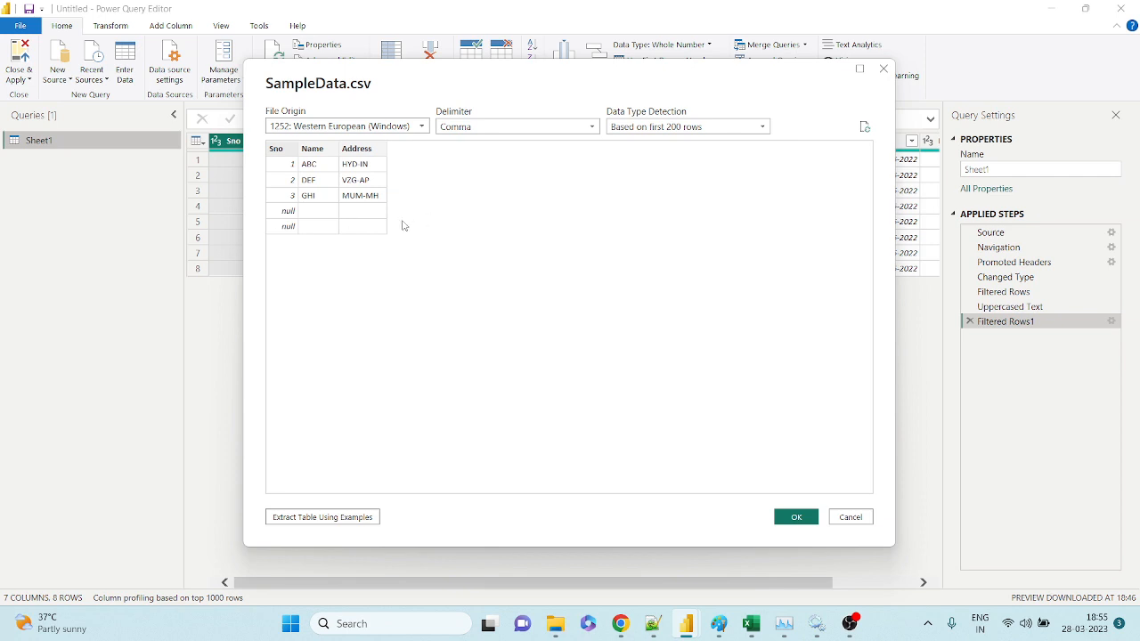
Switch to Notepad++ and delete the blank lines below the last record in SampleData.csv
{"action": "mouse_move", "coordinate": [653, 623]}
{"action": "left_click", "coordinate": [692, 564]}
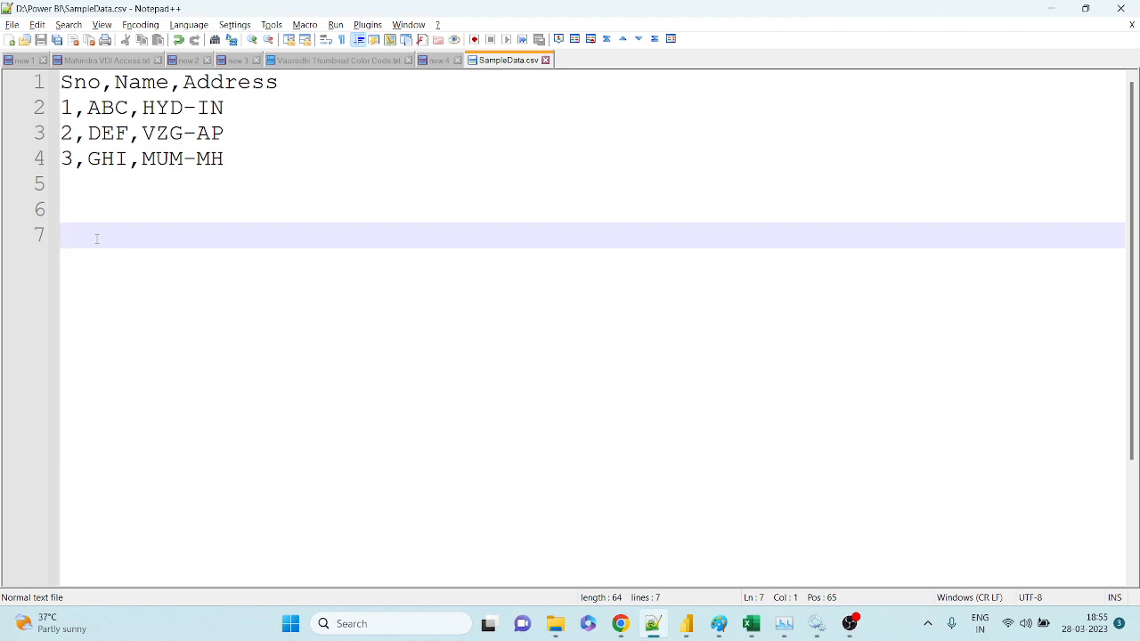
{"action": "key", "text": "BackSpace"}
{"action": "key", "text": "BackSpace"}
{"action": "key", "text": "BackSpace"}
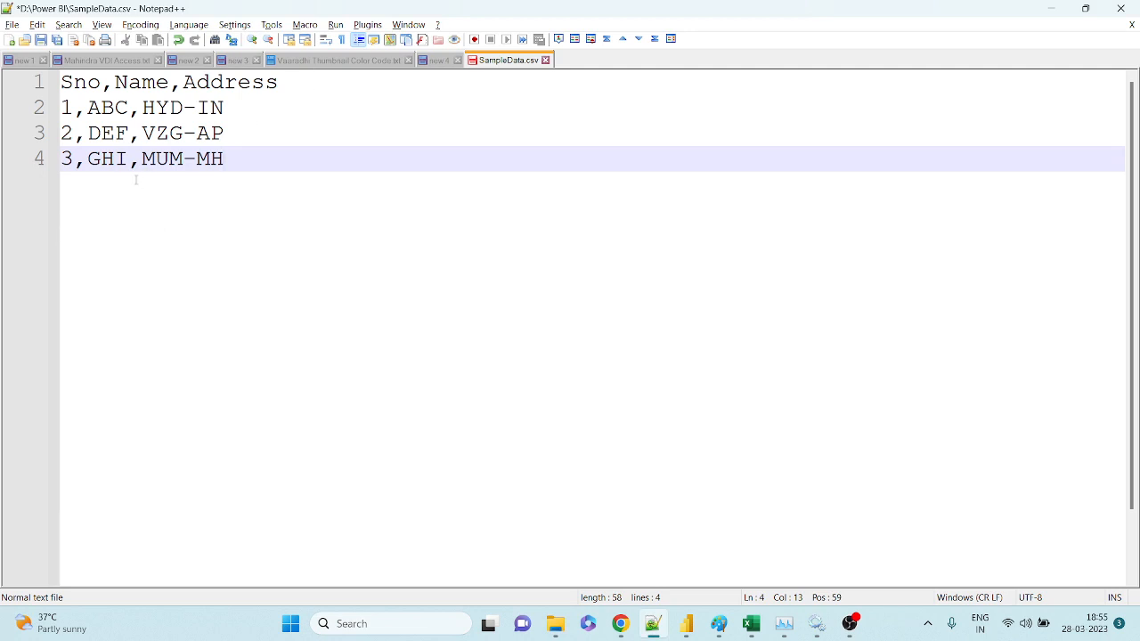
Save SampleData.csv, switch to the Power Query Editor and cancel the outdated import preview of the file
{"action": "key", "text": "ctrl+s"}
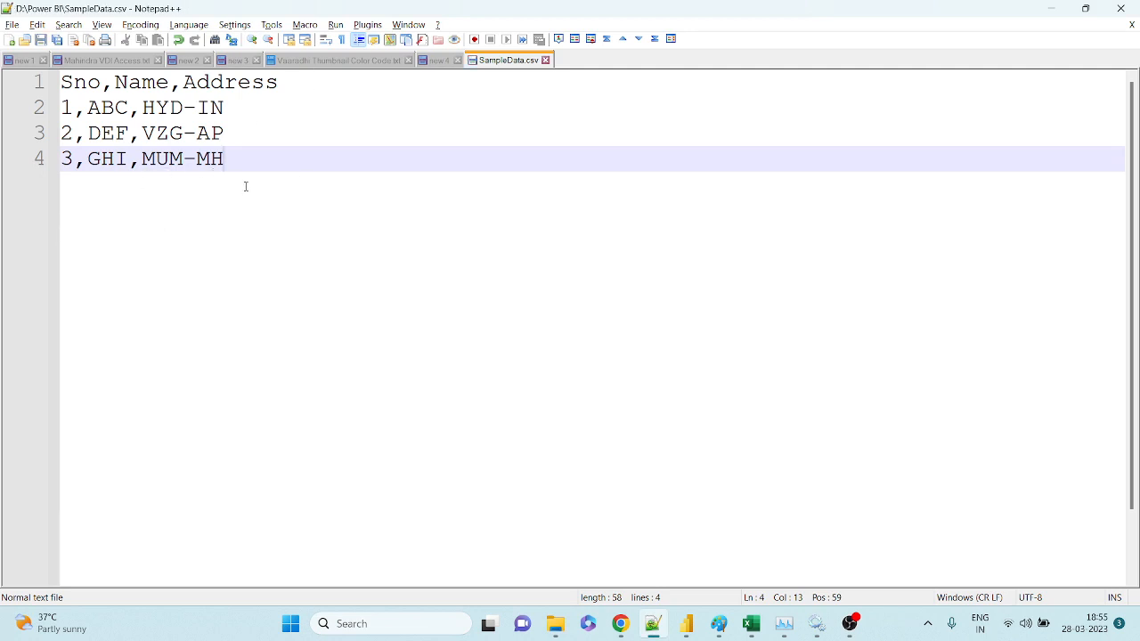
{"action": "key", "text": "alt+Tab"}
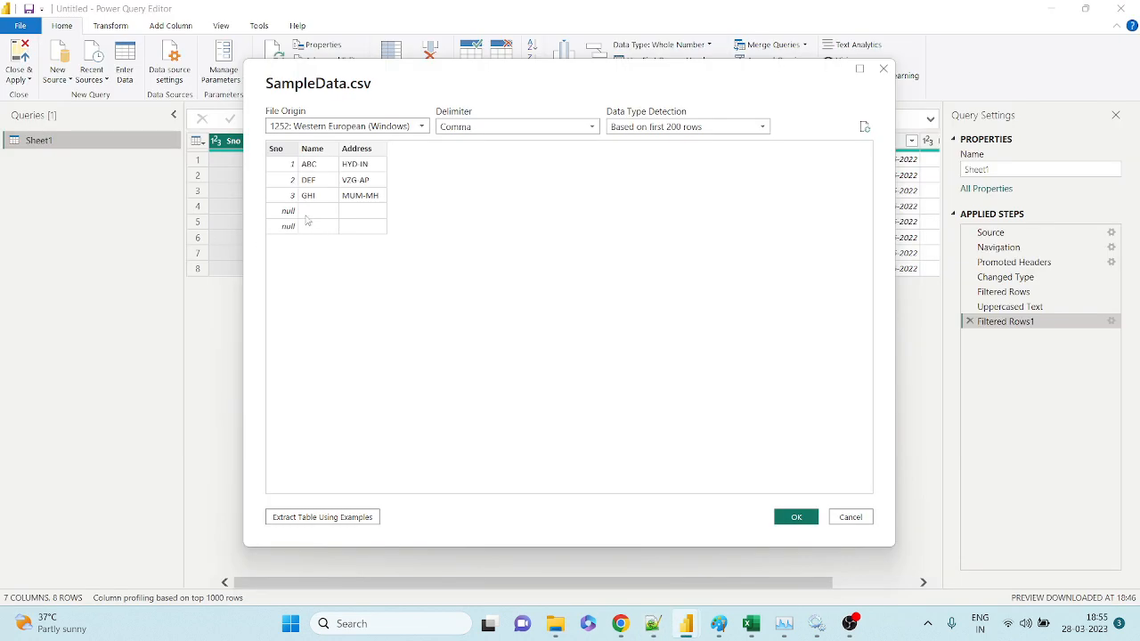
{"action": "left_click", "coordinate": [850, 518]}
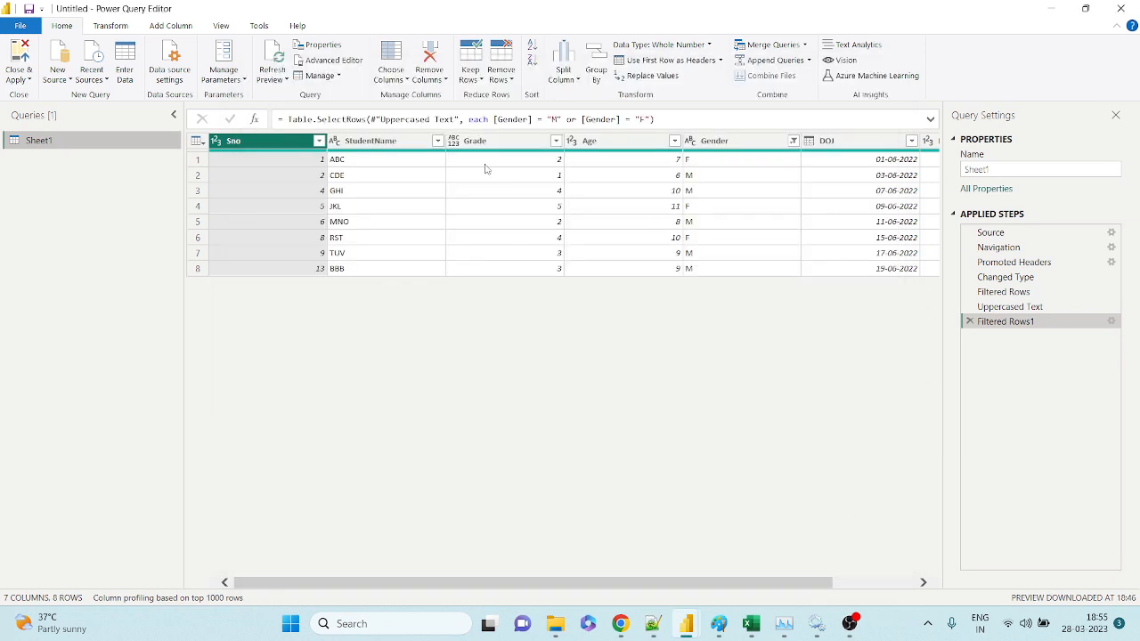
{"action": "key", "text": "alt+Tab"}
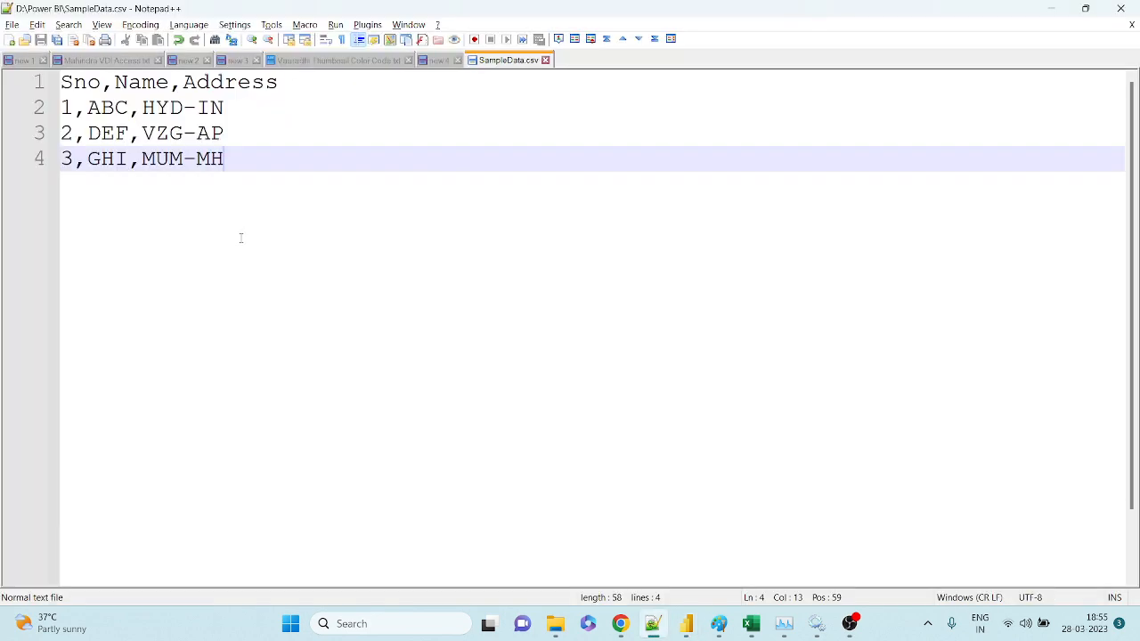
{"action": "key", "text": "alt+Tab"}
Import SampleData.csv from the Power BI folder as a new Text/CSV source, keeping the comma delimiter
{"action": "left_click", "coordinate": [58, 76]}
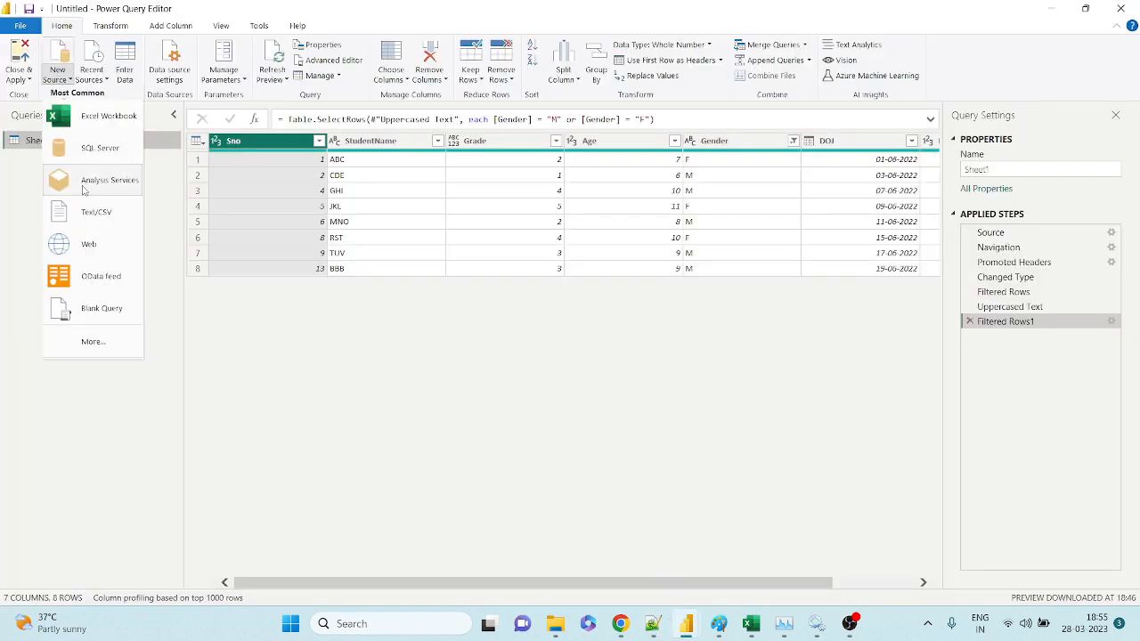
{"action": "left_click", "coordinate": [84, 217]}
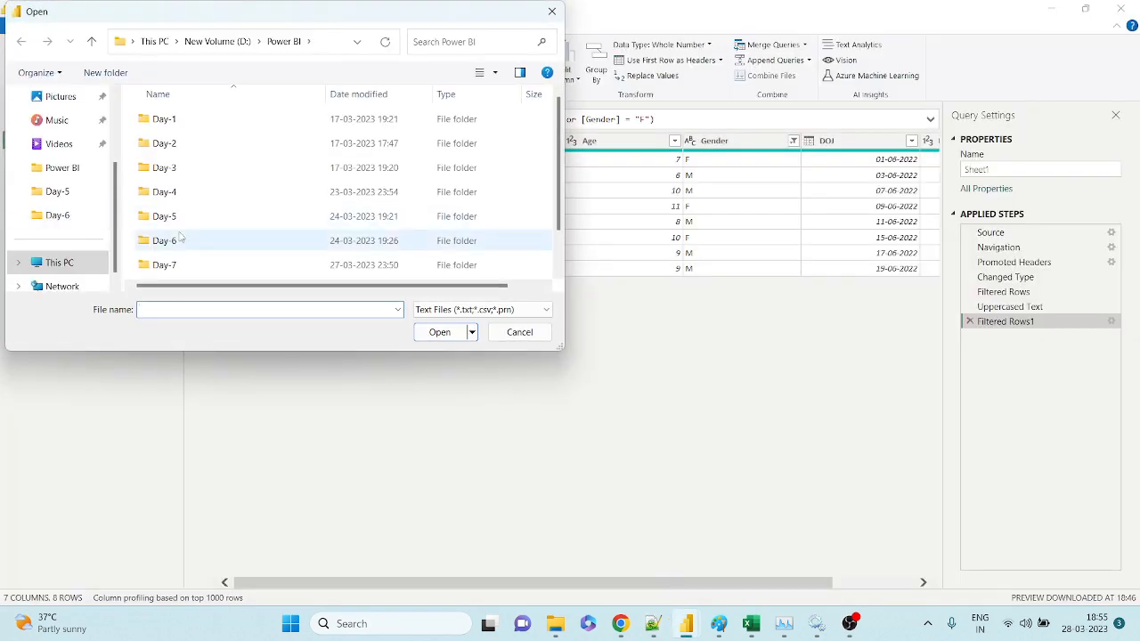
{"action": "left_click", "coordinate": [184, 243]}
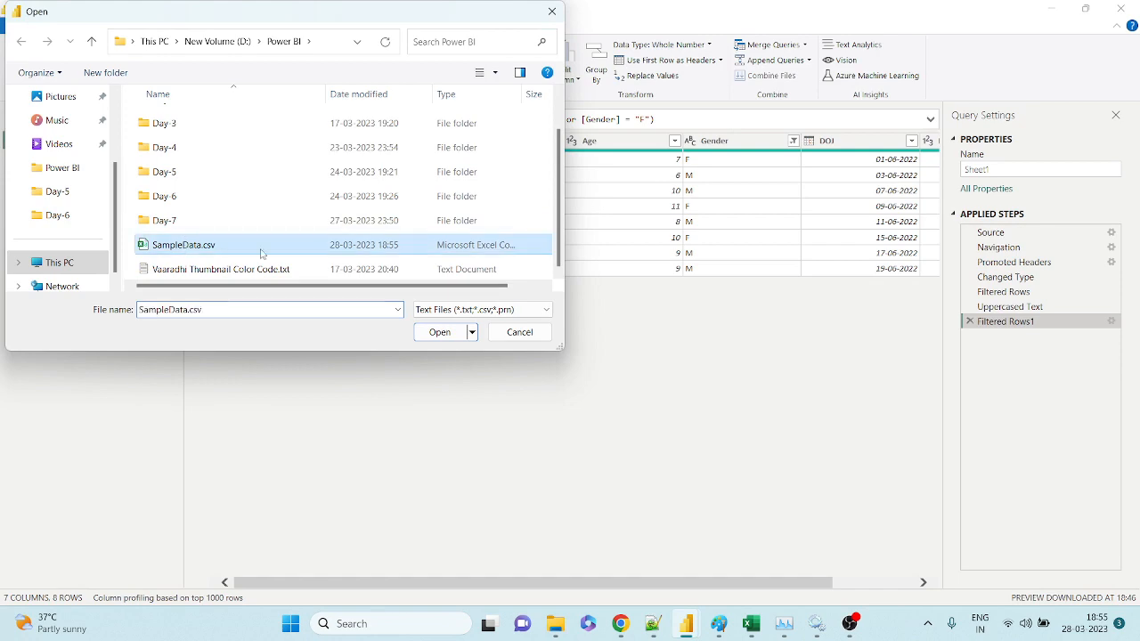
{"action": "left_click", "coordinate": [439, 332]}
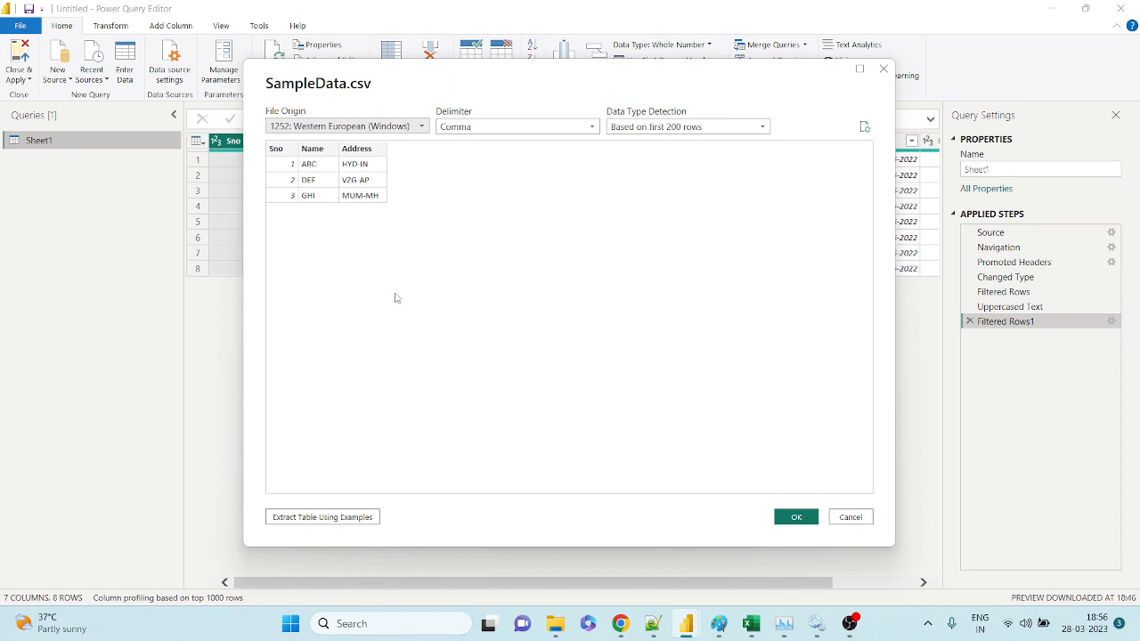
{"action": "left_click", "coordinate": [800, 520]}
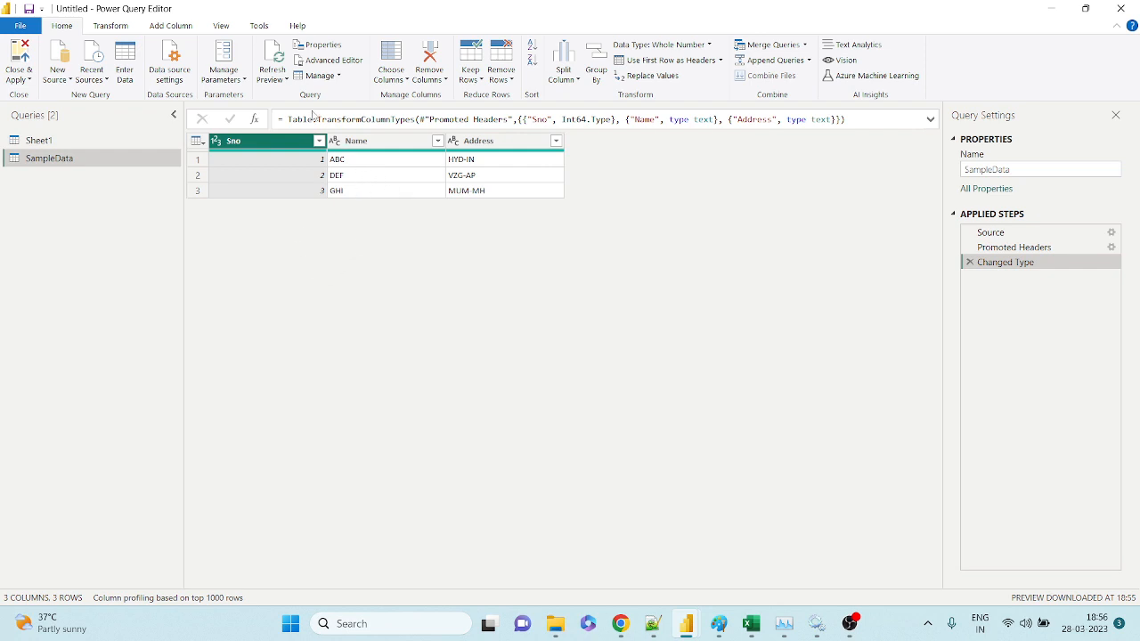
Start a column from examples based on the selected Address column, giving IN as the sample value for the first row
{"action": "left_click", "coordinate": [175, 34]}
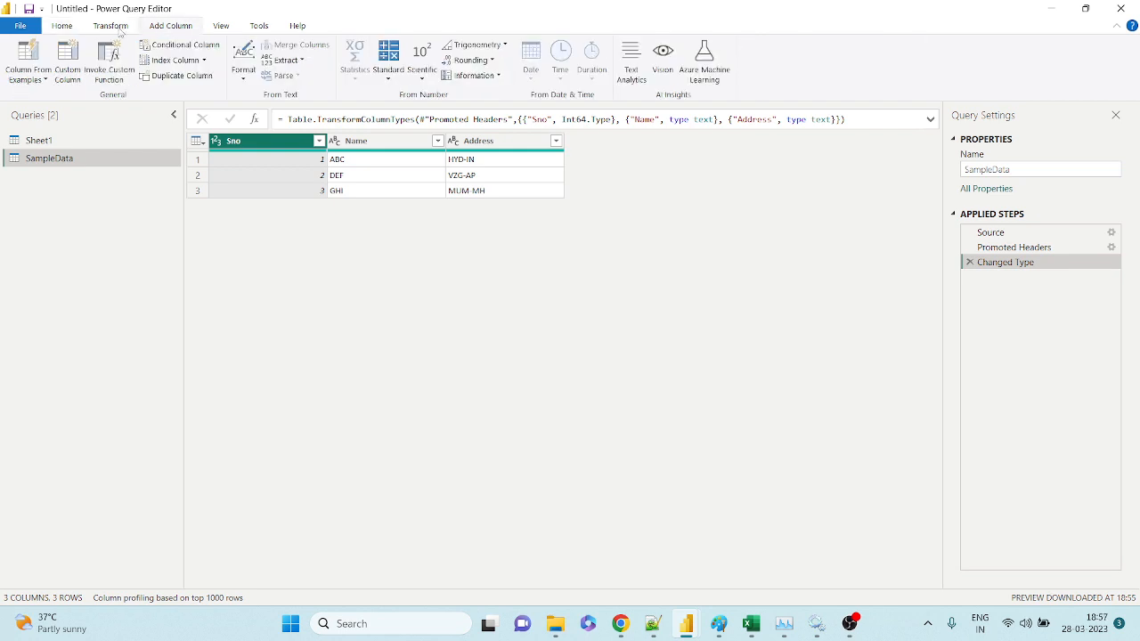
{"action": "left_click", "coordinate": [120, 31]}
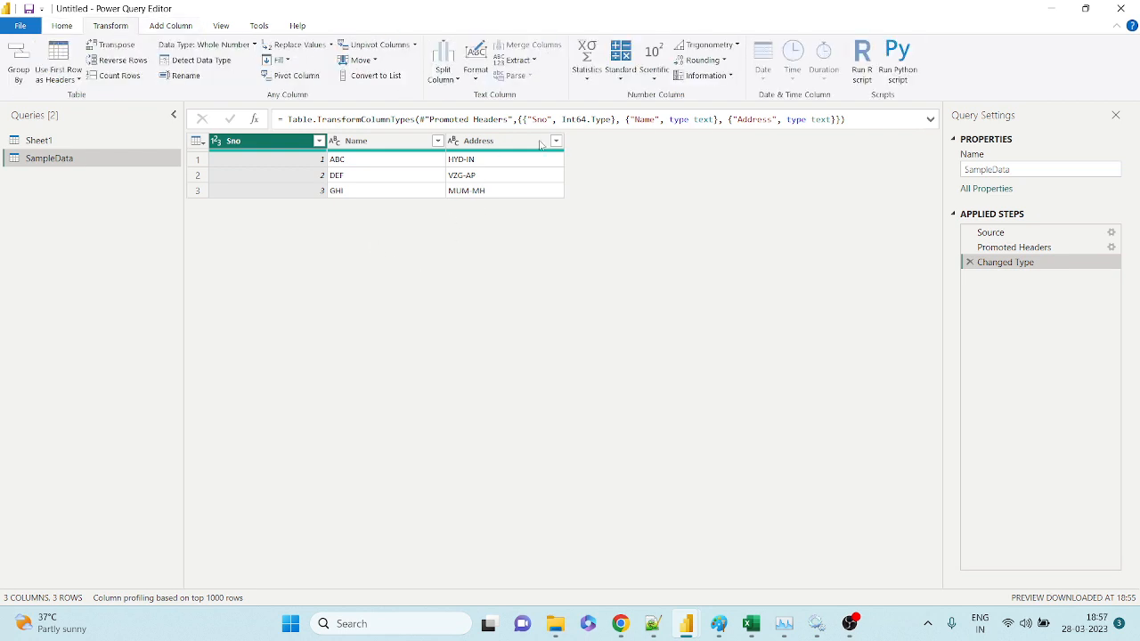
{"action": "left_click", "coordinate": [170, 25]}
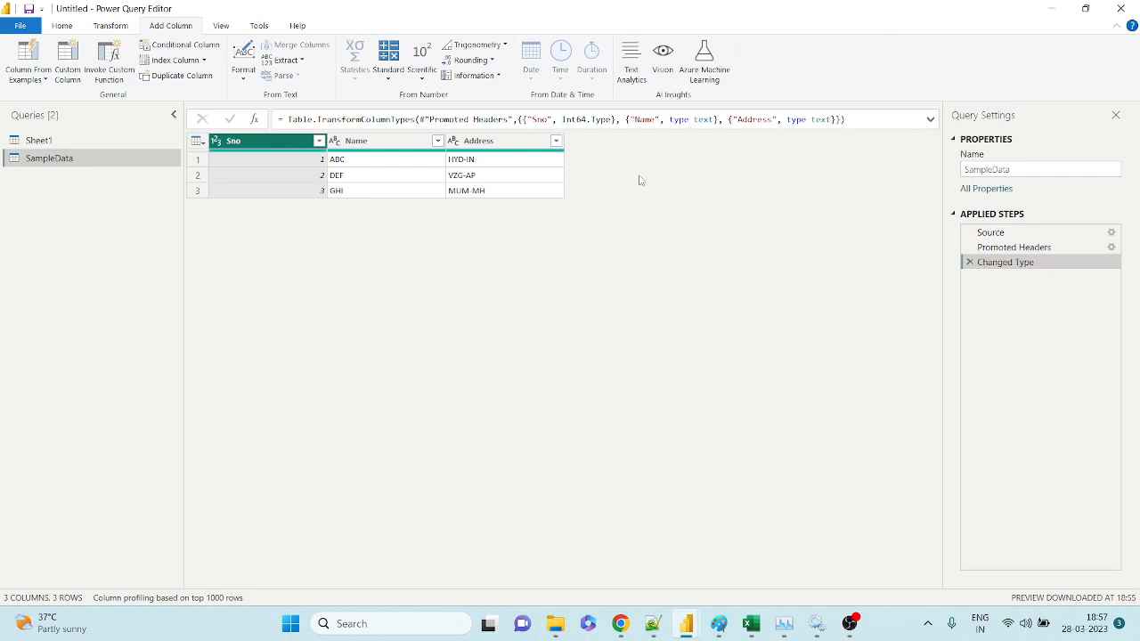
{"action": "left_click", "coordinate": [42, 80]}
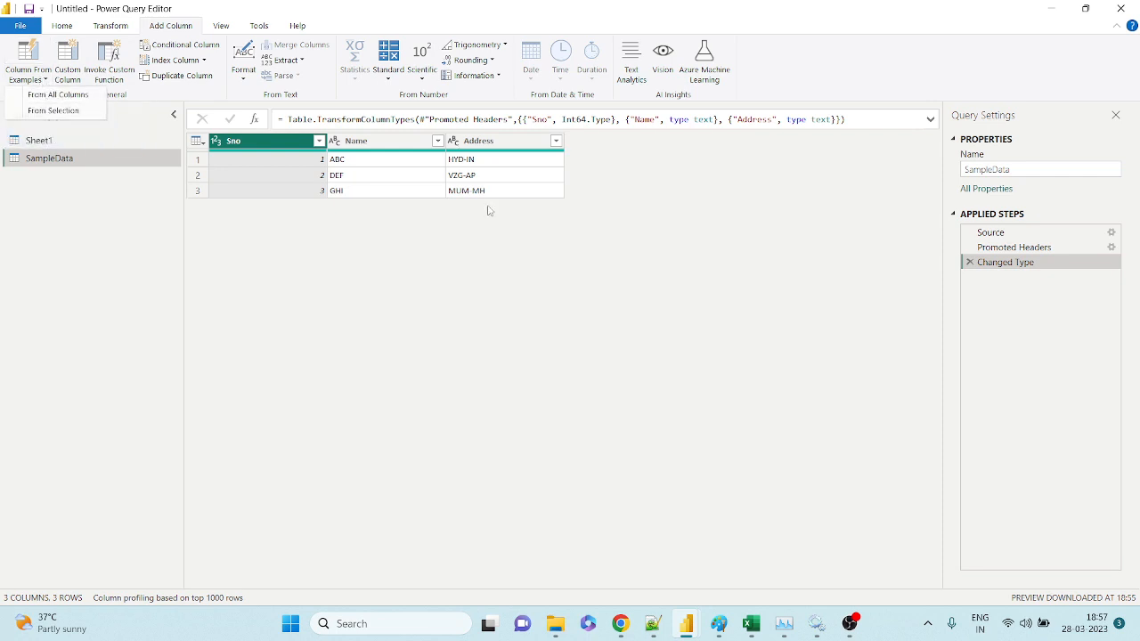
{"action": "left_click", "coordinate": [479, 148]}
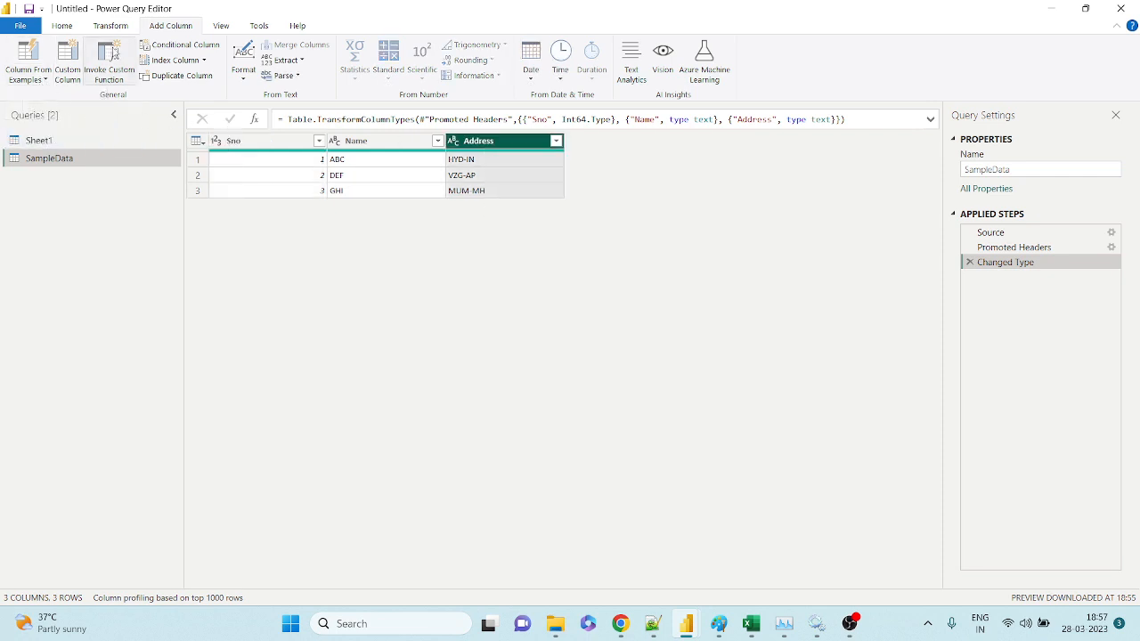
{"action": "left_click", "coordinate": [44, 82]}
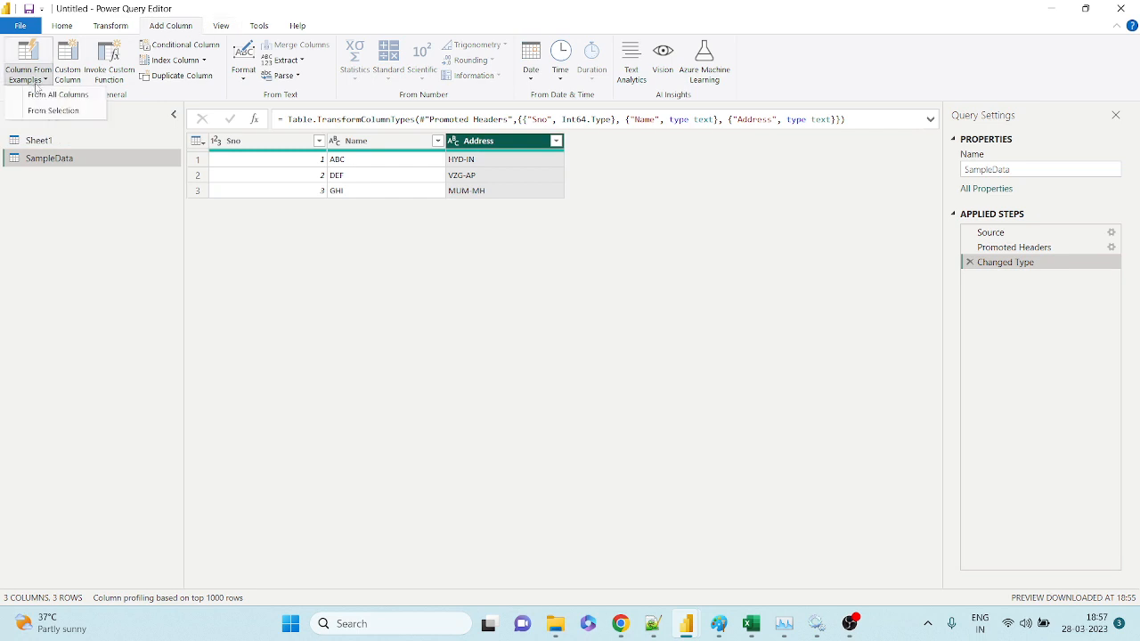
{"action": "left_click", "coordinate": [51, 111]}
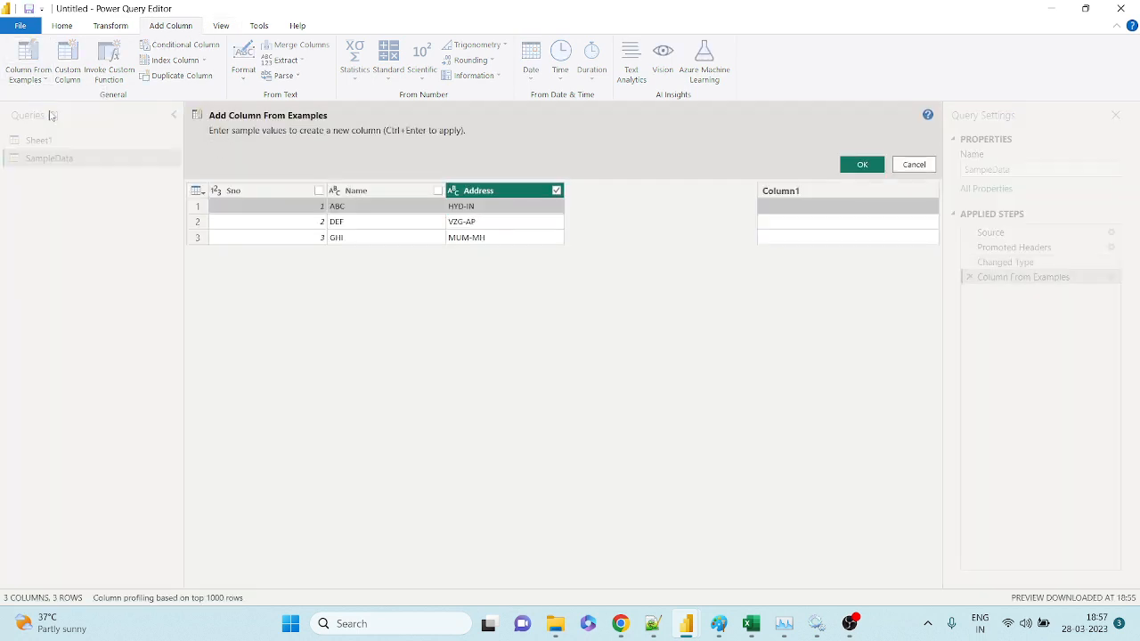
{"action": "left_click", "coordinate": [768, 206]}
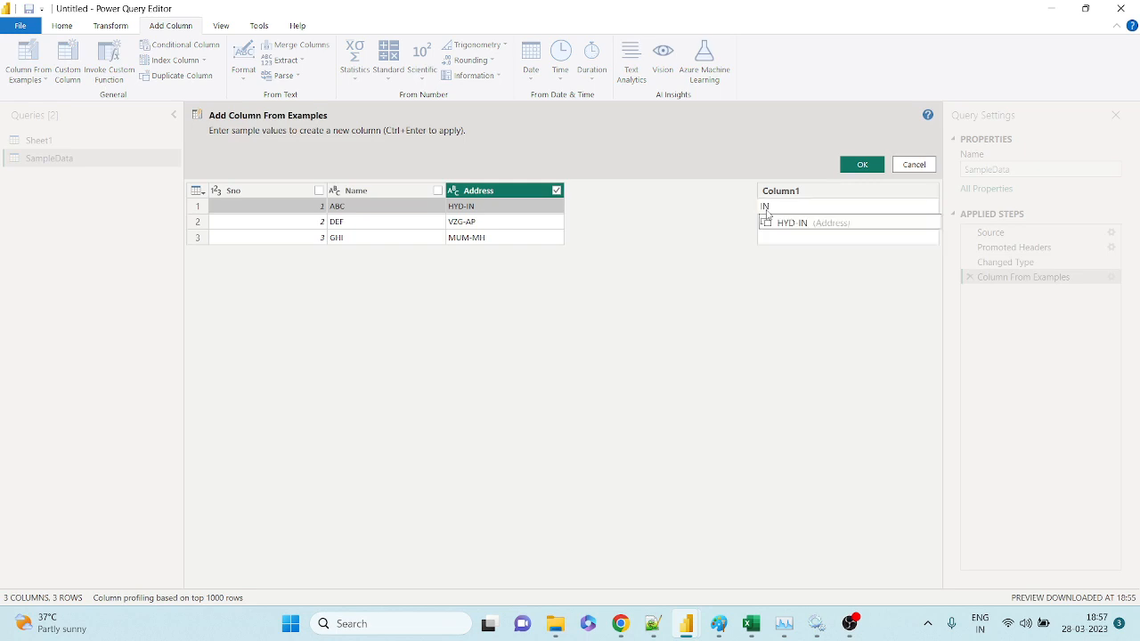
{"action": "type", "text": "IN"}
{"action": "key", "text": "Return"}
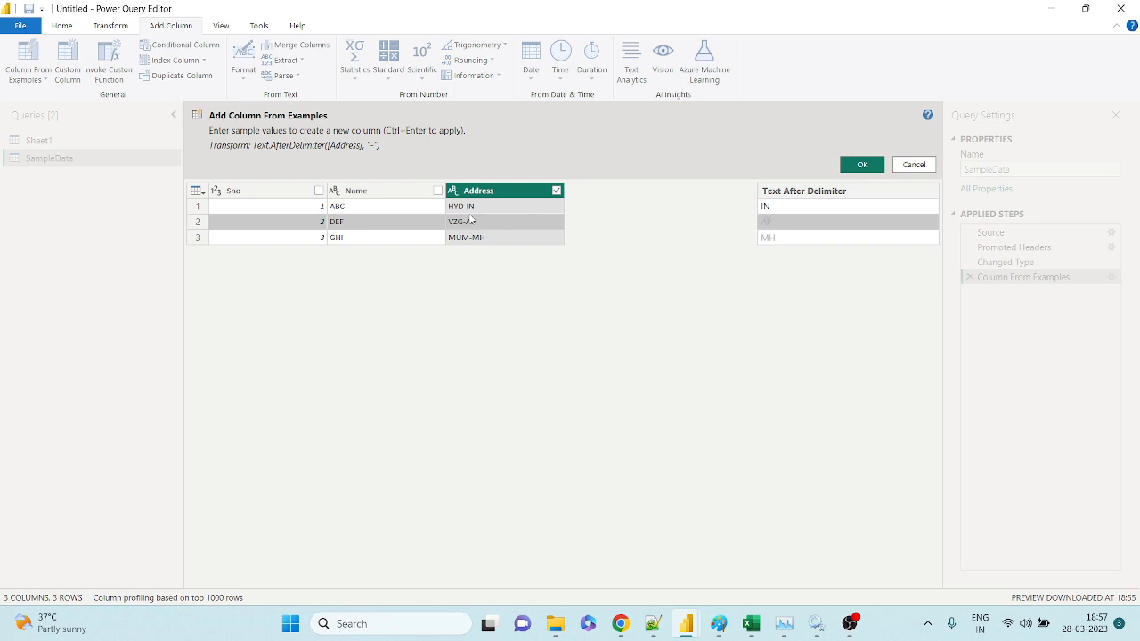
Name the example-based column Country Code and add it, and delete its applied step from the SampleData query
{"action": "double_click", "coordinate": [807, 191]}
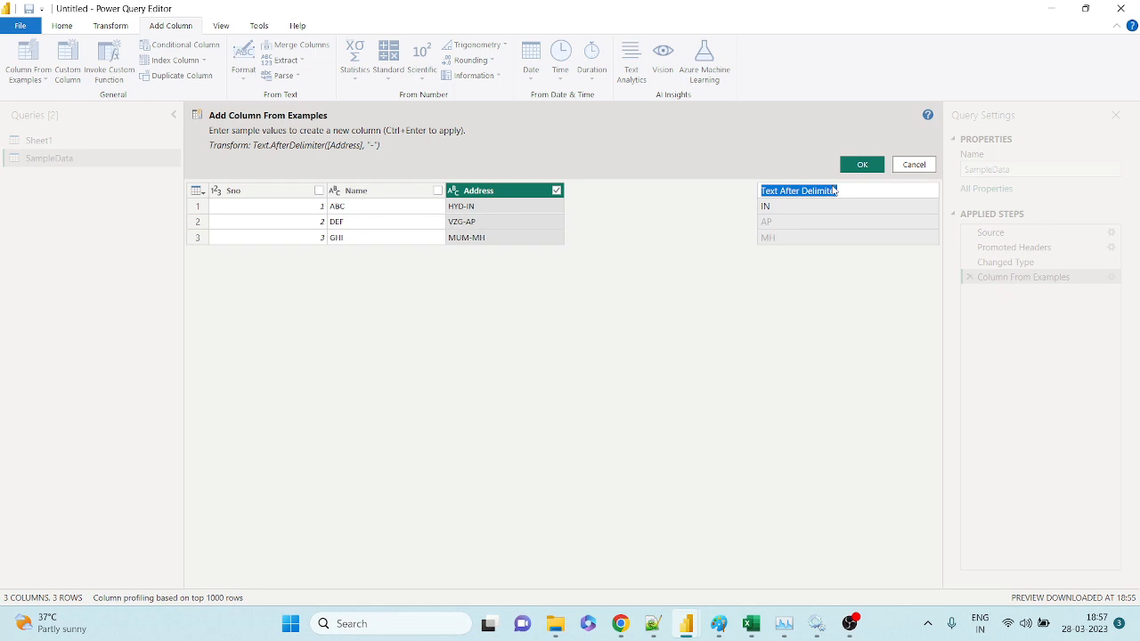
{"action": "type", "text": "Country Code"}
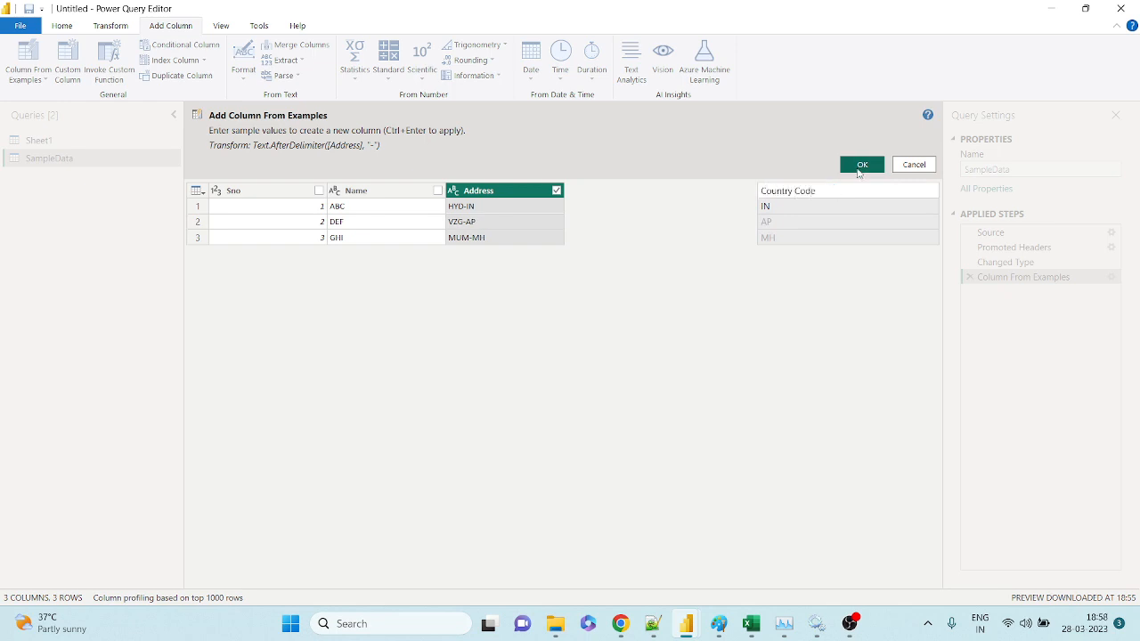
{"action": "left_click", "coordinate": [861, 164]}
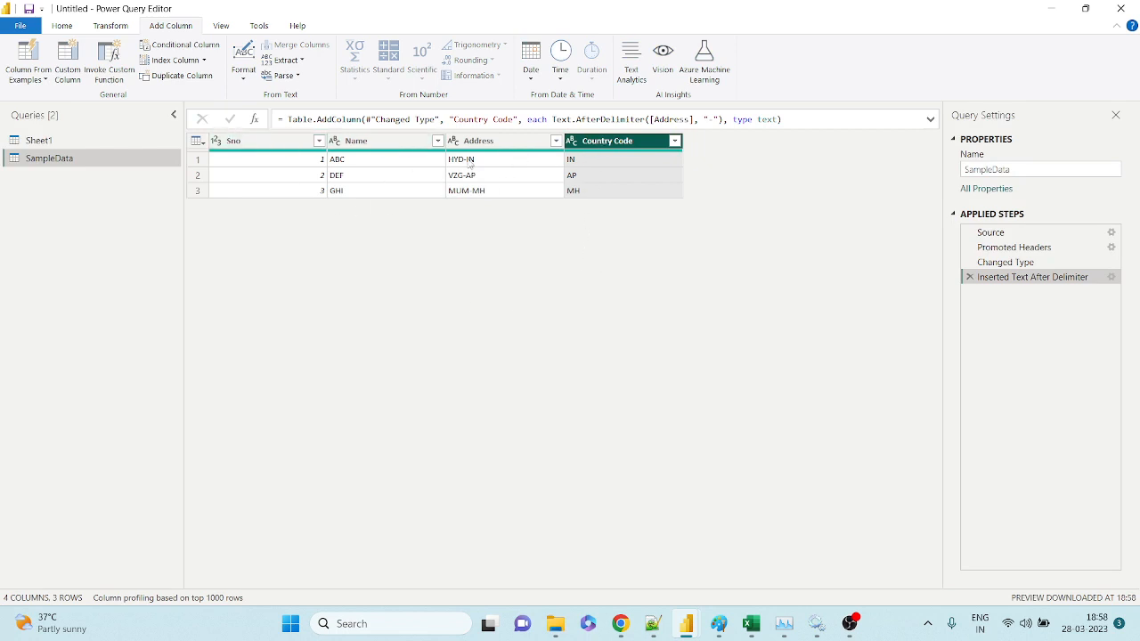
{"action": "left_click", "coordinate": [970, 278]}
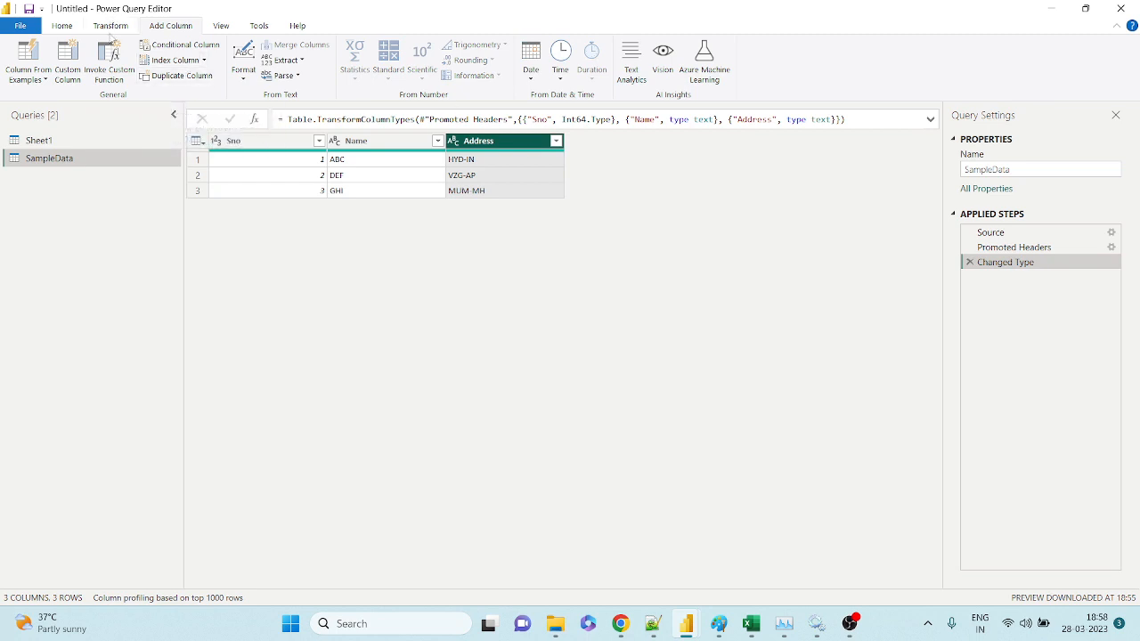
Split the Address column by a custom hyphen delimiter at each occurrence of the delimiter
{"action": "left_click", "coordinate": [111, 27]}
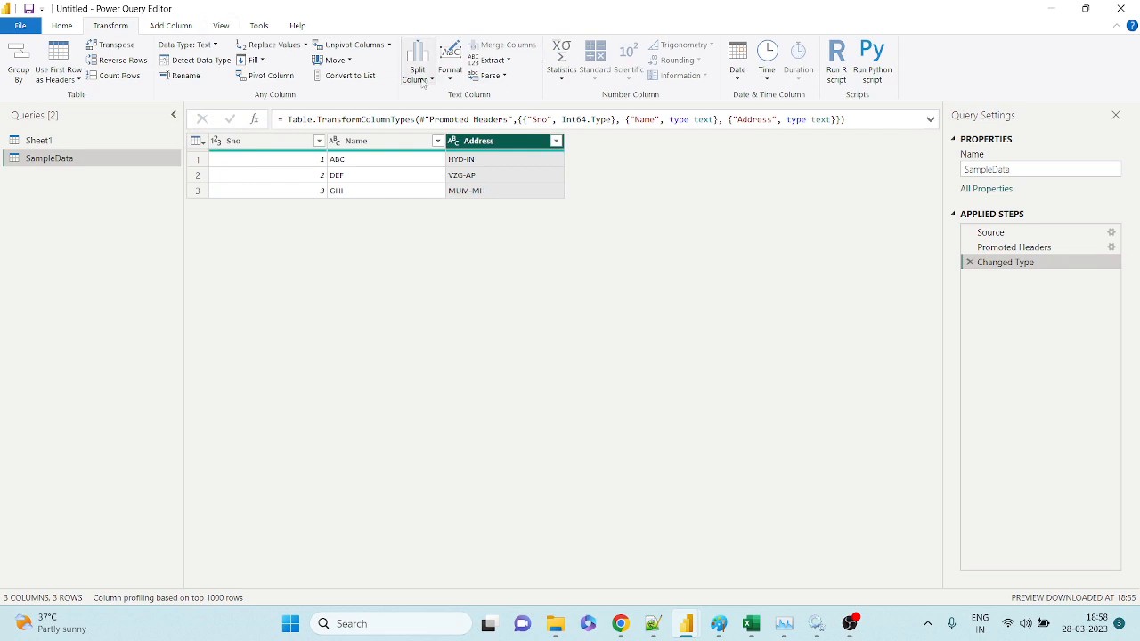
{"action": "left_click", "coordinate": [423, 78]}
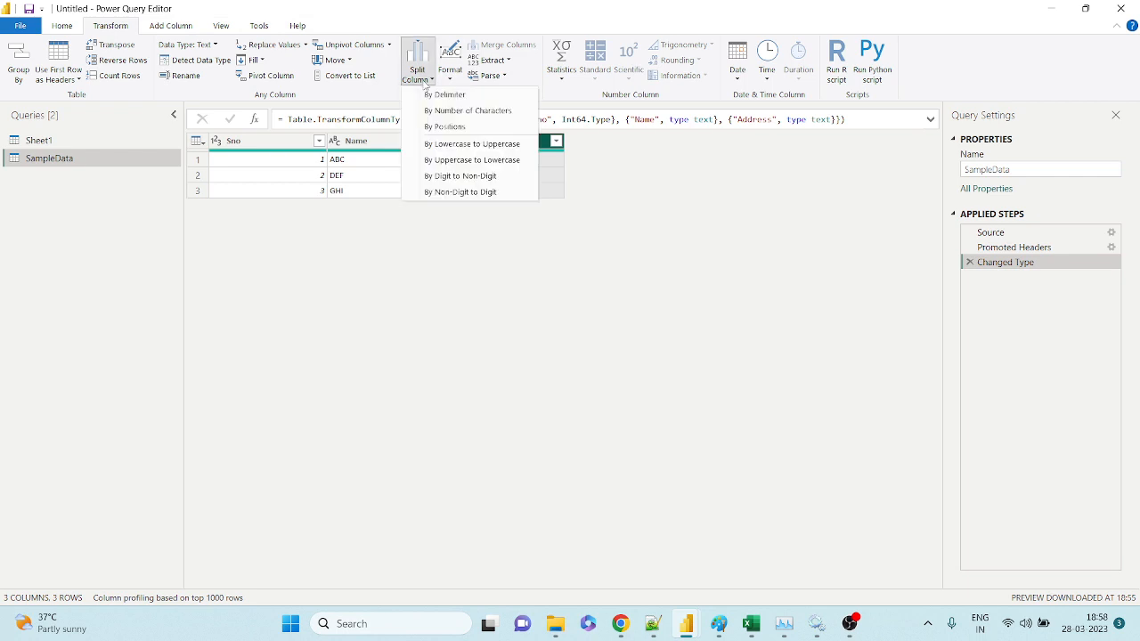
{"action": "left_click", "coordinate": [433, 95]}
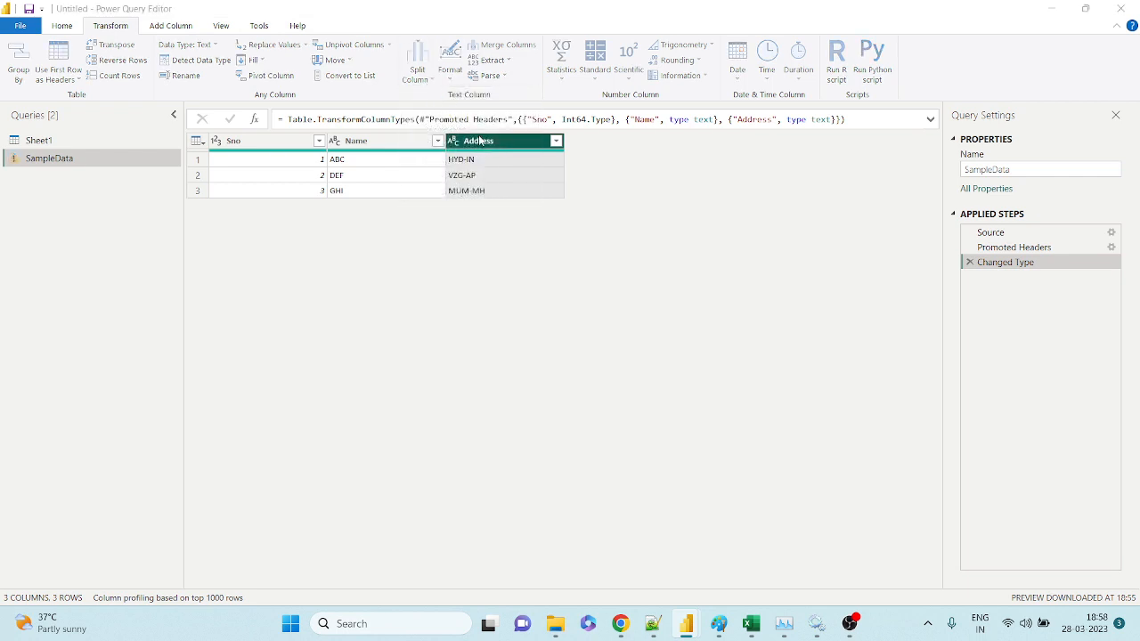
{"action": "left_click", "coordinate": [392, 236]}
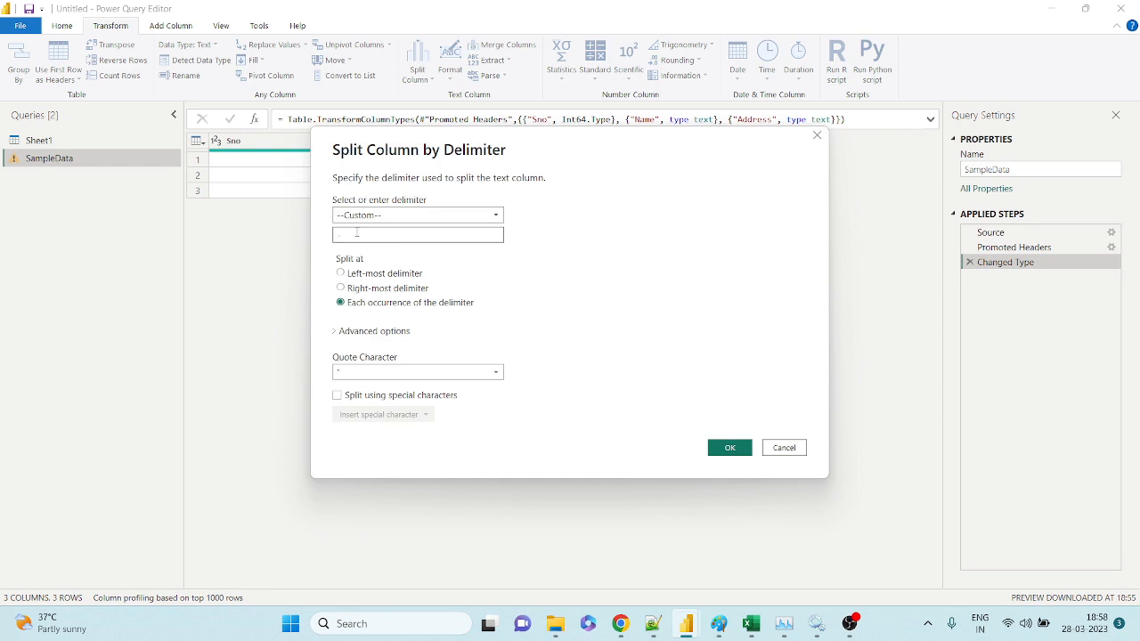
{"action": "left_click_drag", "start_coordinate": [359, 236], "coordinate": [265, 239]}
{"action": "left_click", "coordinate": [730, 448]}
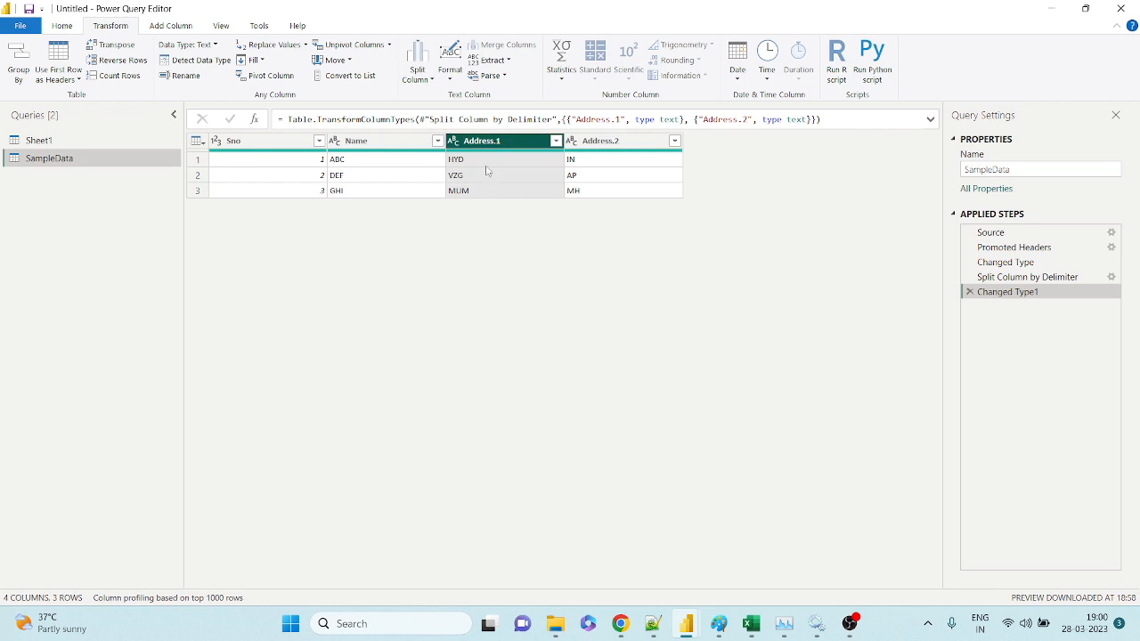
Rename the Address.2 column as Country
{"action": "left_click", "coordinate": [600, 143]}
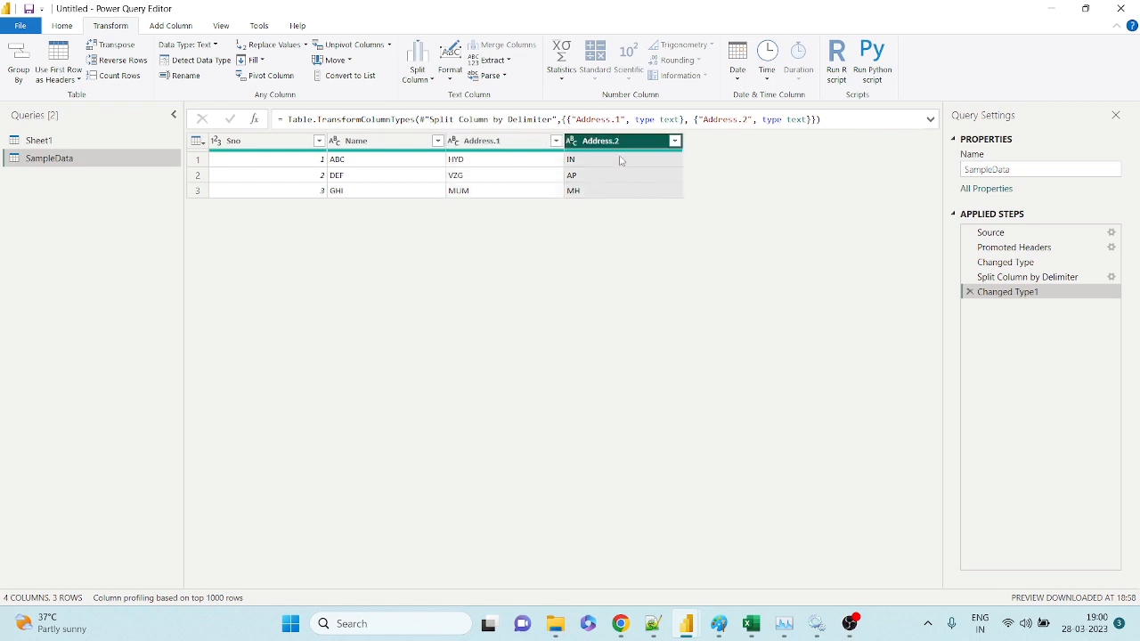
{"action": "double_click", "coordinate": [611, 142]}
{"action": "type", "text": "Cuntry"}
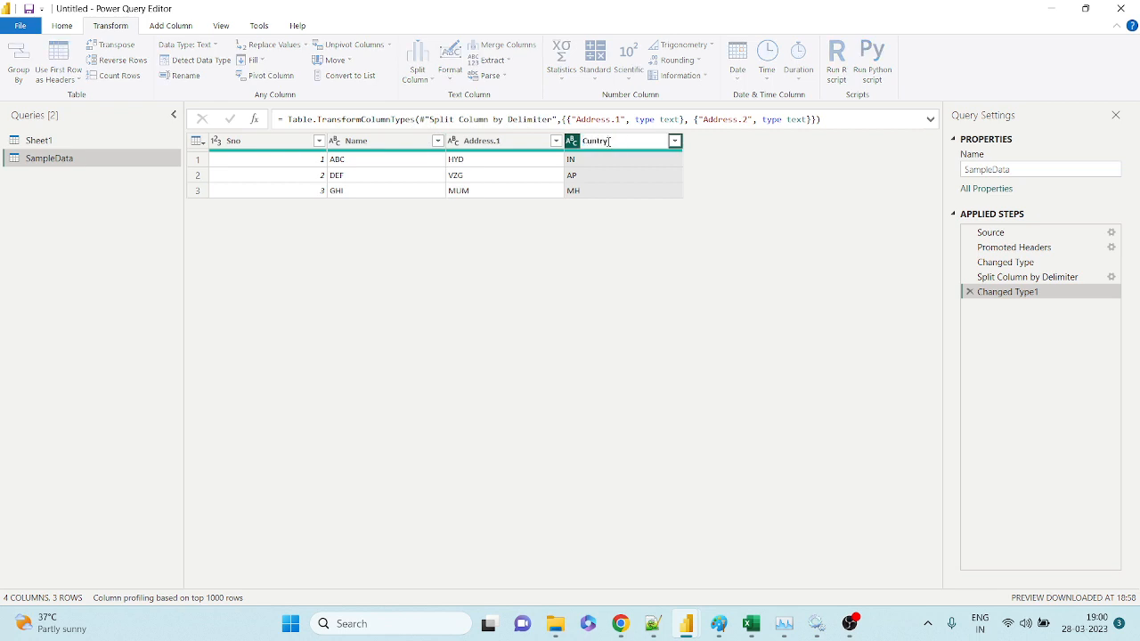
{"action": "double_click", "coordinate": [609, 141]}
{"action": "type", "text": "Country"}
Rename the Address.1 column as City
{"action": "double_click", "coordinate": [512, 141]}
{"action": "type", "text": "Sta"}
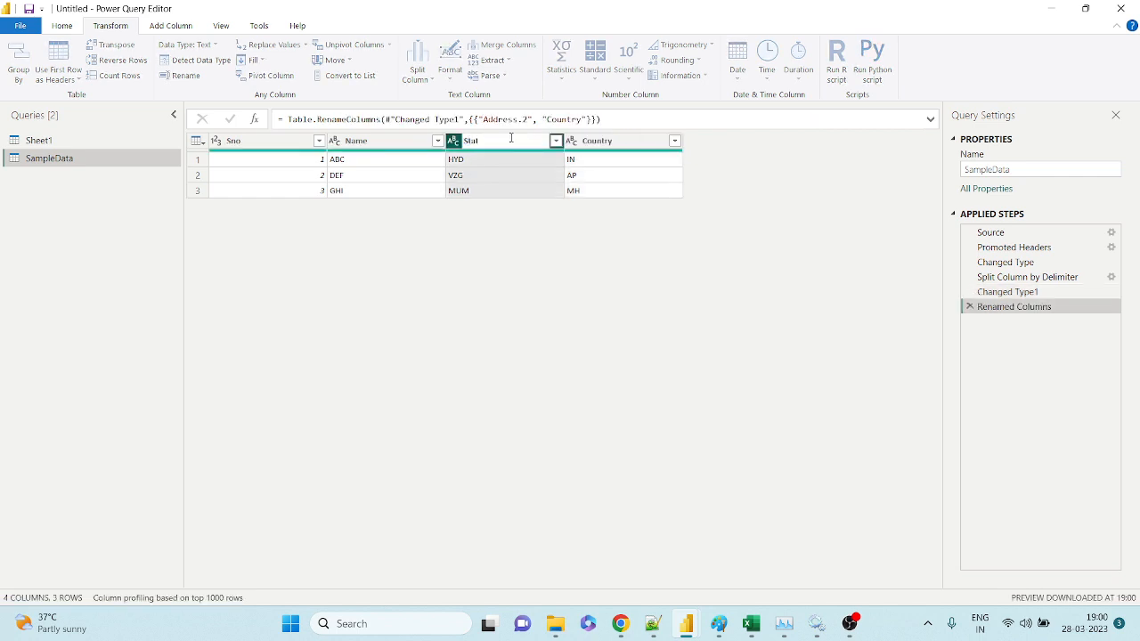
{"action": "type", "text": "t"}
{"action": "key", "text": "BackSpace"}
{"action": "key", "text": "BackSpace"}
{"action": "key", "text": "BackSpace"}
{"action": "key", "text": "BackSpace"}
{"action": "type", "text": "City"}
{"action": "key", "text": "Return"}
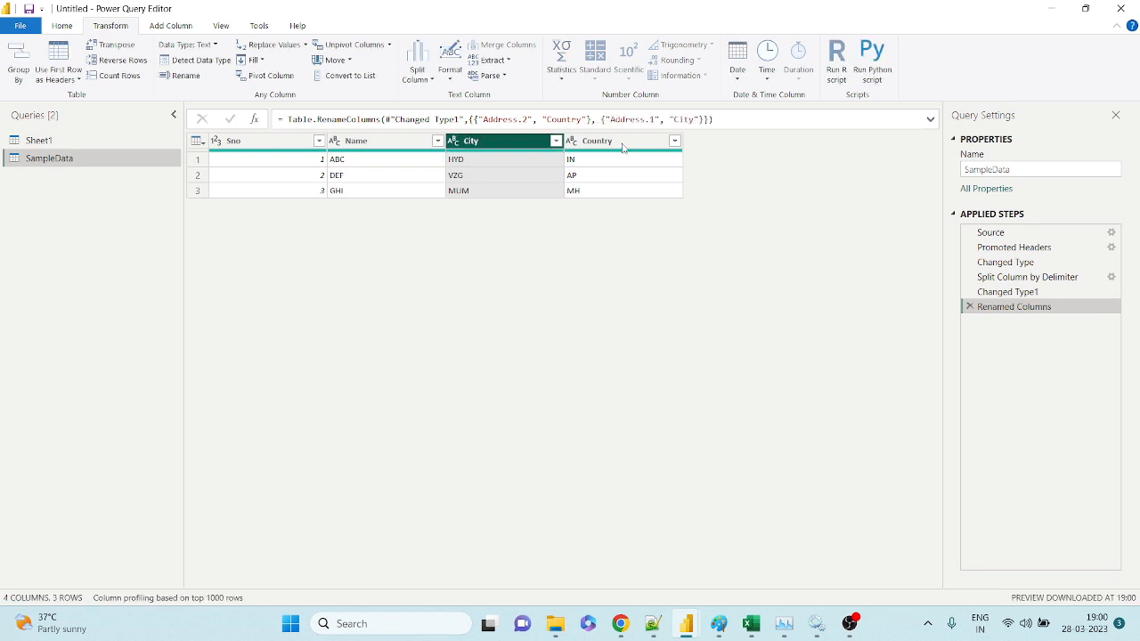
Rename the Country column as State
{"action": "left_click", "coordinate": [622, 148]}
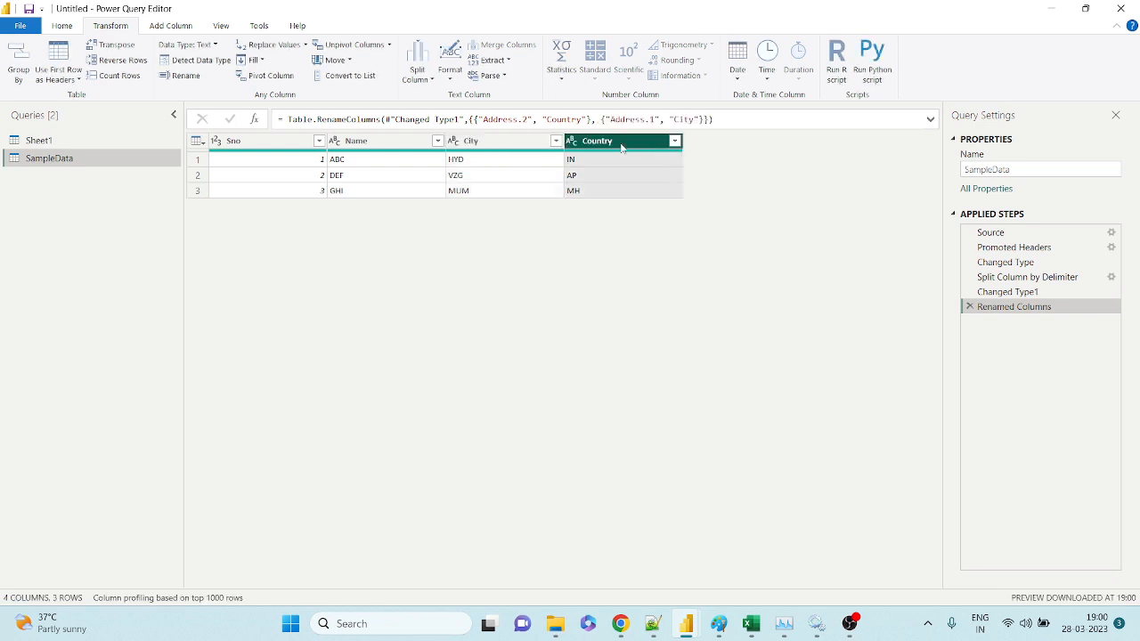
{"action": "double_click", "coordinate": [621, 148]}
{"action": "type", "text": "State"}
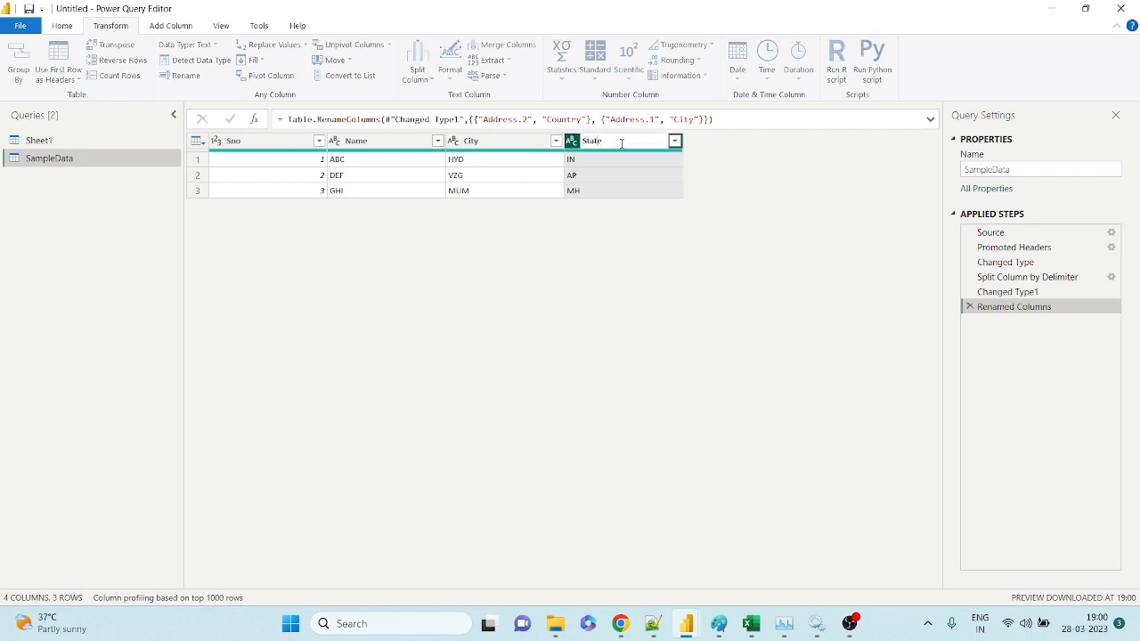
{"action": "key", "text": "Return"}
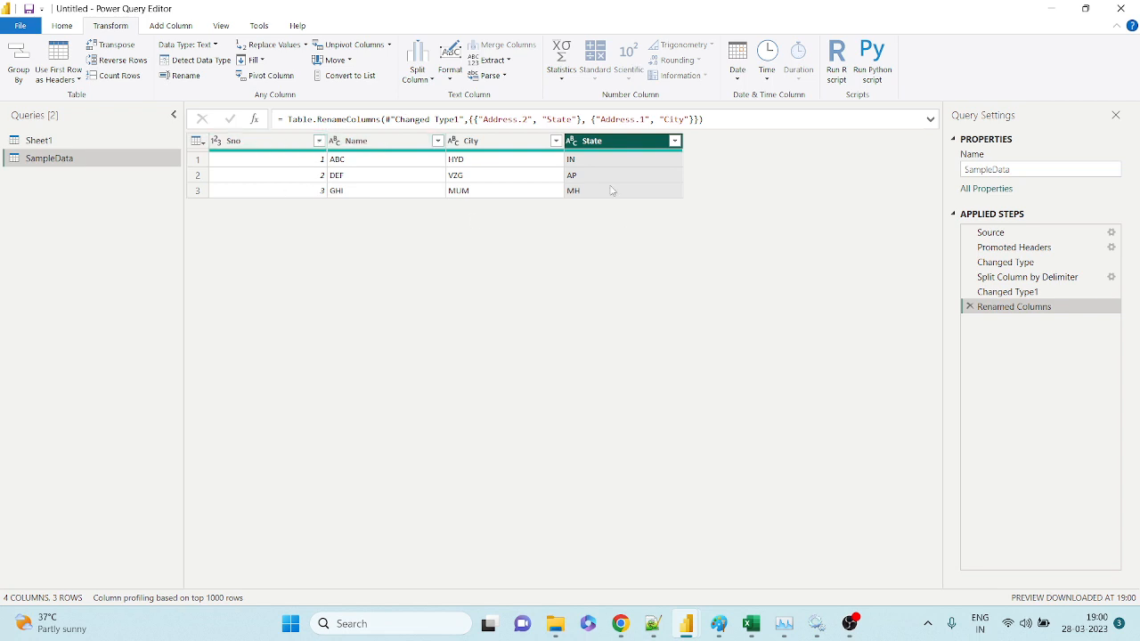
{"action": "left_click", "coordinate": [63, 28]}
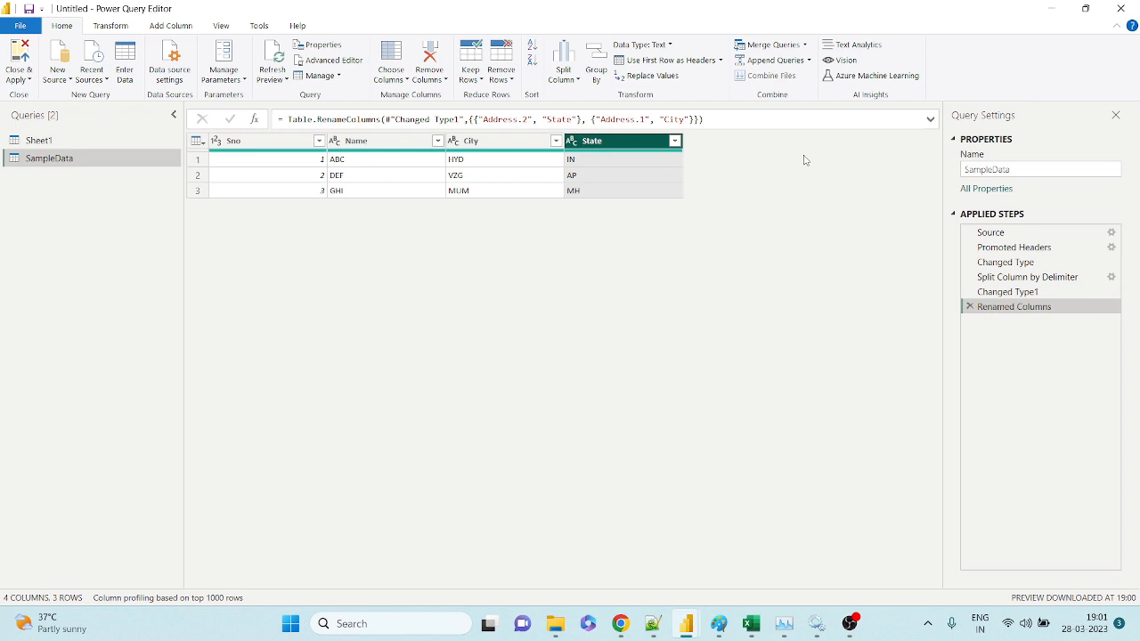
Sort the SampleData rows in ascending order by the State column
{"action": "left_click", "coordinate": [607, 177]}
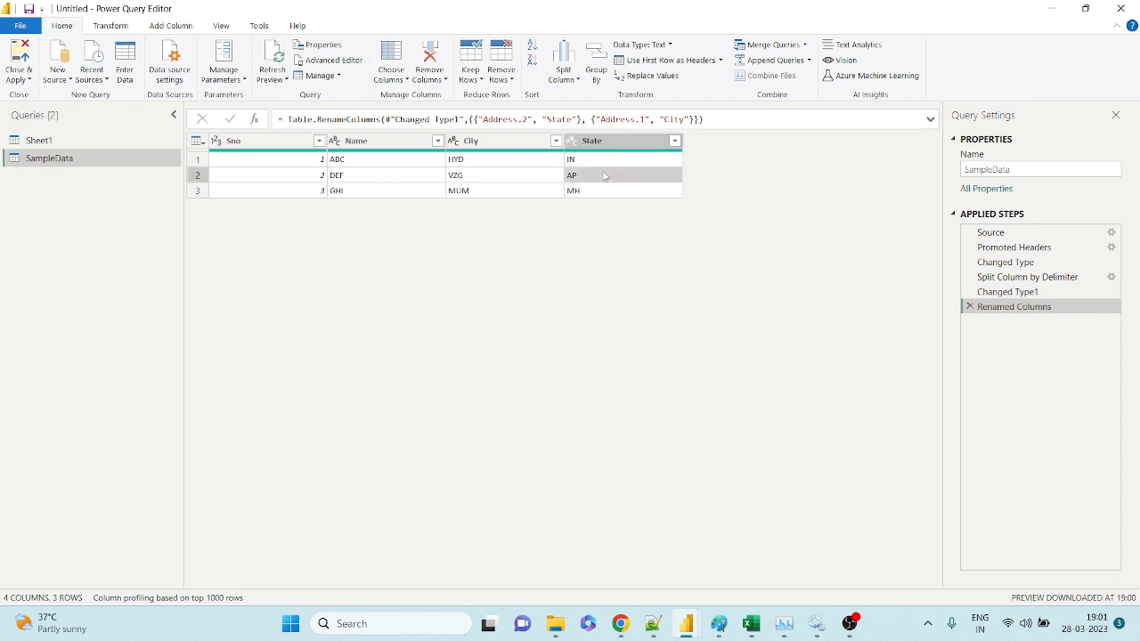
{"action": "left_click", "coordinate": [257, 171]}
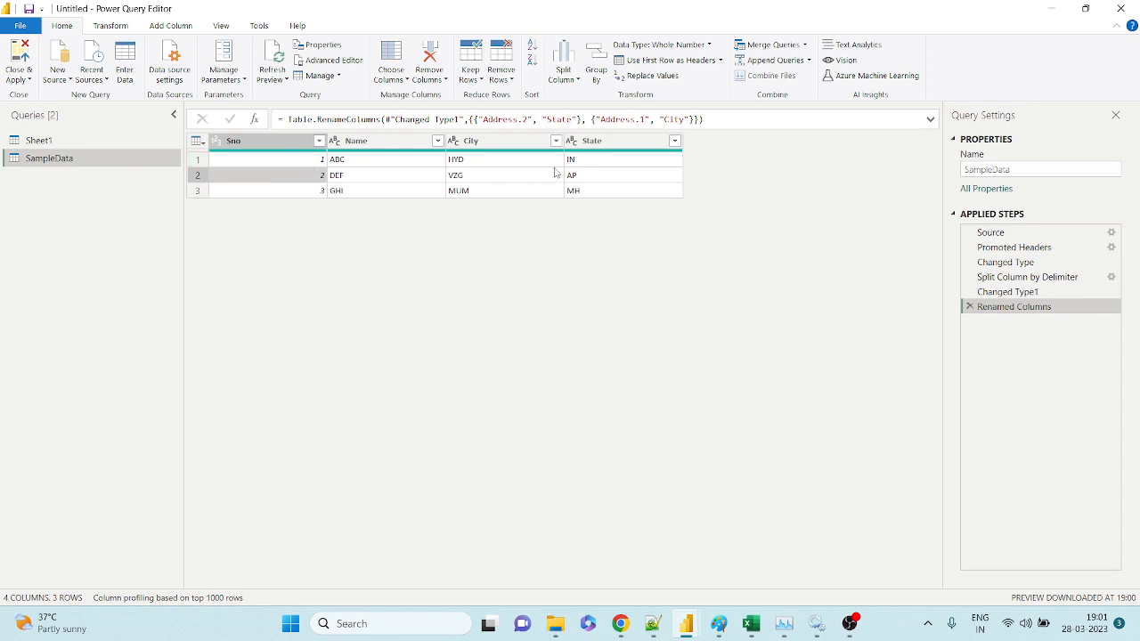
{"action": "left_click", "coordinate": [597, 189]}
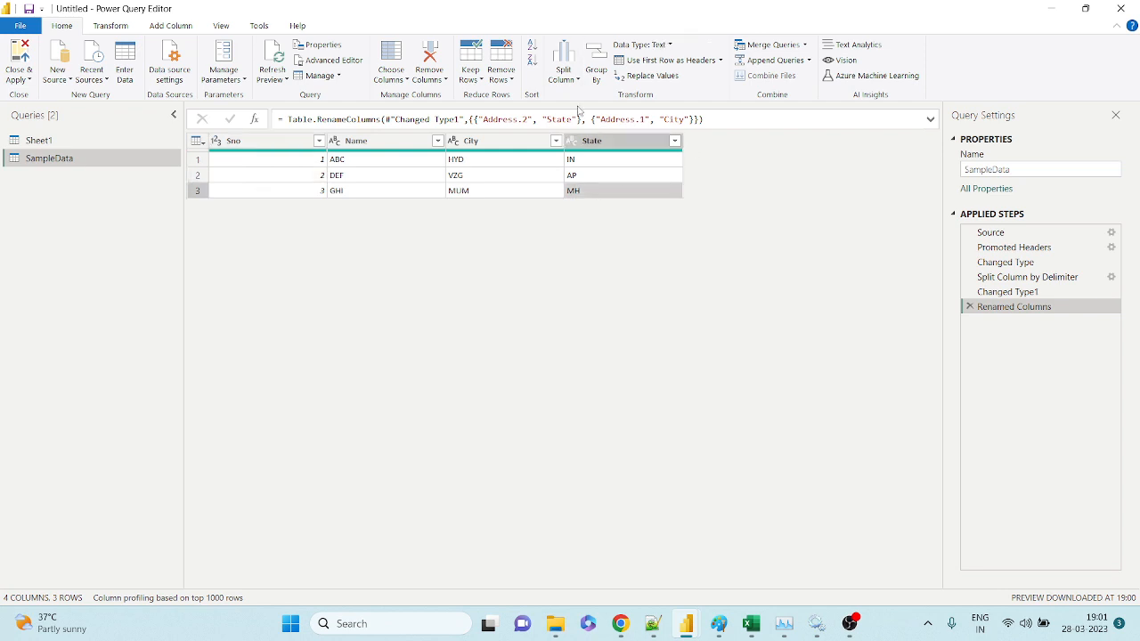
{"action": "left_click", "coordinate": [592, 141]}
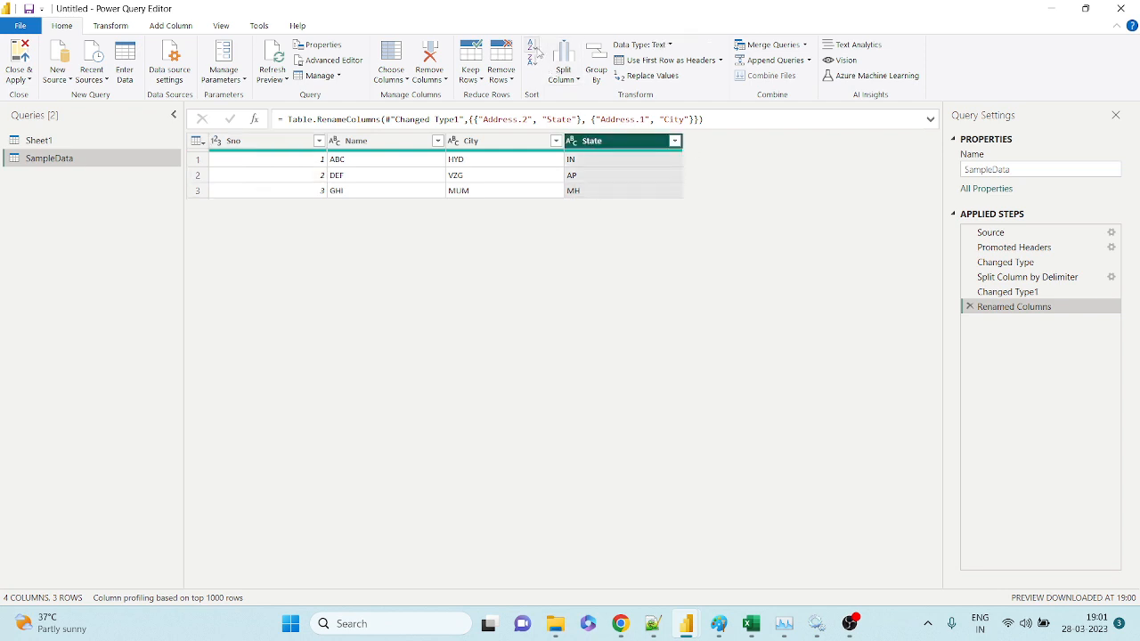
{"action": "left_click", "coordinate": [534, 49]}
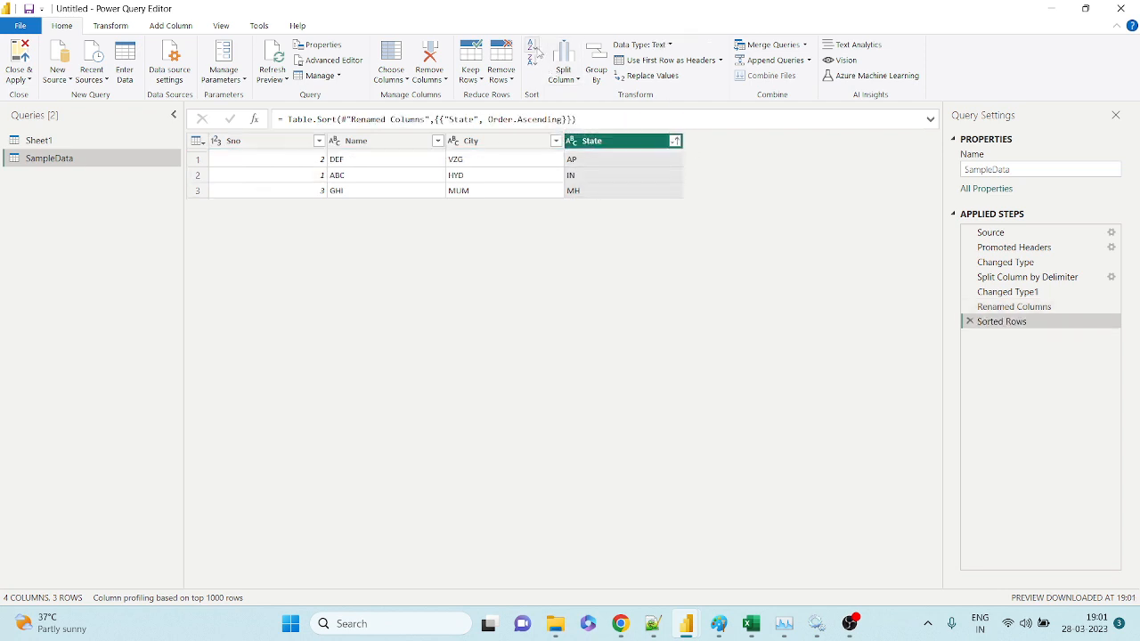
{"action": "left_click", "coordinate": [334, 162]}
{"action": "left_click", "coordinate": [599, 163]}
{"action": "left_click", "coordinate": [596, 176]}
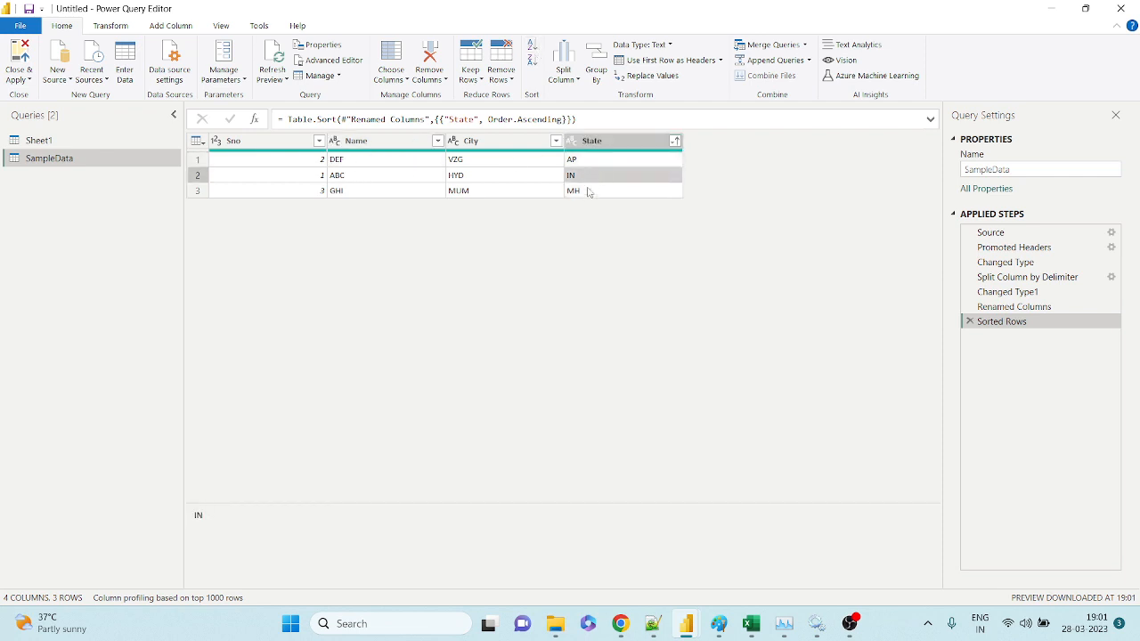
{"action": "left_click", "coordinate": [589, 191]}
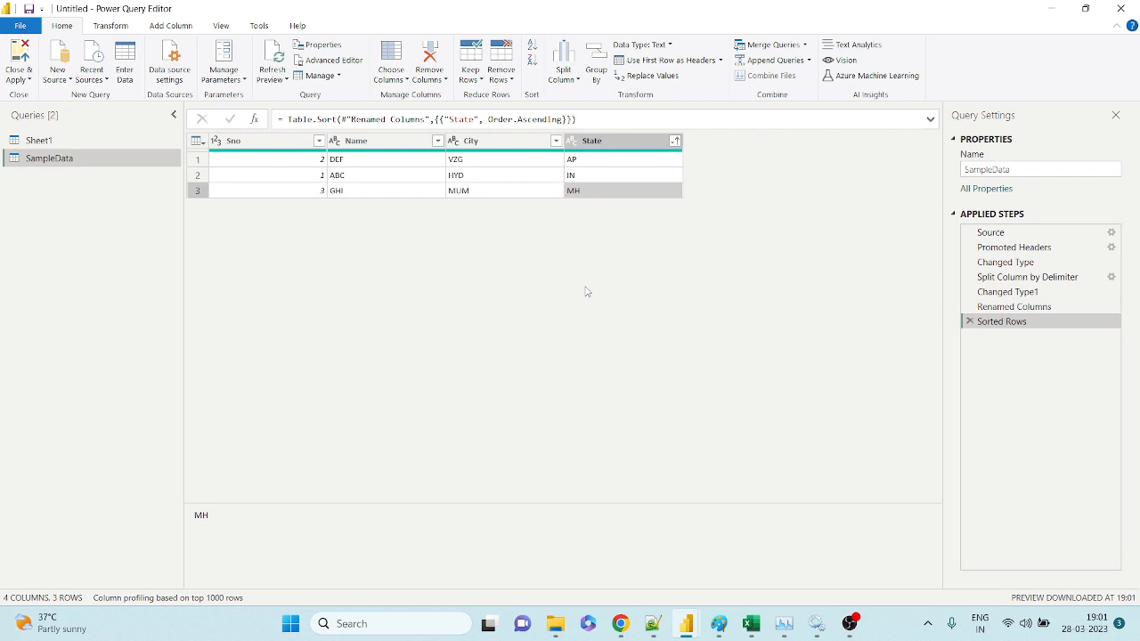
Switch to Excel to review the full student table A1:G14 in Student.xlsx, and return to Power Query Editor
{"action": "left_click", "coordinate": [753, 626]}
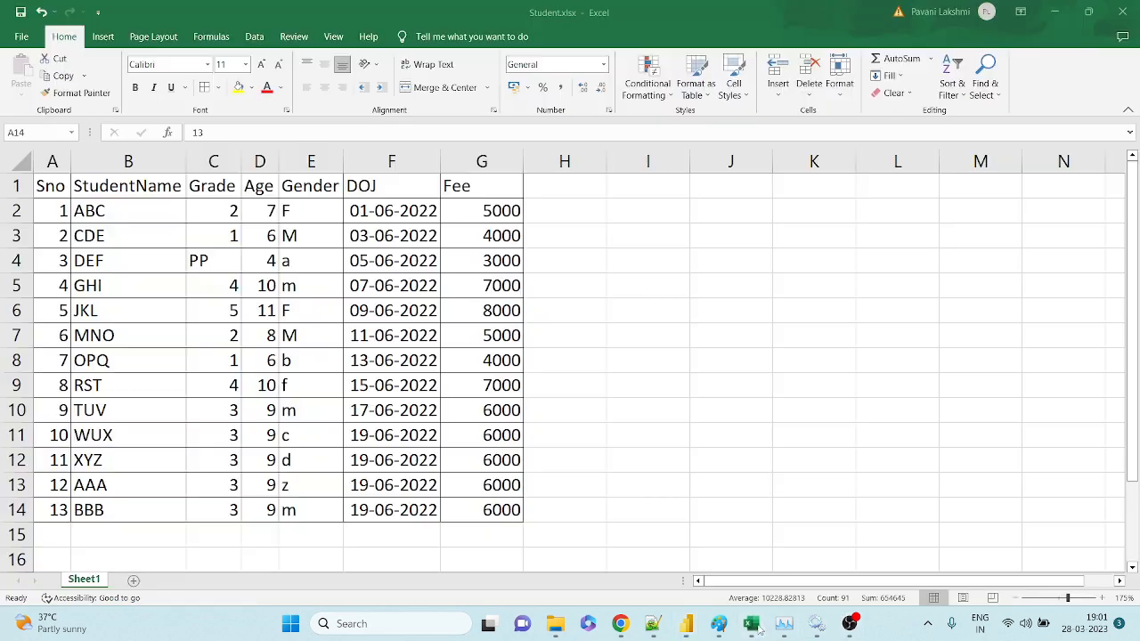
{"action": "left_click_drag", "start_coordinate": [499, 510], "coordinate": [43, 185]}
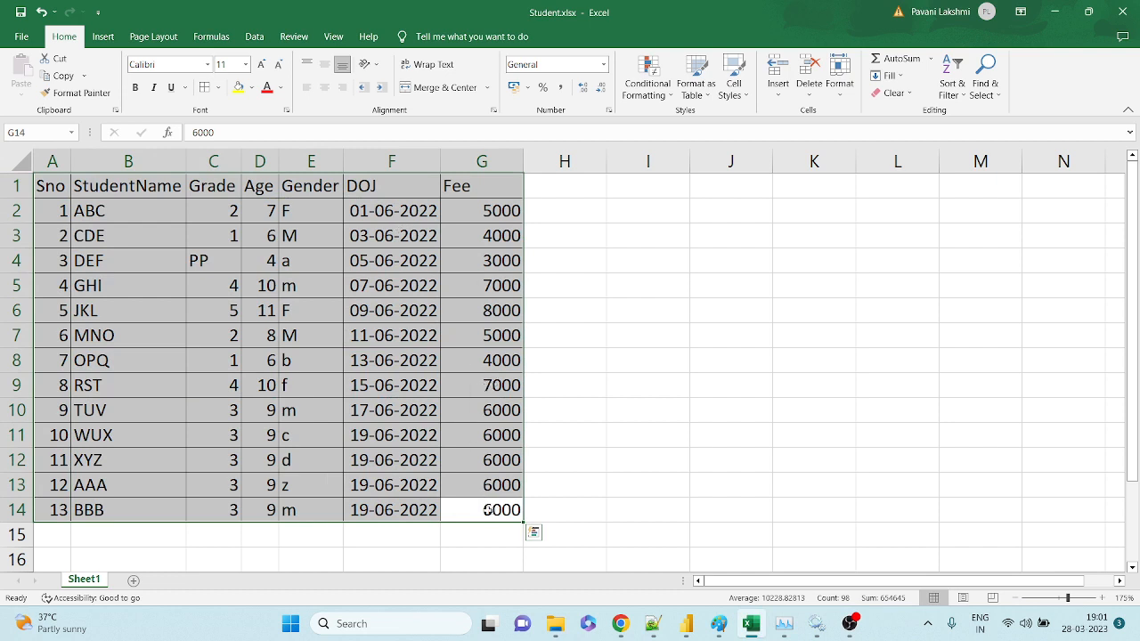
{"action": "left_click", "coordinate": [1055, 15]}
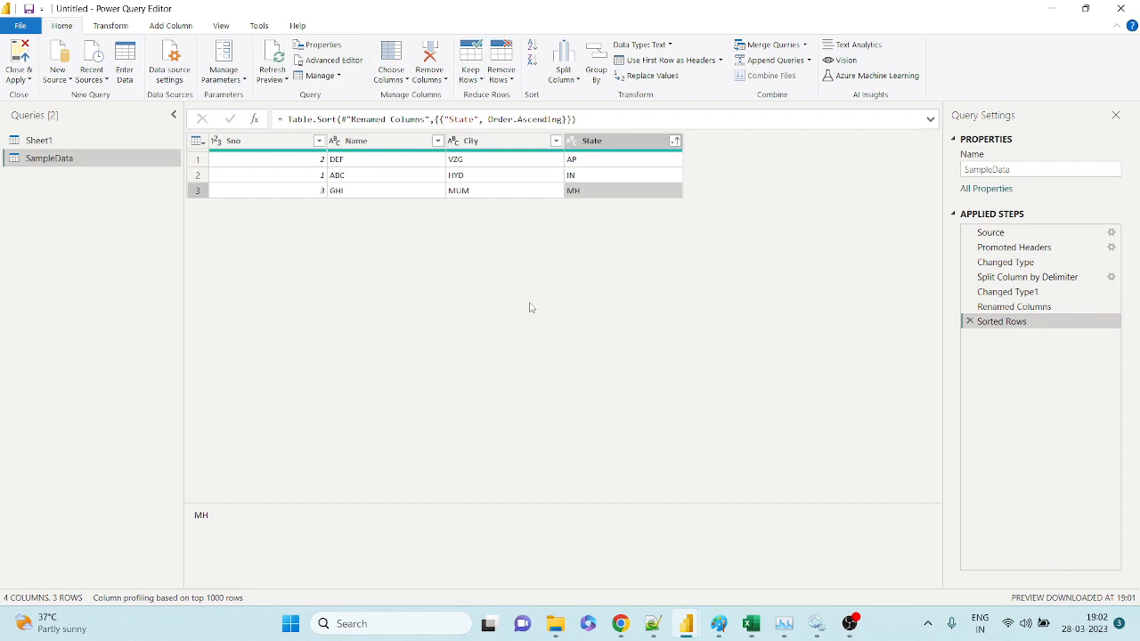
{"action": "key", "text": "alt+Tab"}
{"action": "key", "text": "alt+Tab"}
Open the Sheet1 query and review the text formatting options available for the StudentName column
{"action": "left_click", "coordinate": [123, 142]}
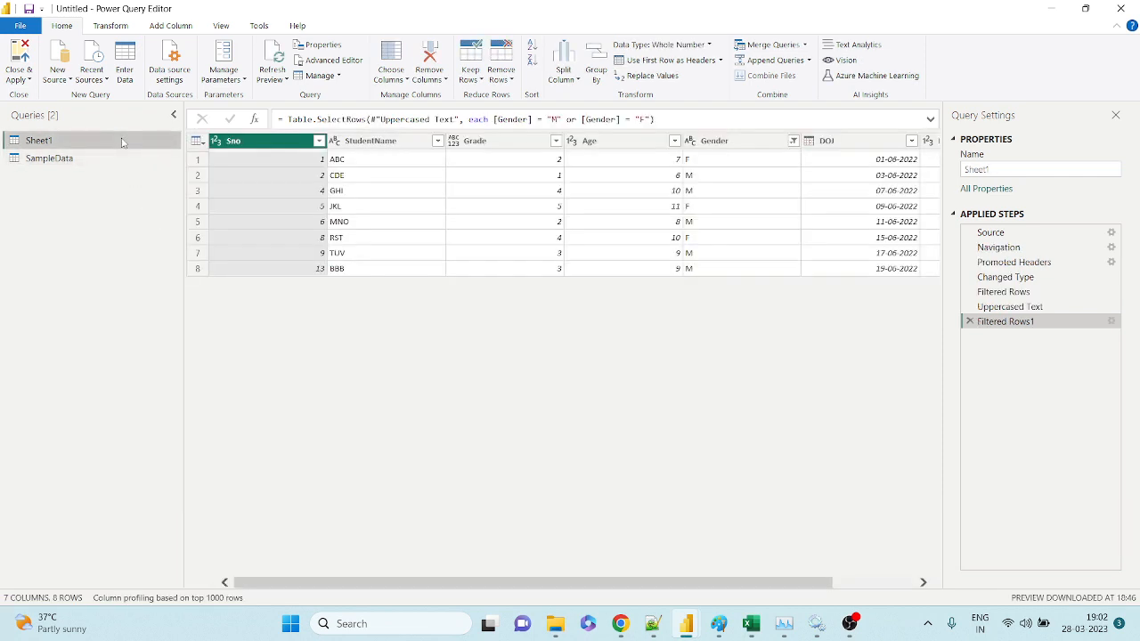
{"action": "left_click", "coordinate": [368, 148]}
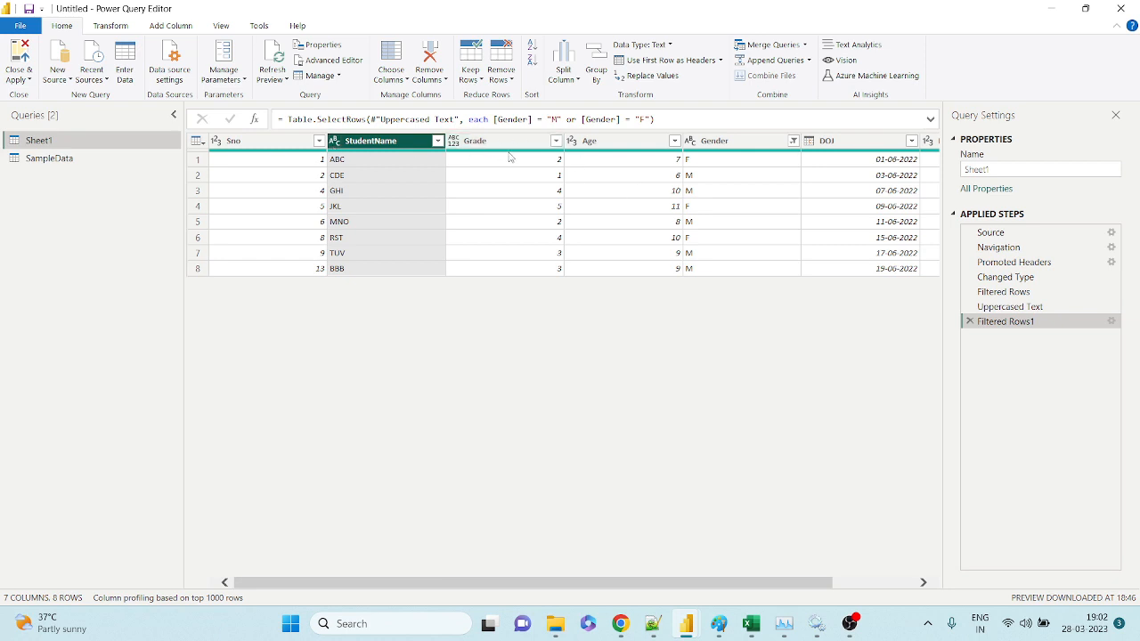
{"action": "left_click", "coordinate": [114, 25]}
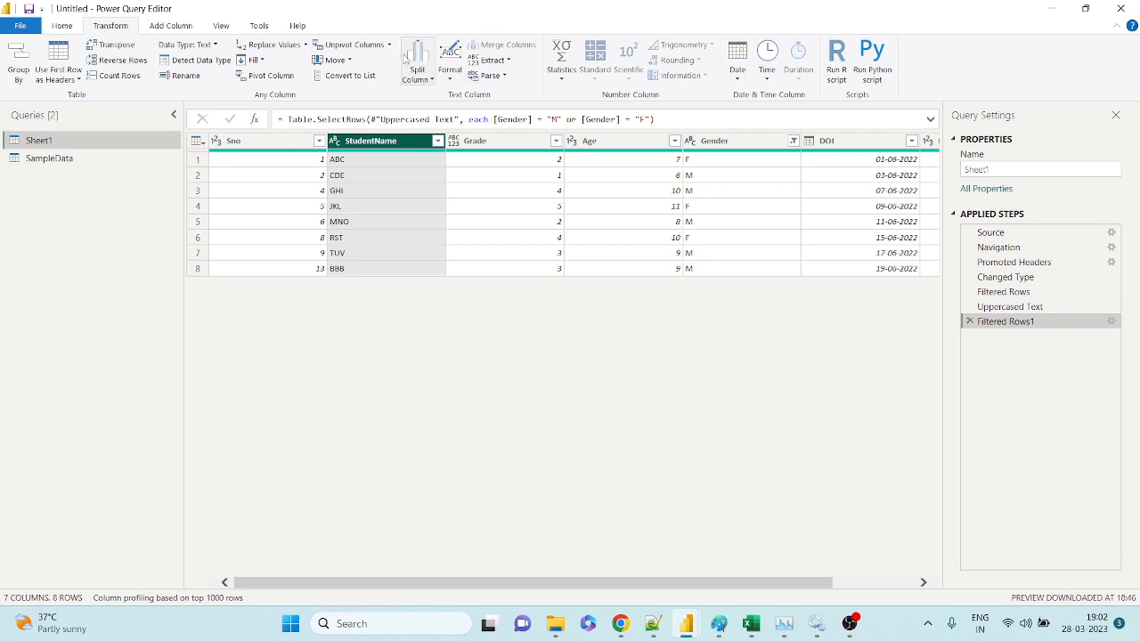
{"action": "left_click", "coordinate": [421, 79]}
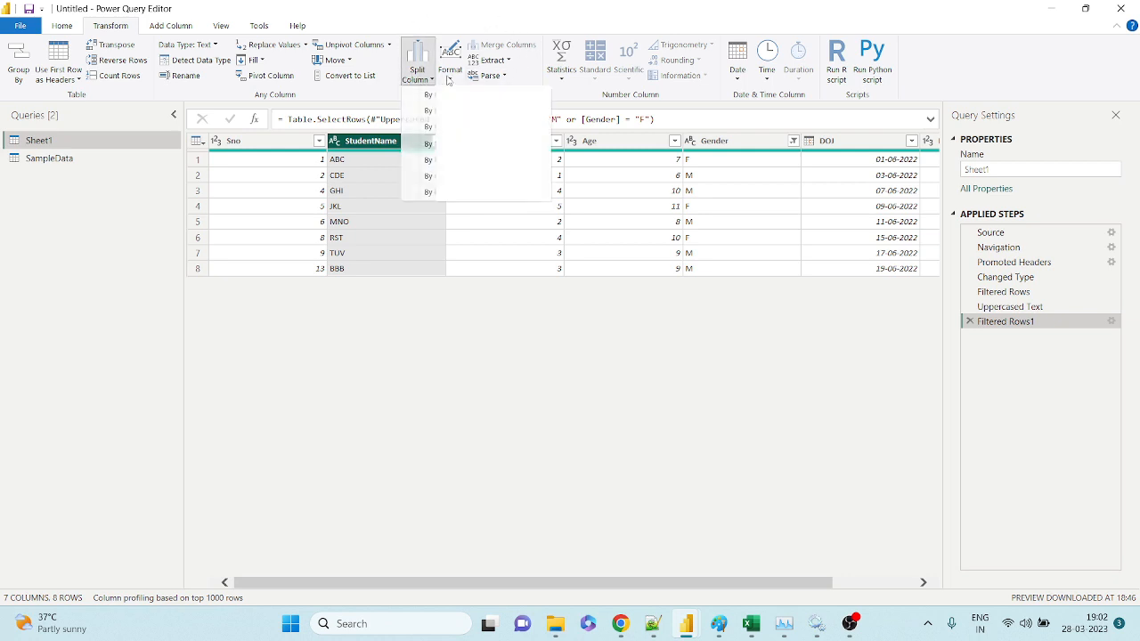
{"action": "left_click", "coordinate": [450, 79]}
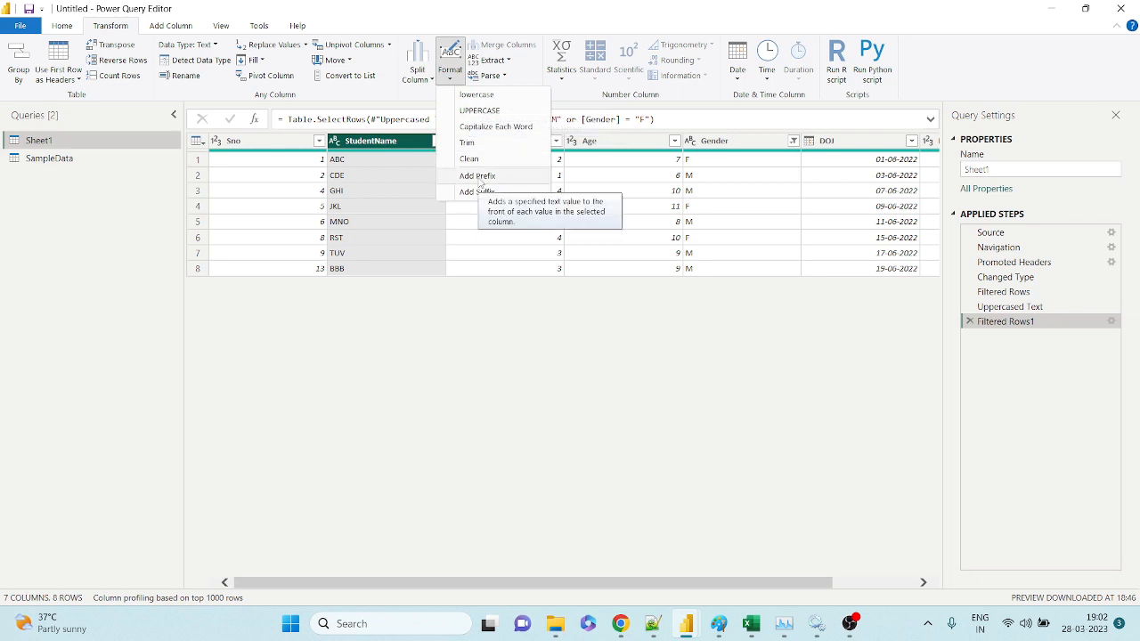
{"action": "left_click", "coordinate": [401, 151]}
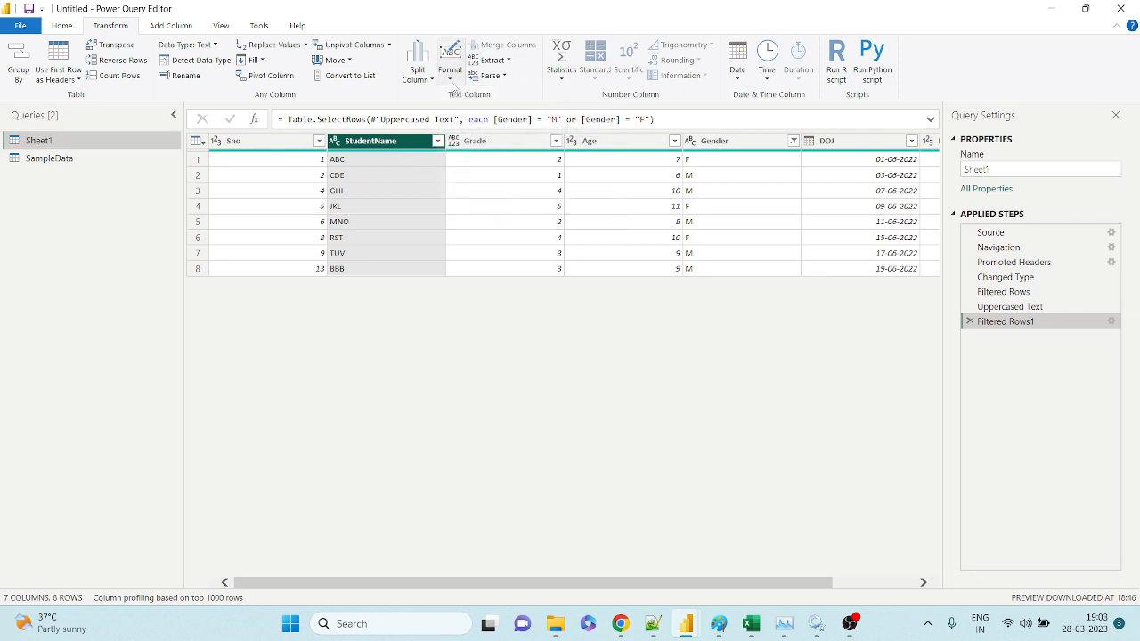
Add the prefix "Mr." to every value in the StudentName column
{"action": "left_click", "coordinate": [454, 82]}
{"action": "left_click", "coordinate": [478, 176]}
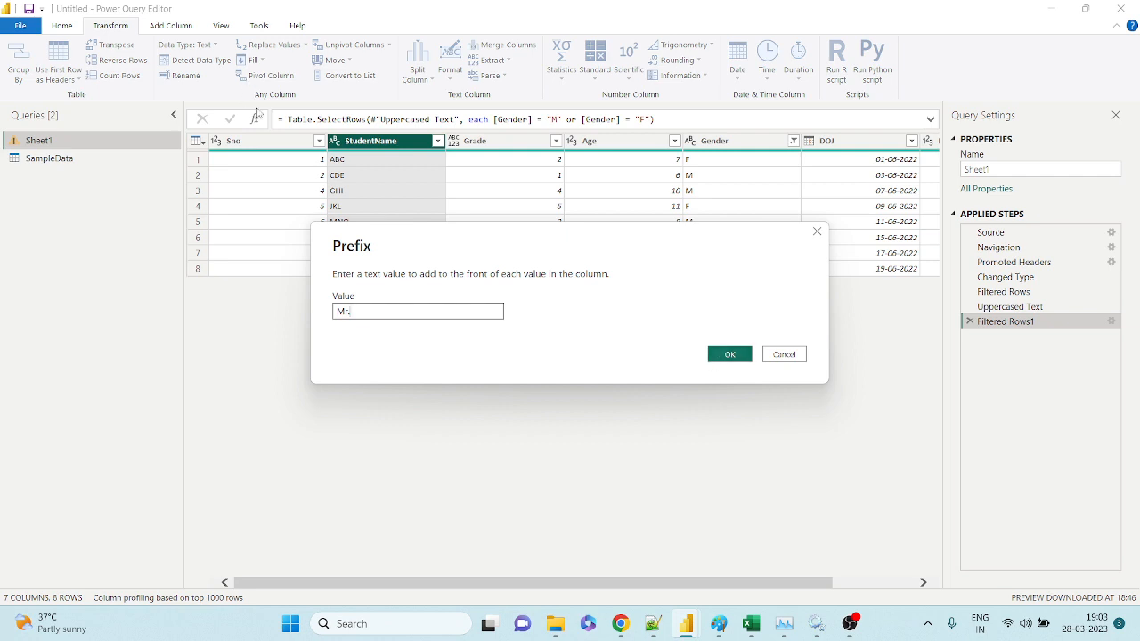
{"action": "left_click", "coordinate": [723, 354]}
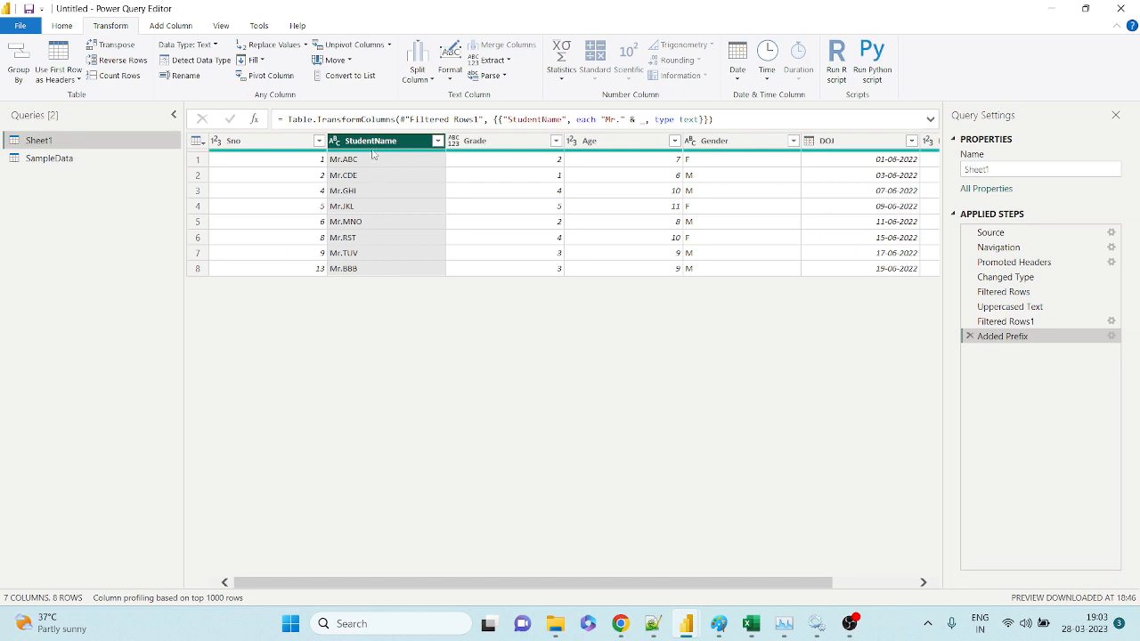
Remove the Added Prefix step from the Sheet1 query's applied steps
{"action": "left_click", "coordinate": [450, 78]}
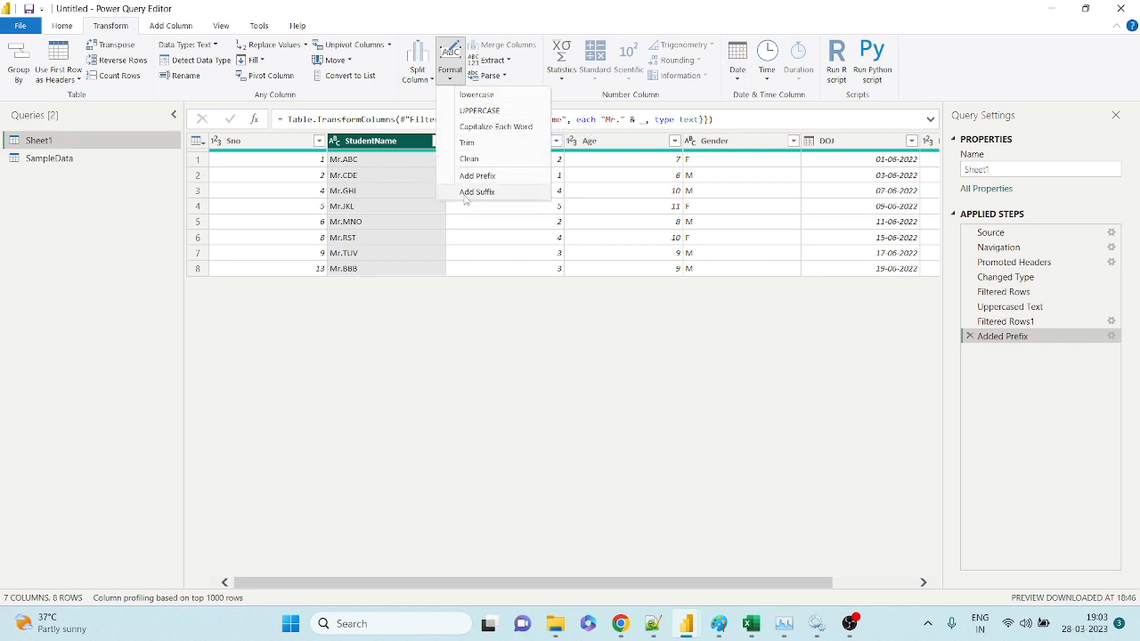
{"action": "left_click", "coordinate": [497, 320]}
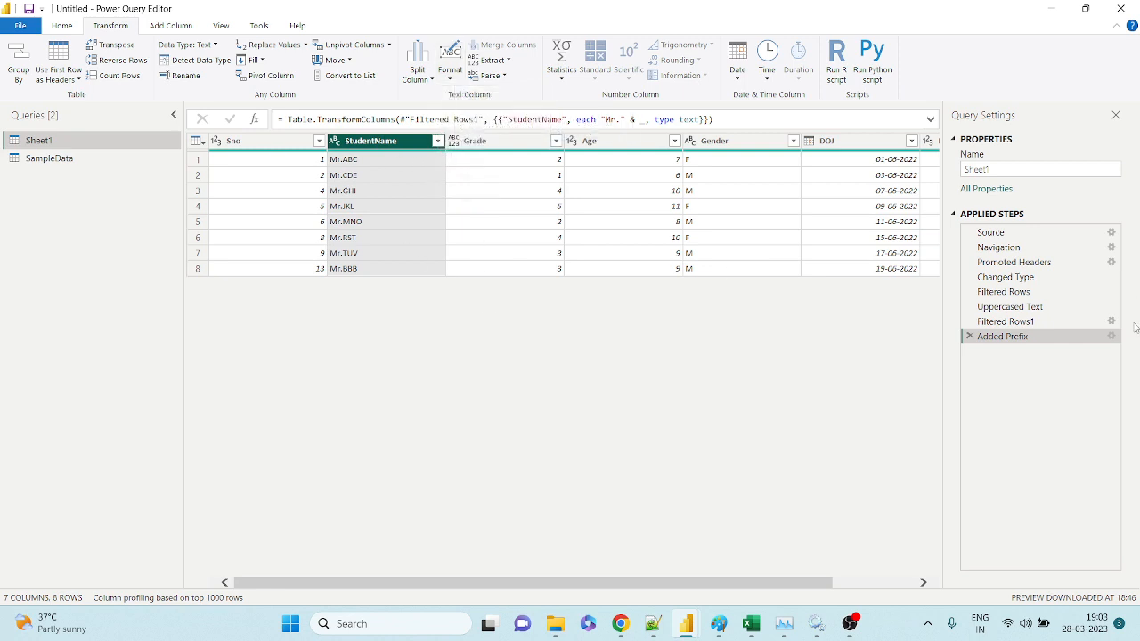
{"action": "left_click", "coordinate": [970, 336]}
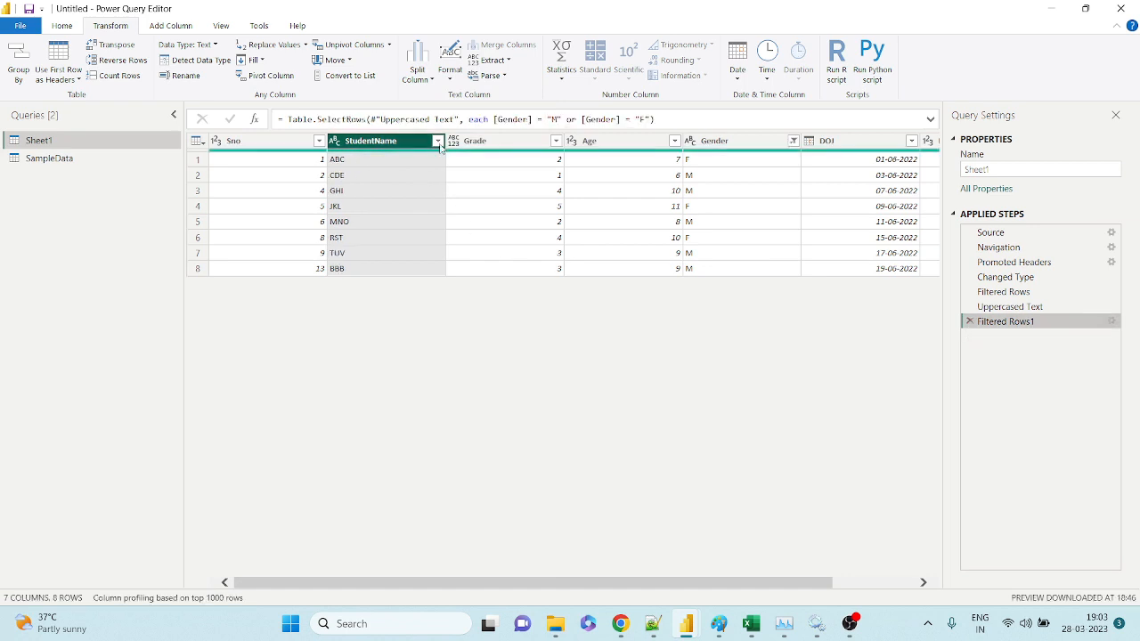
Convert the StudentName values to lowercase and capitalize each word in them
{"action": "left_click", "coordinate": [450, 72]}
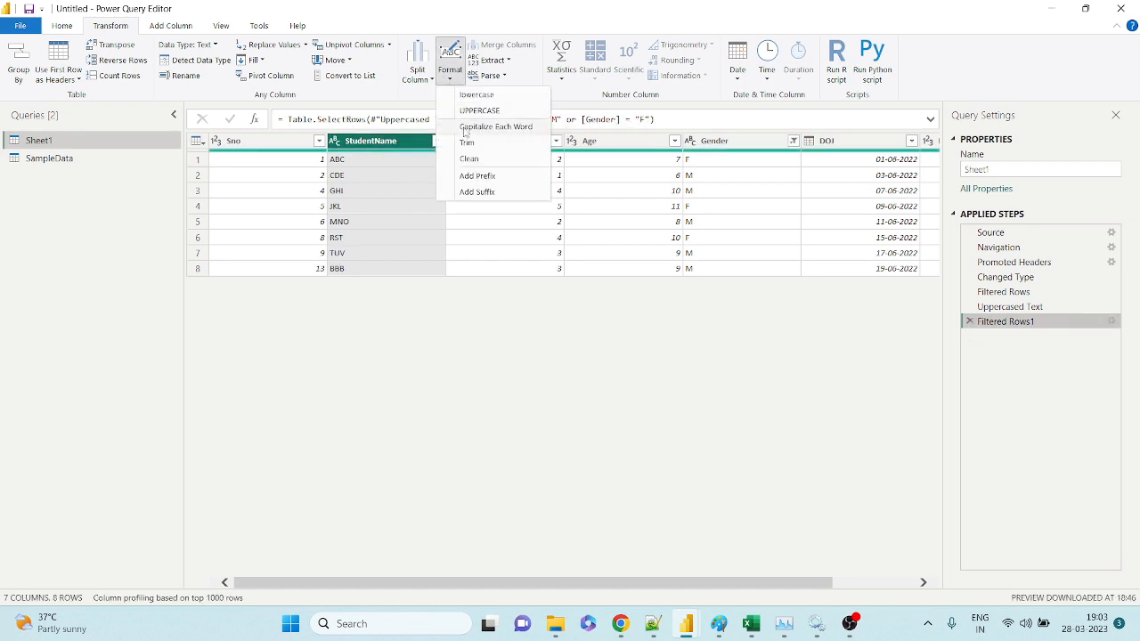
{"action": "left_click", "coordinate": [470, 96]}
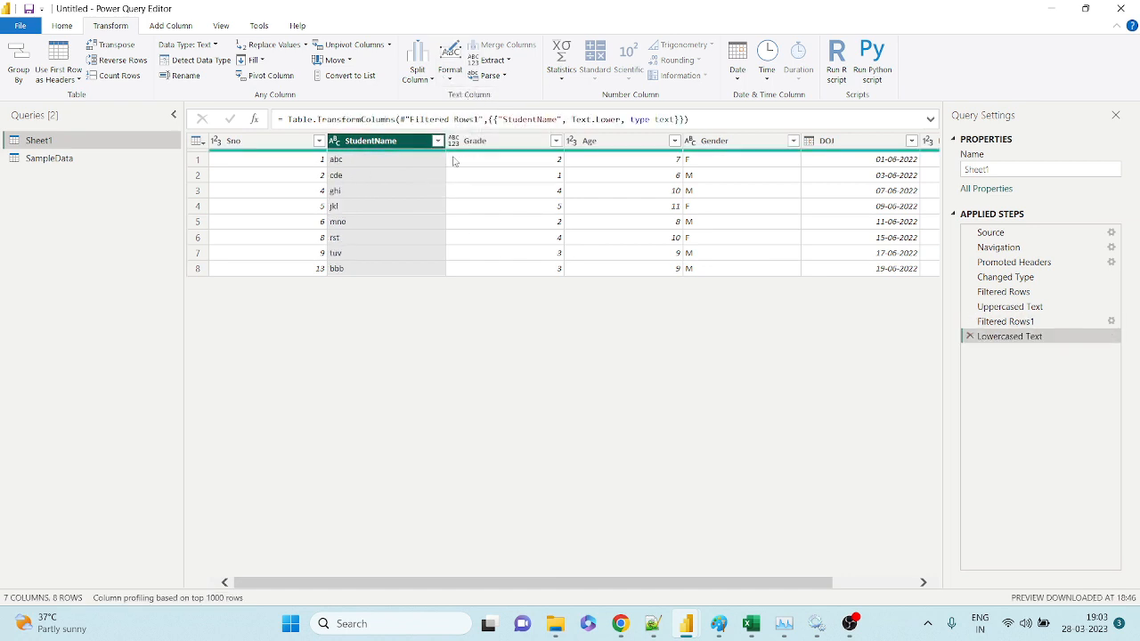
{"action": "left_click", "coordinate": [430, 80]}
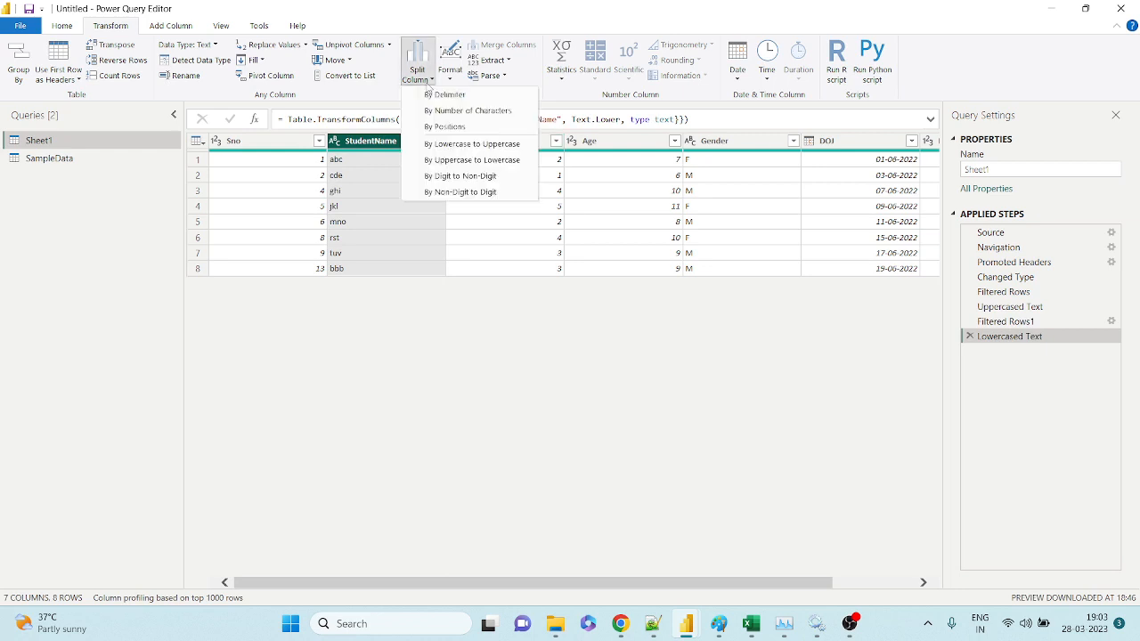
{"action": "left_click", "coordinate": [454, 75]}
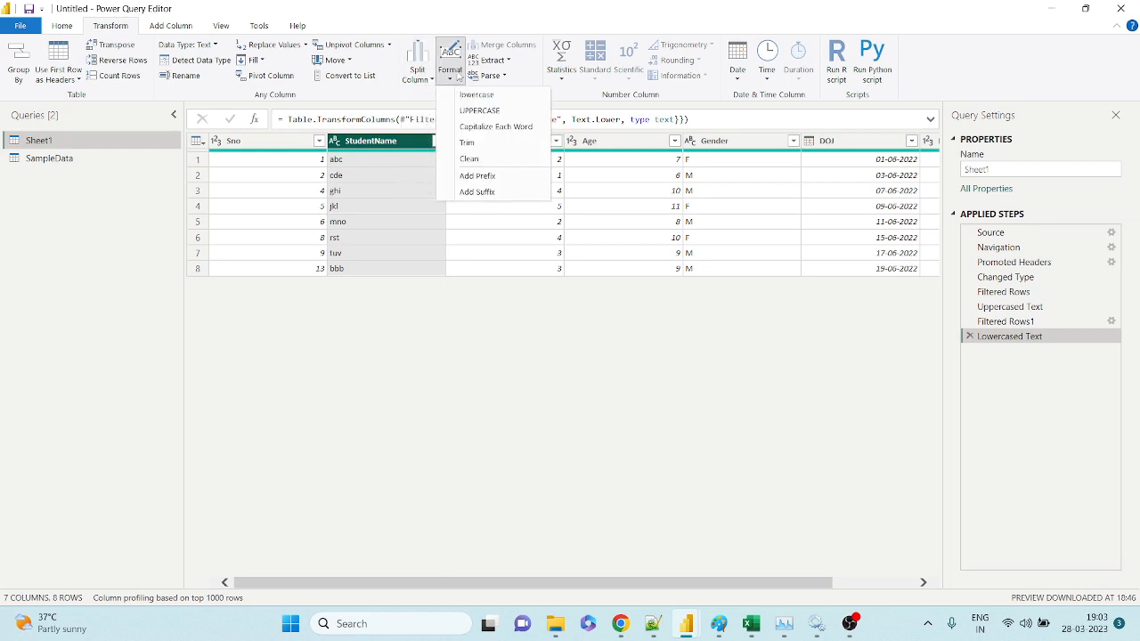
{"action": "left_click", "coordinate": [499, 127]}
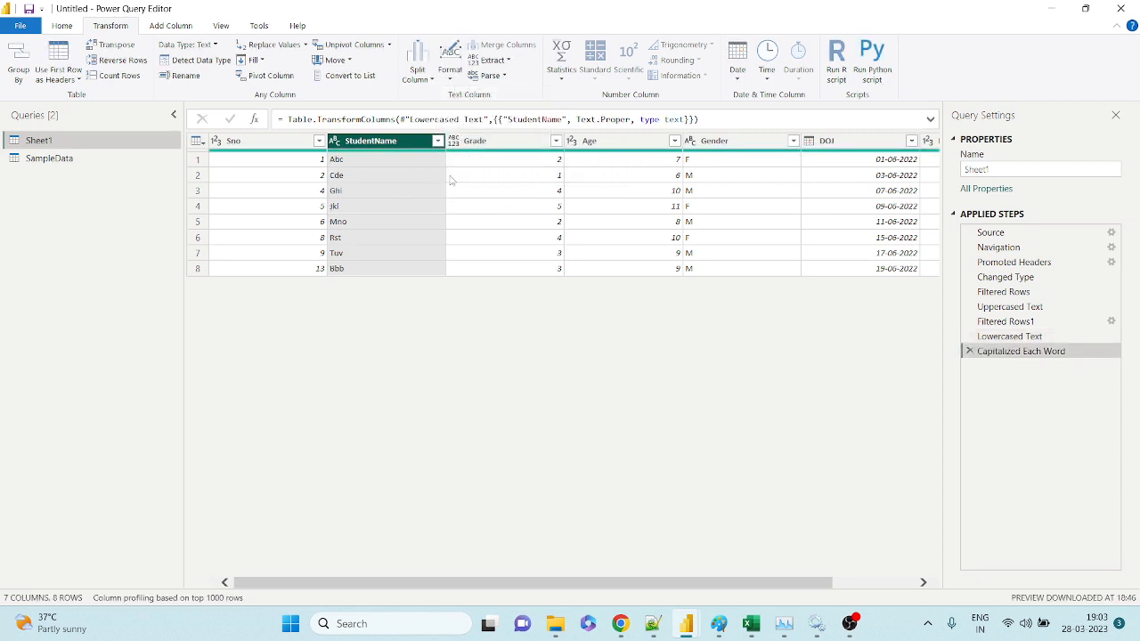
Add the suffix " Garu", with a leading space, to every value in the StudentName column
{"action": "left_click", "coordinate": [445, 79]}
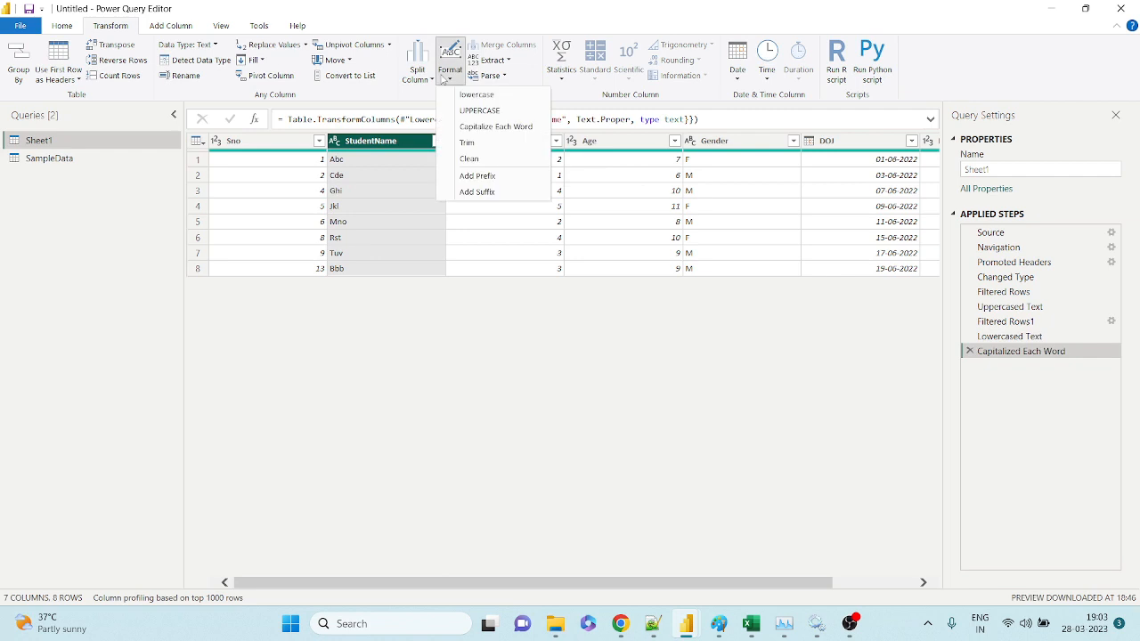
{"action": "left_click", "coordinate": [462, 193]}
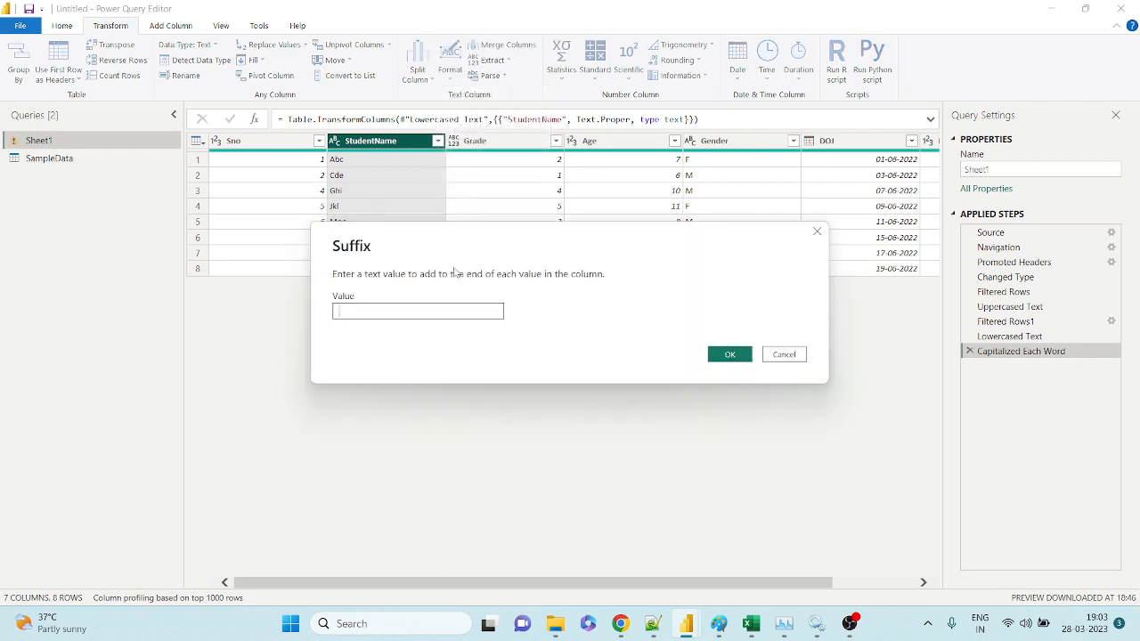
{"action": "type", "text": "Garu"}
{"action": "left_click", "coordinate": [728, 355]}
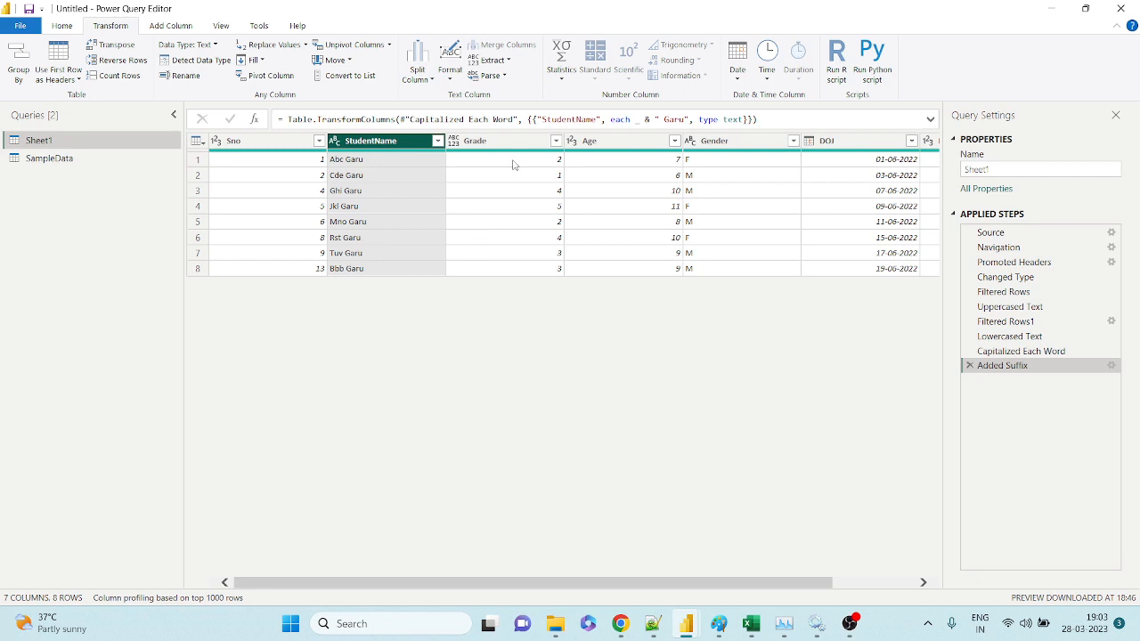
Remove the Added Suffix, Capitalized Each Word and Lowercased Text steps from the Sheet1 query
{"action": "left_click", "coordinate": [969, 365]}
{"action": "left_click", "coordinate": [970, 351]}
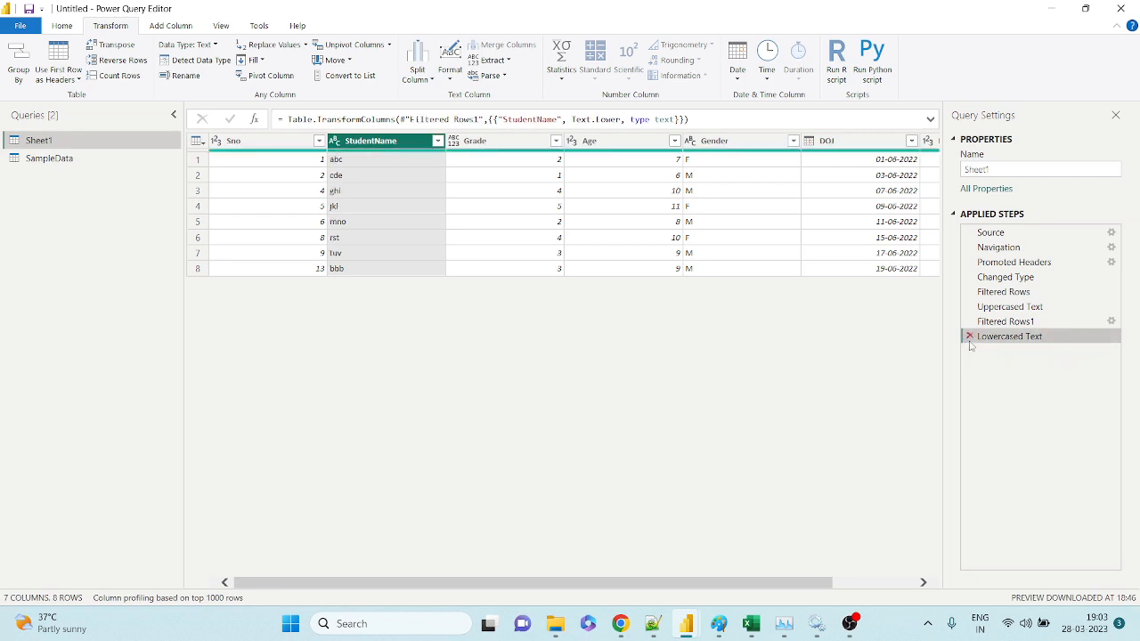
{"action": "left_click", "coordinate": [970, 338]}
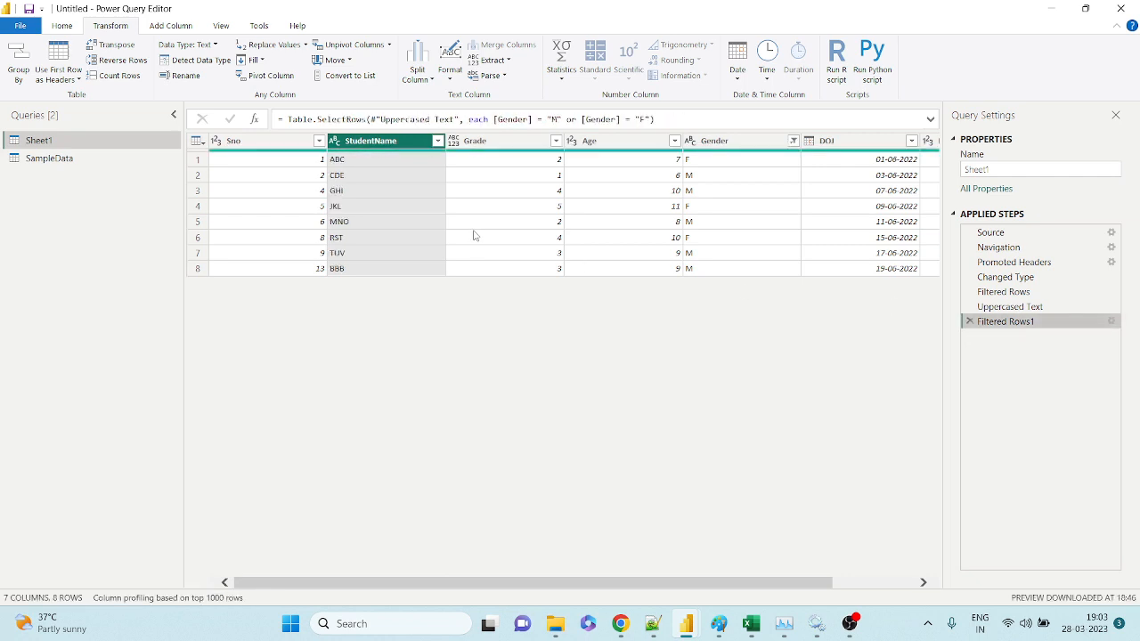
Add 999 to every value in the Fee column of the Sheet1 query and check the resulting fees
{"action": "left_click", "coordinate": [859, 585]}
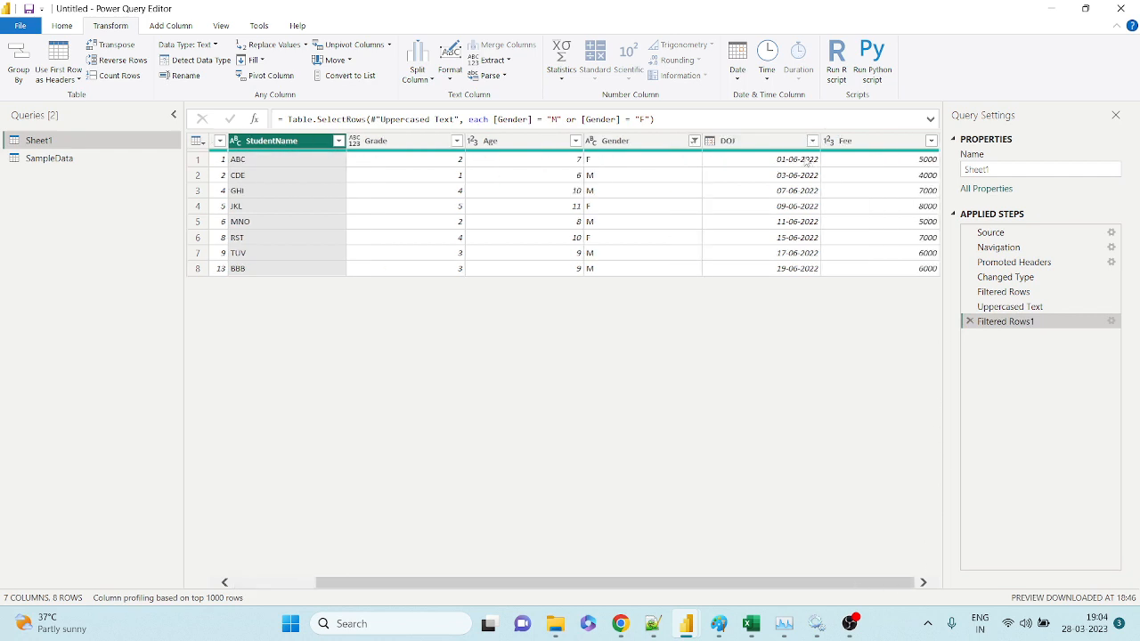
{"action": "left_click", "coordinate": [781, 147]}
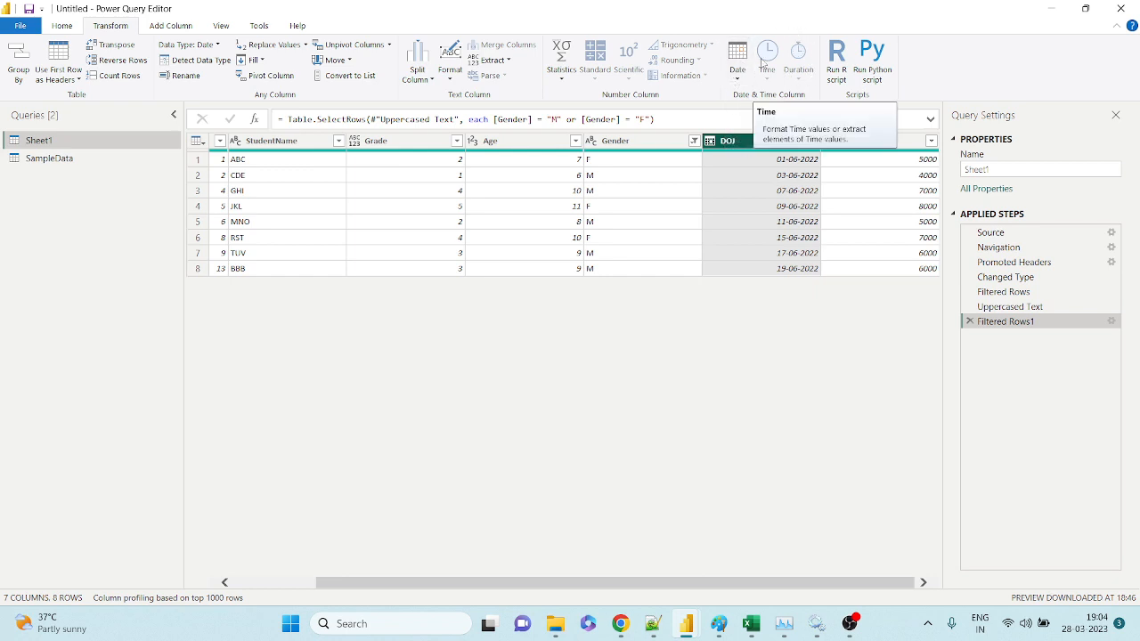
{"action": "left_click", "coordinate": [860, 141]}
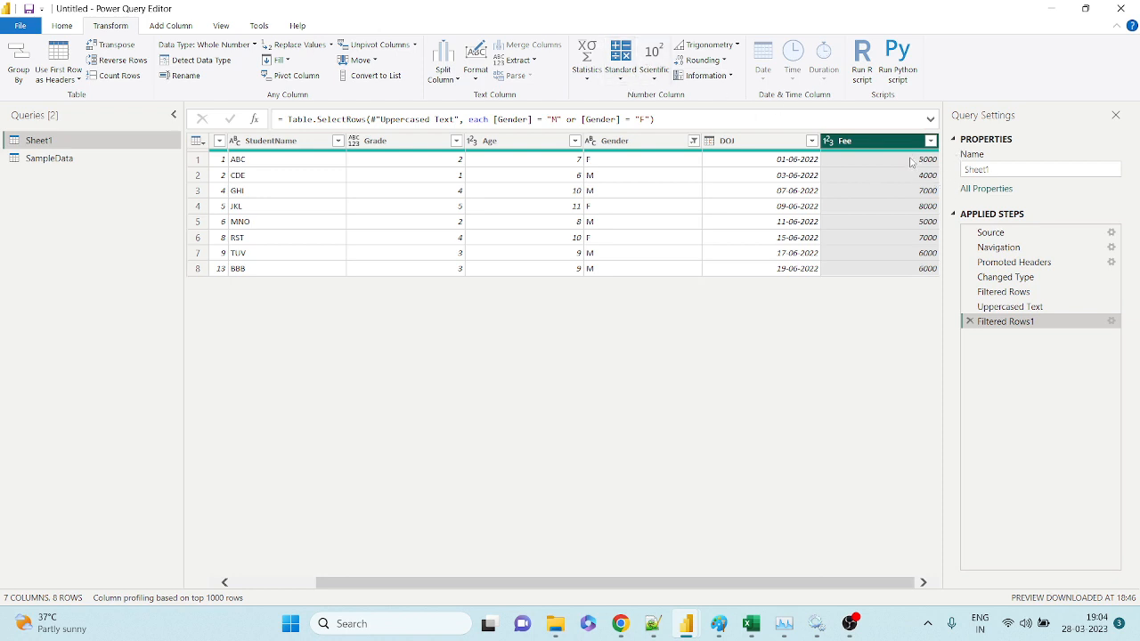
{"action": "left_click", "coordinate": [620, 69]}
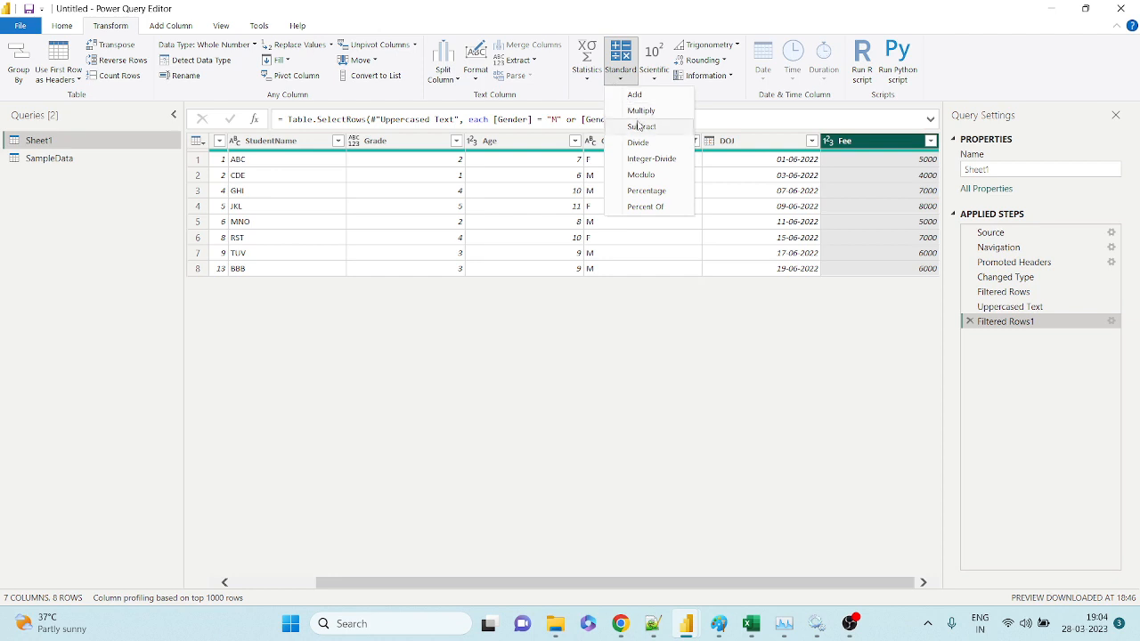
{"action": "left_click", "coordinate": [638, 97]}
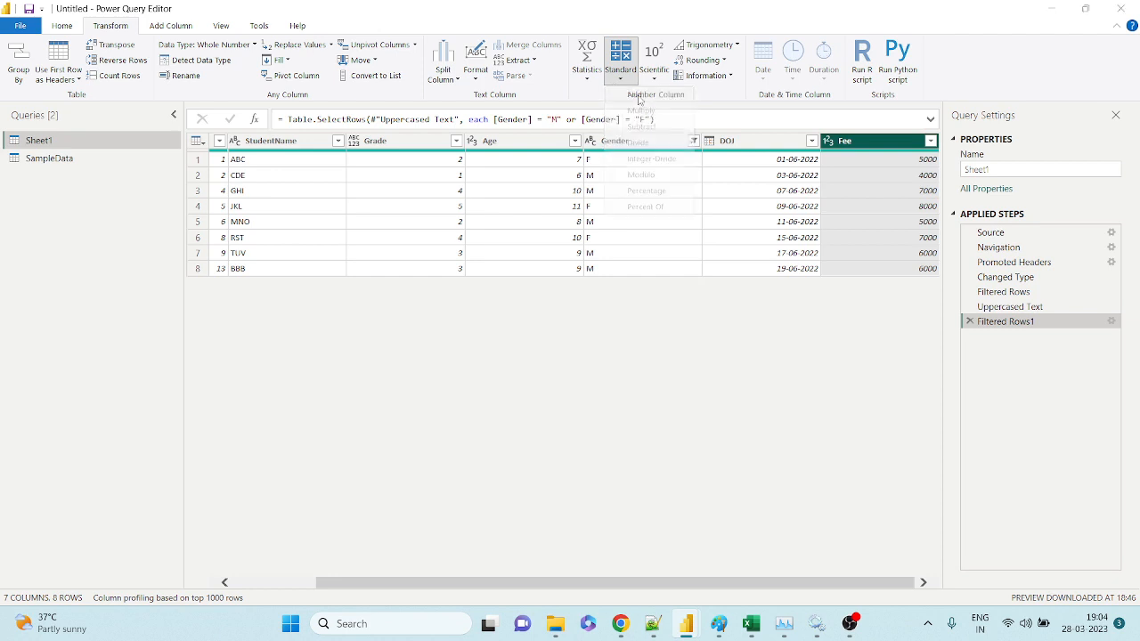
{"action": "type", "text": "2"}
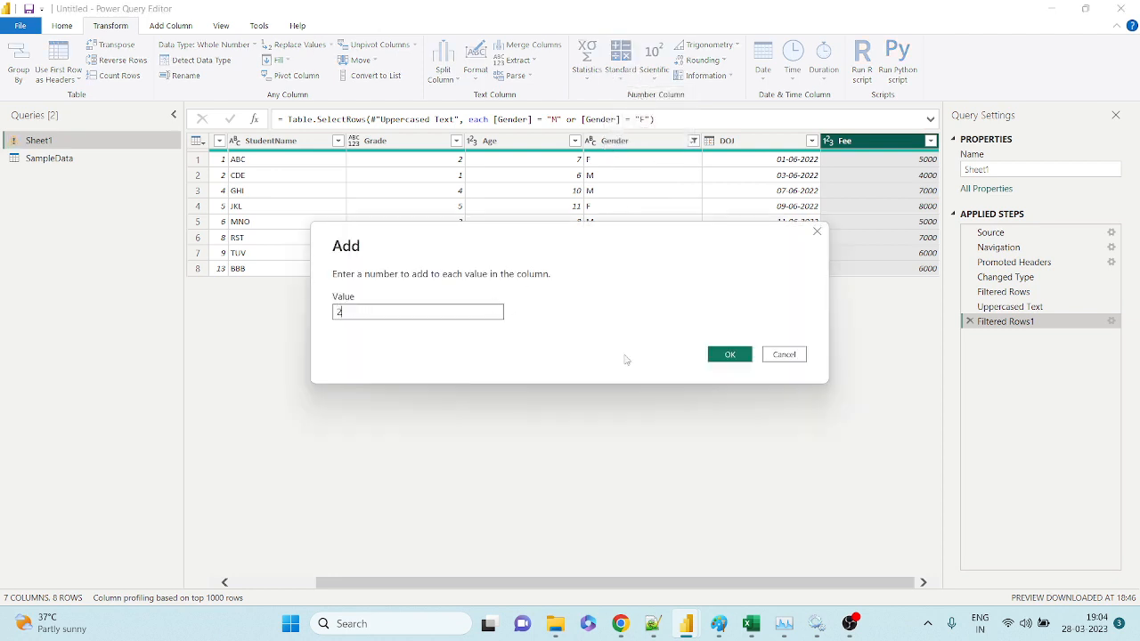
{"action": "type", "text": "000"}
{"action": "key", "text": "BackSpace"}
{"action": "key", "text": "BackSpace"}
{"action": "key", "text": "BackSpace"}
{"action": "left_click", "coordinate": [729, 355]}
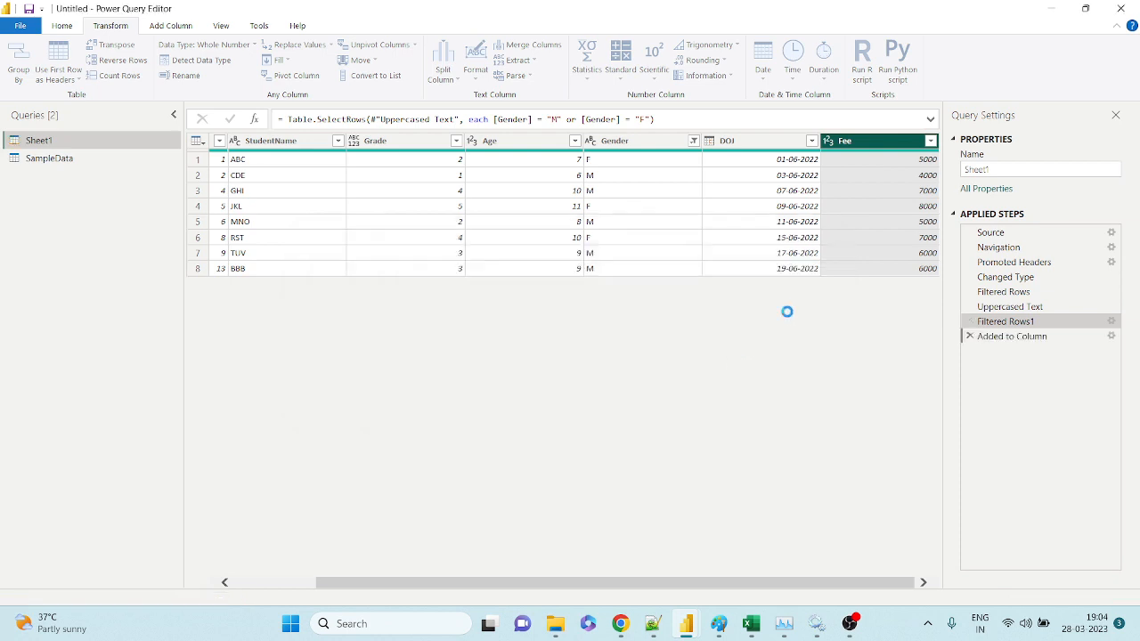
{"action": "left_click", "coordinate": [931, 175]}
{"action": "left_click", "coordinate": [926, 190]}
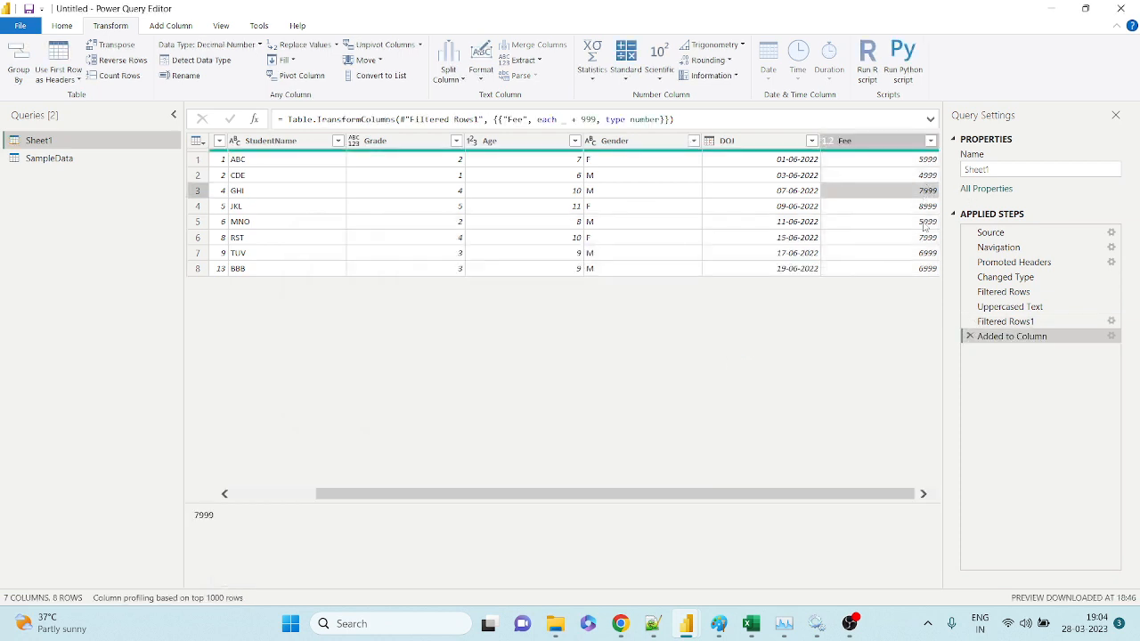
{"action": "left_click", "coordinate": [924, 223]}
{"action": "left_click", "coordinate": [844, 142]}
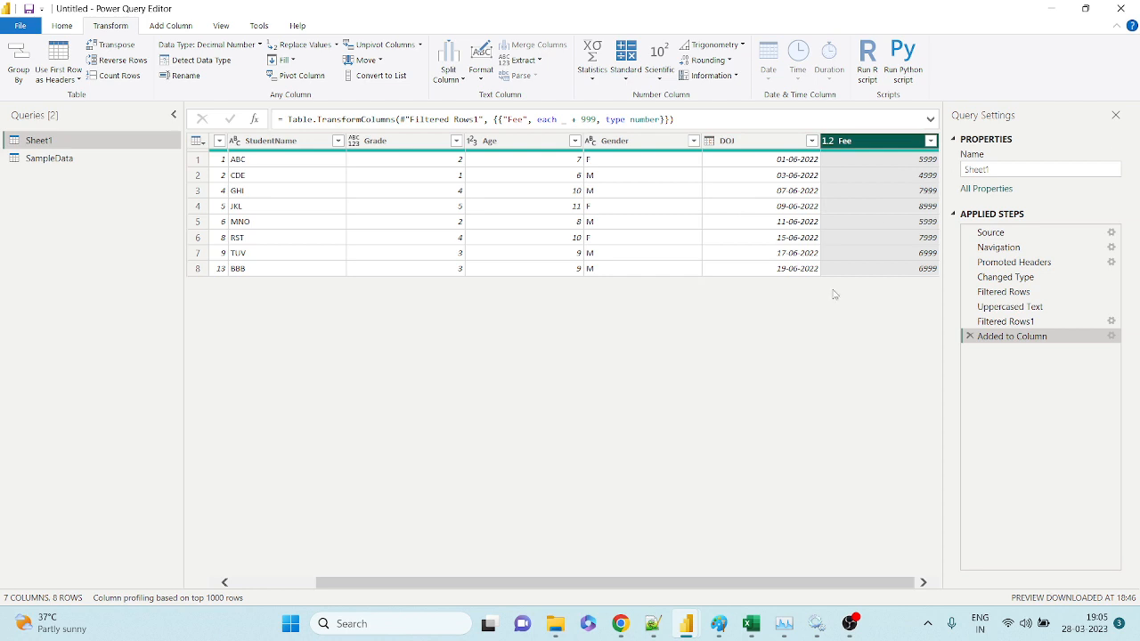
{"action": "mouse_move", "coordinate": [621, 625]}
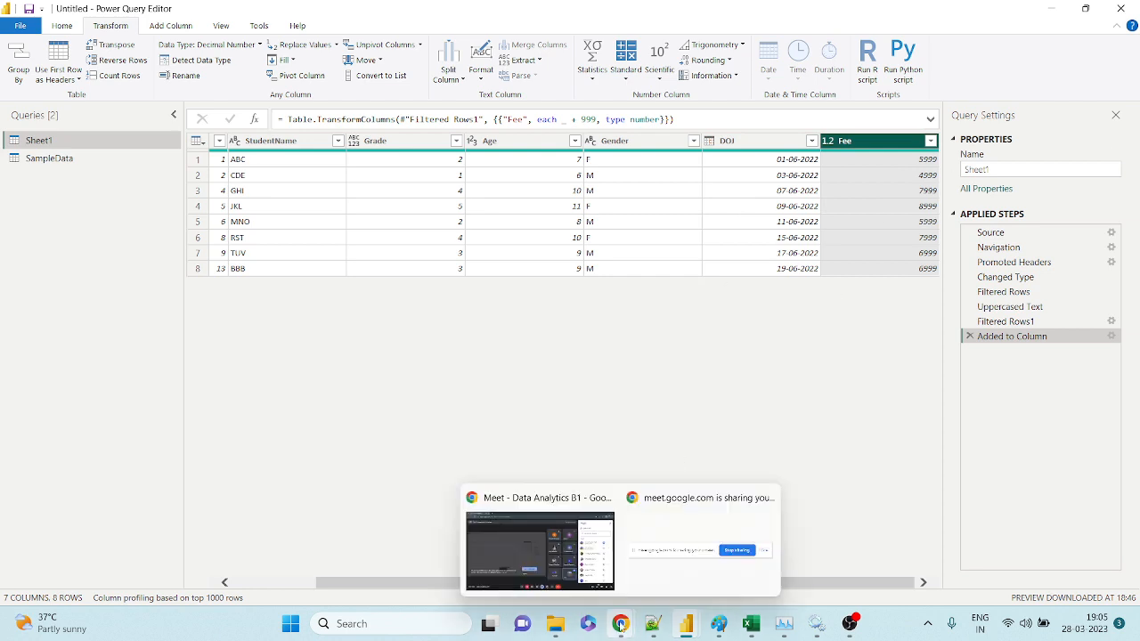
{"action": "left_click", "coordinate": [561, 571]}
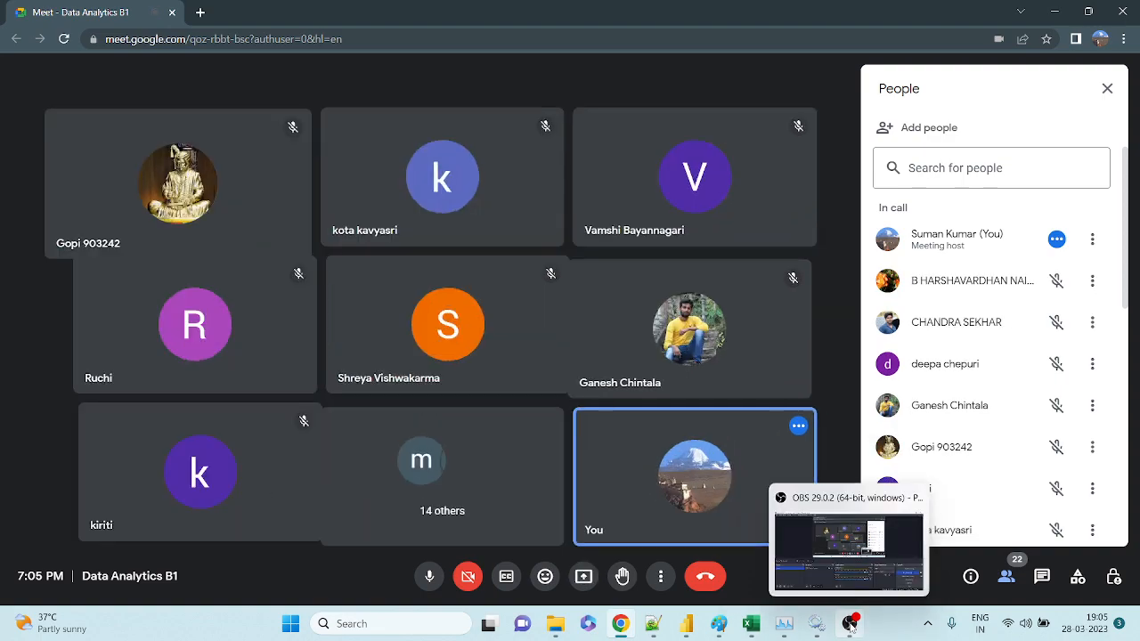
{"action": "left_click", "coordinate": [850, 623]}
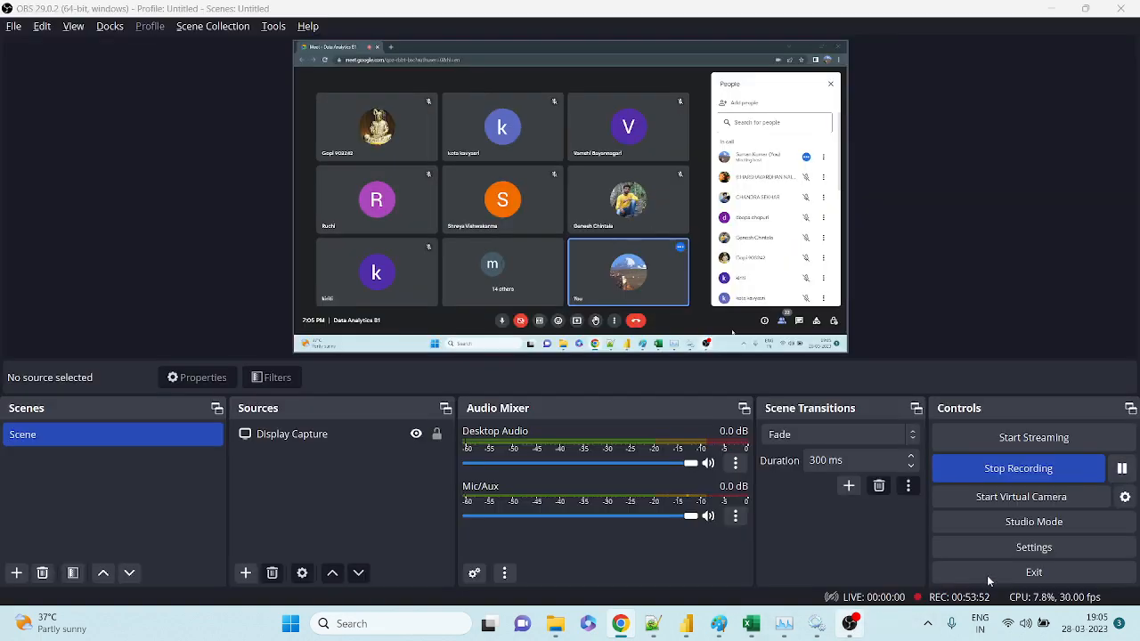